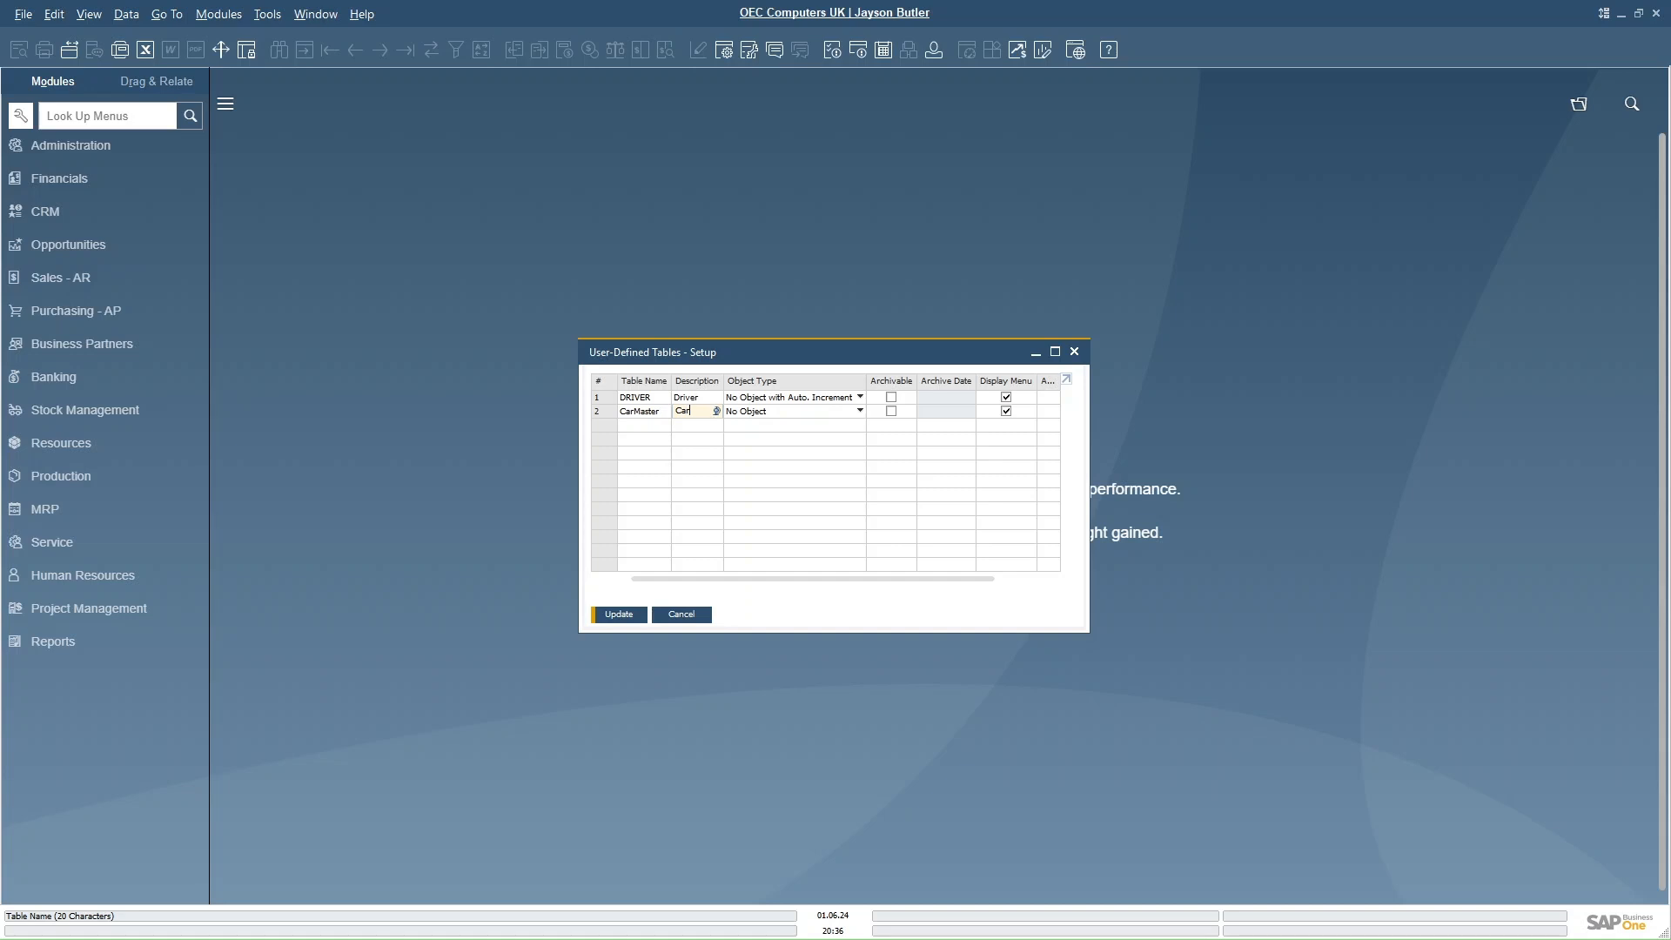
- Set the CarMaster table's description to Car Master and its object type to Master Data, then save the table setup
{"action": "type", "text": "Master"}
{"action": "left_click", "coordinate": [859, 413]}
{"action": "left_click", "coordinate": [757, 438]}
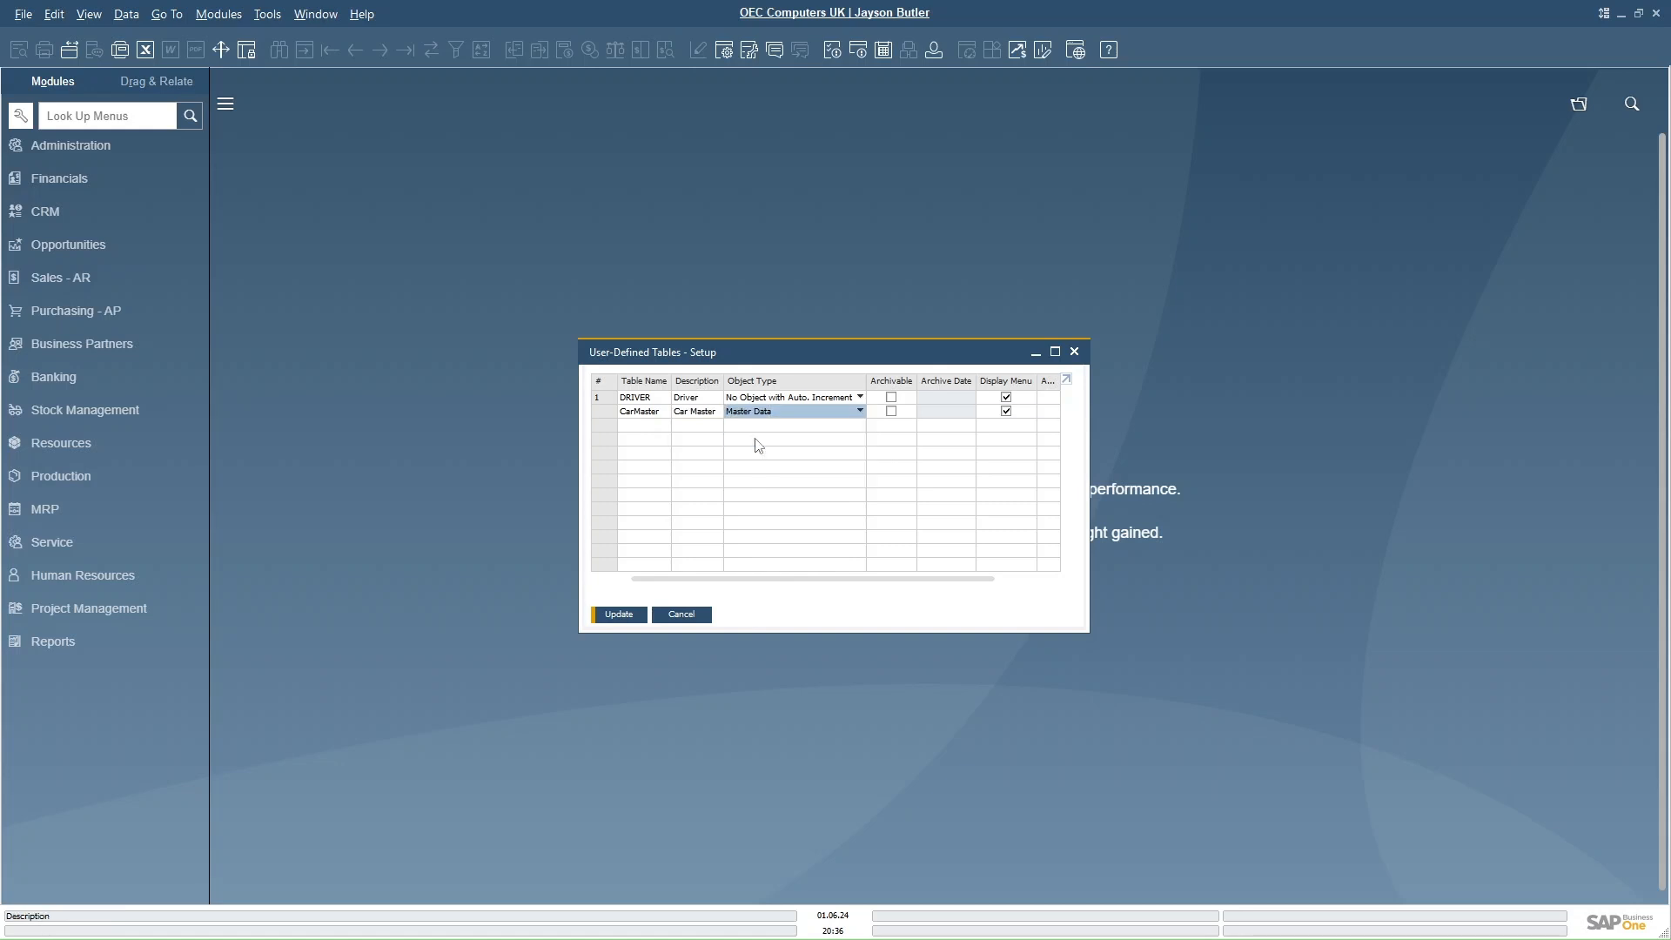
{"action": "left_click", "coordinate": [621, 614]}
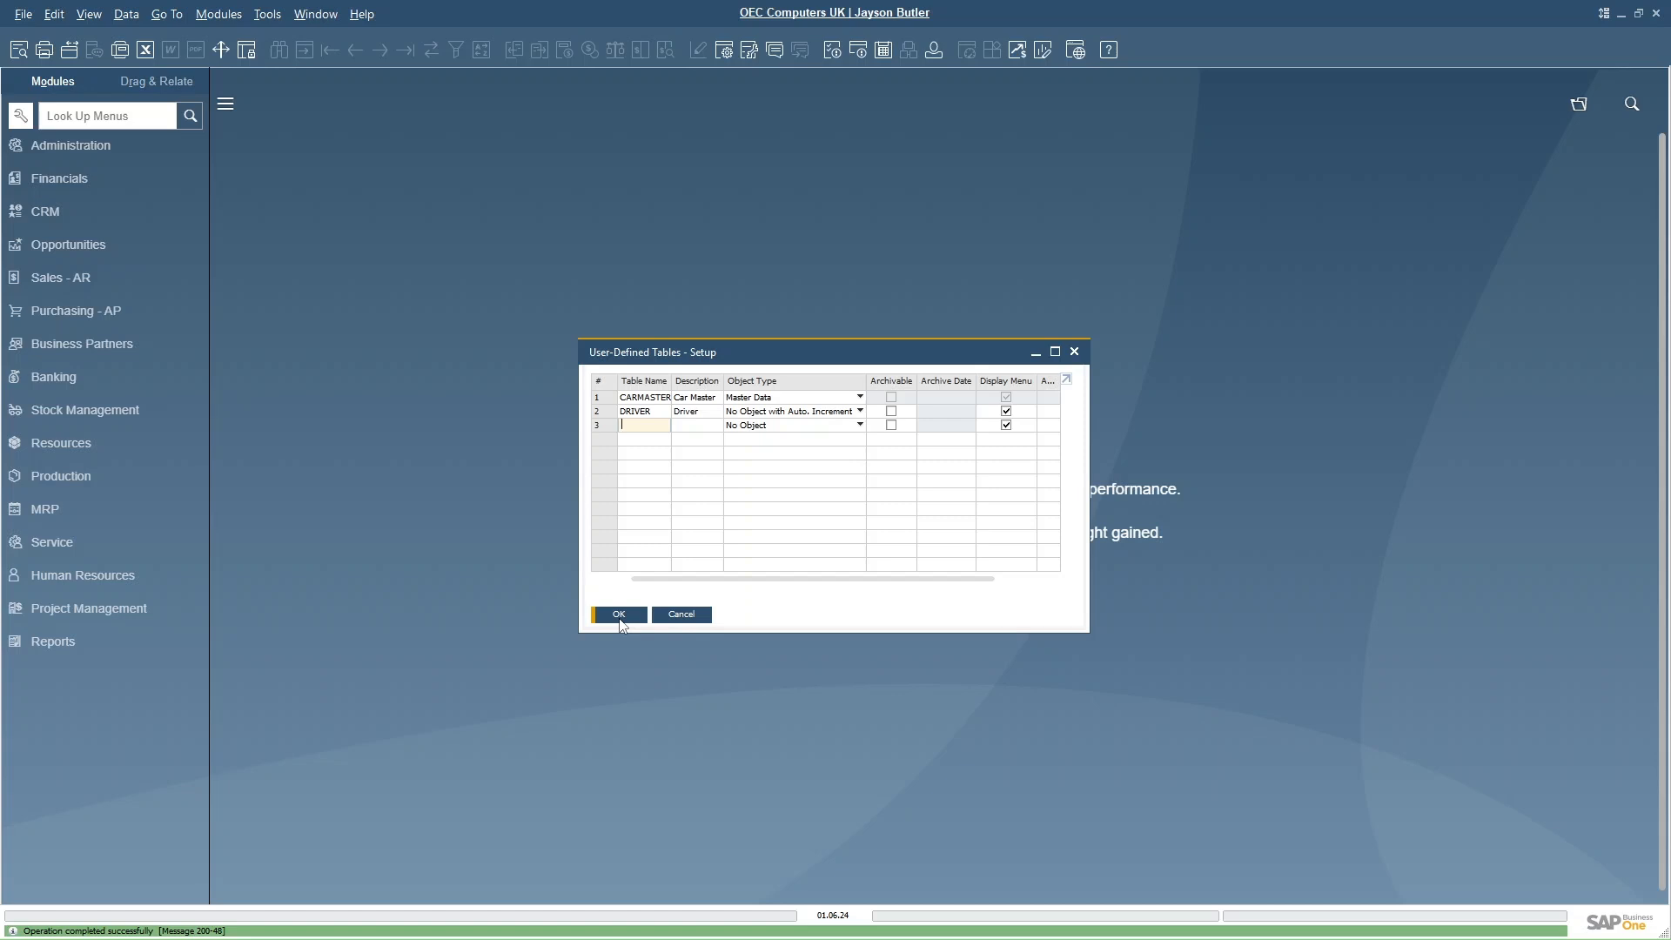
{"action": "left_click", "coordinate": [619, 616]}
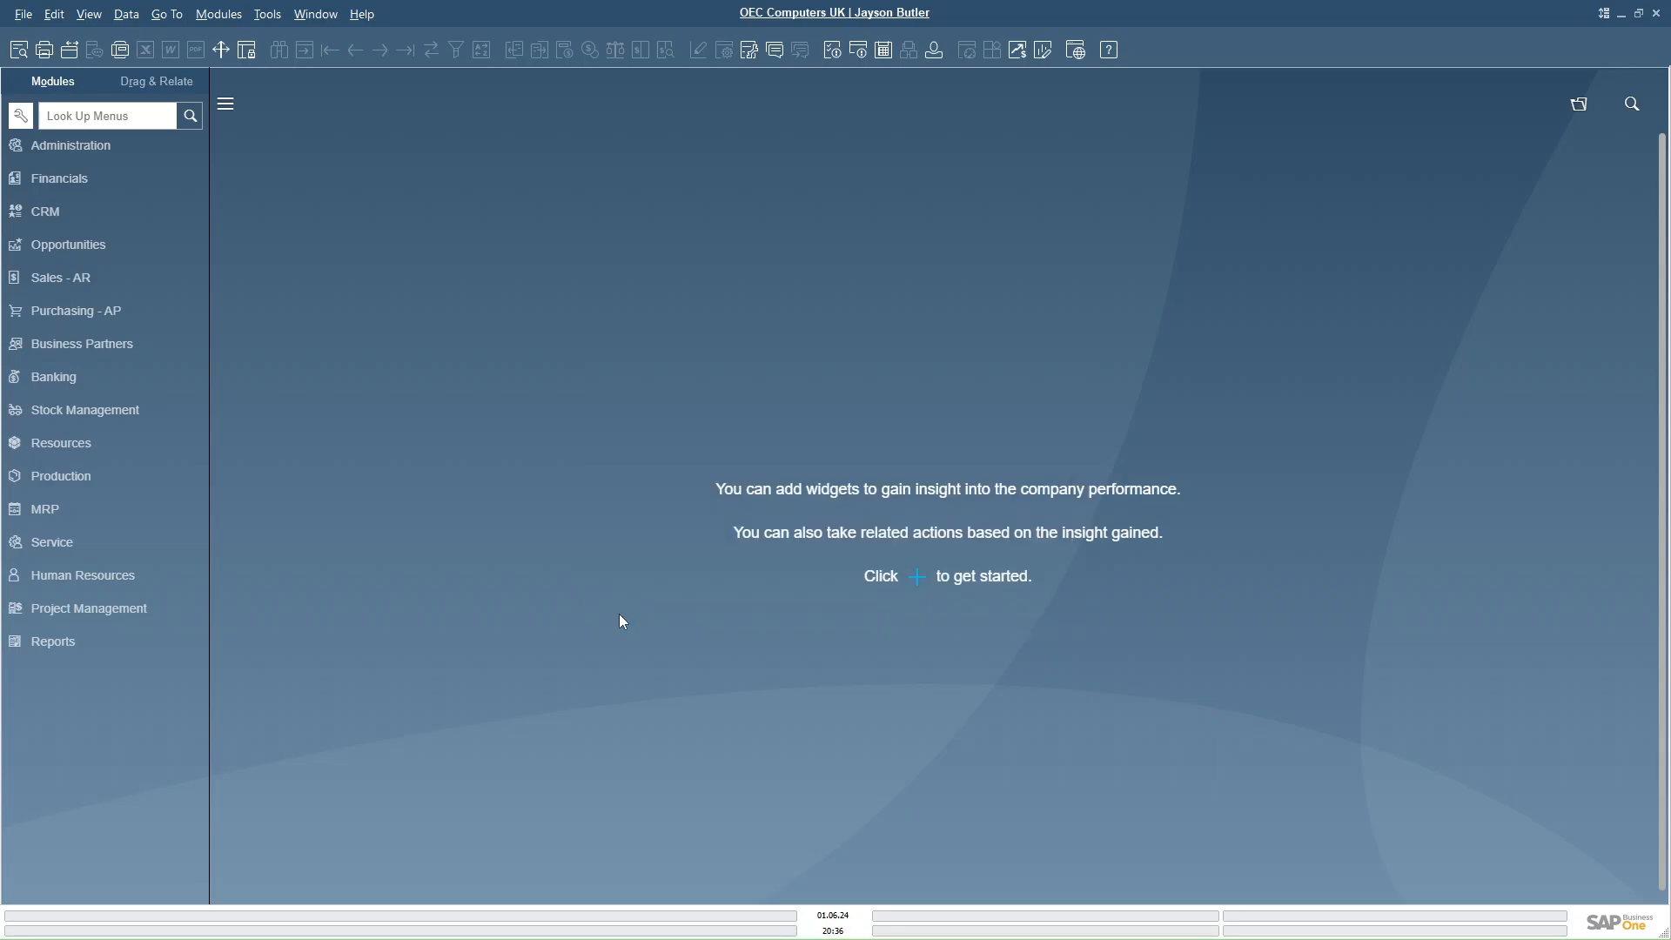
- Add a Make field to the Car Master user table with description Make and length 5
{"action": "left_click", "coordinate": [266, 16]}
{"action": "mouse_move", "coordinate": [352, 347]}
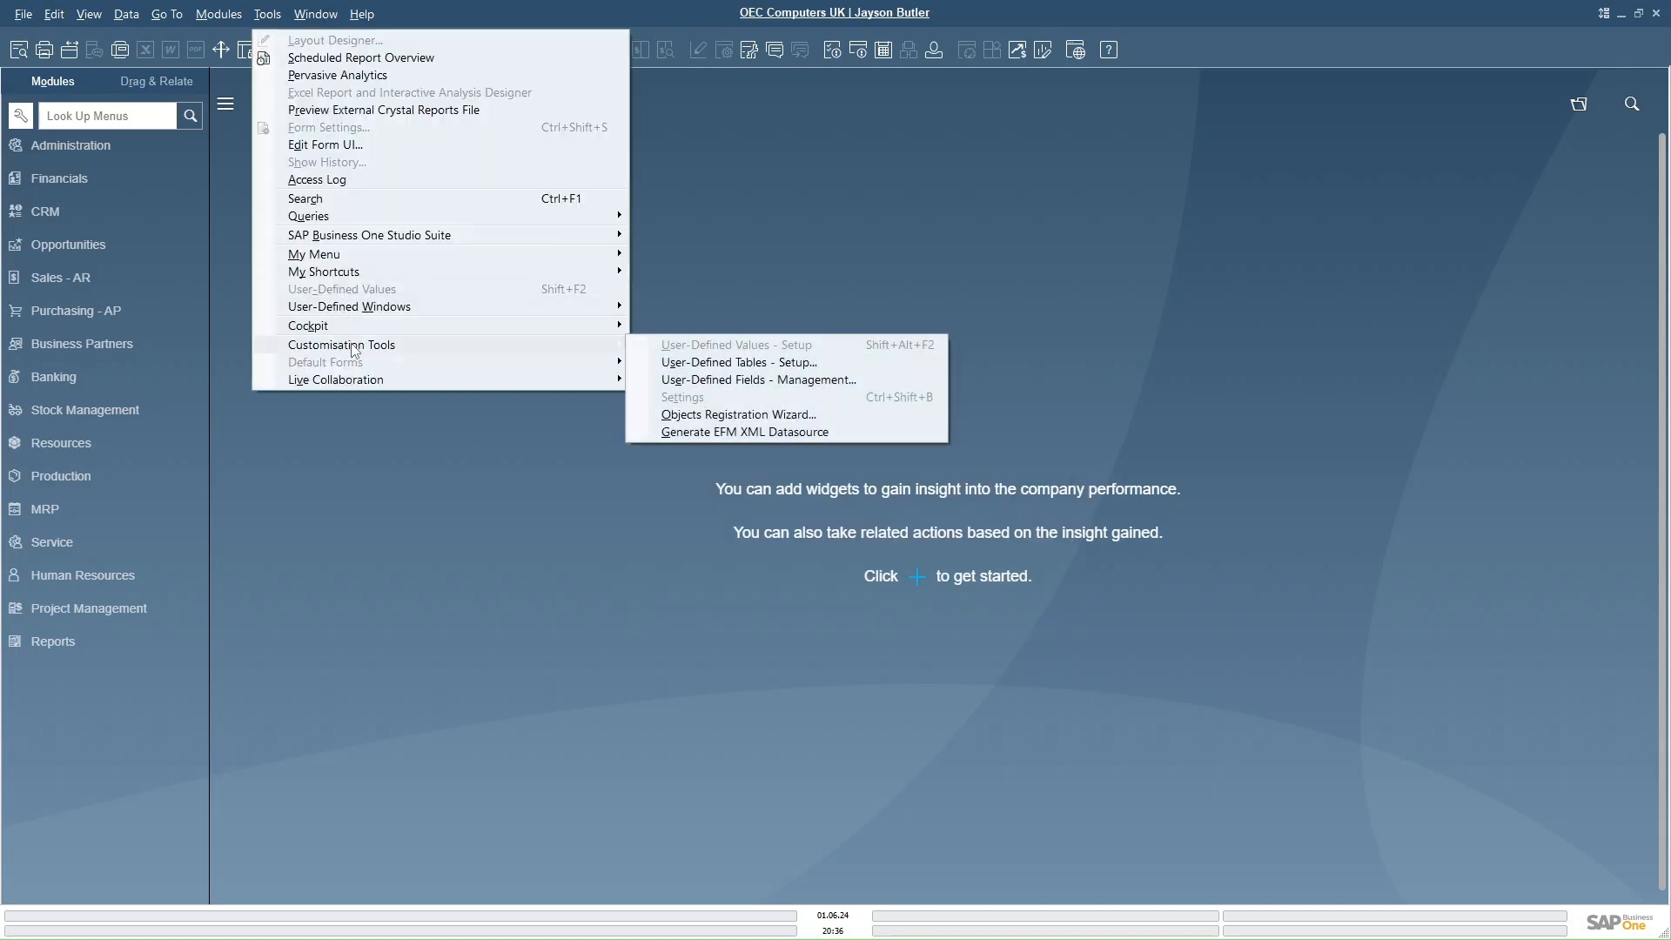
{"action": "left_click", "coordinate": [759, 387]}
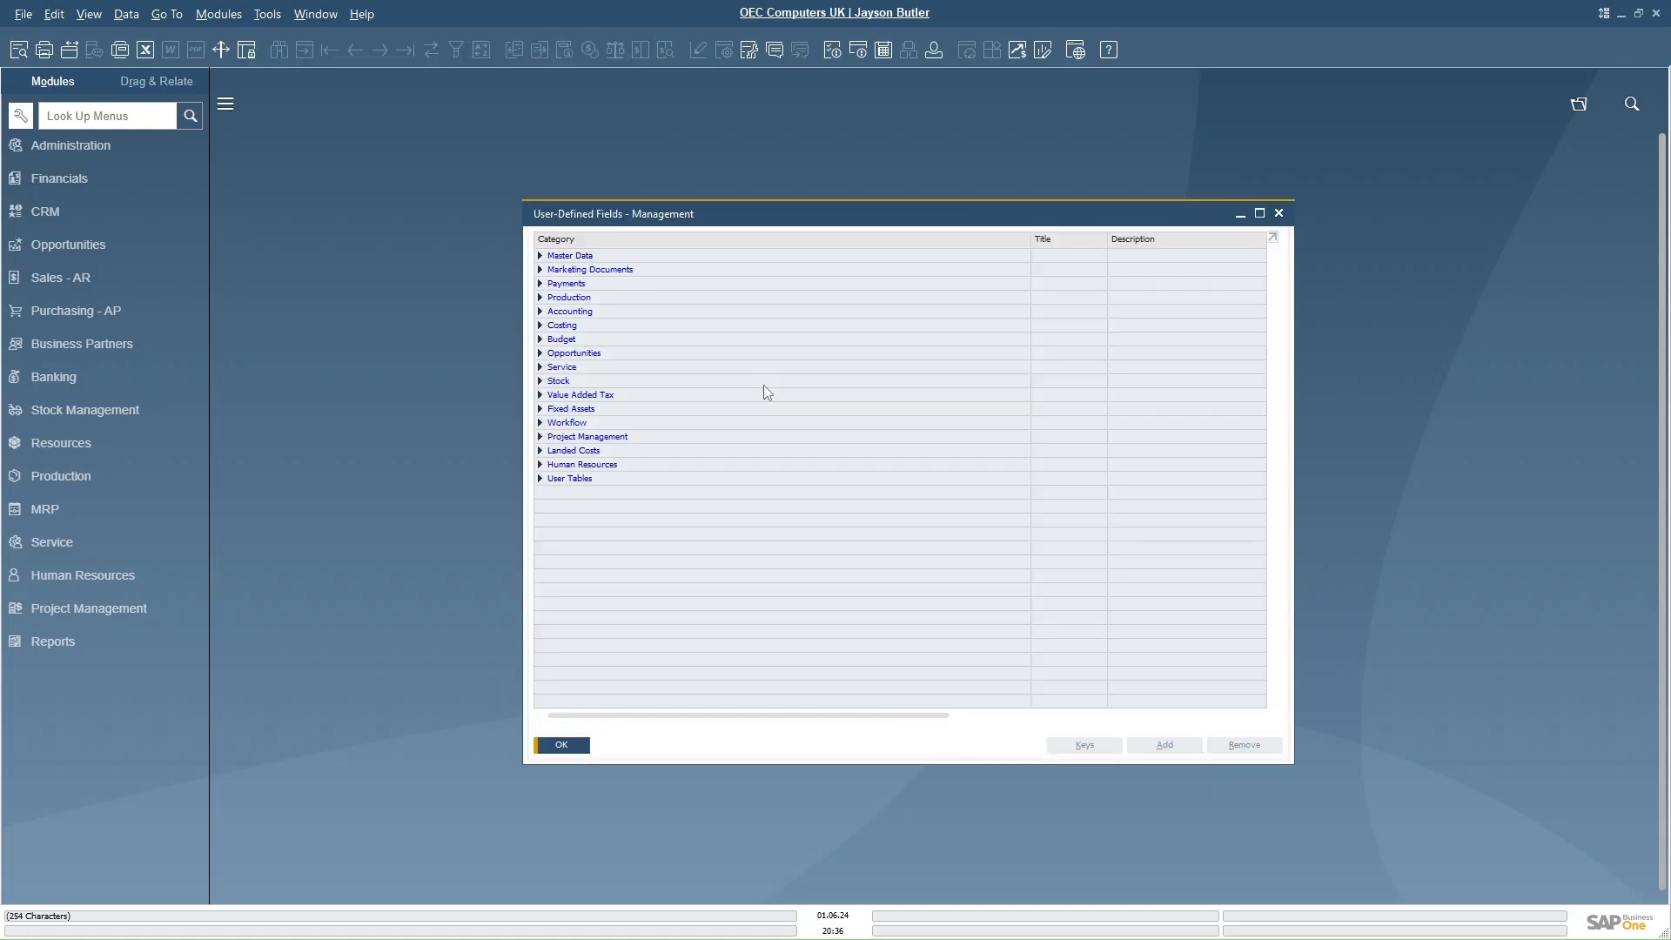
{"action": "double_click", "coordinate": [573, 479]}
{"action": "left_click", "coordinate": [583, 494]}
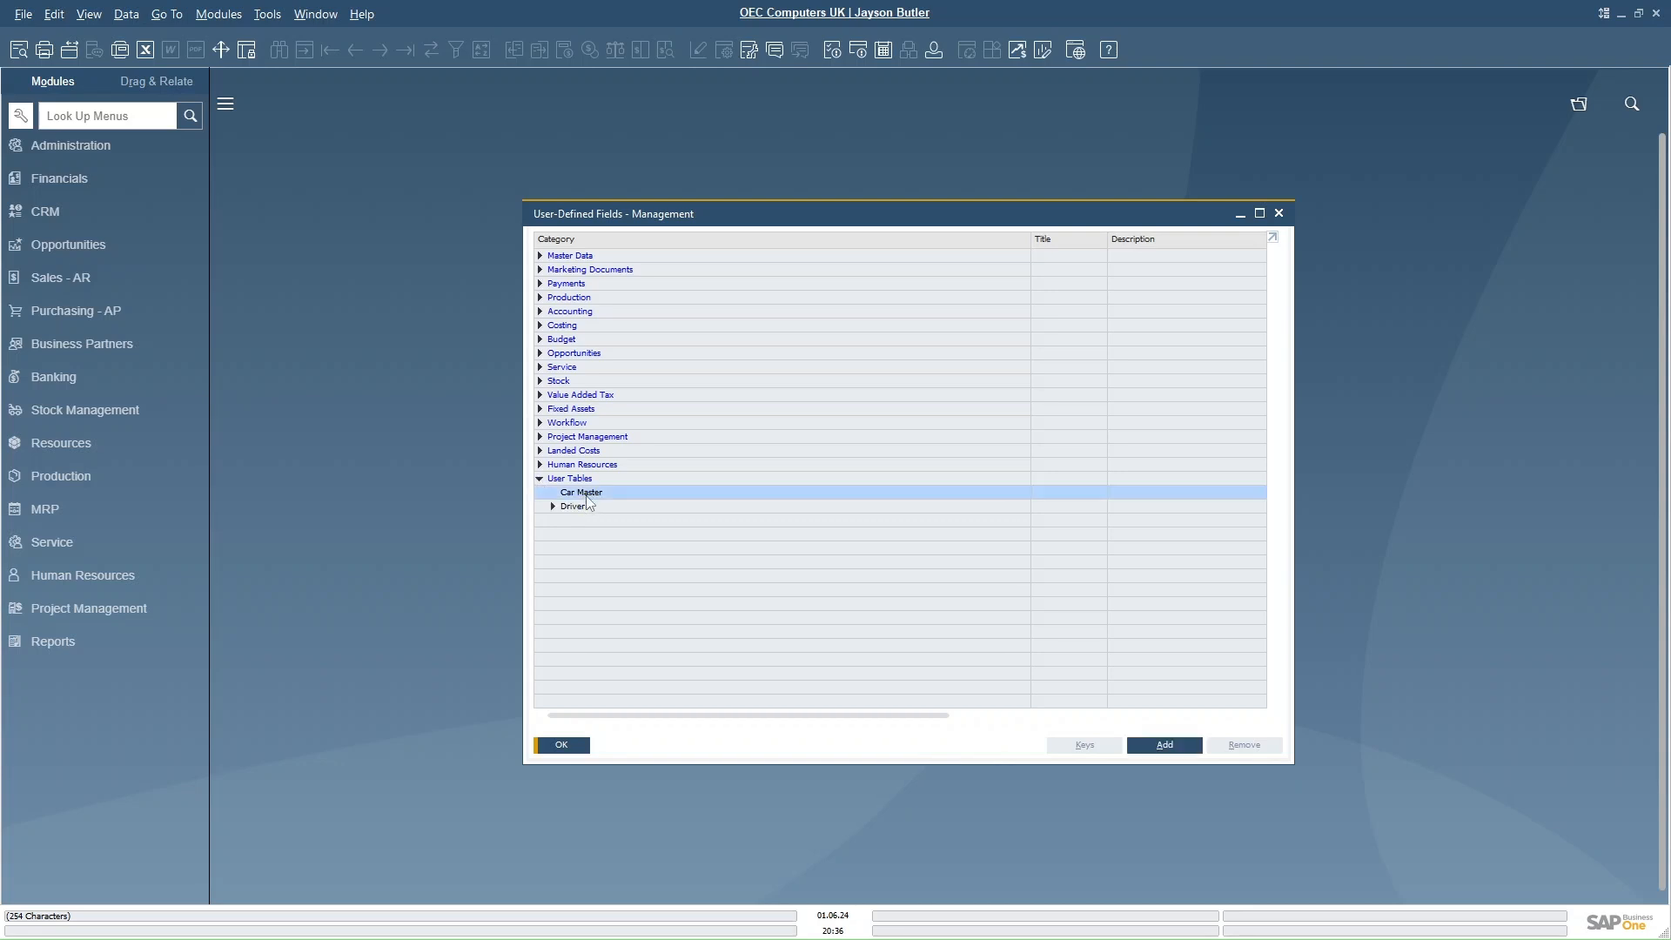
{"action": "left_click", "coordinate": [1165, 746]}
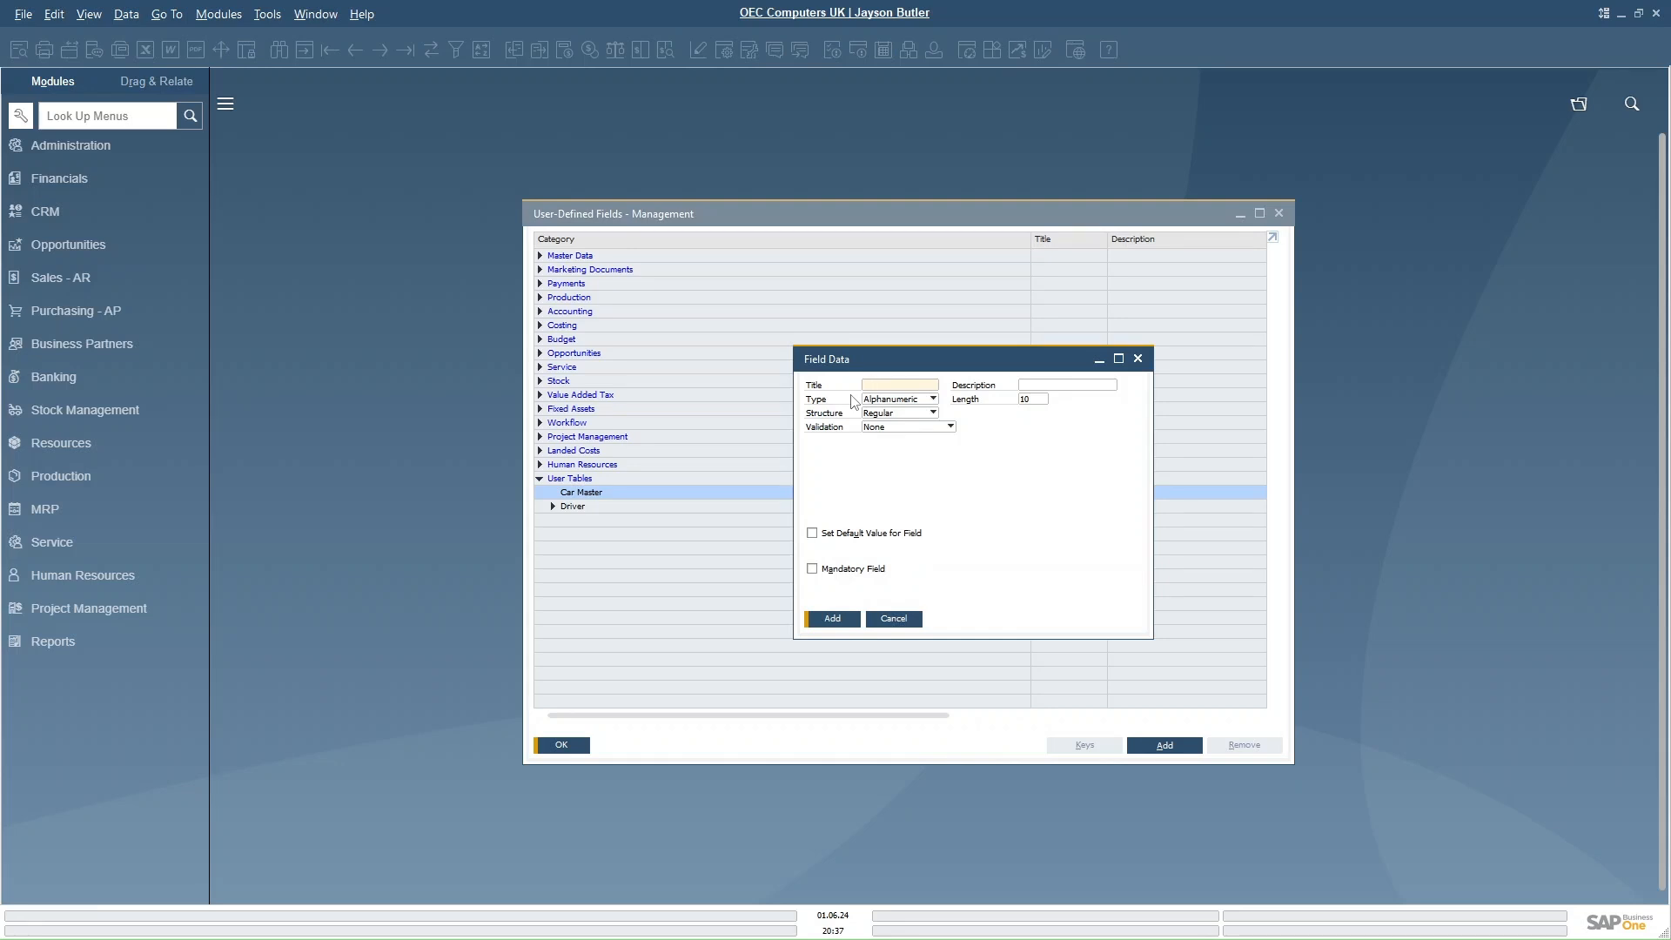
{"action": "type", "text": "Make"}
{"action": "key", "text": "Tab"}
{"action": "type", "text": "Make"}
{"action": "key", "text": "Tab"}
{"action": "double_click", "coordinate": [1032, 400]}
{"action": "type", "text": "5"}
{"action": "left_click", "coordinate": [834, 619]}
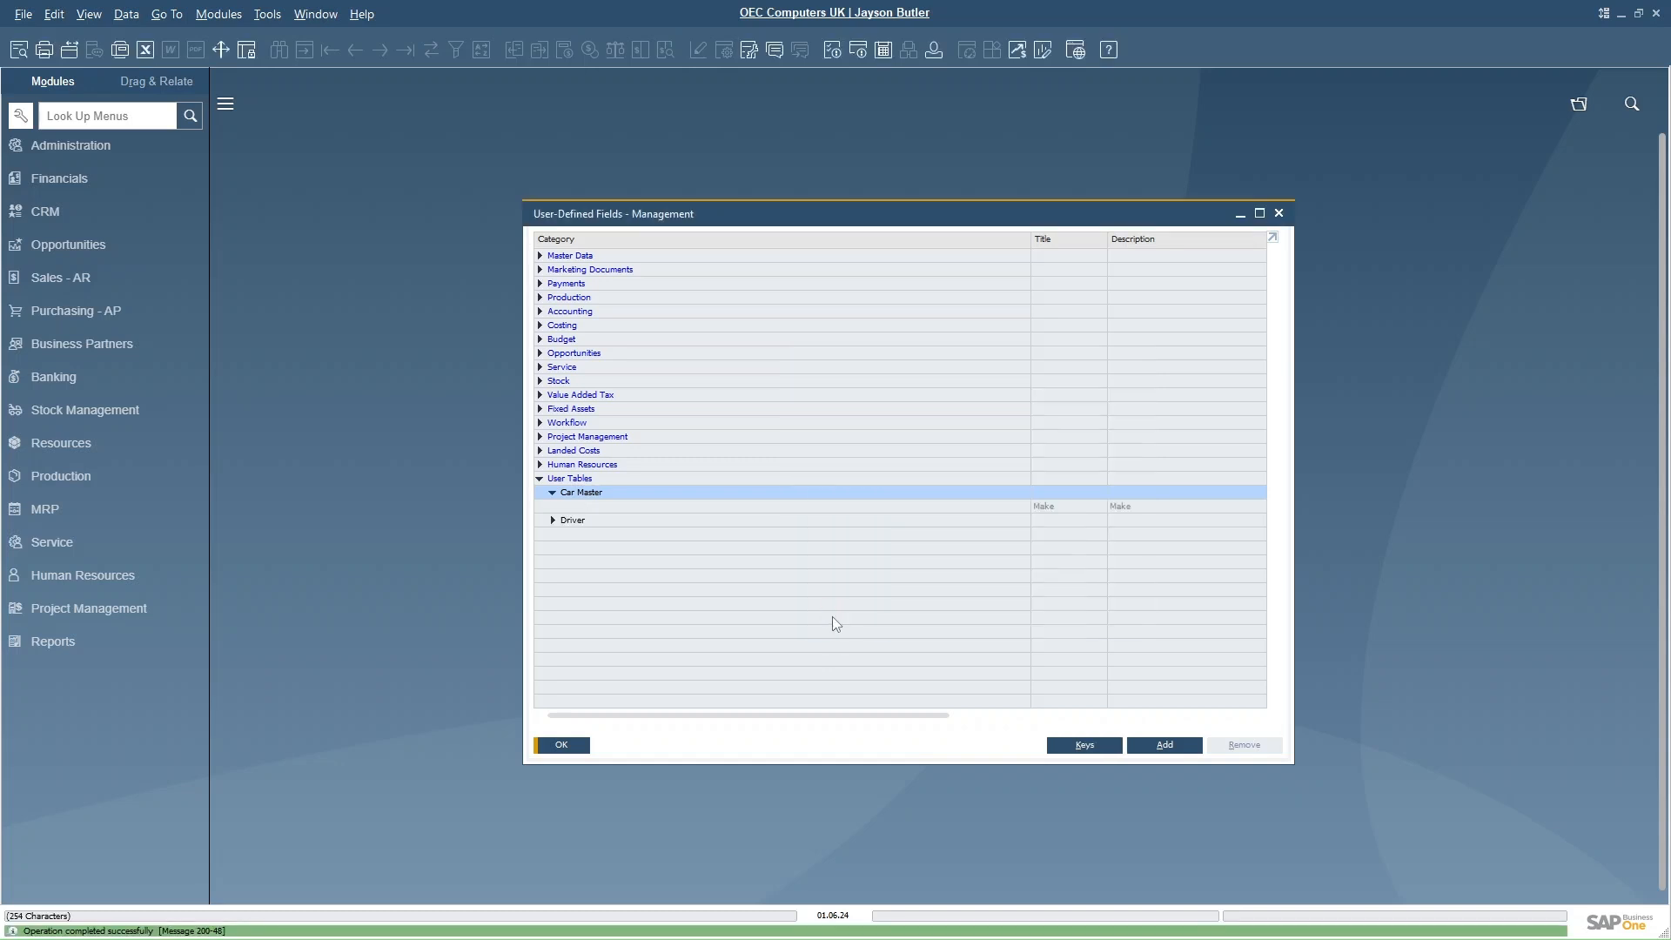
- Add a Model field to the Car Master user table with description Model and length 5
{"action": "left_click", "coordinate": [1045, 507]}
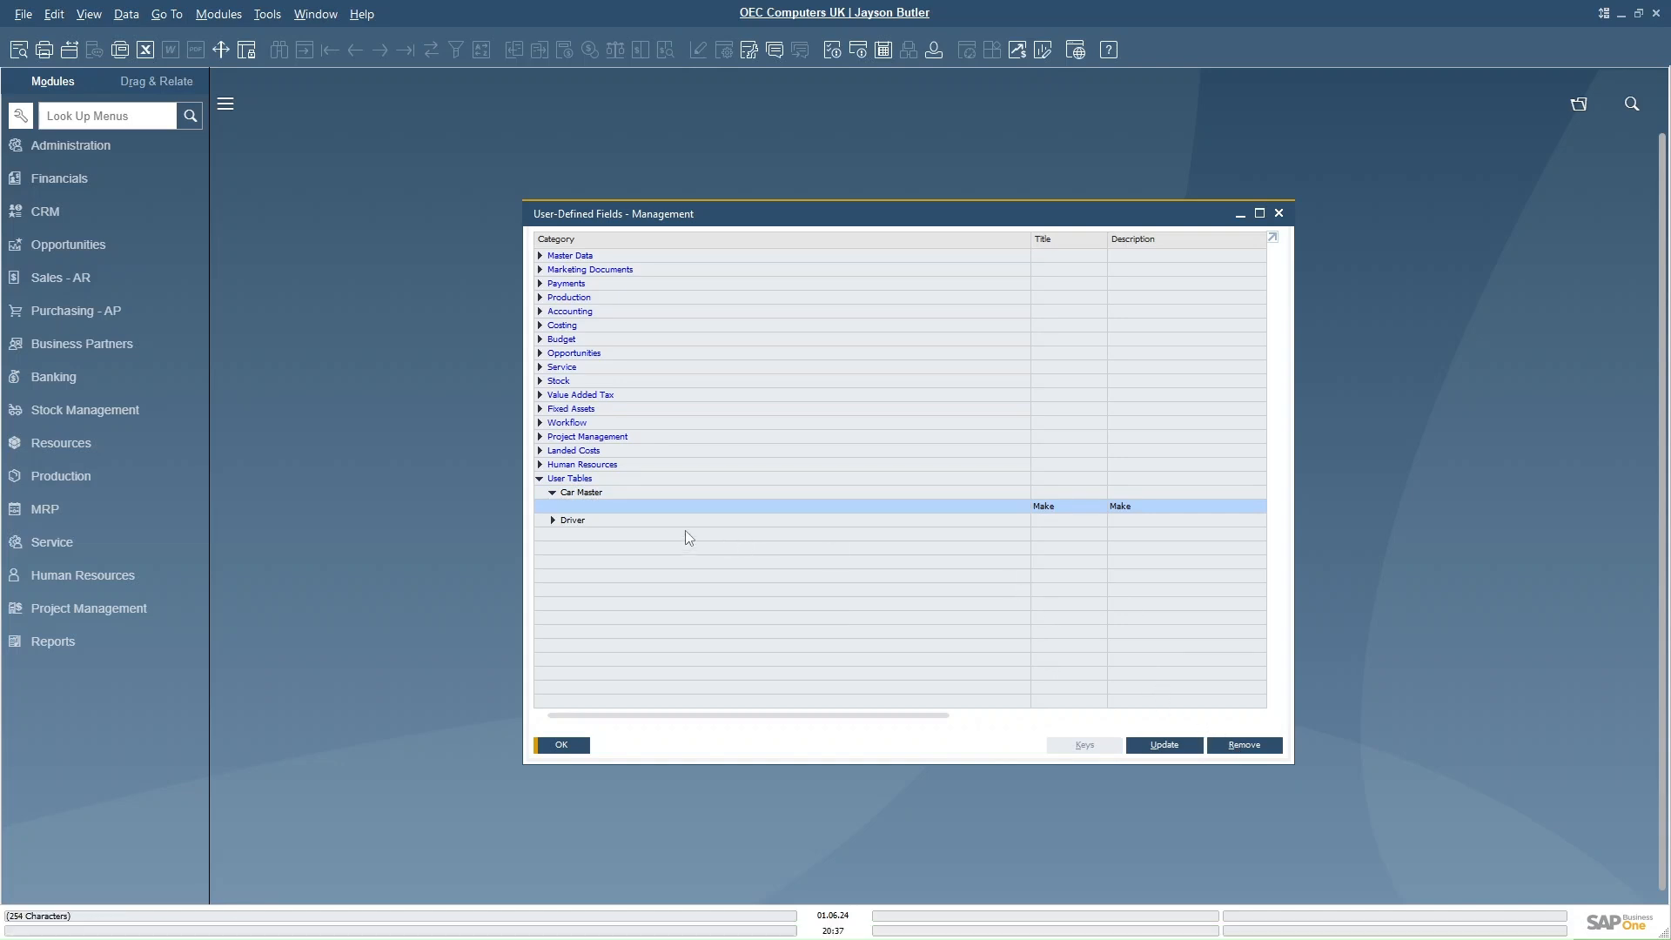
{"action": "left_click", "coordinate": [595, 494]}
{"action": "left_click", "coordinate": [1164, 746]}
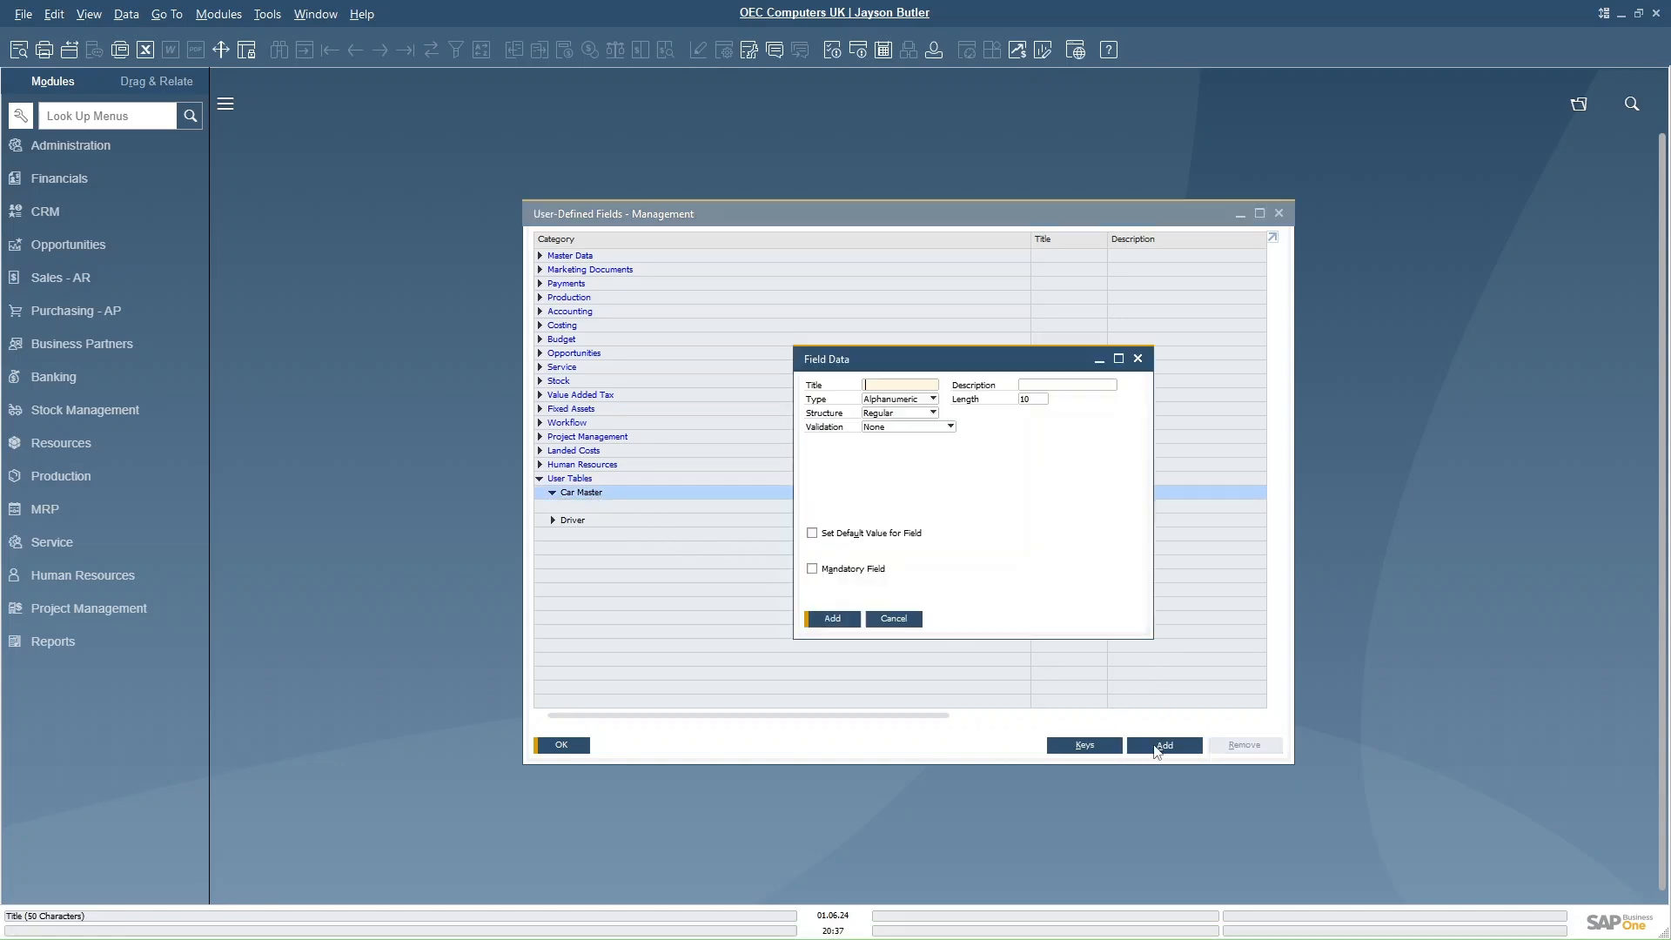
{"action": "type", "text": "Model"}
{"action": "key", "text": "Tab"}
{"action": "type", "text": "Model"}
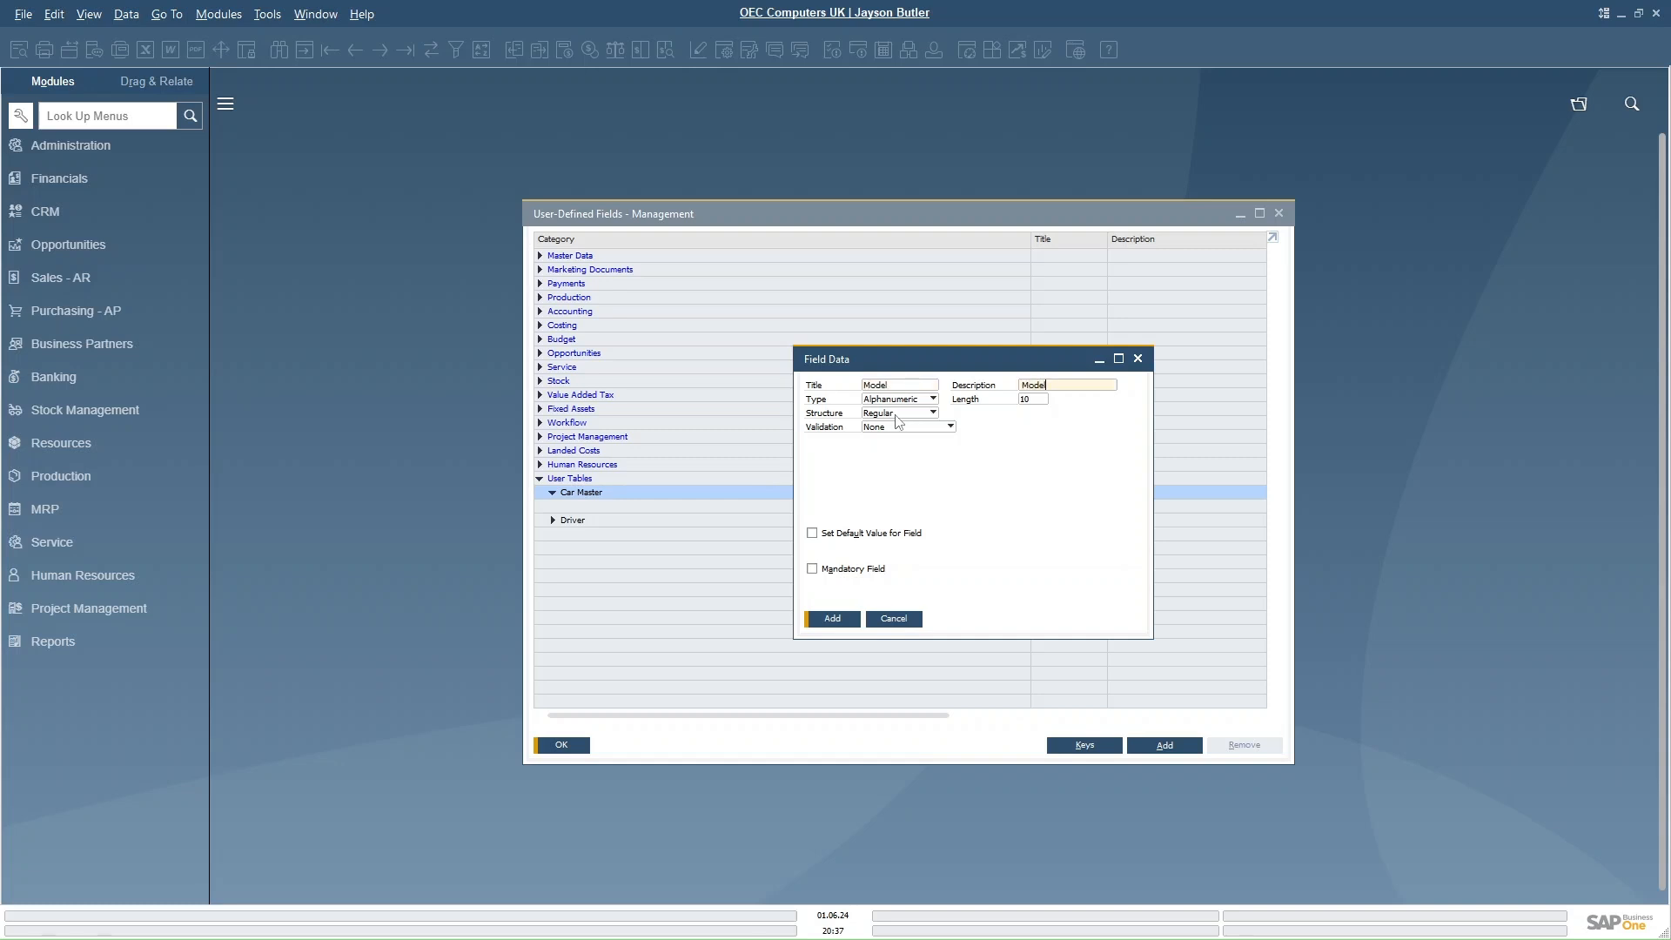
{"action": "left_click", "coordinate": [1024, 396]}
{"action": "type", "text": "5"}
{"action": "left_click", "coordinate": [832, 618]}
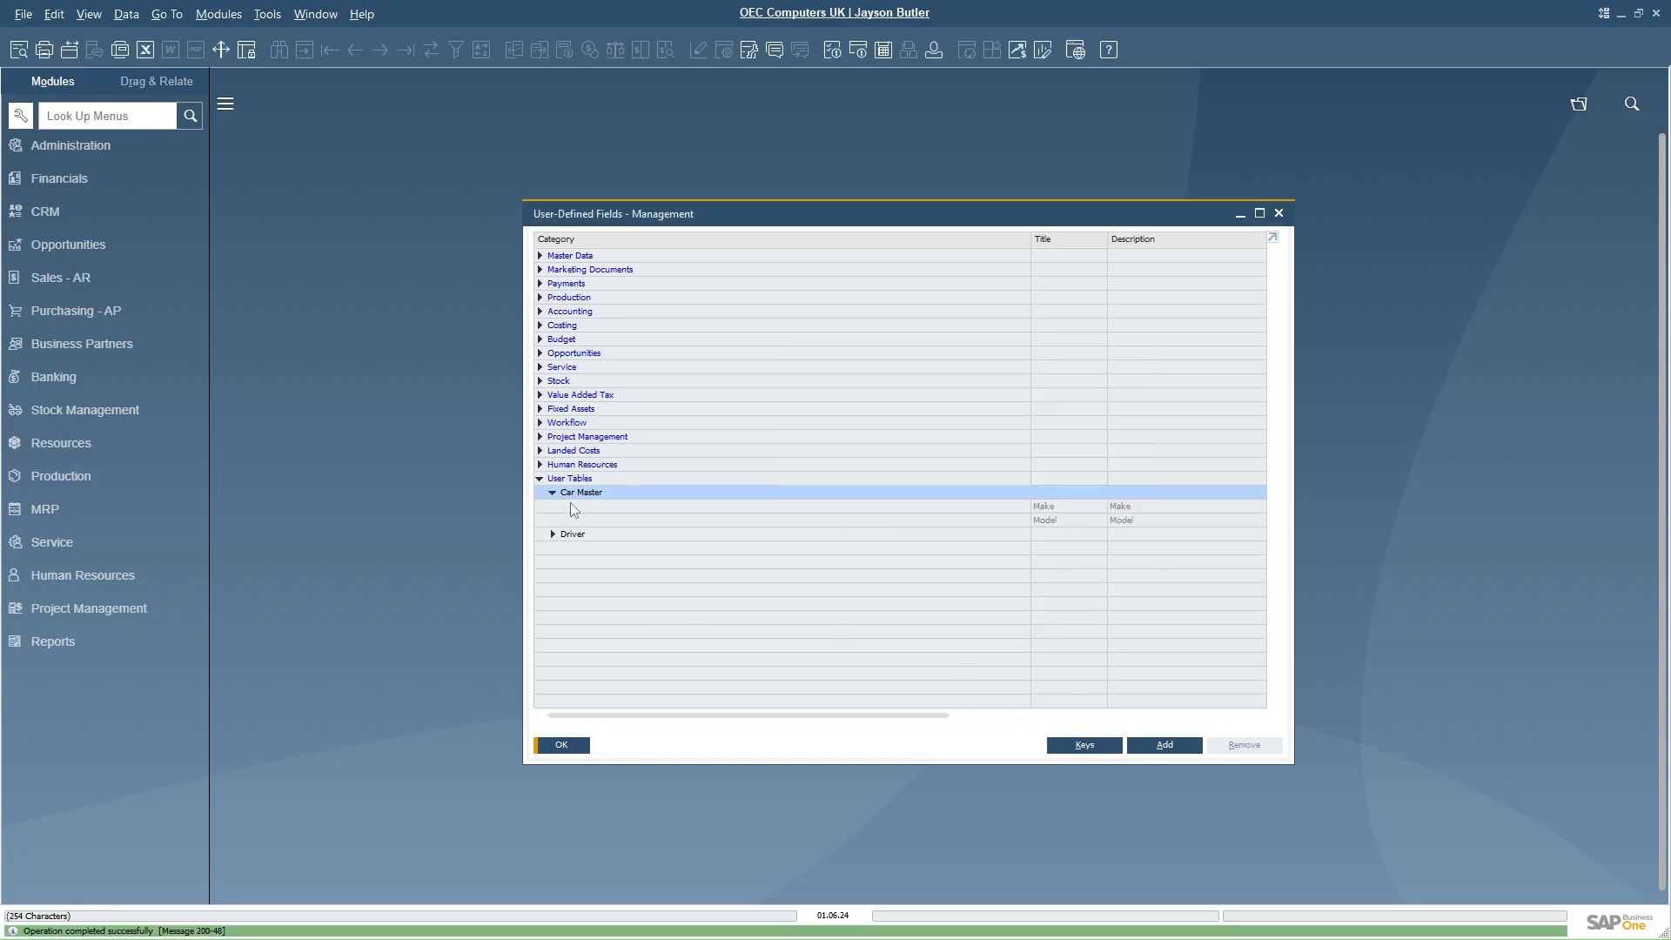
- Add a Reg field with description Registration to the Car Master user table and close fields management
{"action": "left_click", "coordinate": [1164, 745]}
{"action": "type", "text": "R"}
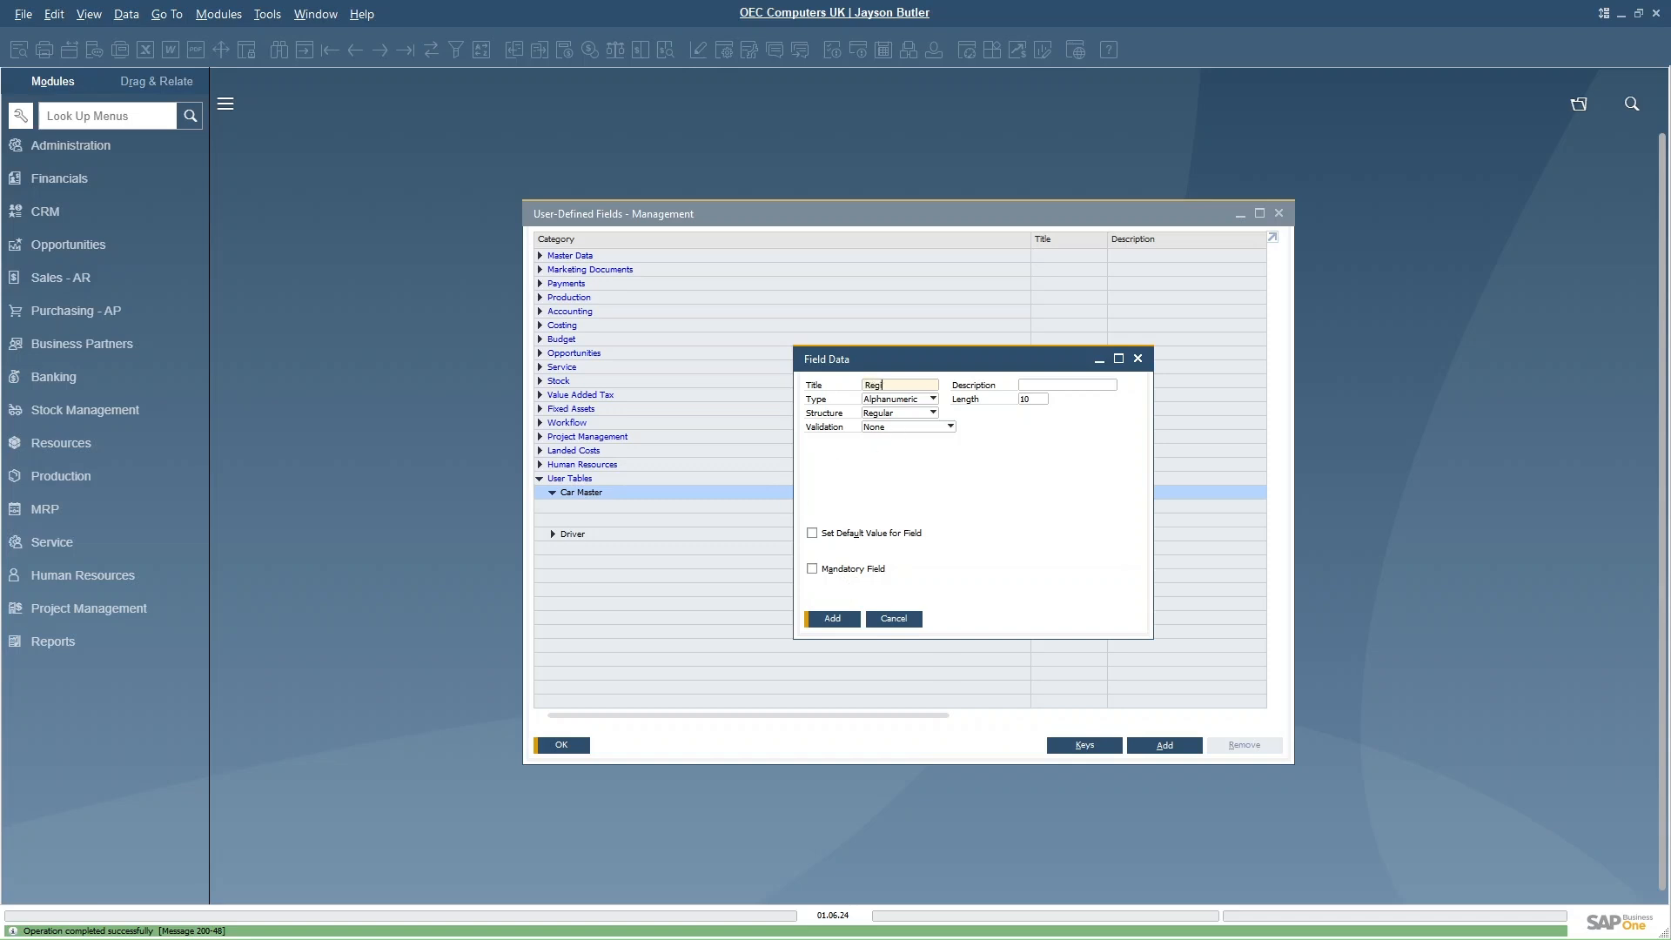
{"action": "type", "text": "eg"}
{"action": "key", "text": "Tab"}
{"action": "type", "text": "Re"}
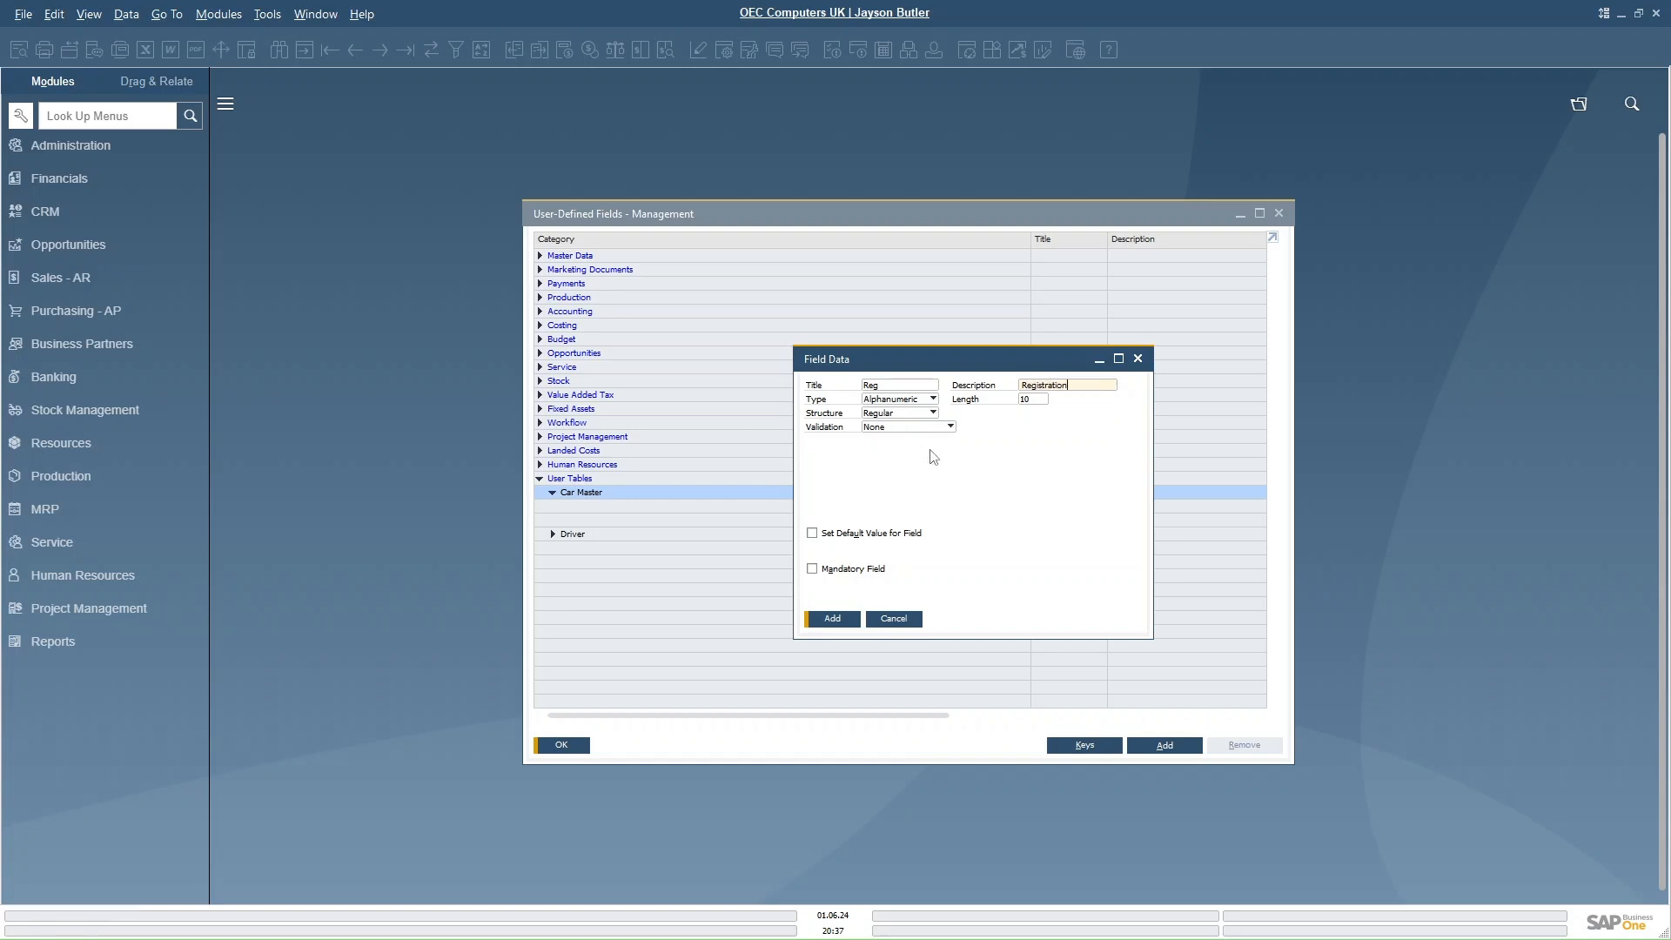
{"action": "left_click", "coordinate": [1032, 400]}
{"action": "type", "text": "2"}
{"action": "key", "text": "BackSpace"}
{"action": "left_click", "coordinate": [832, 618]}
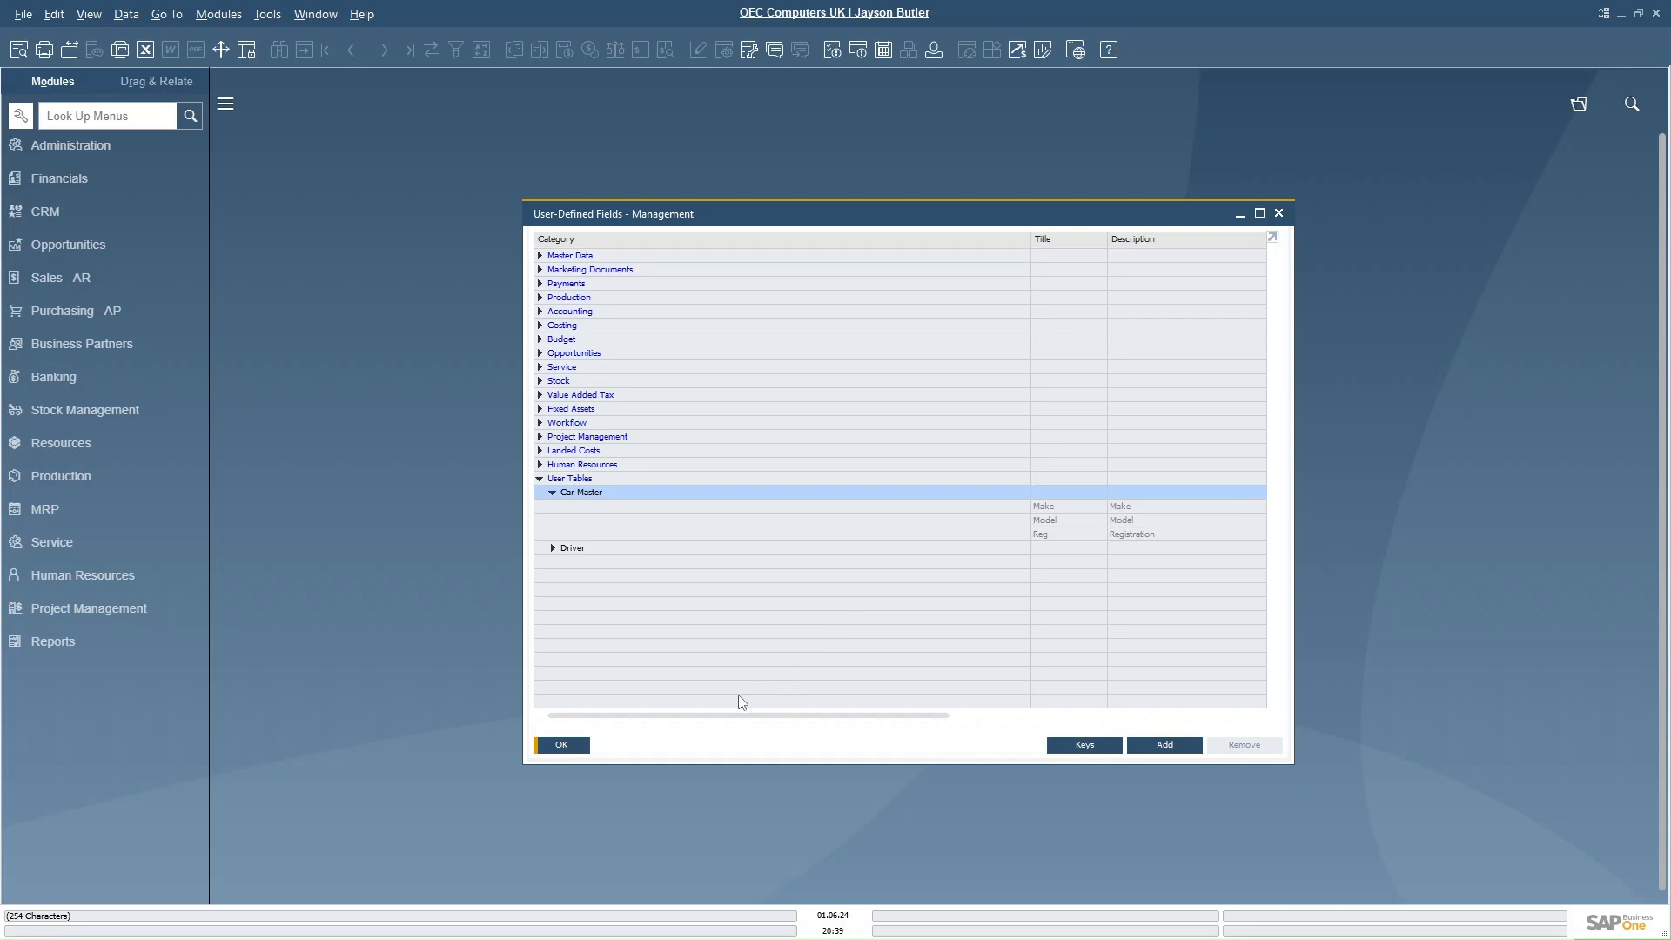
{"action": "left_click", "coordinate": [564, 745]}
{"action": "left_click", "coordinate": [267, 14]}
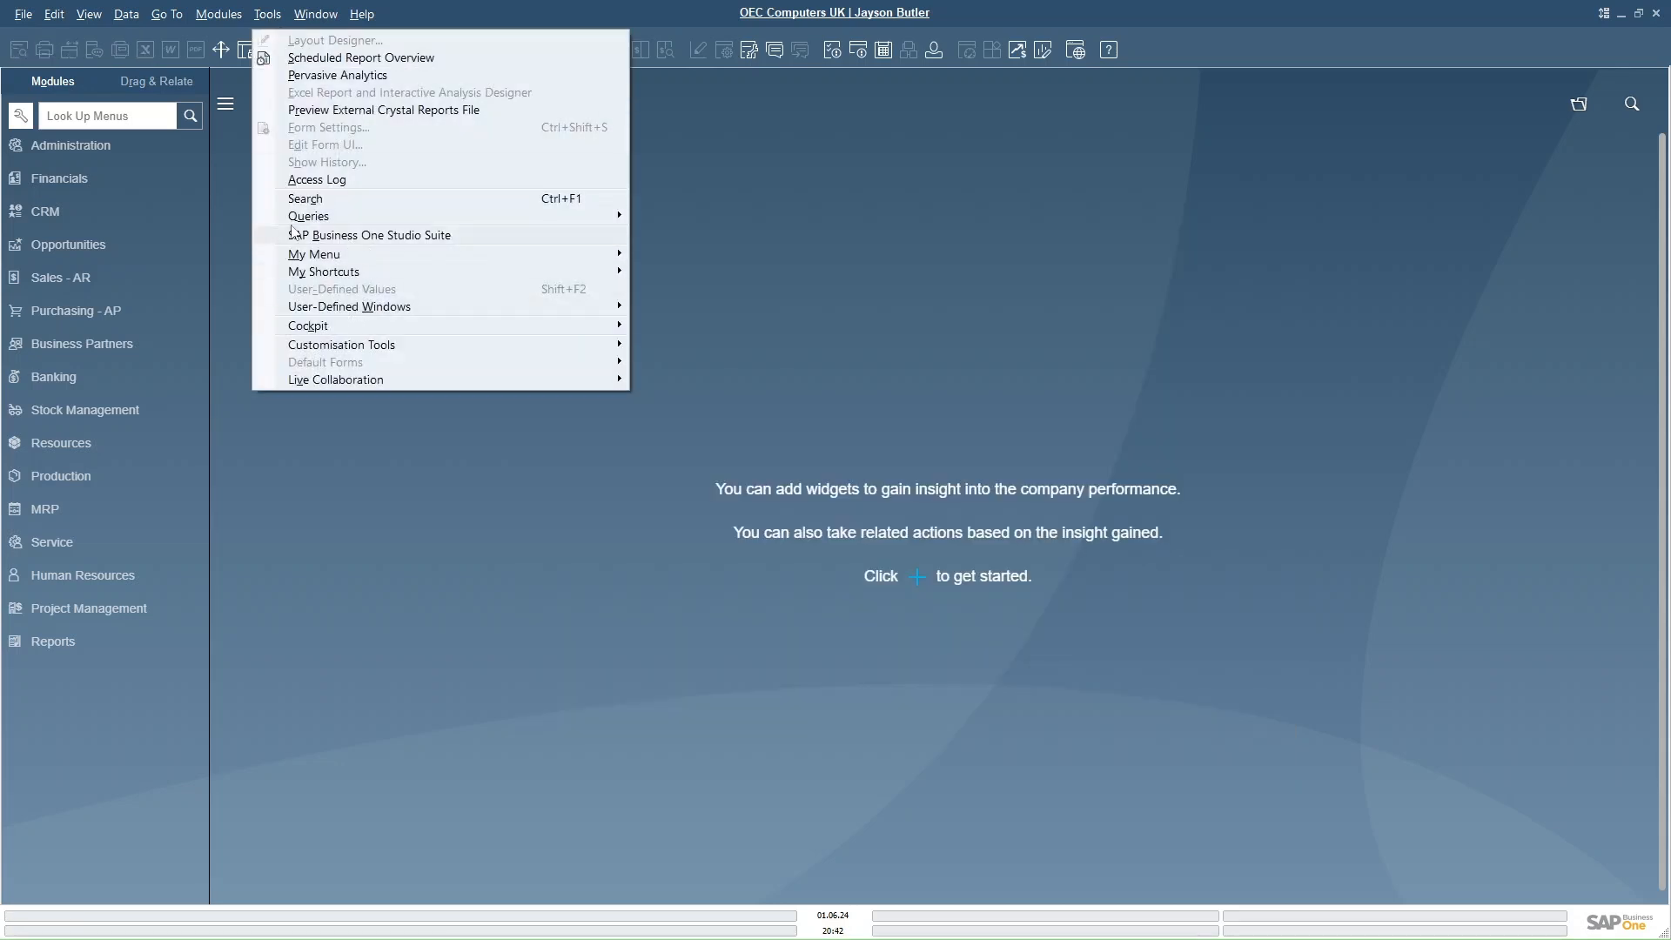
{"action": "mouse_move", "coordinate": [318, 217]}
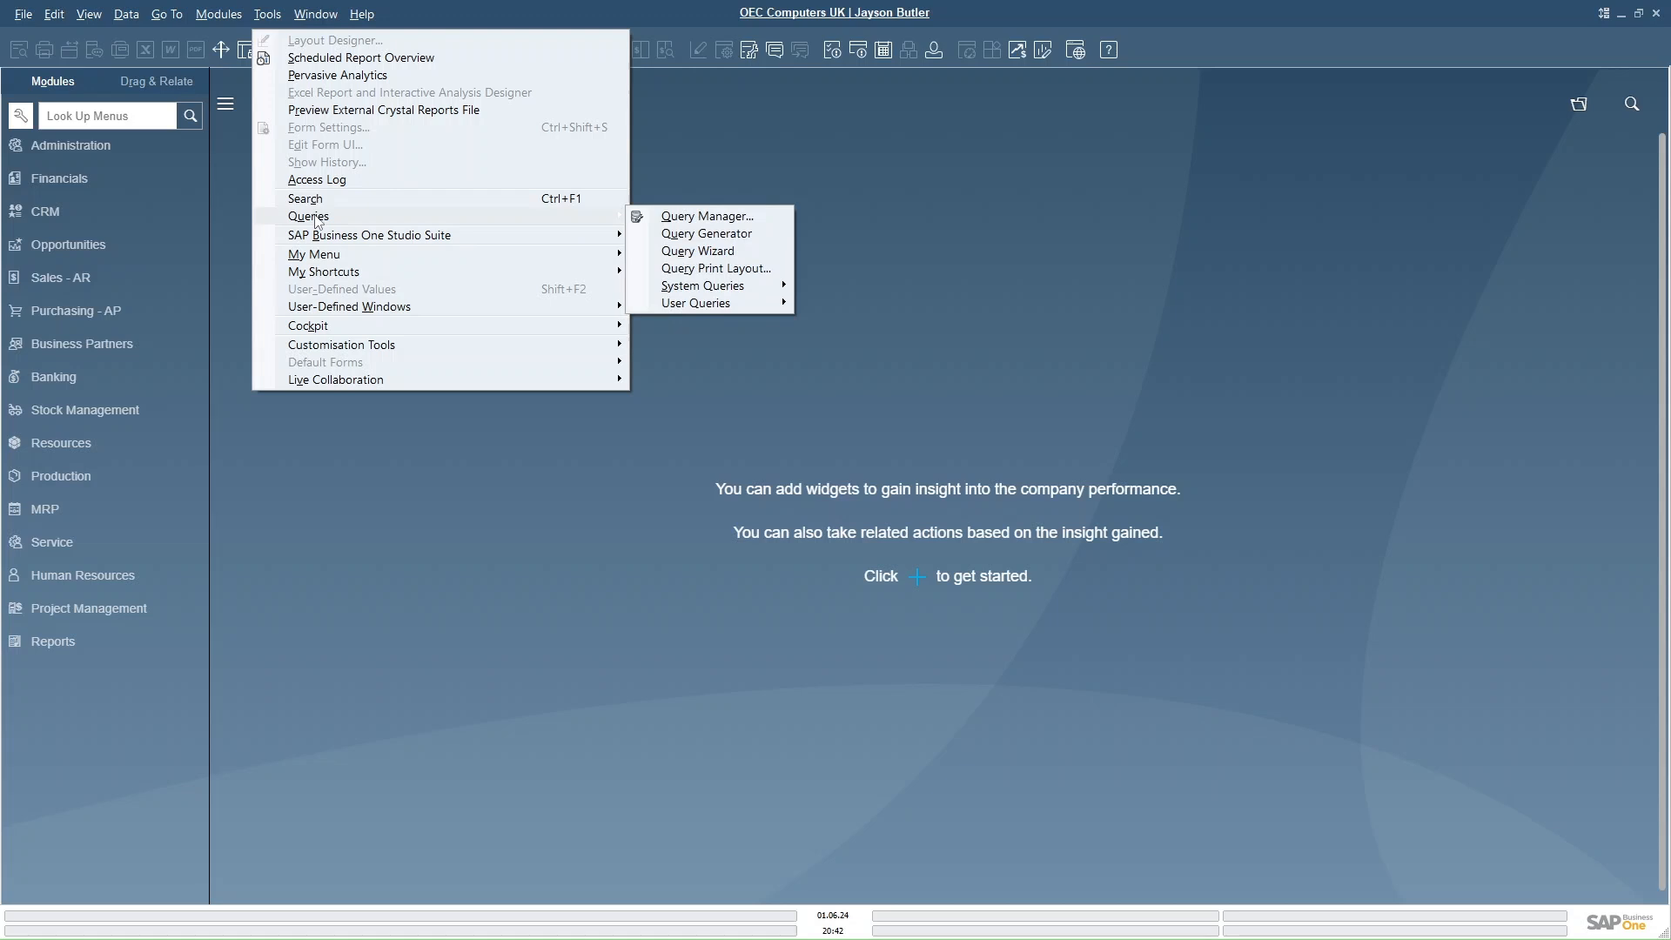
{"action": "left_click", "coordinate": [706, 234]}
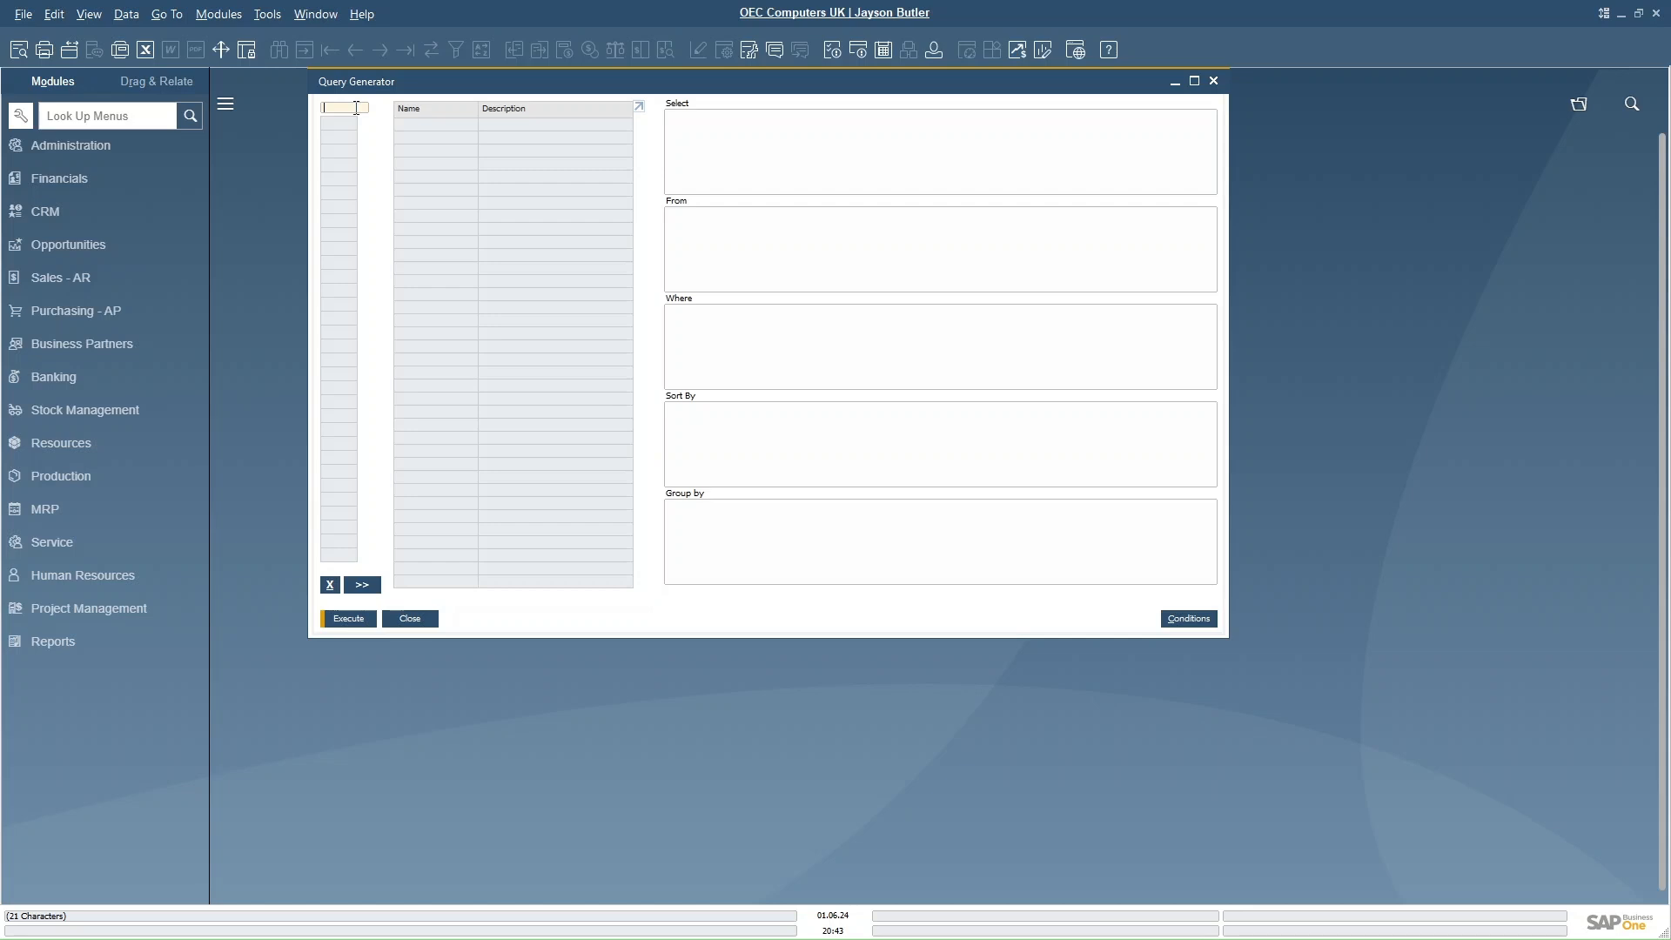
{"action": "key", "text": "Tab"}
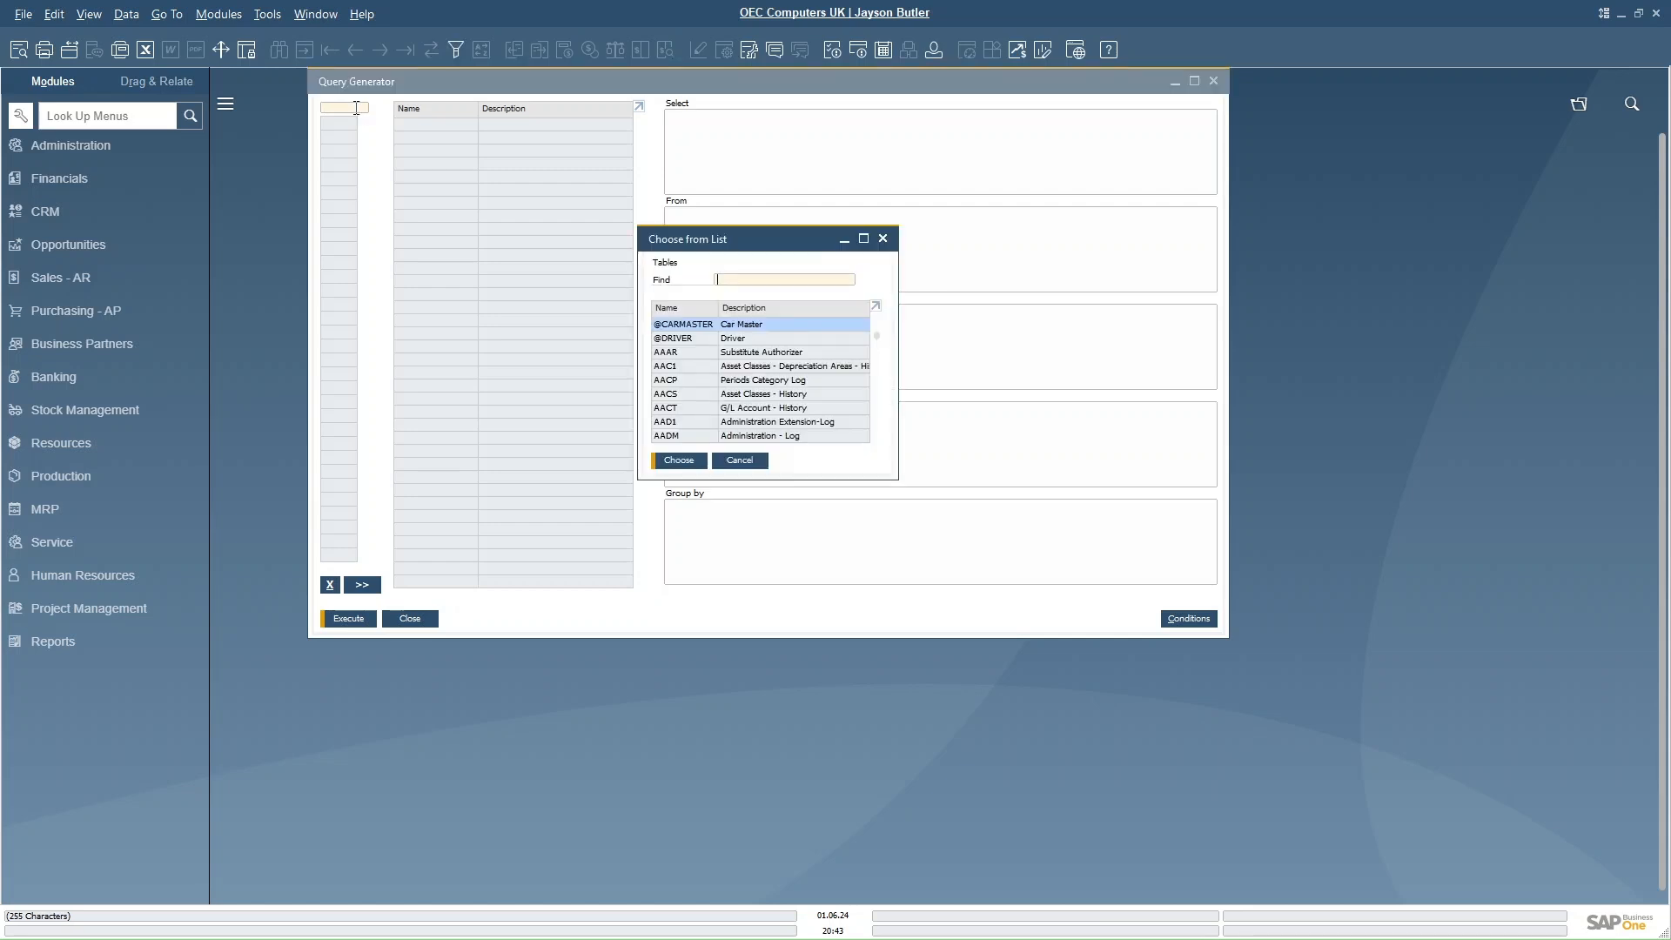
{"action": "double_click", "coordinate": [696, 325]}
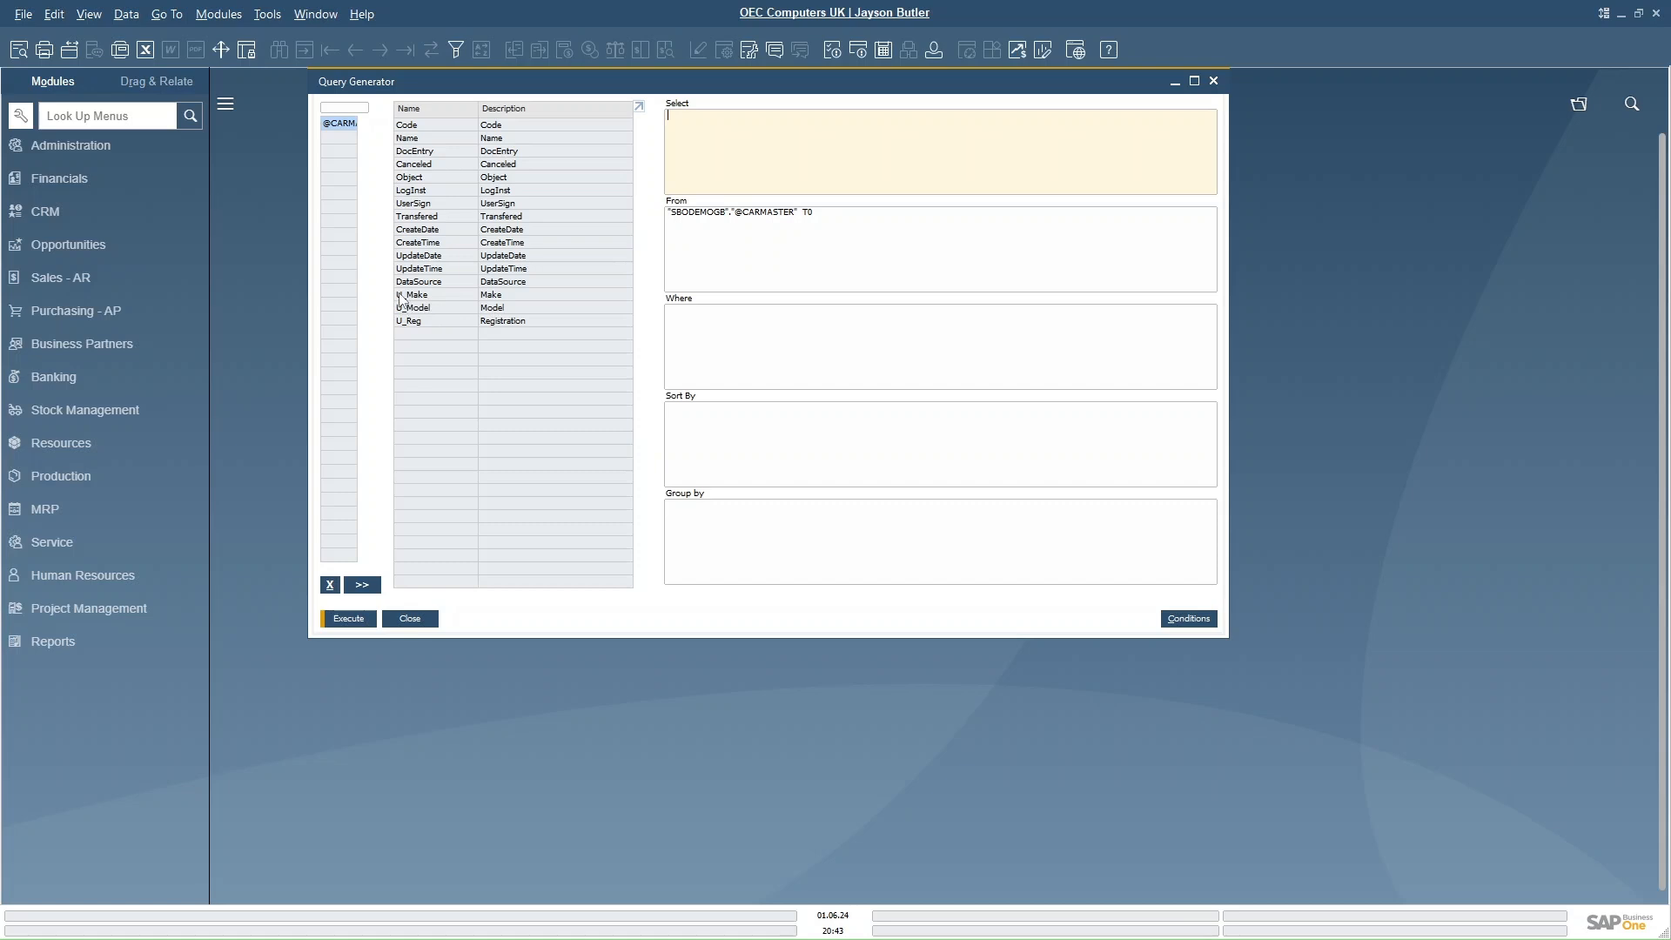
{"action": "left_click", "coordinate": [342, 620]}
{"action": "left_click", "coordinate": [659, 496]}
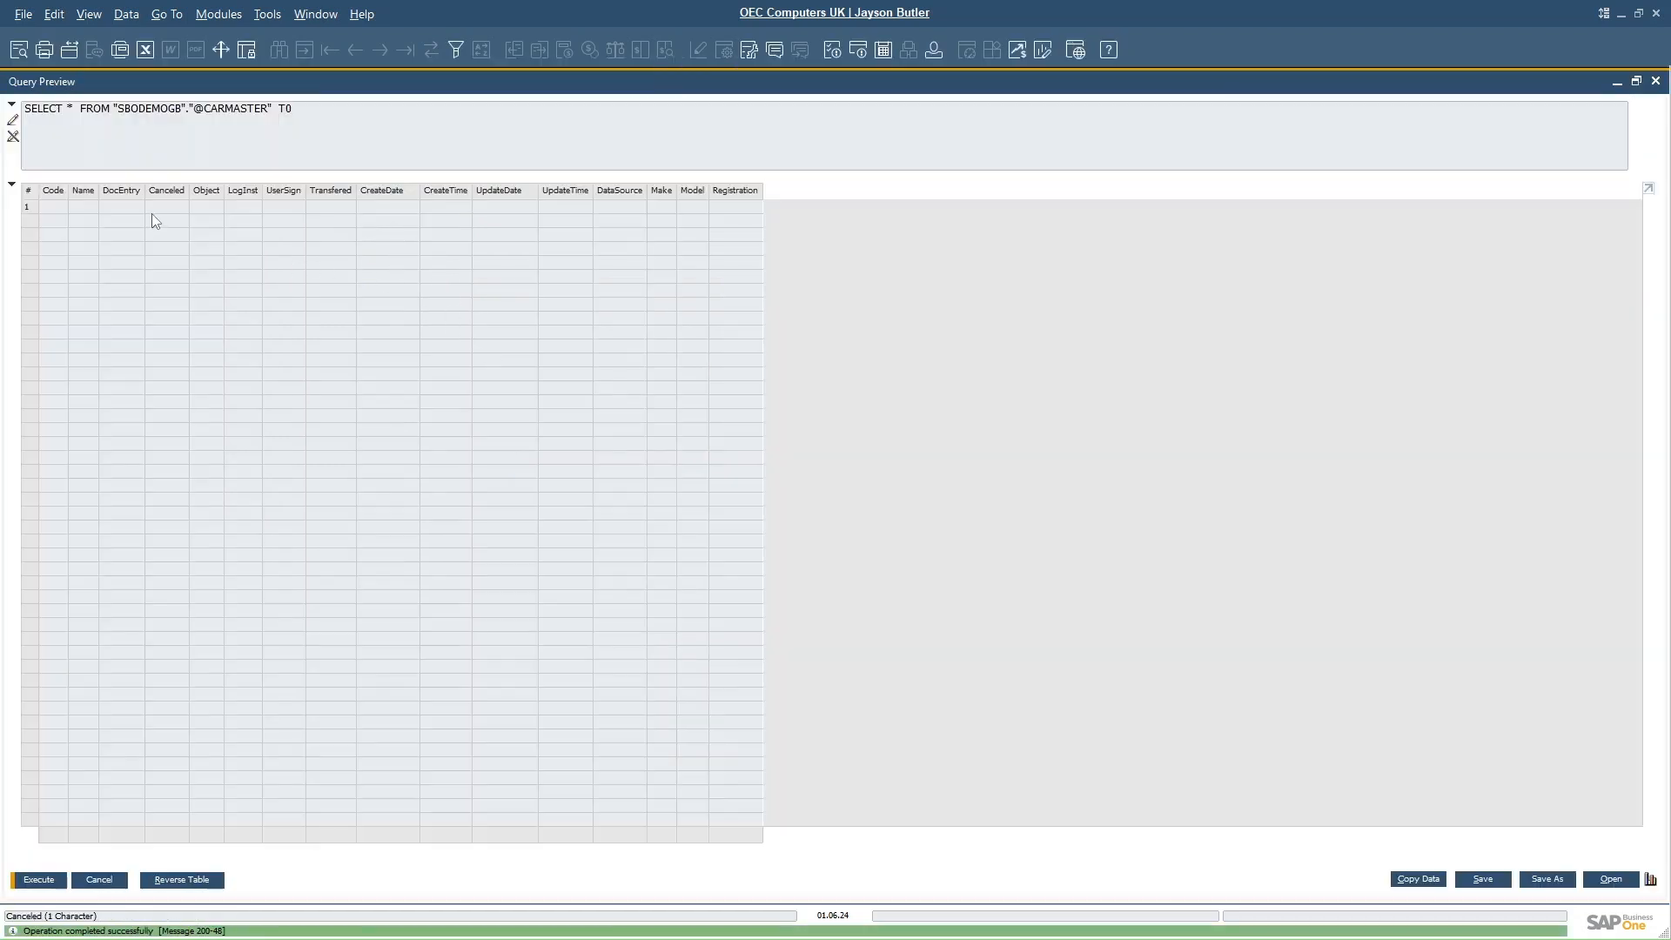
{"action": "left_click", "coordinate": [98, 880]}
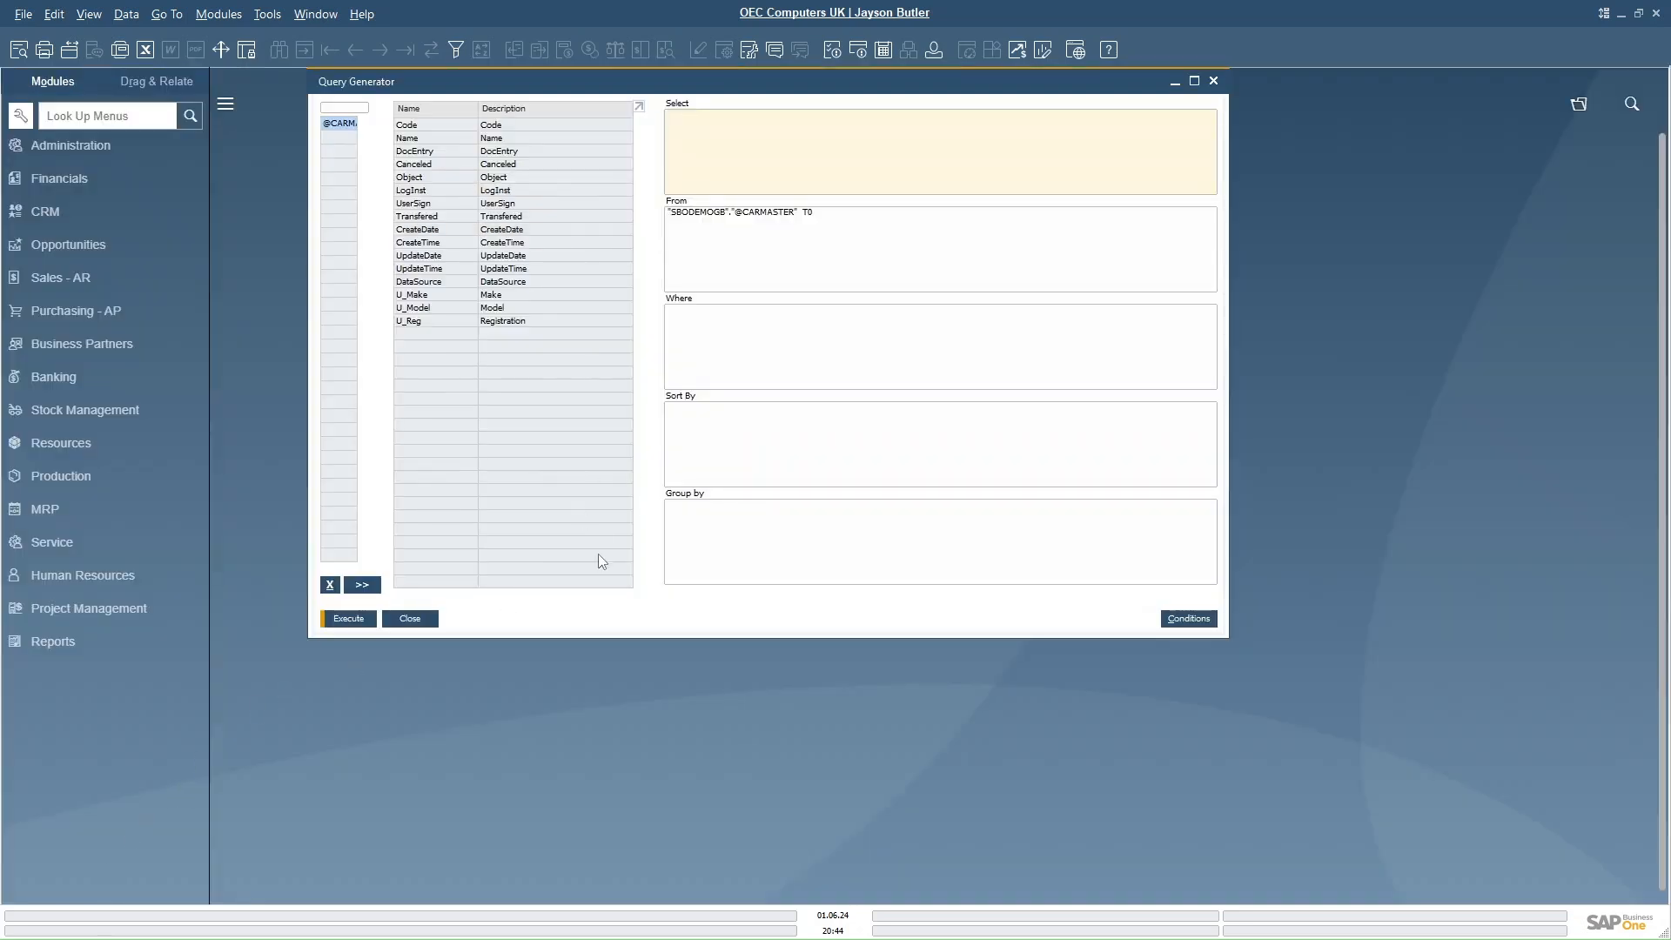
{"action": "left_click", "coordinate": [418, 618]}
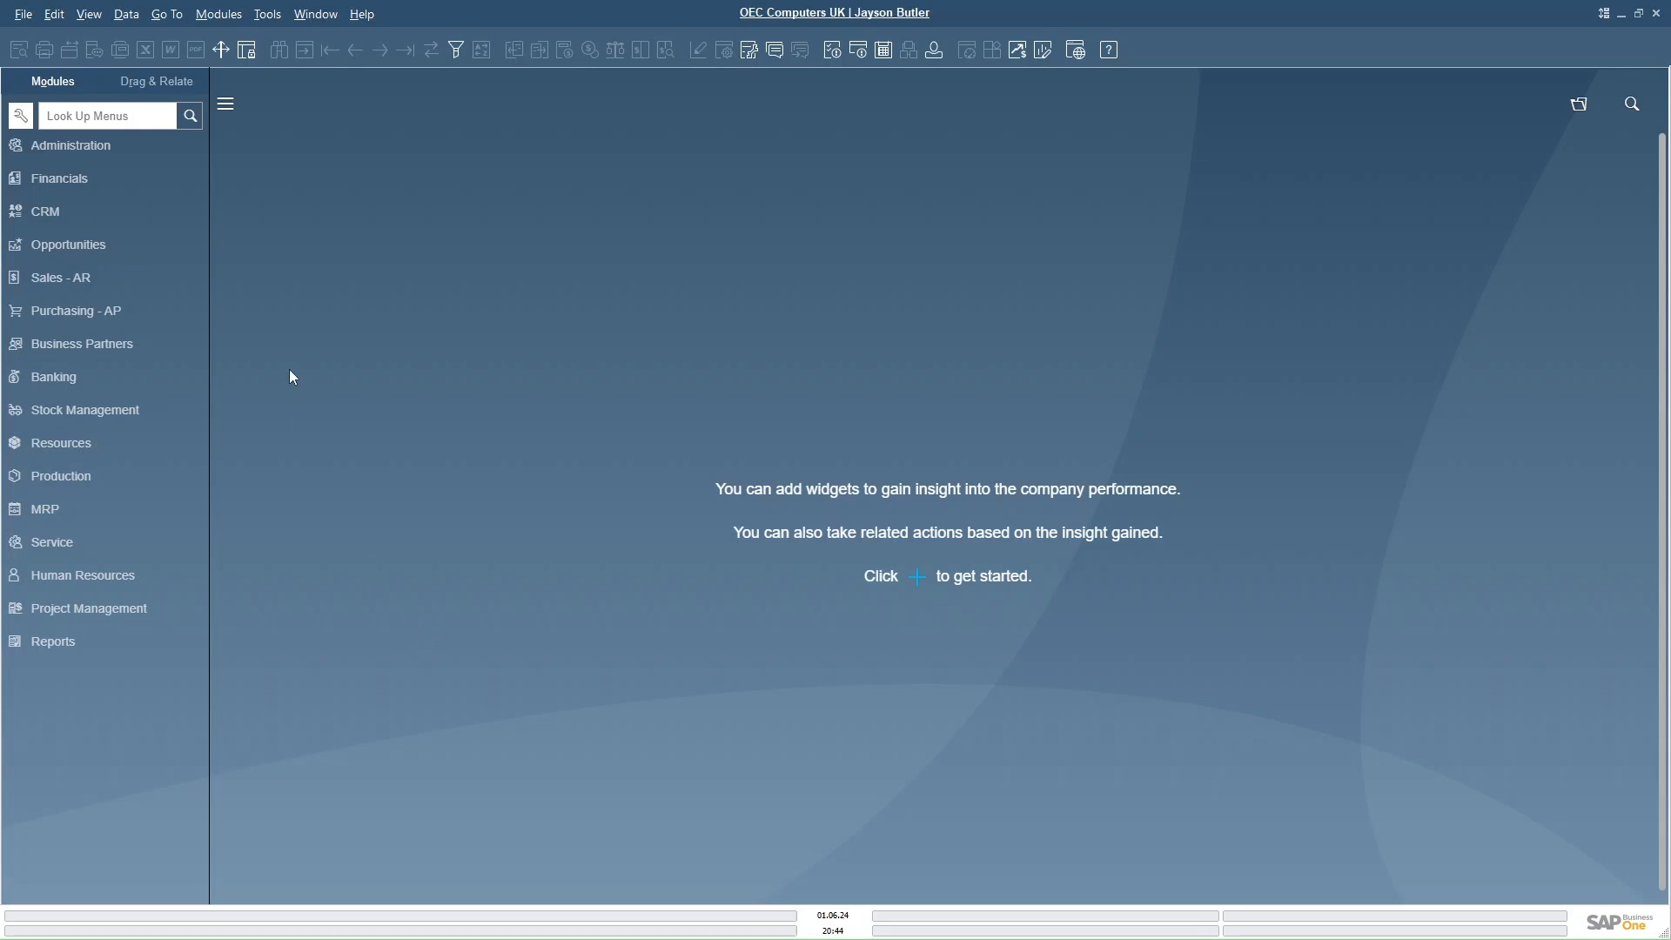
- Start the Objects Registration Wizard to add a new user-defined object
{"action": "left_click", "coordinate": [268, 16]}
{"action": "mouse_move", "coordinate": [378, 347]}
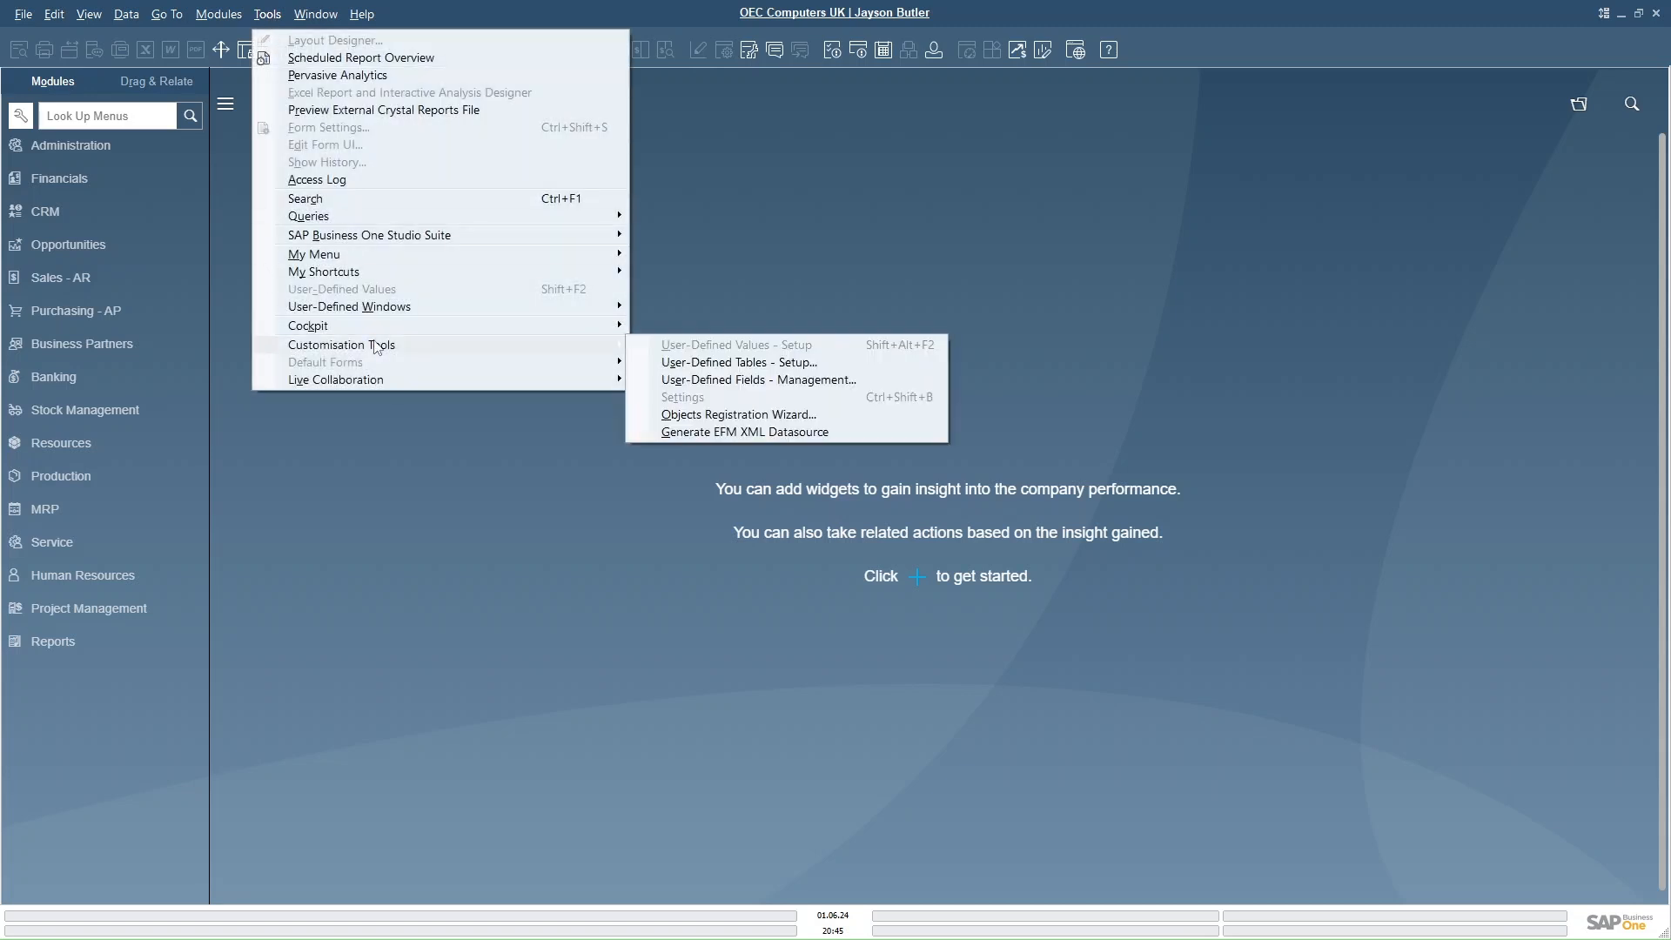
{"action": "left_click", "coordinate": [748, 416]}
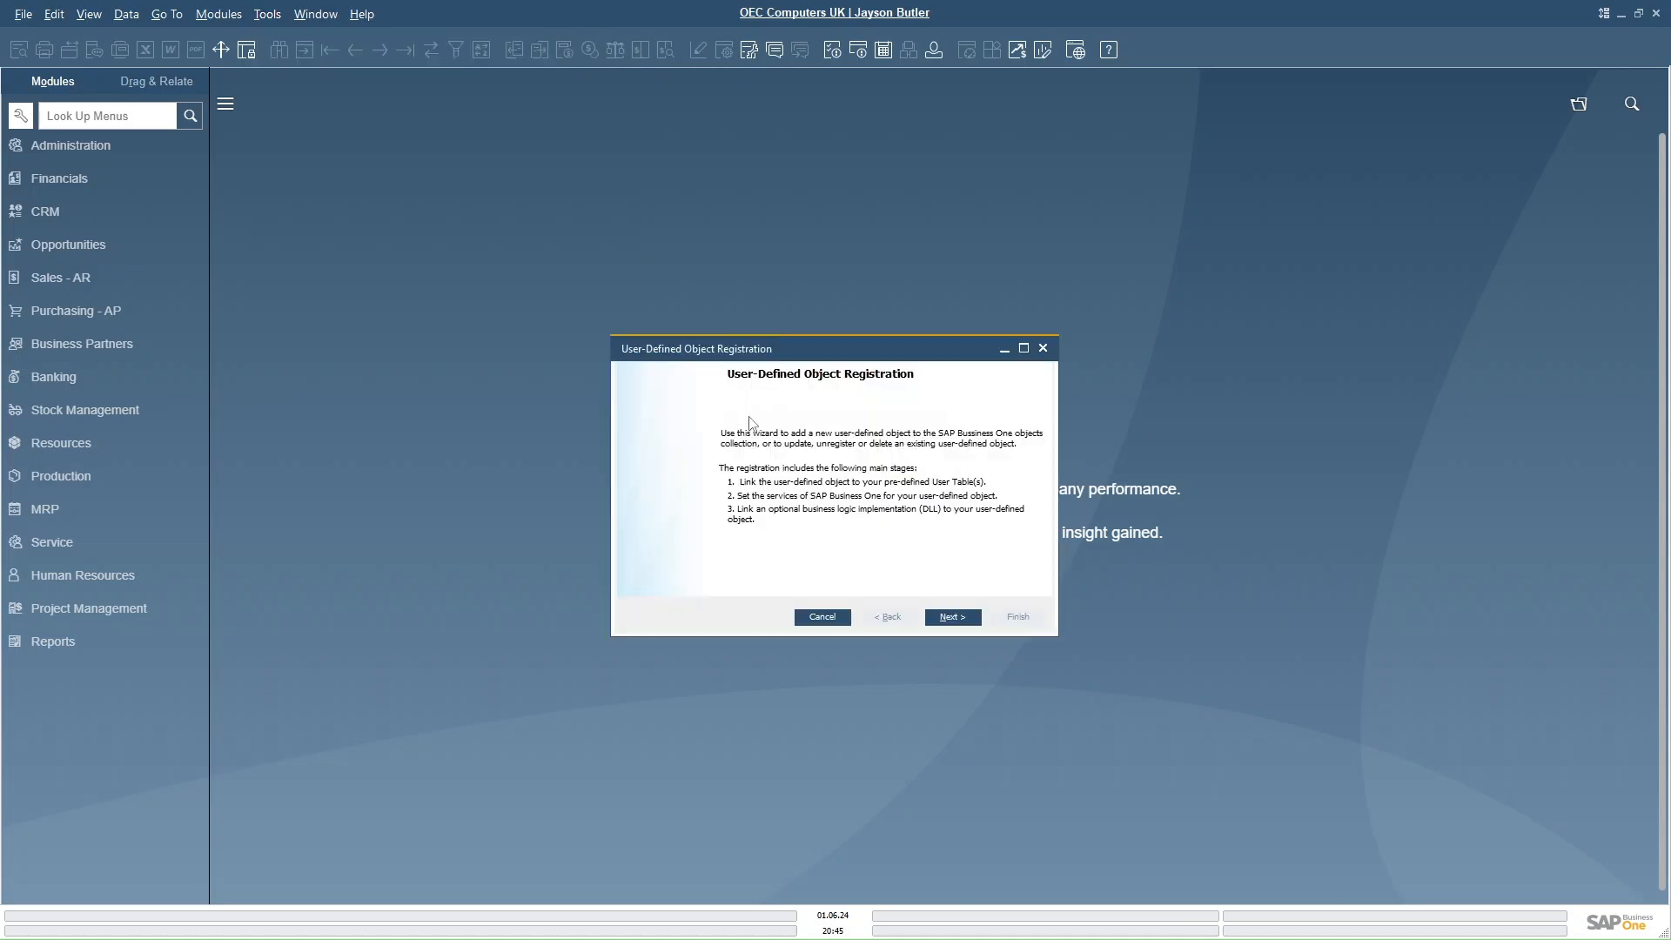
{"action": "left_click", "coordinate": [954, 617]}
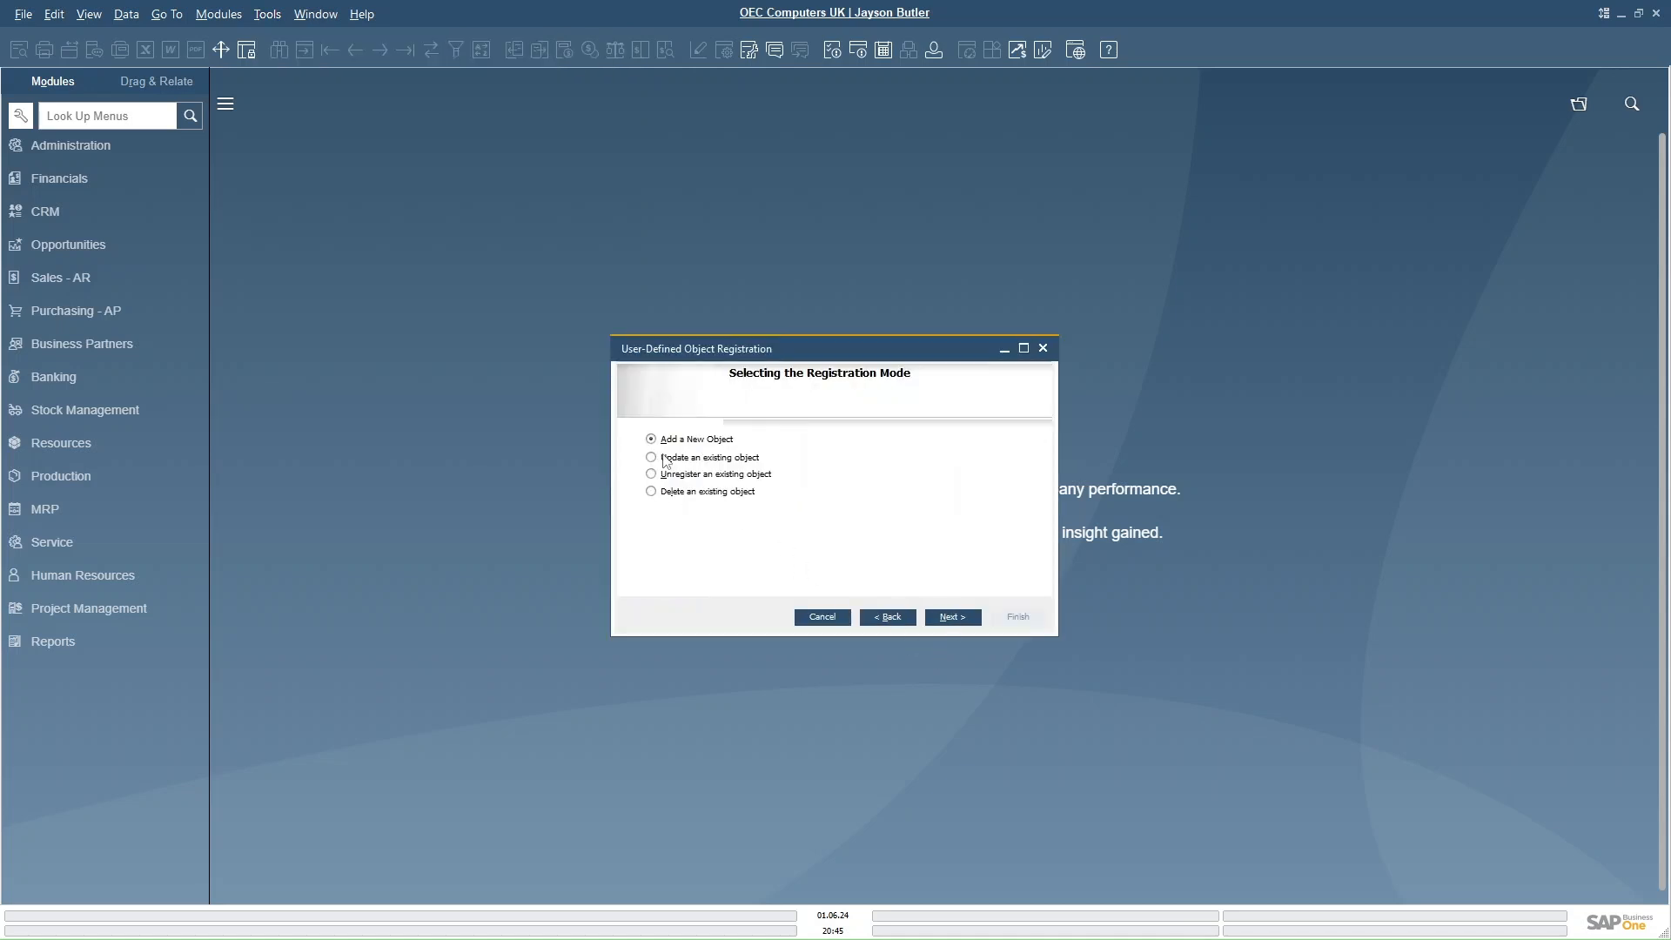
{"action": "left_click", "coordinate": [949, 620]}
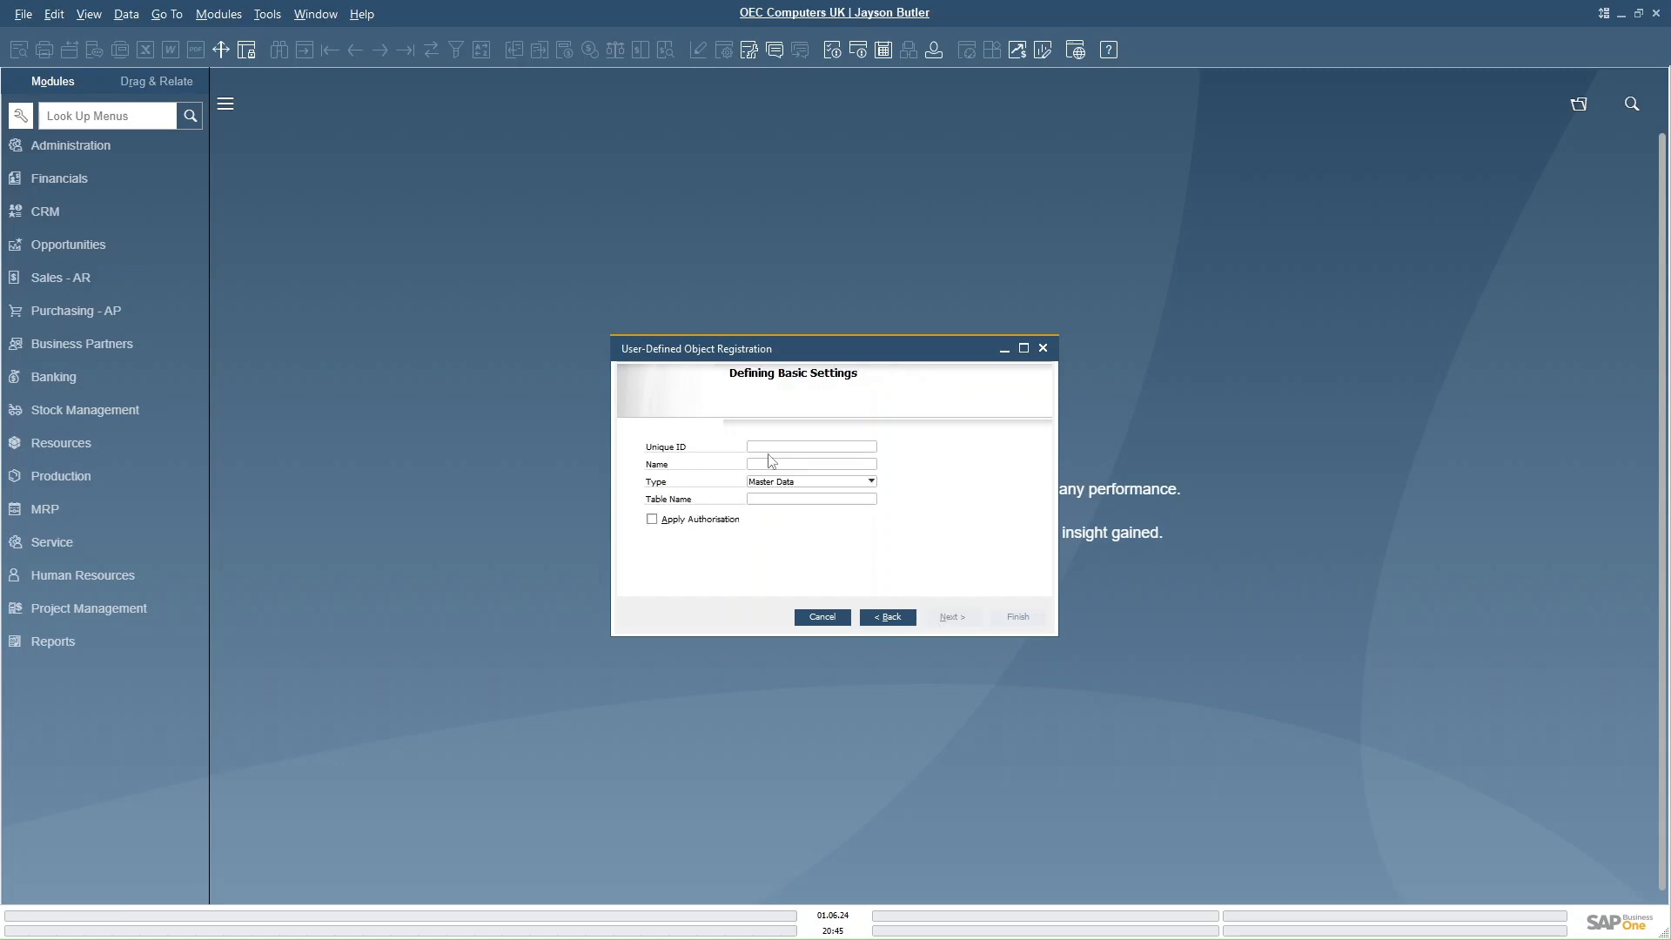
- Define the object with unique ID UID_Carmaster, name carmaster, type Master Data and table name carmaster
{"action": "type", "text": "UID_Carmaster"}
{"action": "left_click", "coordinate": [792, 463]}
{"action": "type", "text": "carmaster"}
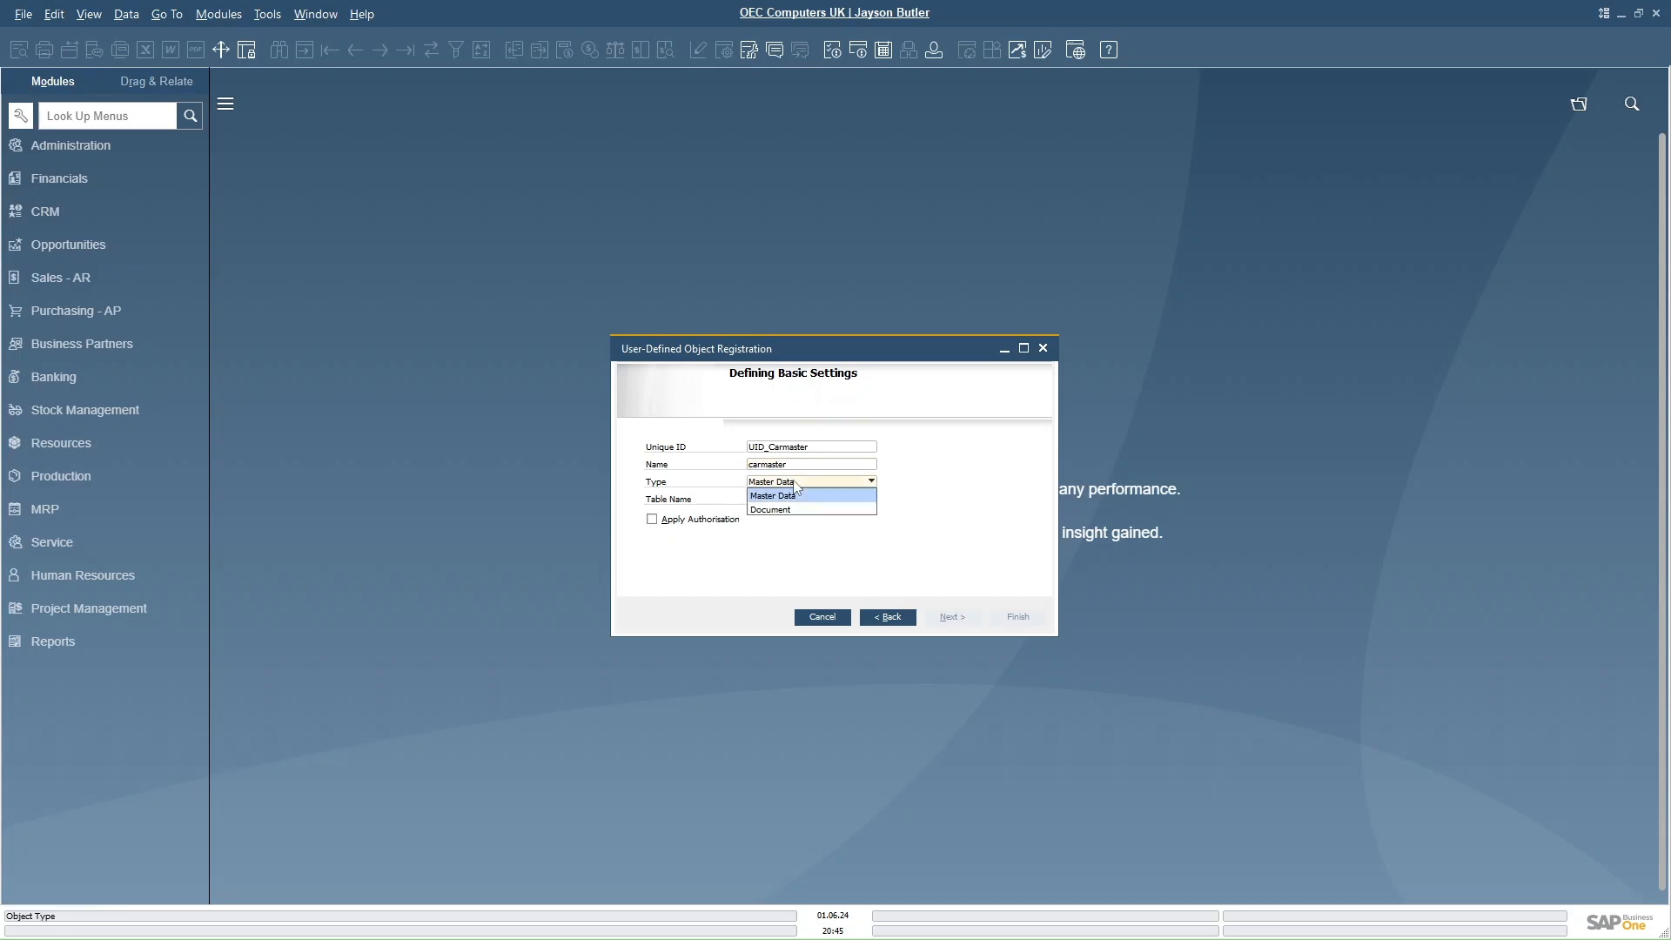
{"action": "left_click", "coordinate": [794, 482]}
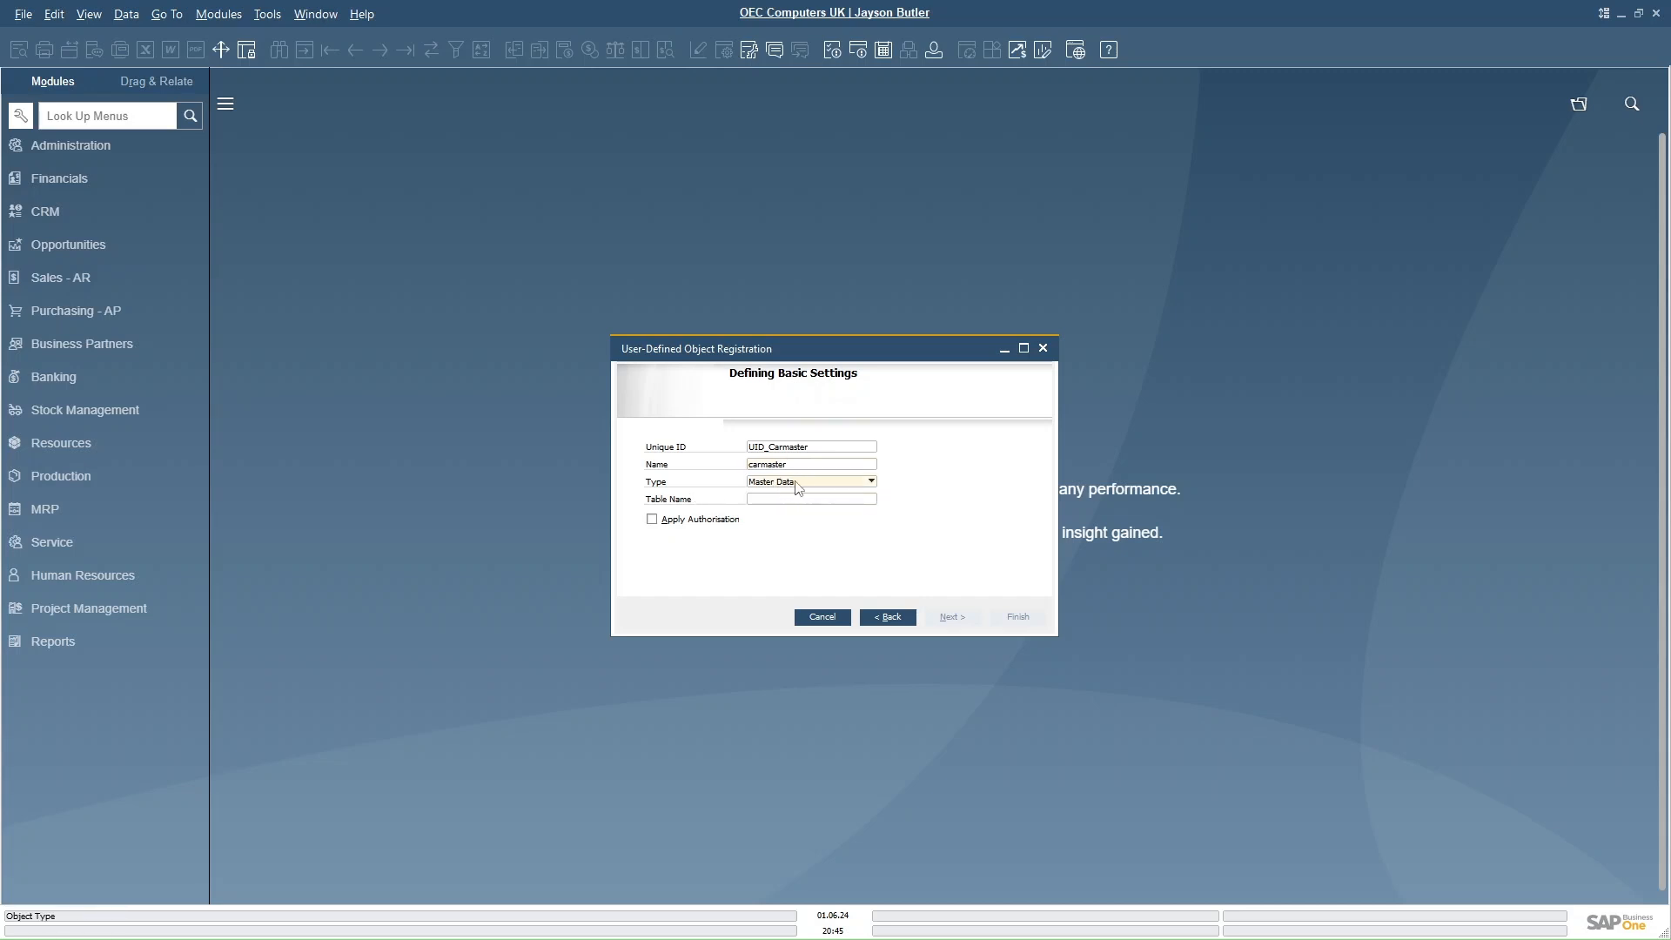
{"action": "left_click", "coordinate": [785, 496]}
{"action": "type", "text": "carmaster"}
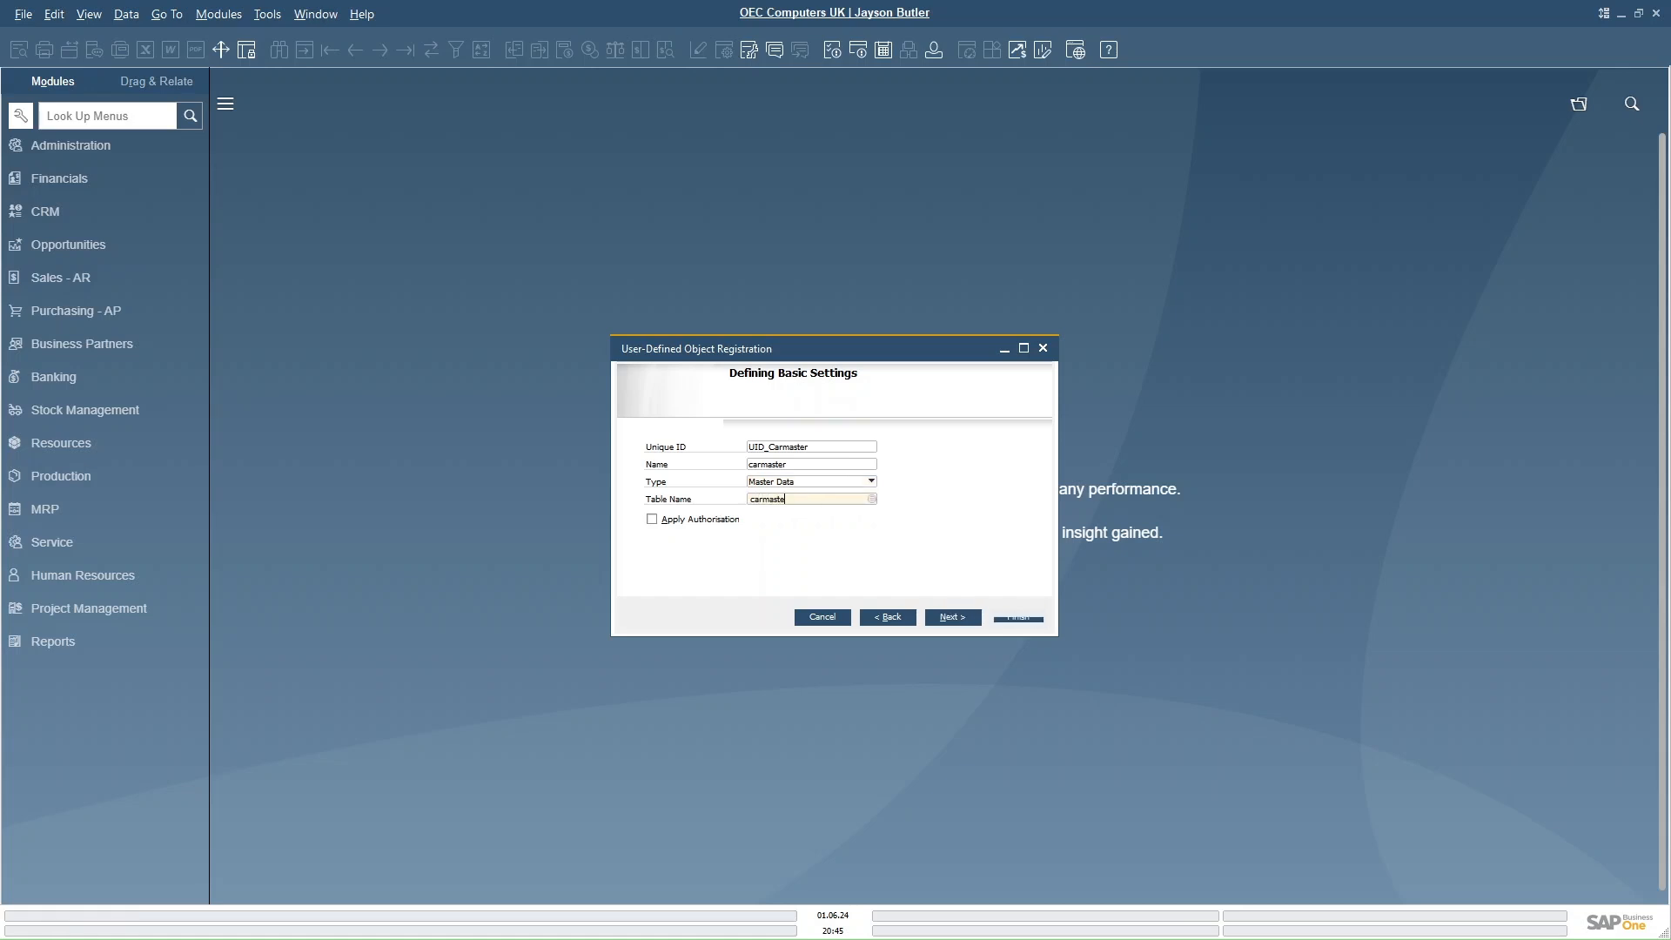
{"action": "left_click", "coordinate": [962, 616]}
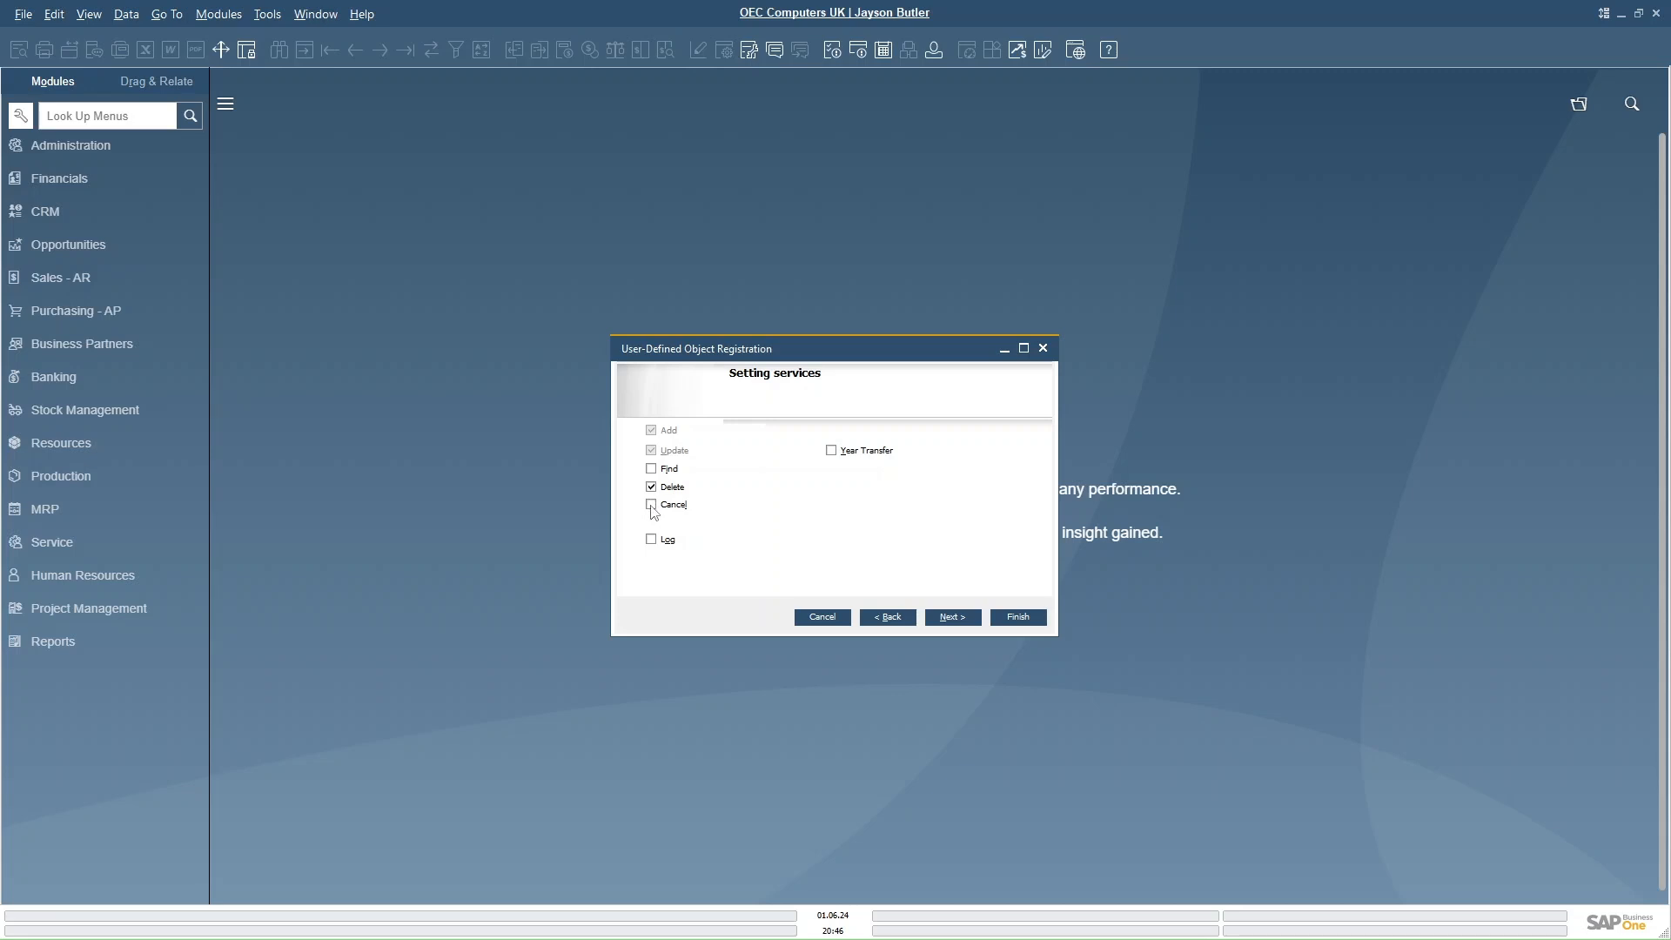
- Enable the Find and Cancel services for the object and continue
{"action": "left_click", "coordinate": [651, 469]}
{"action": "left_click", "coordinate": [651, 505]}
{"action": "left_click", "coordinate": [949, 621]}
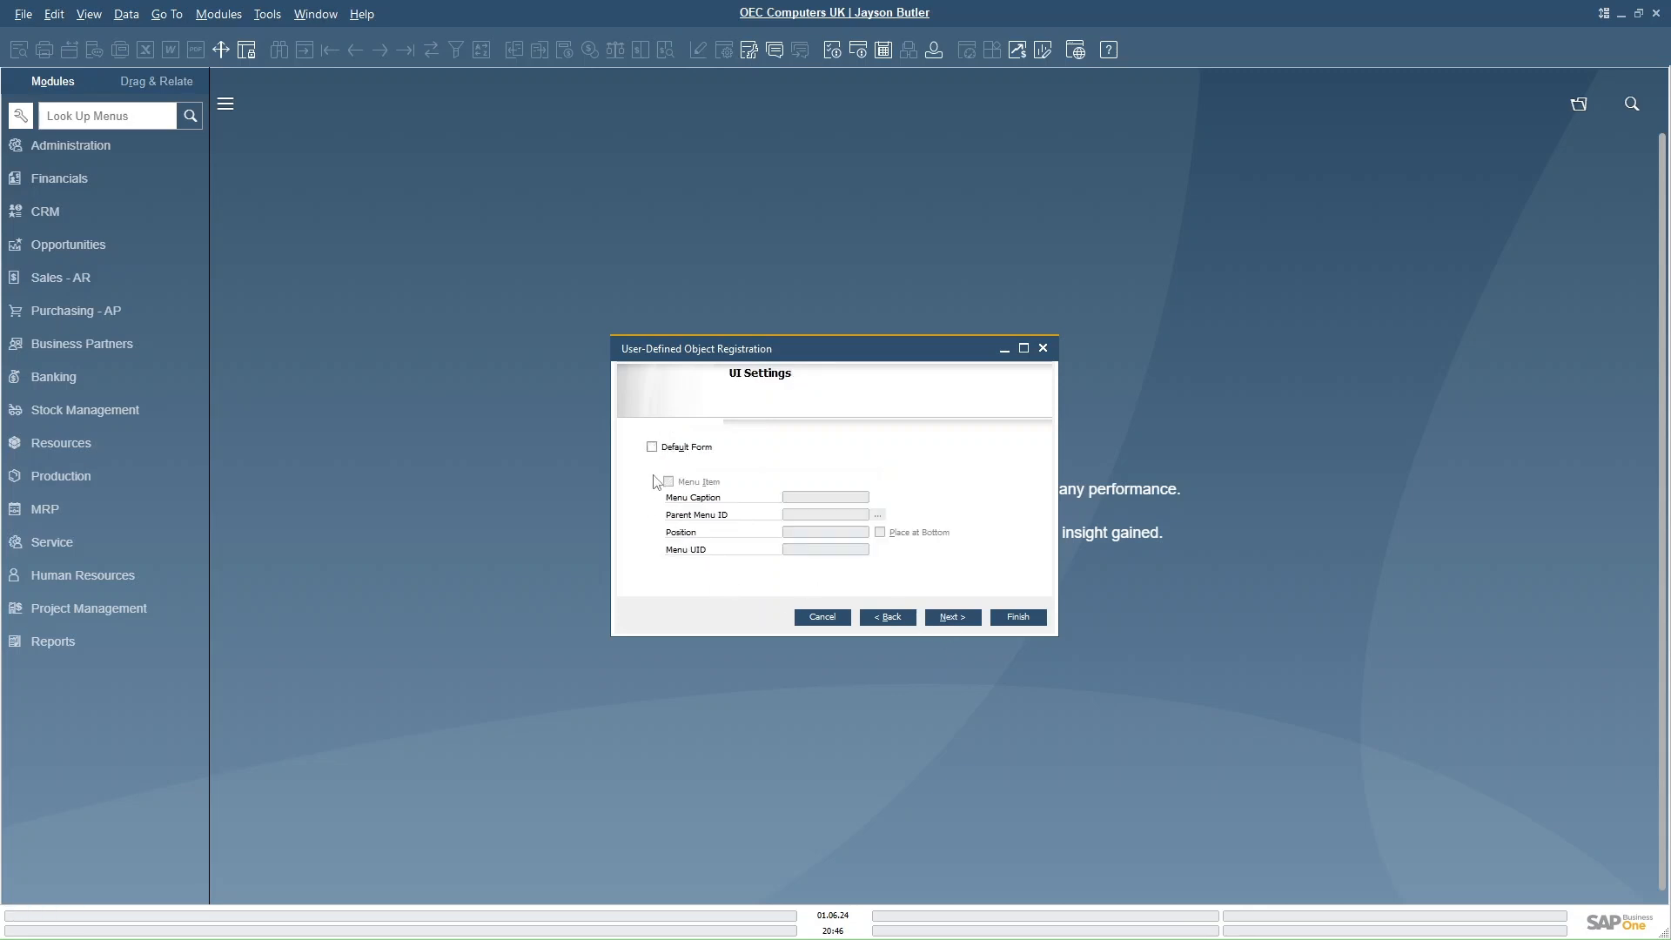
- Enable a default header-line form and a menu item captioned CarMaster for the object
{"action": "left_click", "coordinate": [652, 447]}
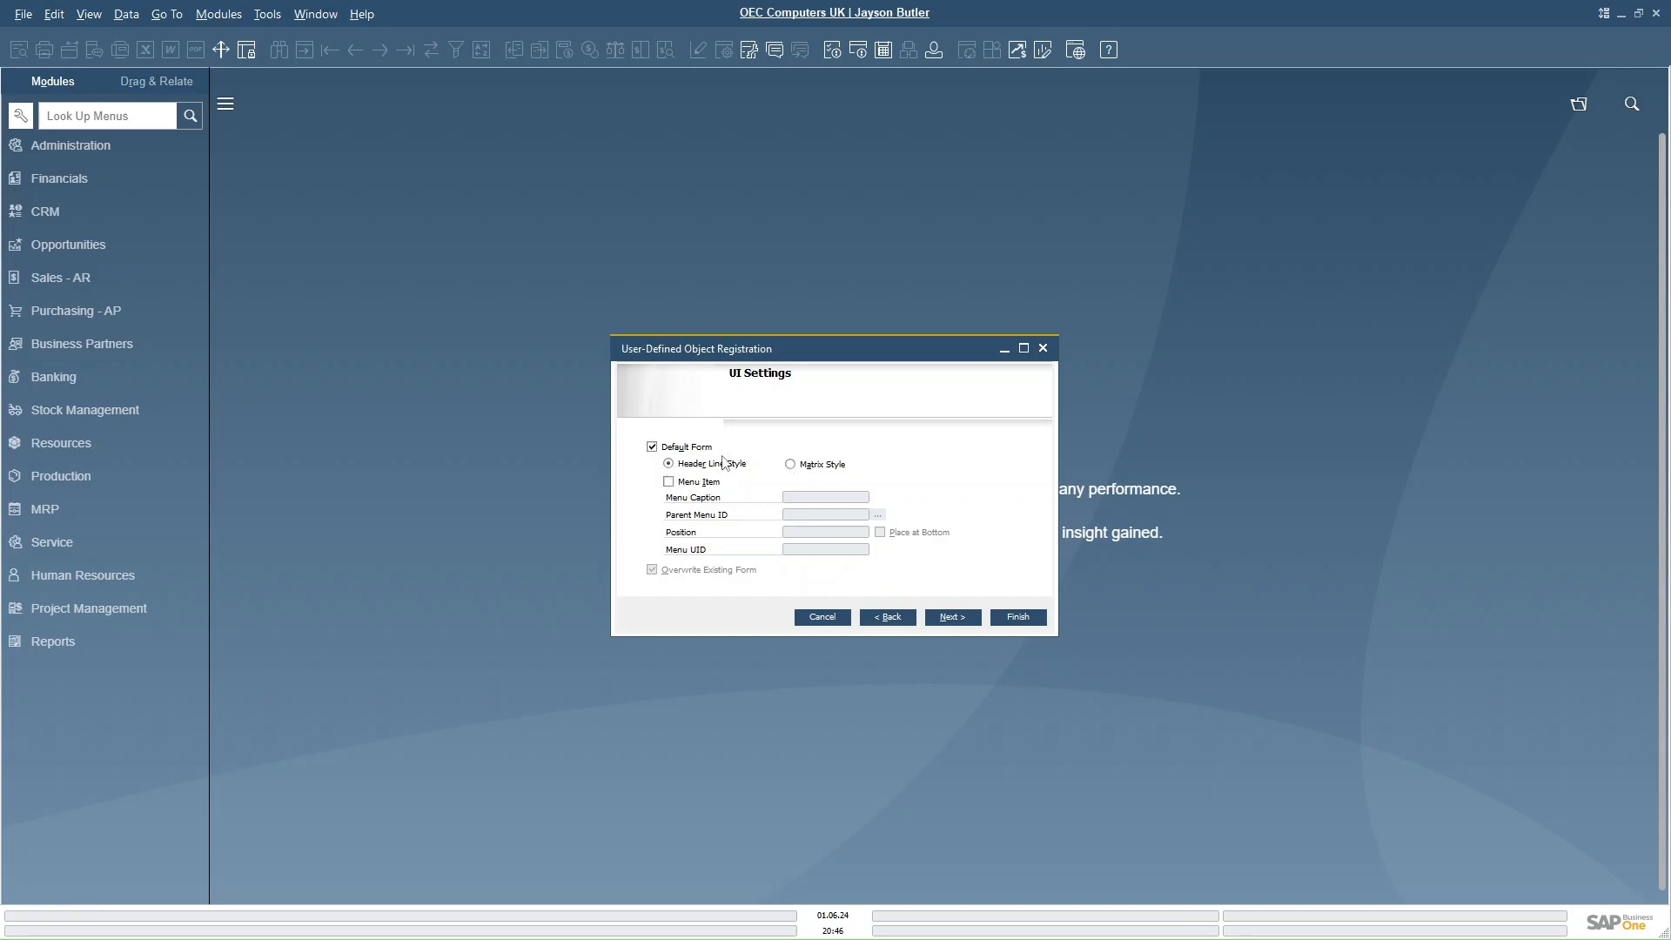
{"action": "left_click", "coordinate": [668, 483]}
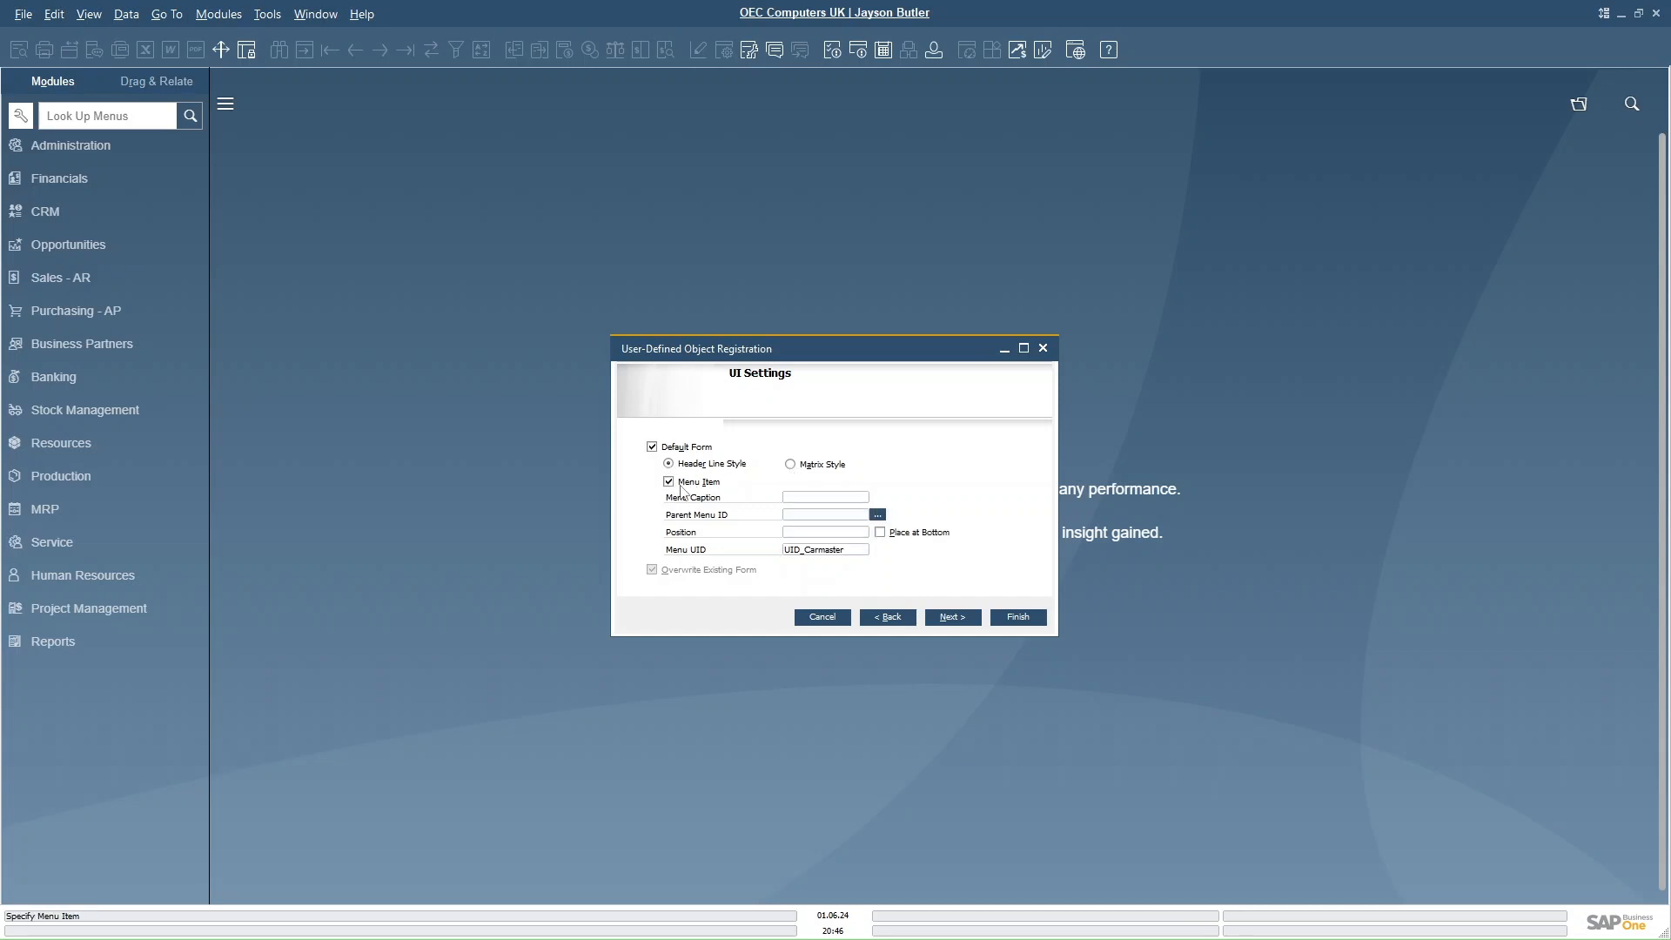
{"action": "left_click", "coordinate": [798, 497]}
- Set the parent menu to Administration > Setup > General, place the menu item at the bottom, and continue
{"action": "left_click", "coordinate": [877, 515]}
{"action": "left_click", "coordinate": [722, 390]}
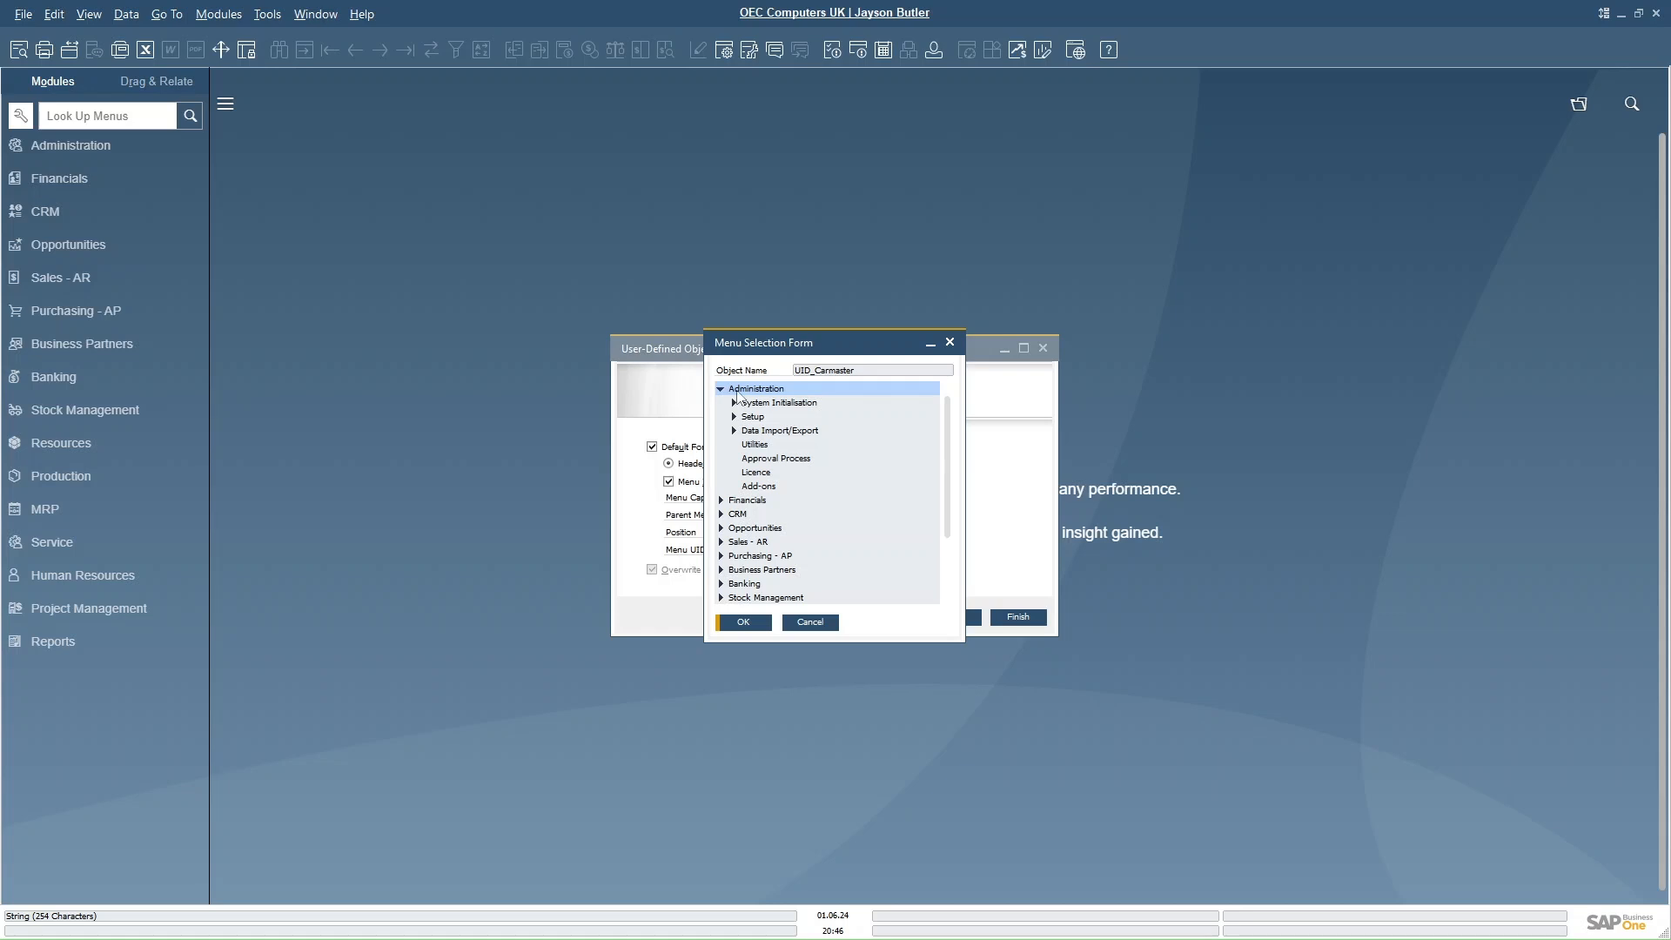
{"action": "left_click", "coordinate": [733, 416]}
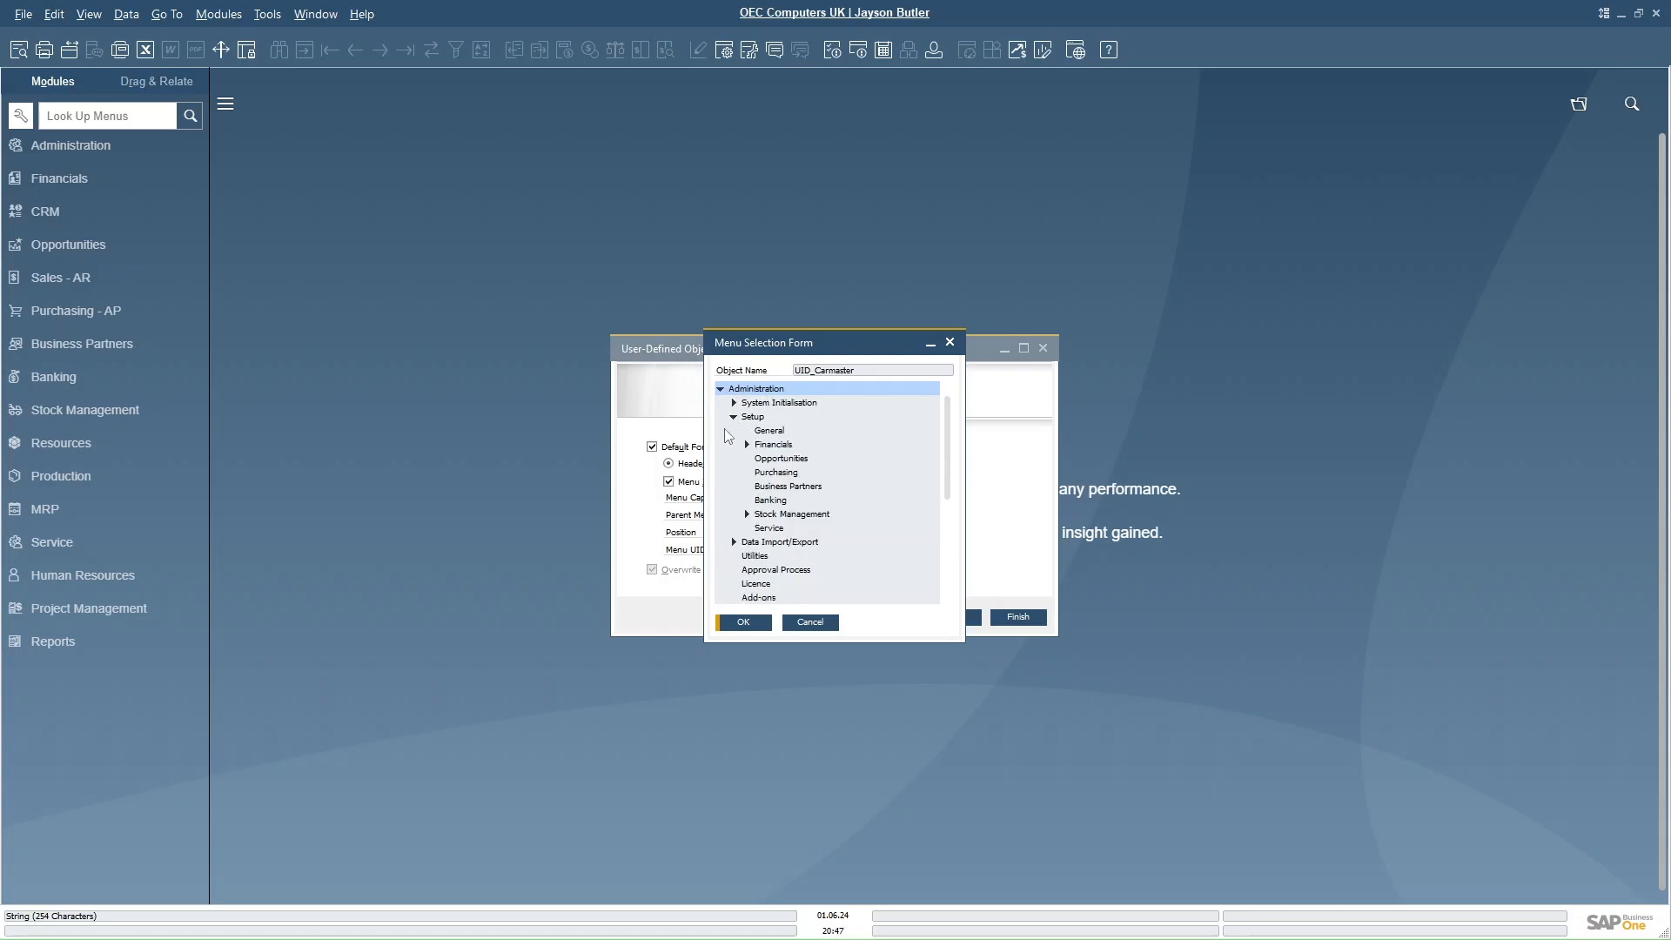
{"action": "left_click", "coordinate": [764, 431]}
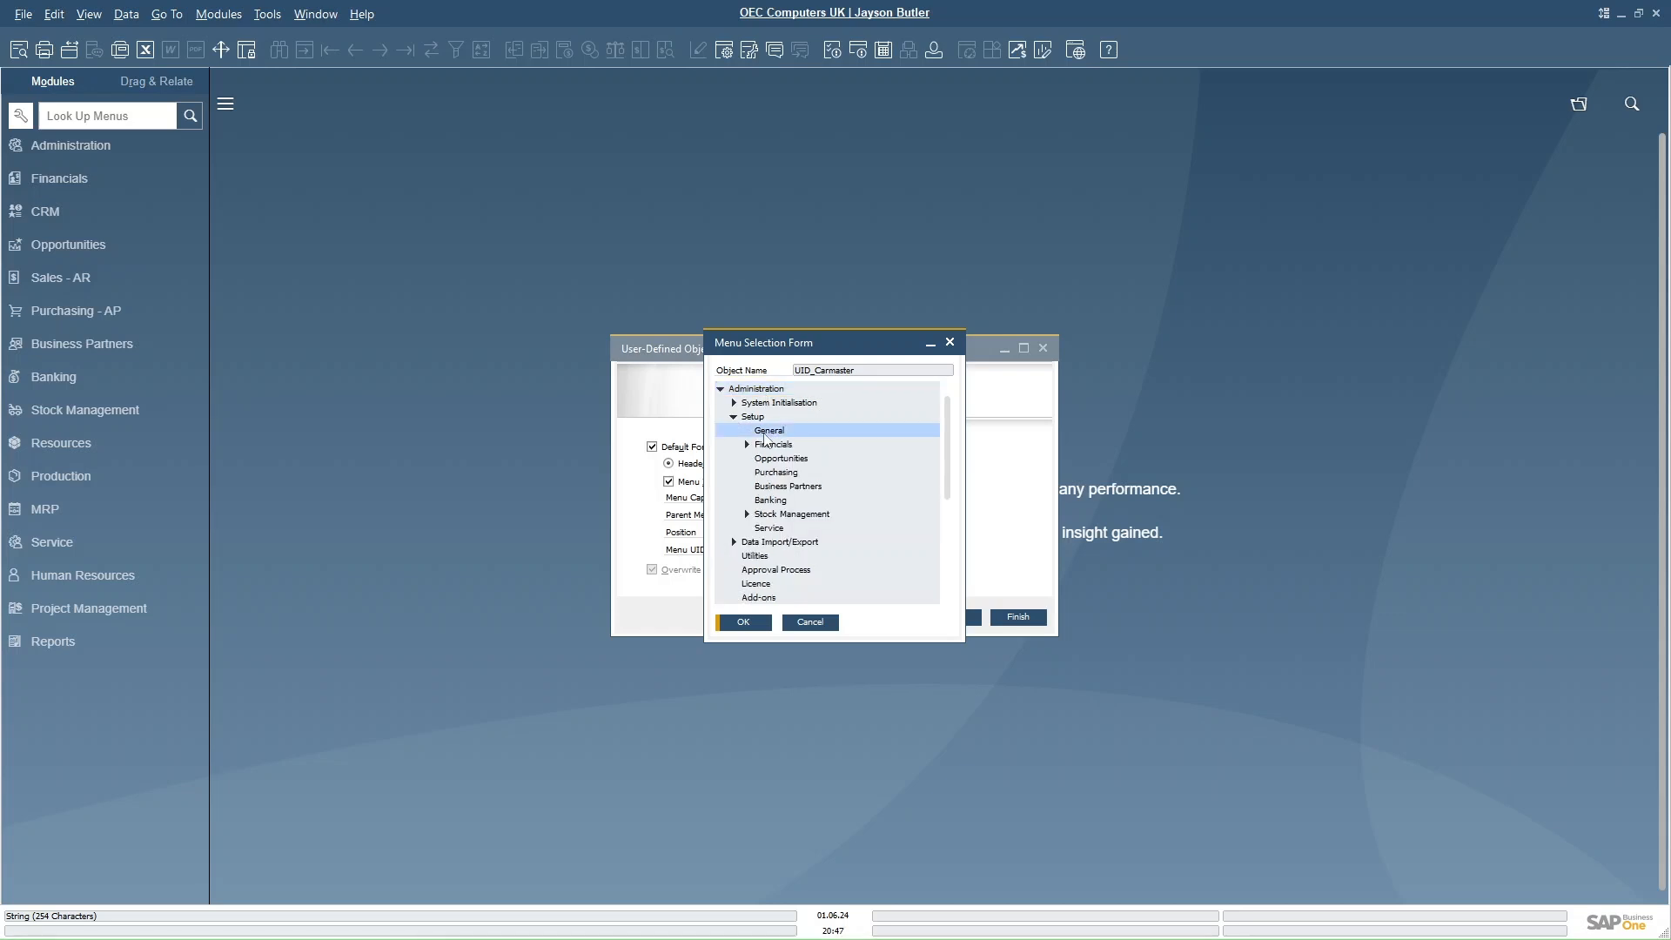
{"action": "left_click", "coordinate": [741, 623]}
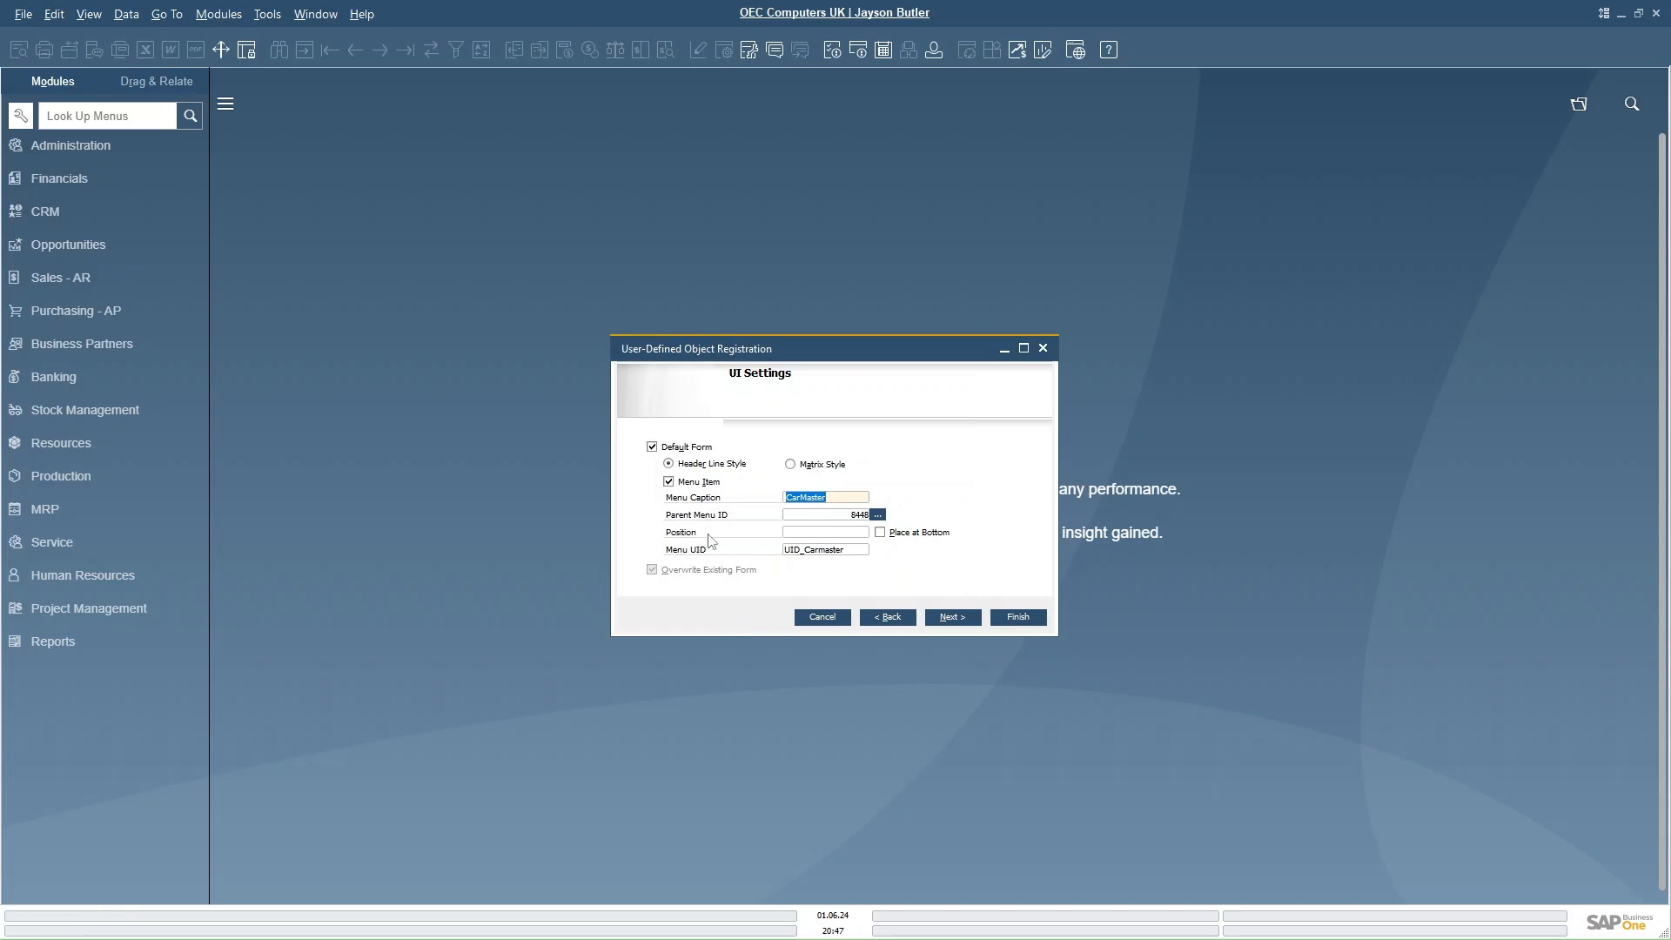
{"action": "left_click", "coordinate": [879, 533]}
{"action": "left_click", "coordinate": [948, 617]}
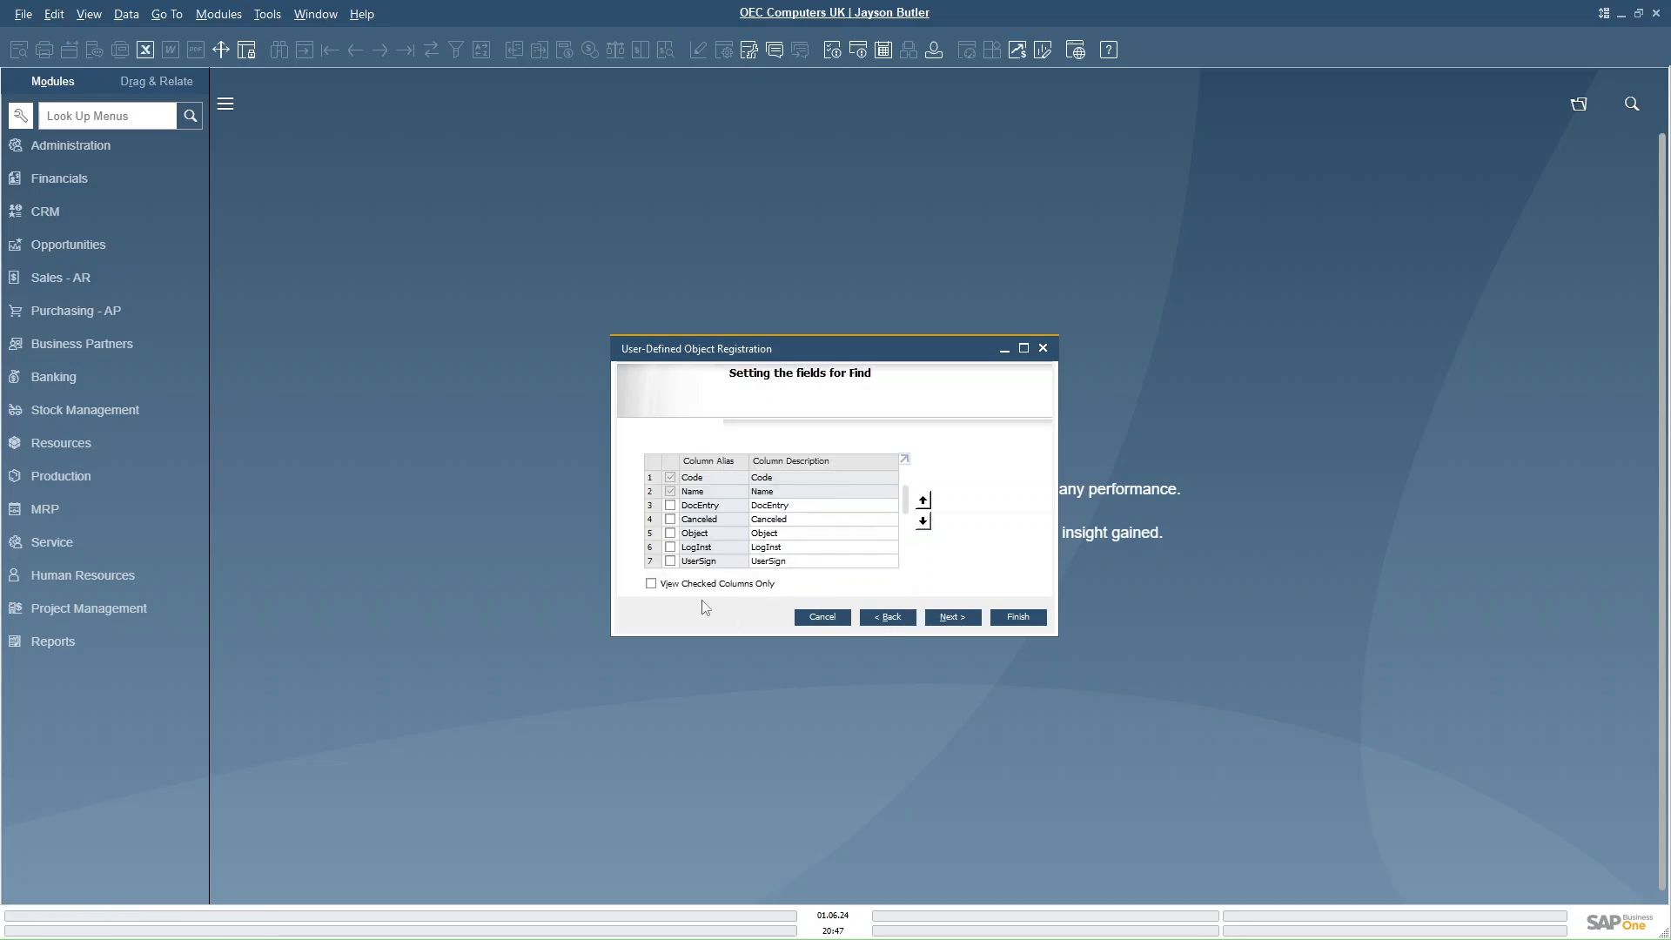
- Mark DocEntry, Canceled, Object, UserSign, CreateDate and CreateTime as fields for Find
{"action": "mouse_move", "coordinate": [905, 503]}
{"action": "left_mouse_down"}
{"action": "mouse_move", "coordinate": [906, 548]}
{"action": "mouse_move", "coordinate": [911, 477]}
{"action": "left_mouse_up"}
{"action": "left_click", "coordinate": [671, 506]}
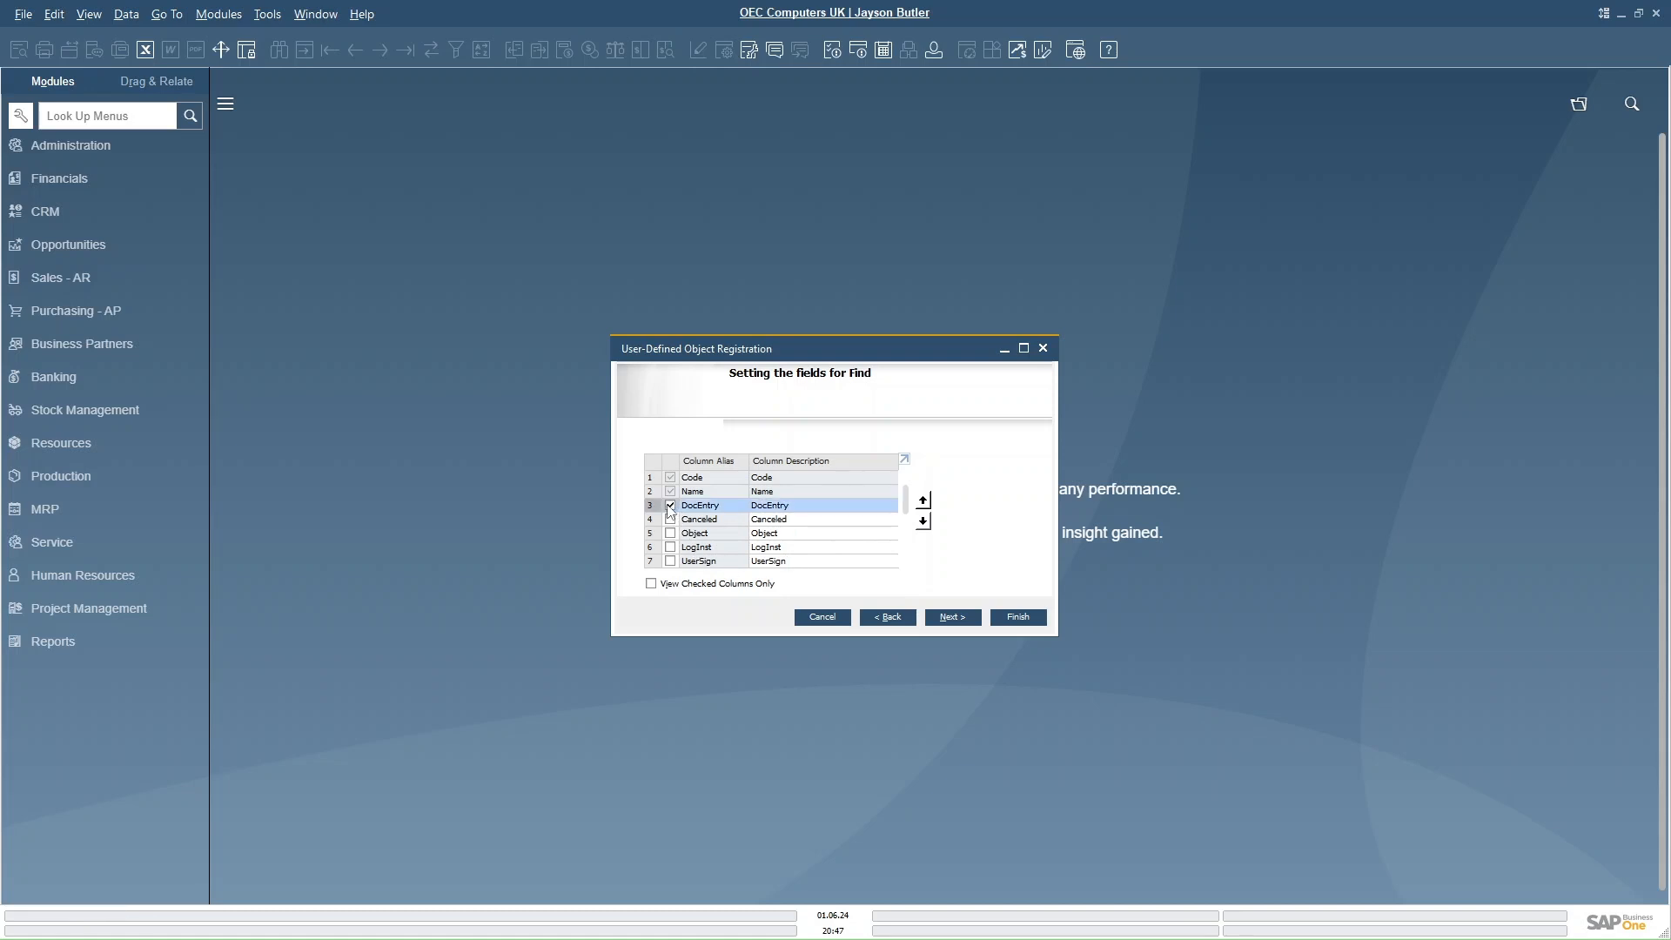
{"action": "left_click", "coordinate": [671, 520]}
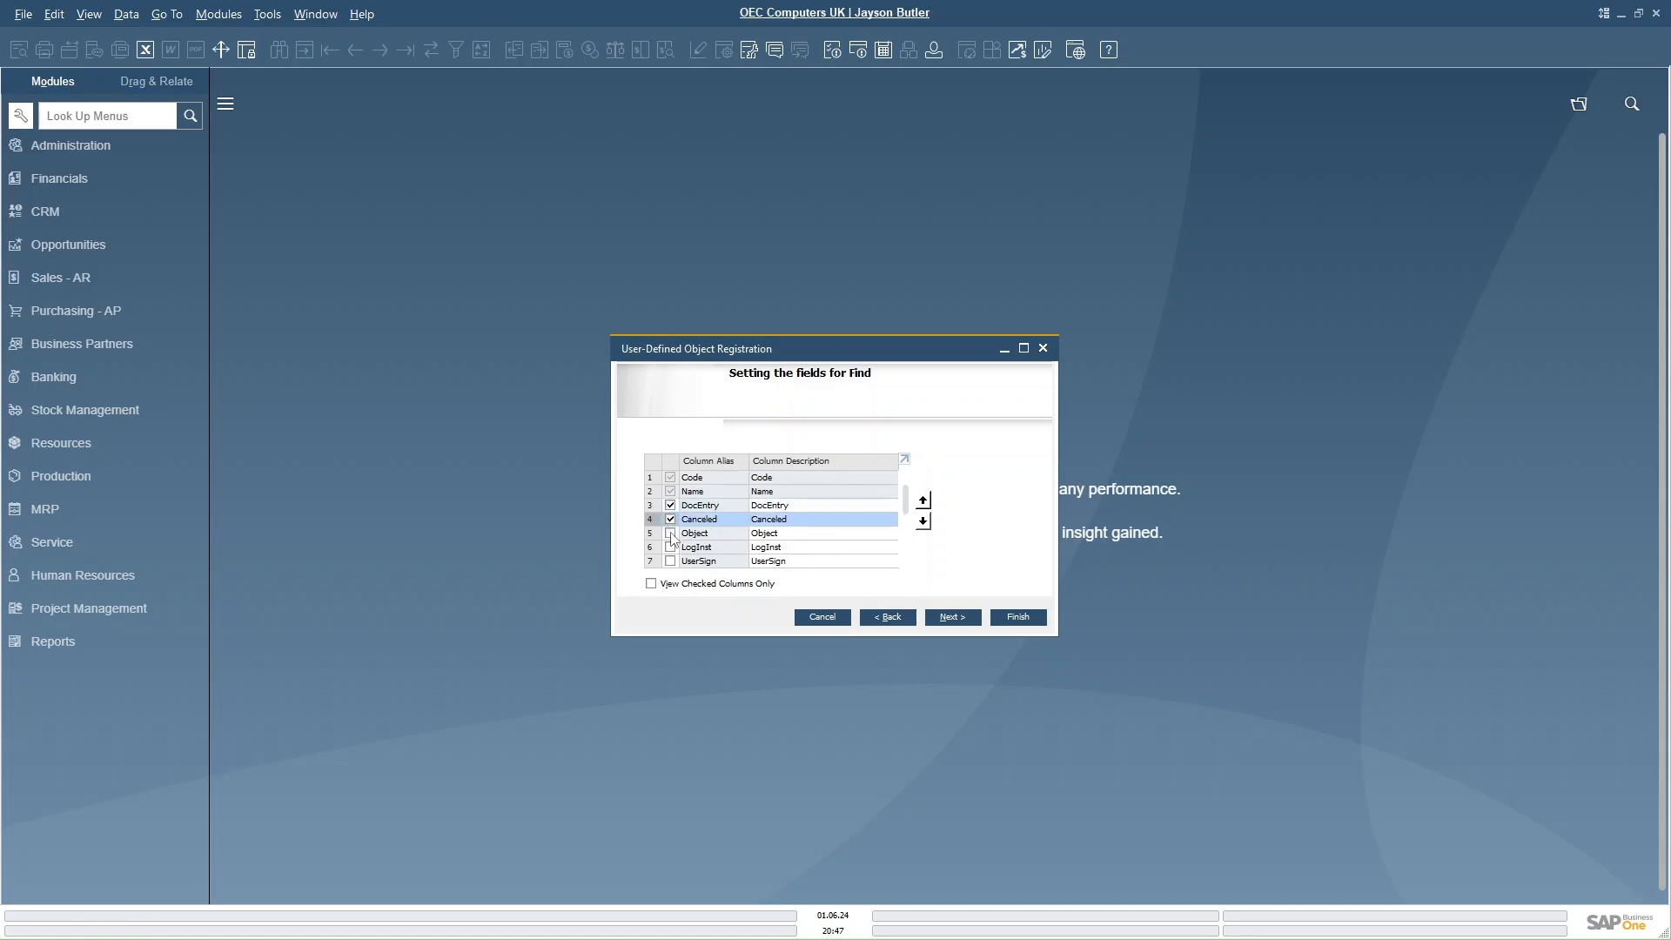
{"action": "left_click", "coordinate": [671, 534]}
{"action": "scroll", "coordinate": [910, 507], "scroll_direction": "down", "scroll_amount": 3}
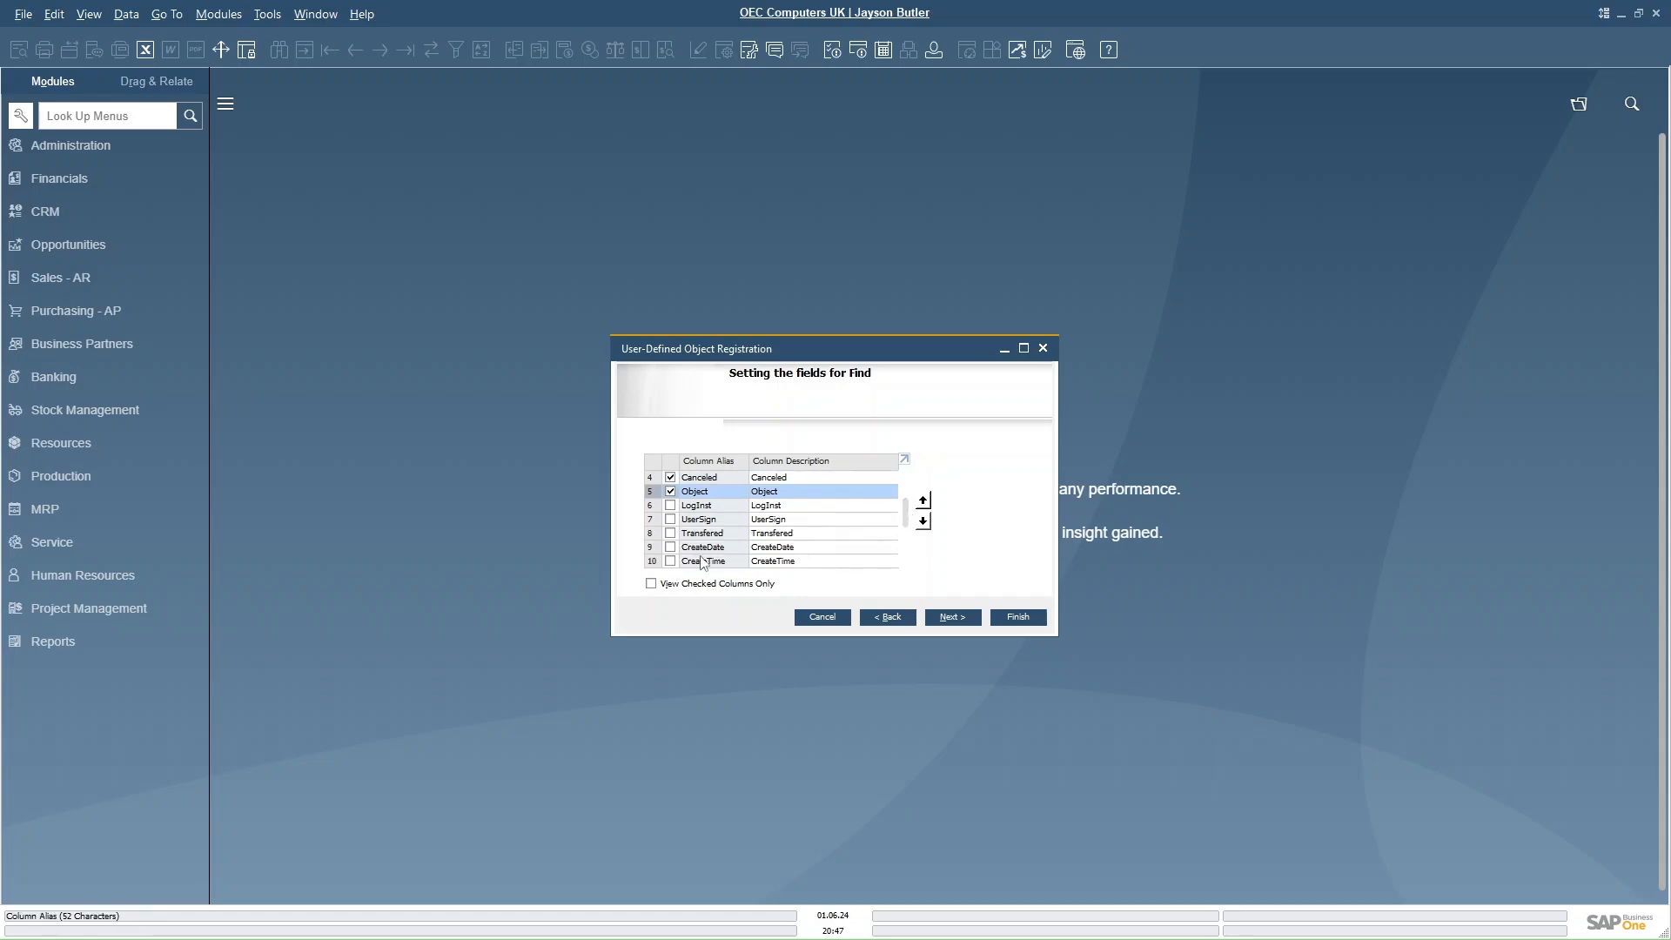
{"action": "left_click", "coordinate": [670, 519]}
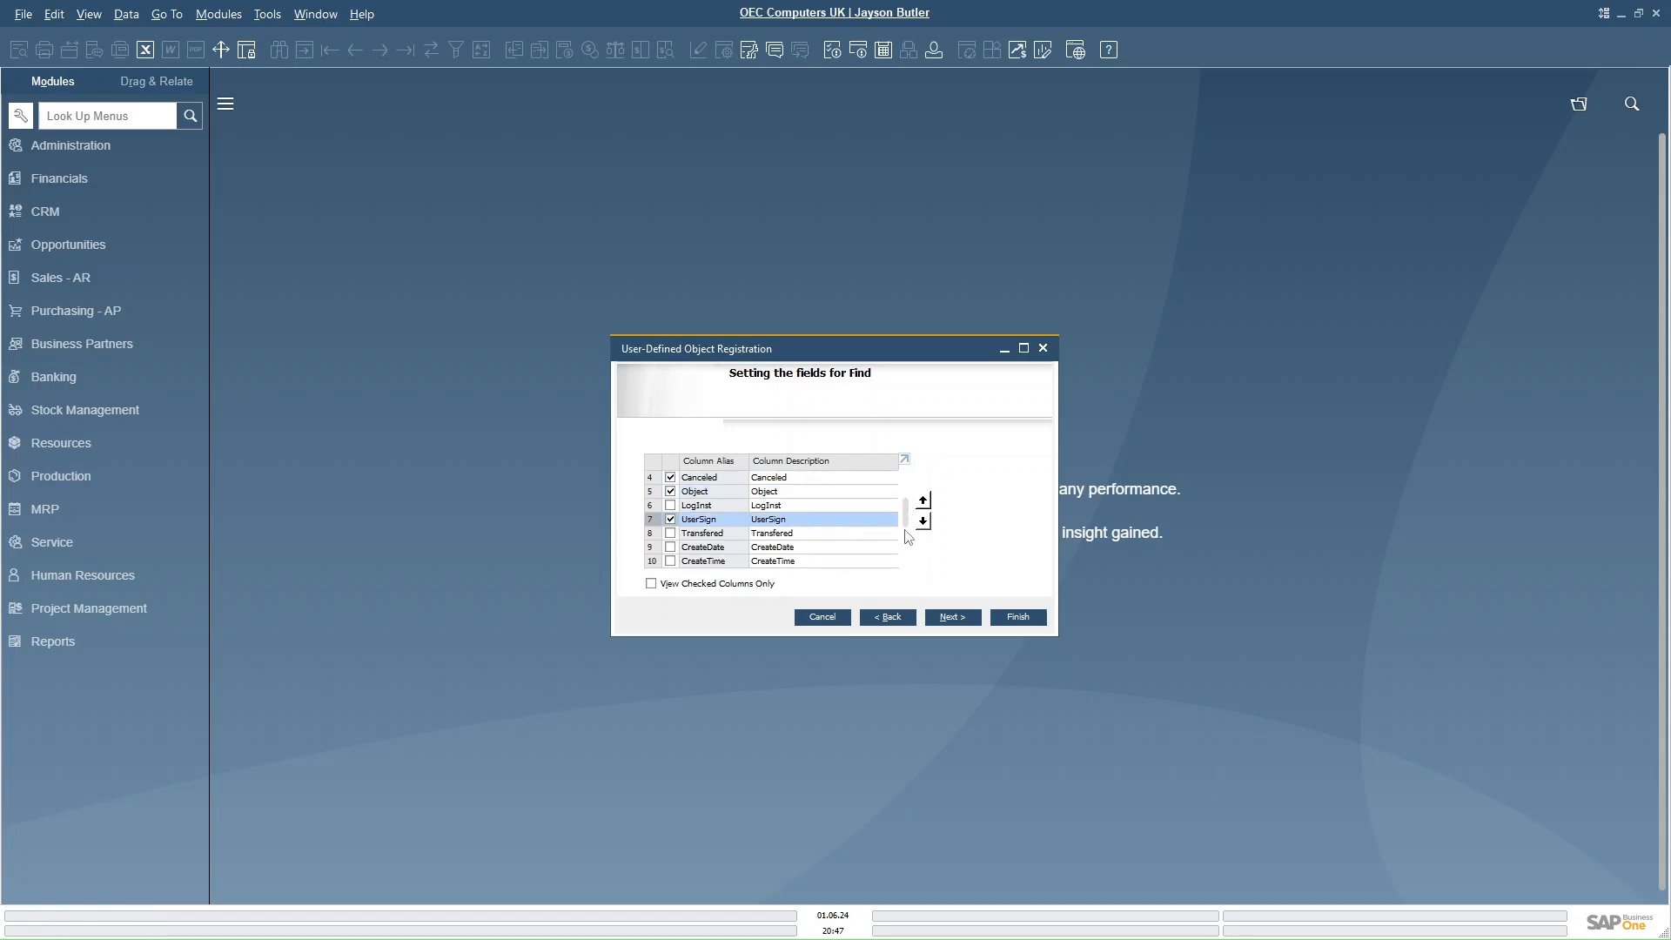
{"action": "left_click", "coordinate": [670, 546]}
{"action": "left_click", "coordinate": [671, 560]}
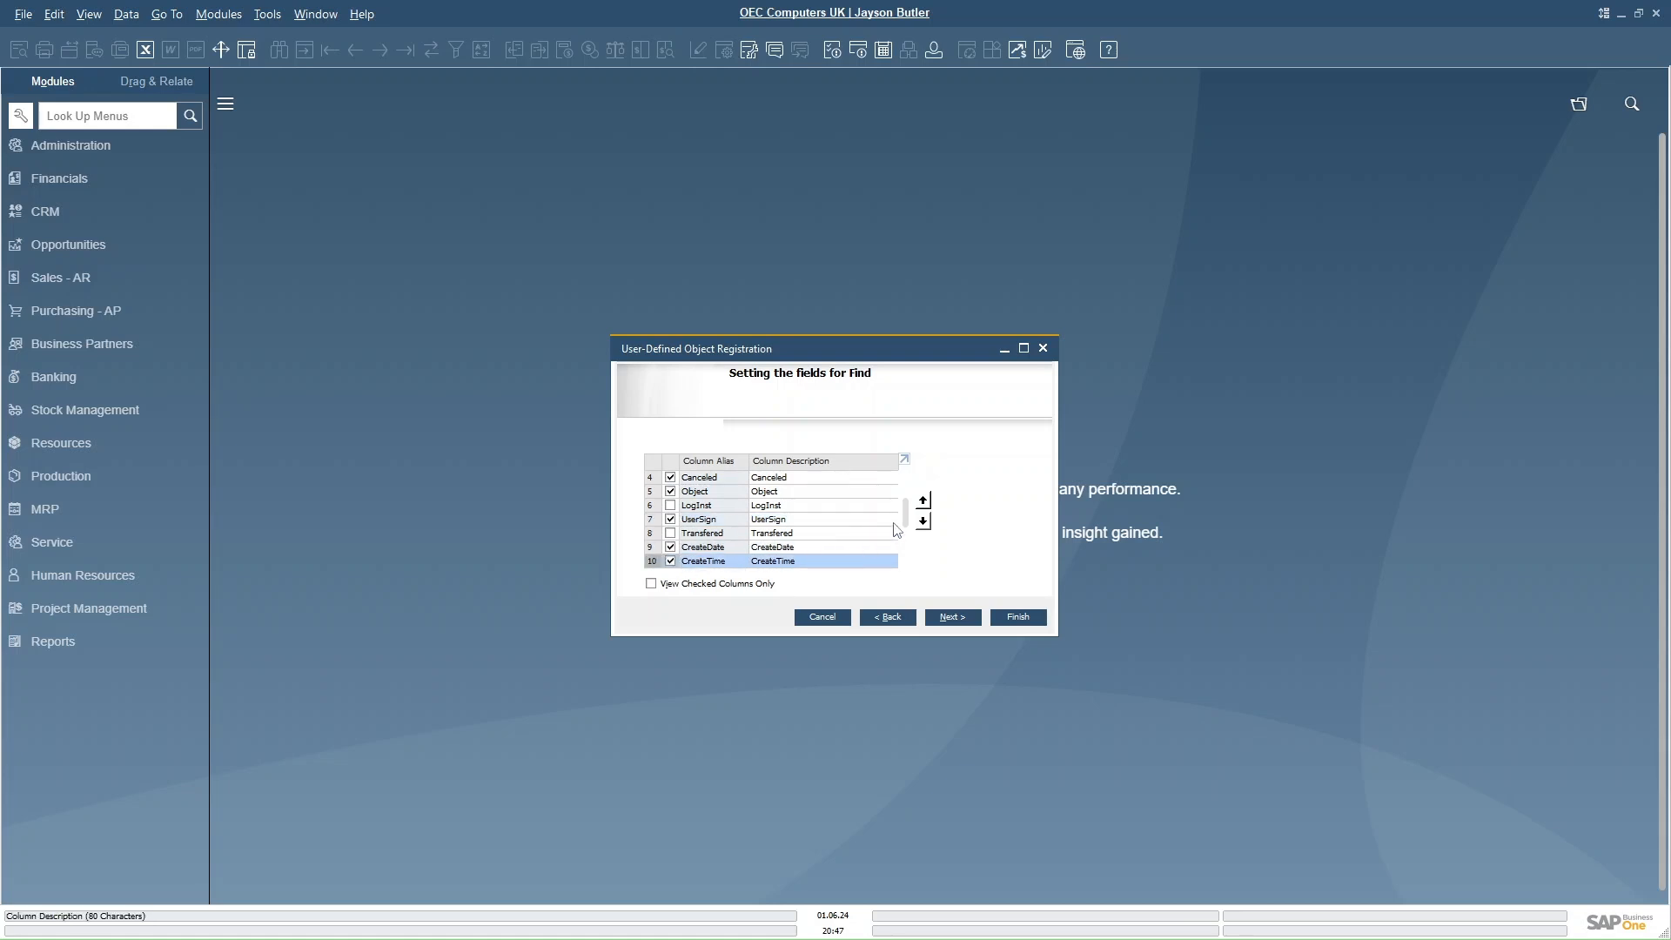
- Mark UpdateDate, UpdateTime, U_Make, U_Model and U_Reg for Find, show only checked columns, and continue
{"action": "scroll", "coordinate": [905, 530], "scroll_direction": "down", "scroll_amount": 5}
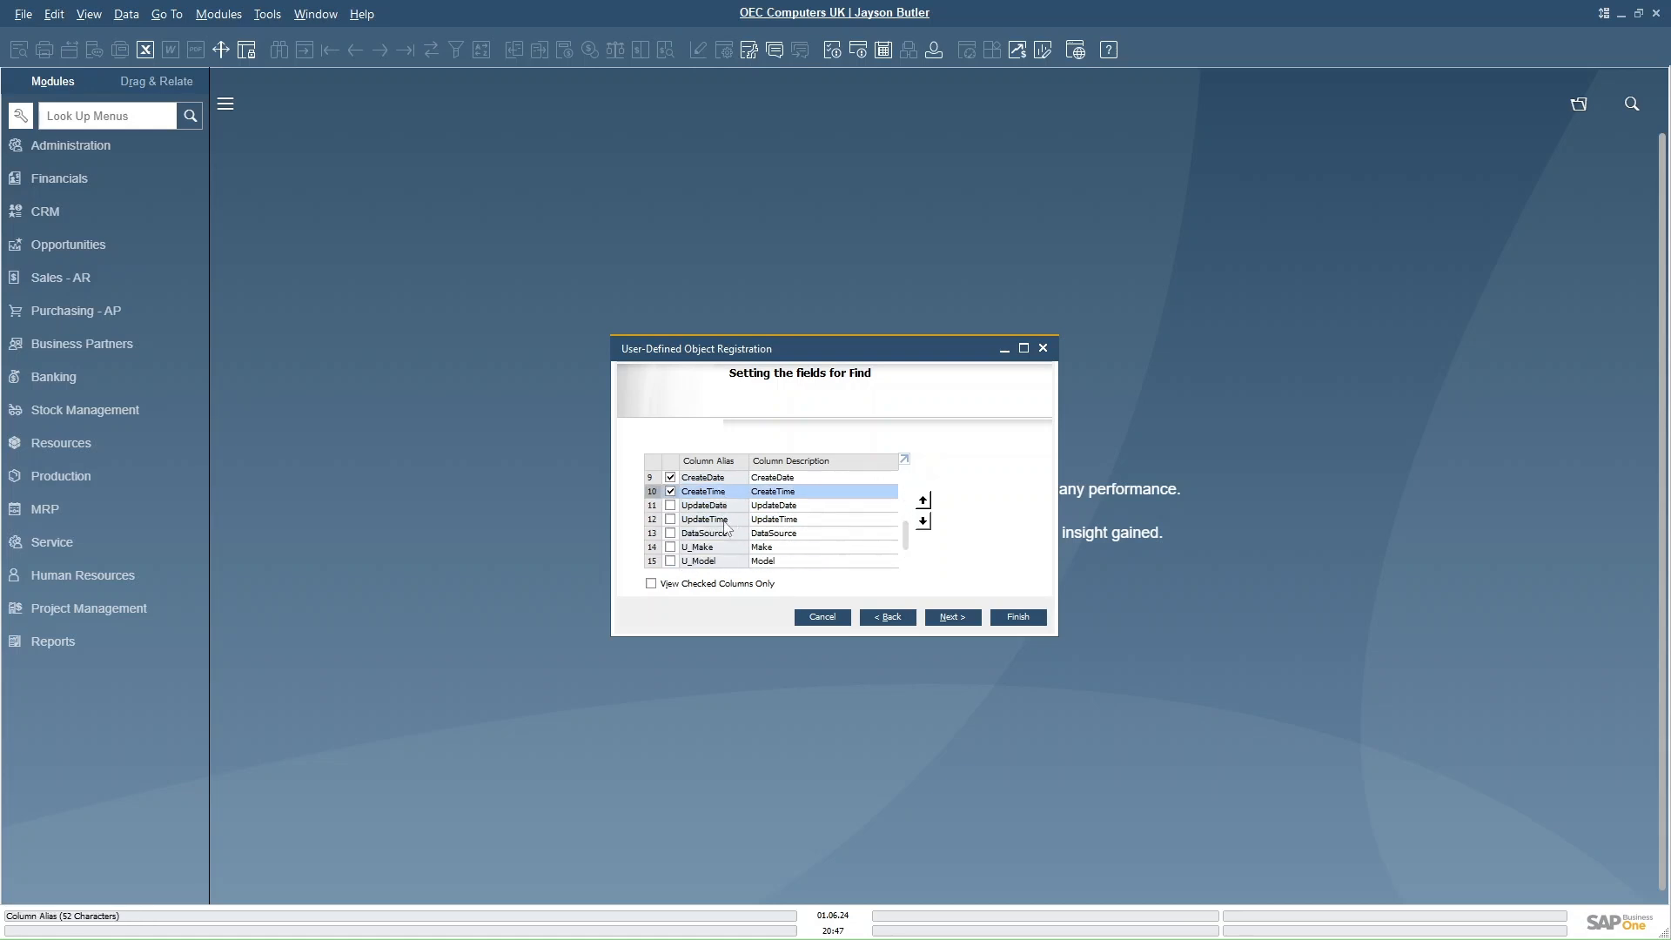
{"action": "left_click", "coordinate": [670, 505]}
{"action": "left_click", "coordinate": [670, 519]}
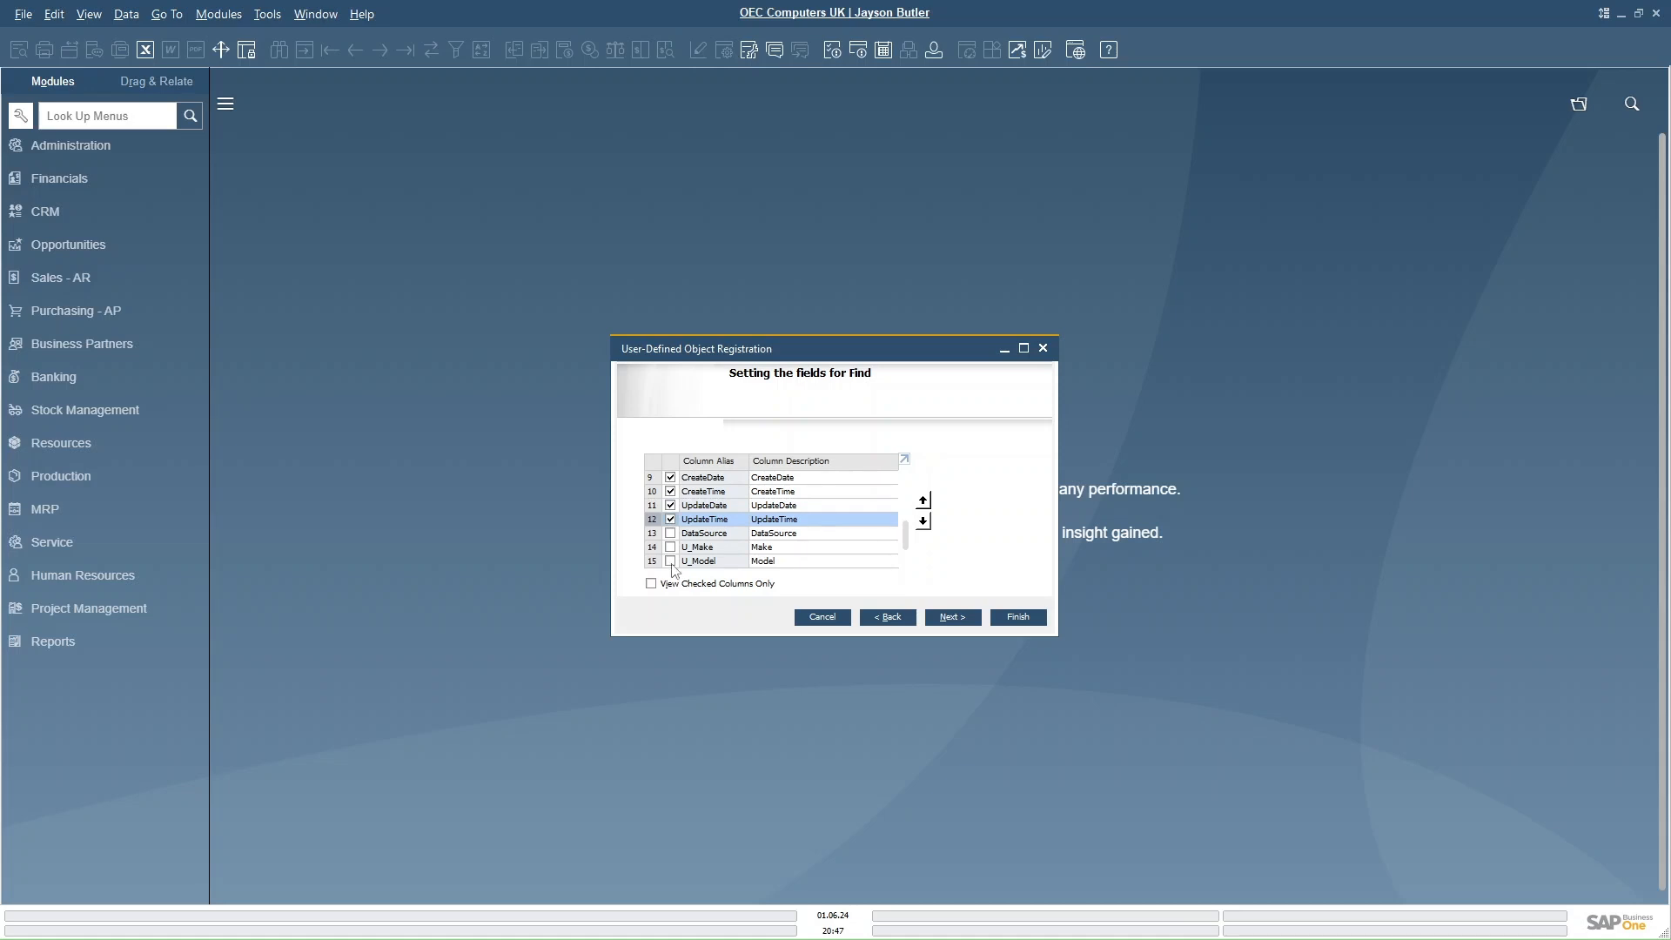
{"action": "left_click", "coordinate": [670, 547]}
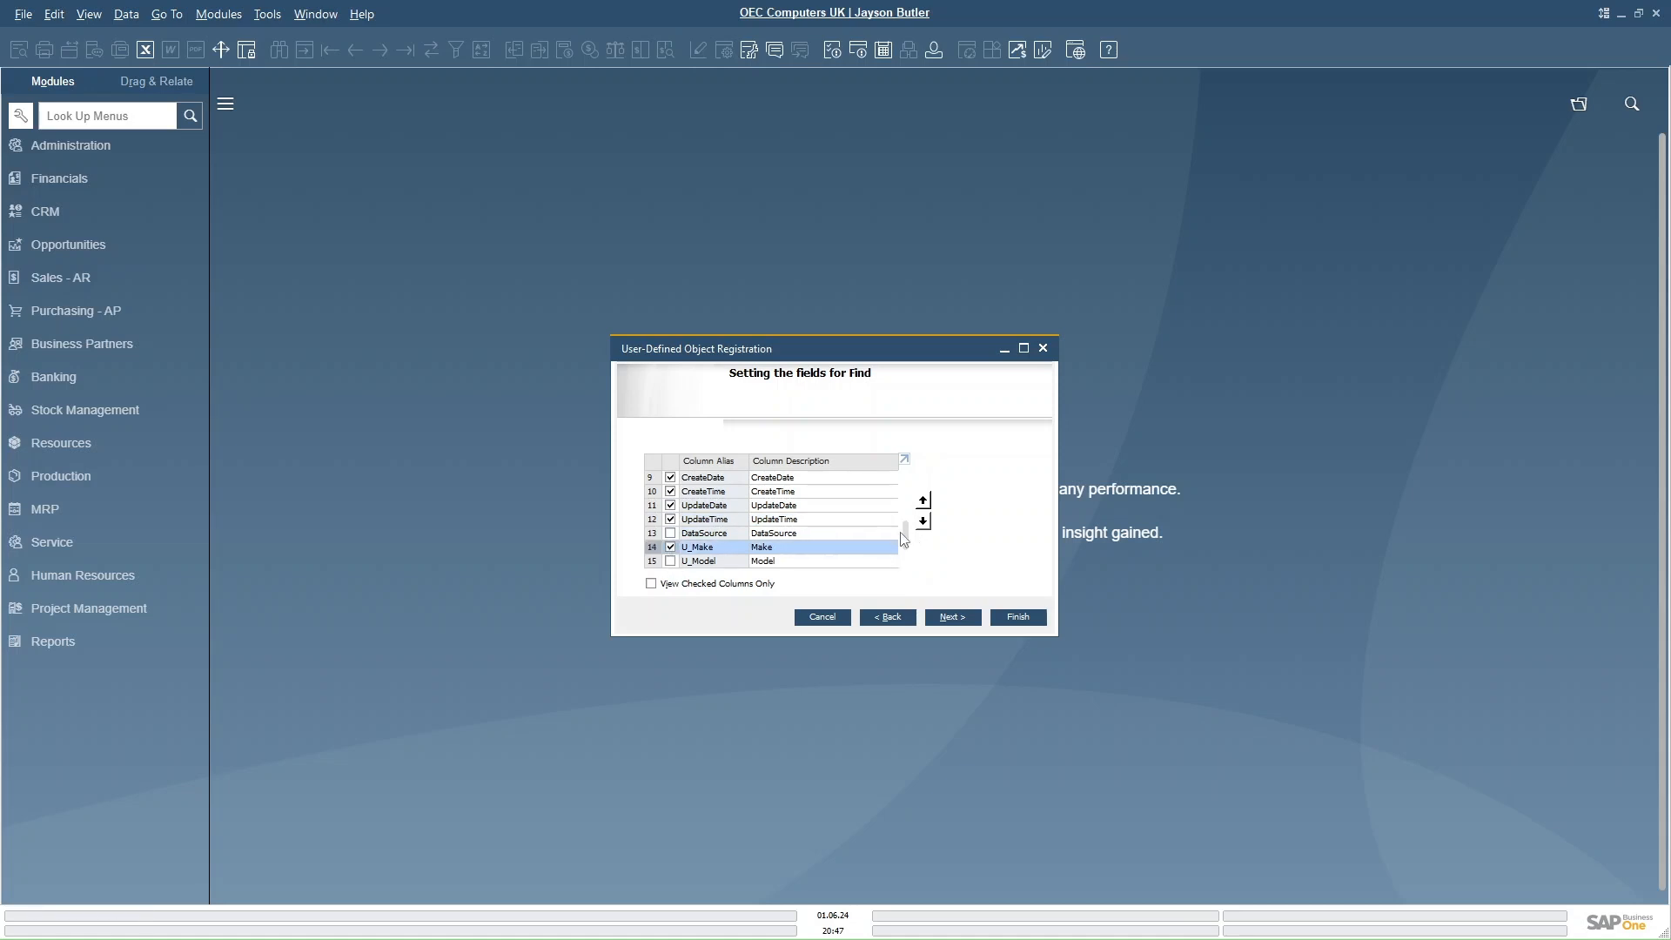
{"action": "scroll", "coordinate": [908, 541], "scroll_direction": "down", "scroll_amount": 1}
{"action": "left_click", "coordinate": [670, 548]}
{"action": "left_click", "coordinate": [670, 562]}
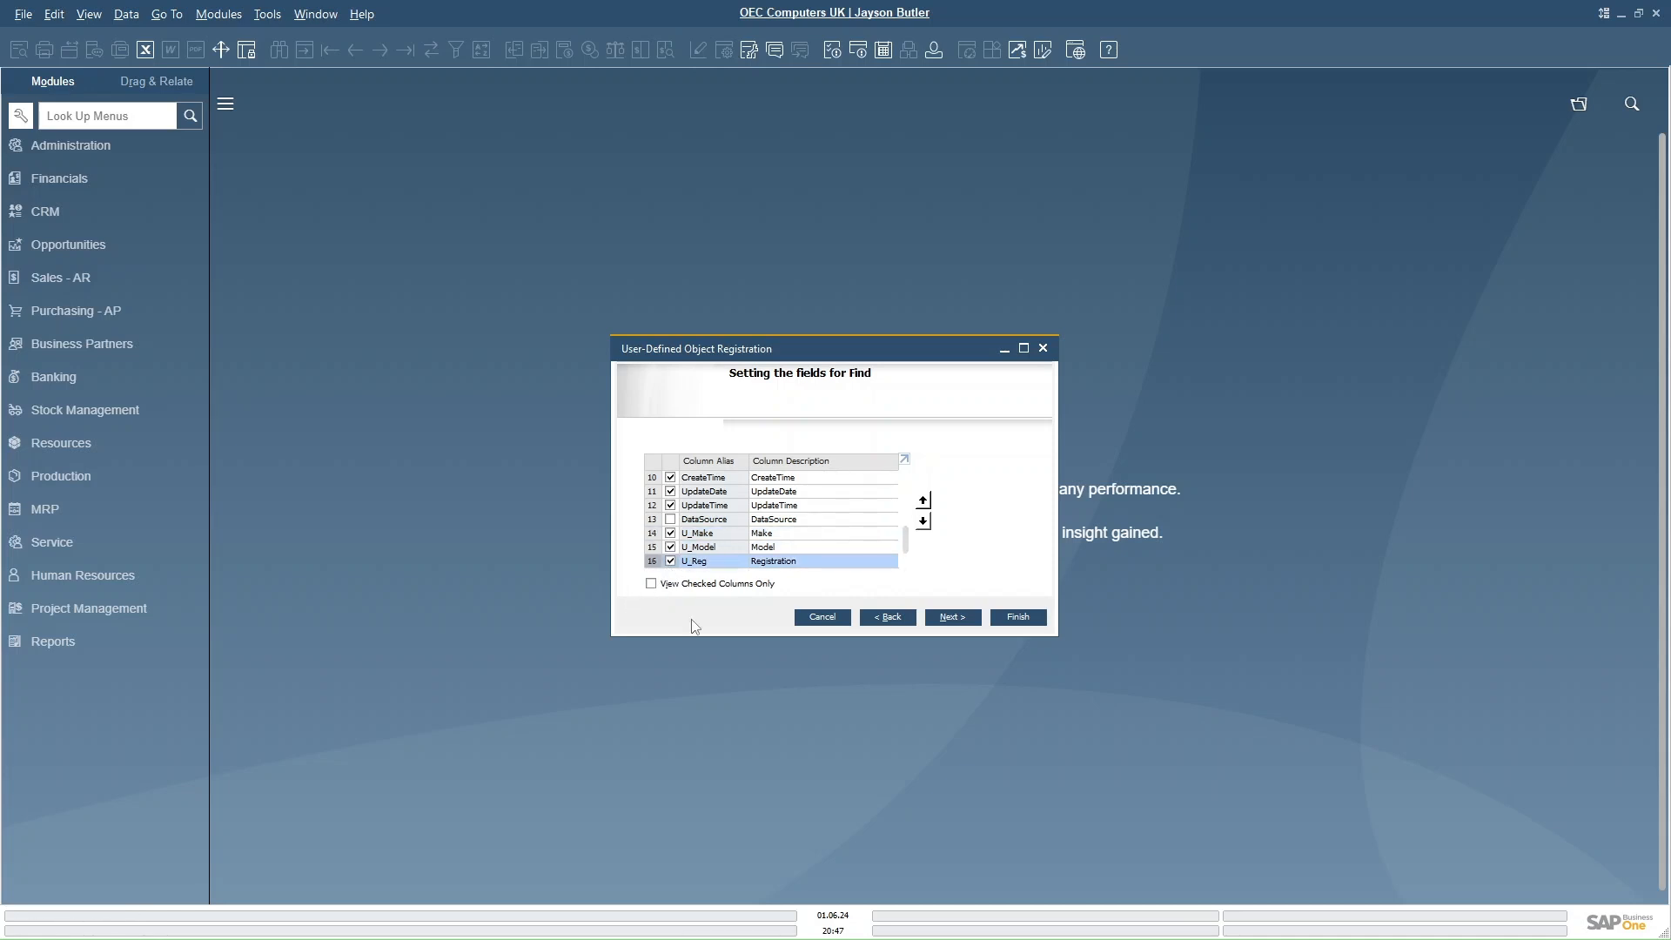
{"action": "left_click", "coordinate": [651, 583]}
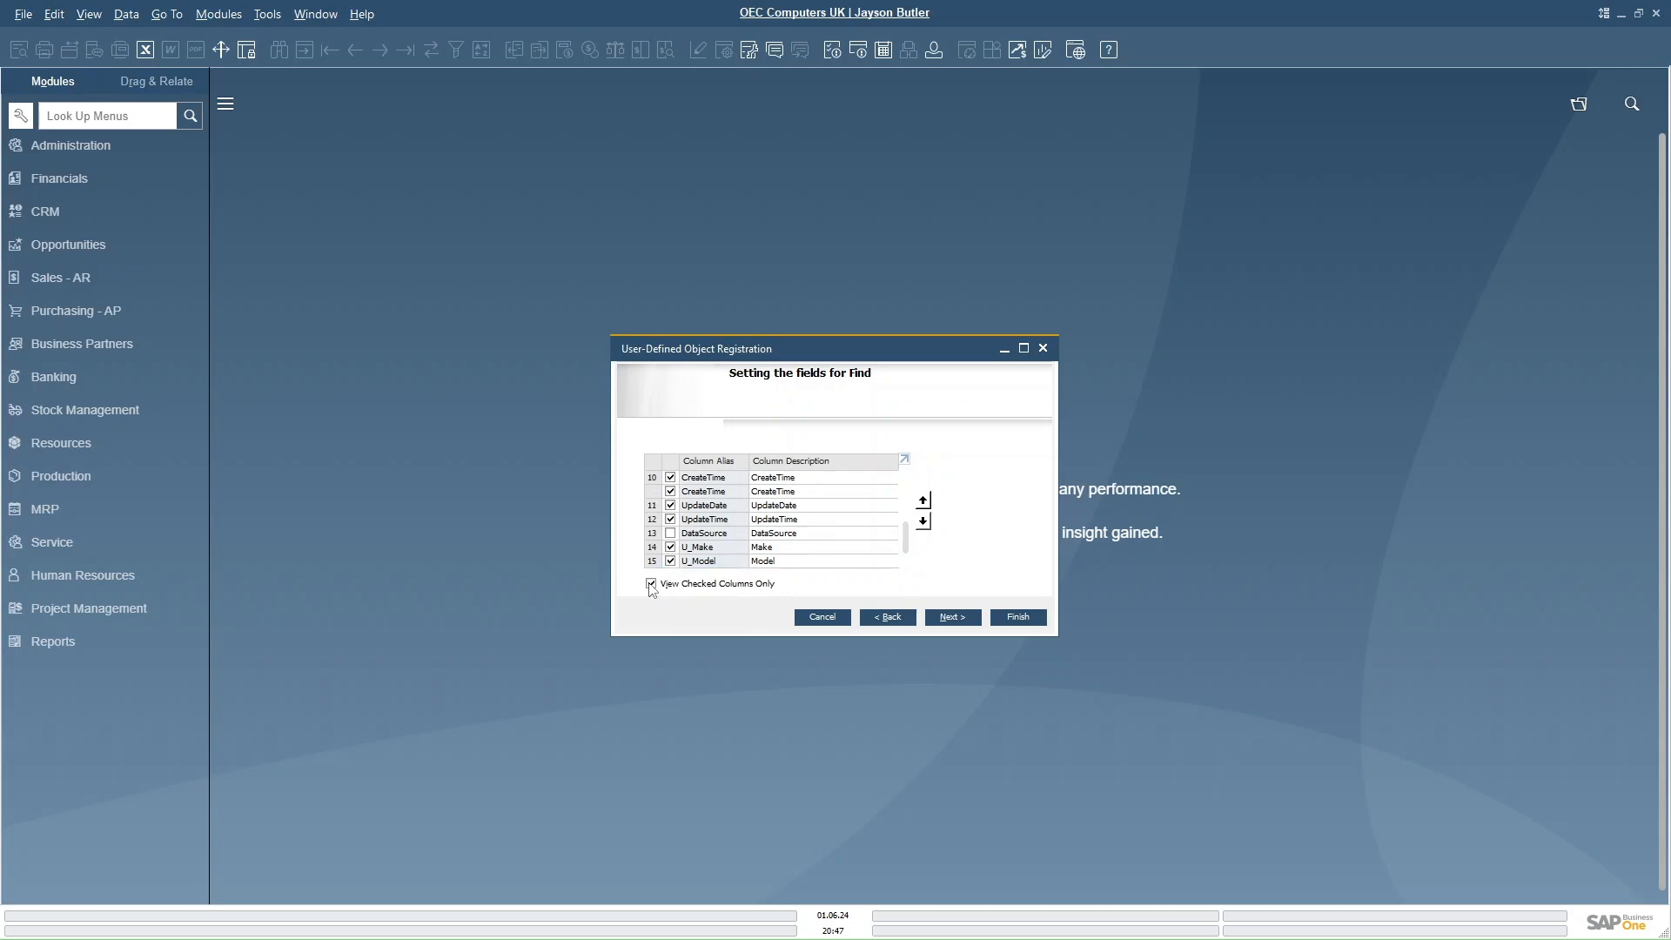
{"action": "mouse_move", "coordinate": [907, 548]}
{"action": "left_mouse_down"}
{"action": "mouse_move", "coordinate": [901, 494]}
{"action": "mouse_move", "coordinate": [906, 557]}
{"action": "left_mouse_up"}
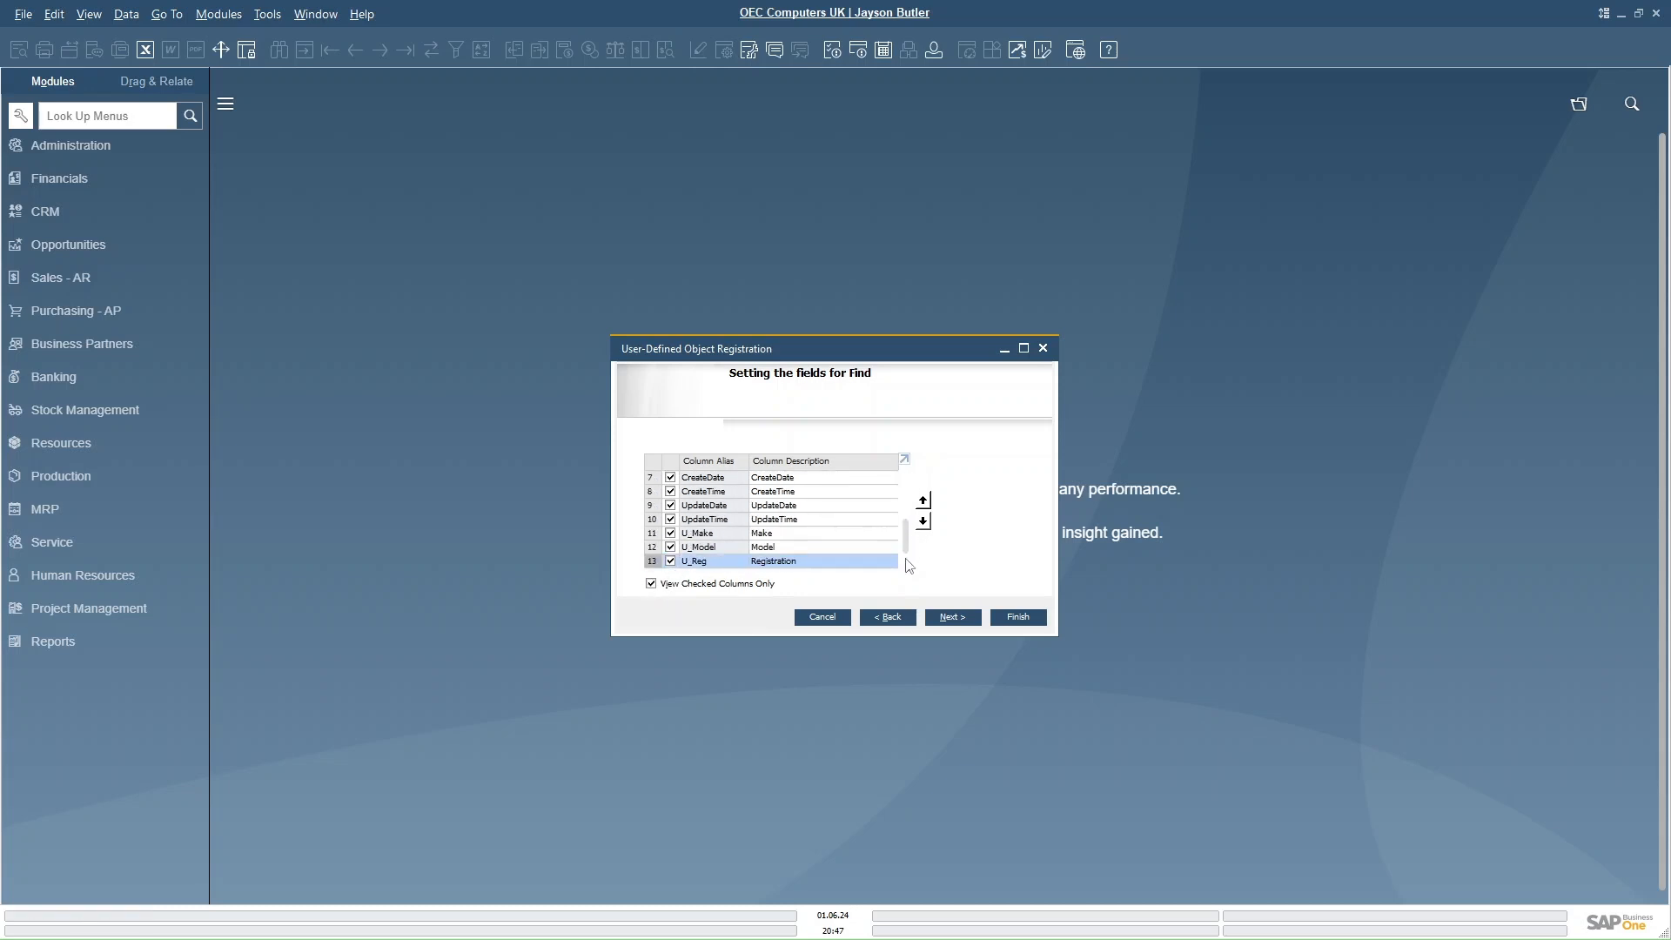
{"action": "left_click", "coordinate": [962, 620]}
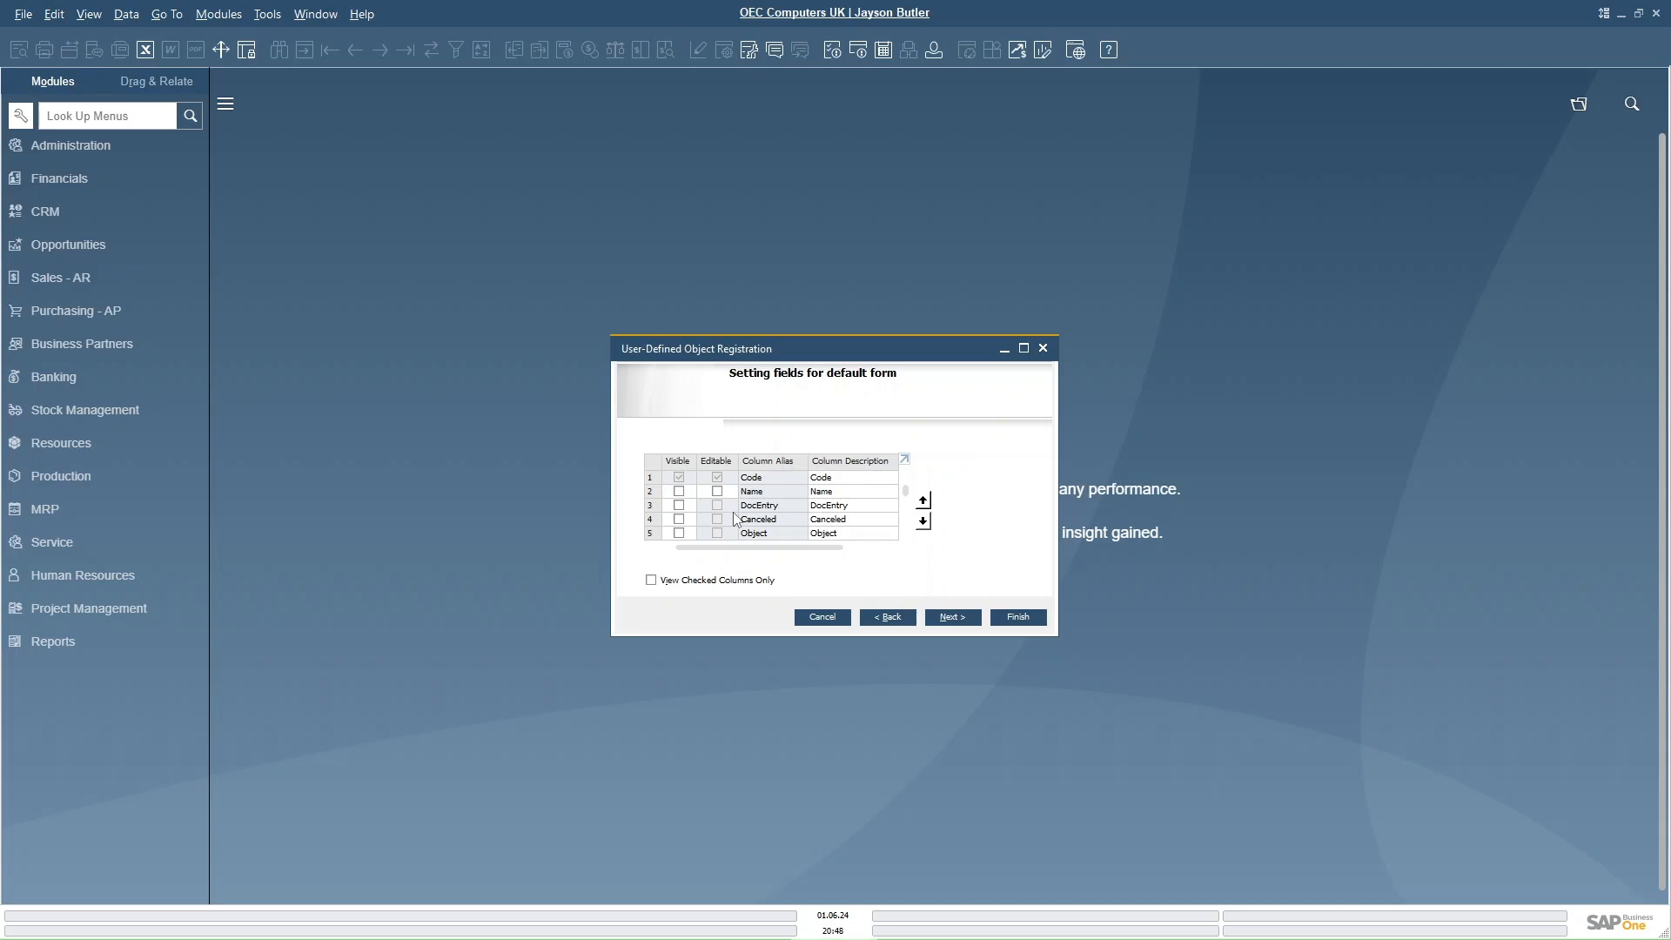
- Make Name, U_Make, U_Model and U_Reg visible on the default form and continue
{"action": "left_click", "coordinate": [680, 492]}
{"action": "scroll", "coordinate": [905, 522], "scroll_direction": "down", "scroll_amount": 1}
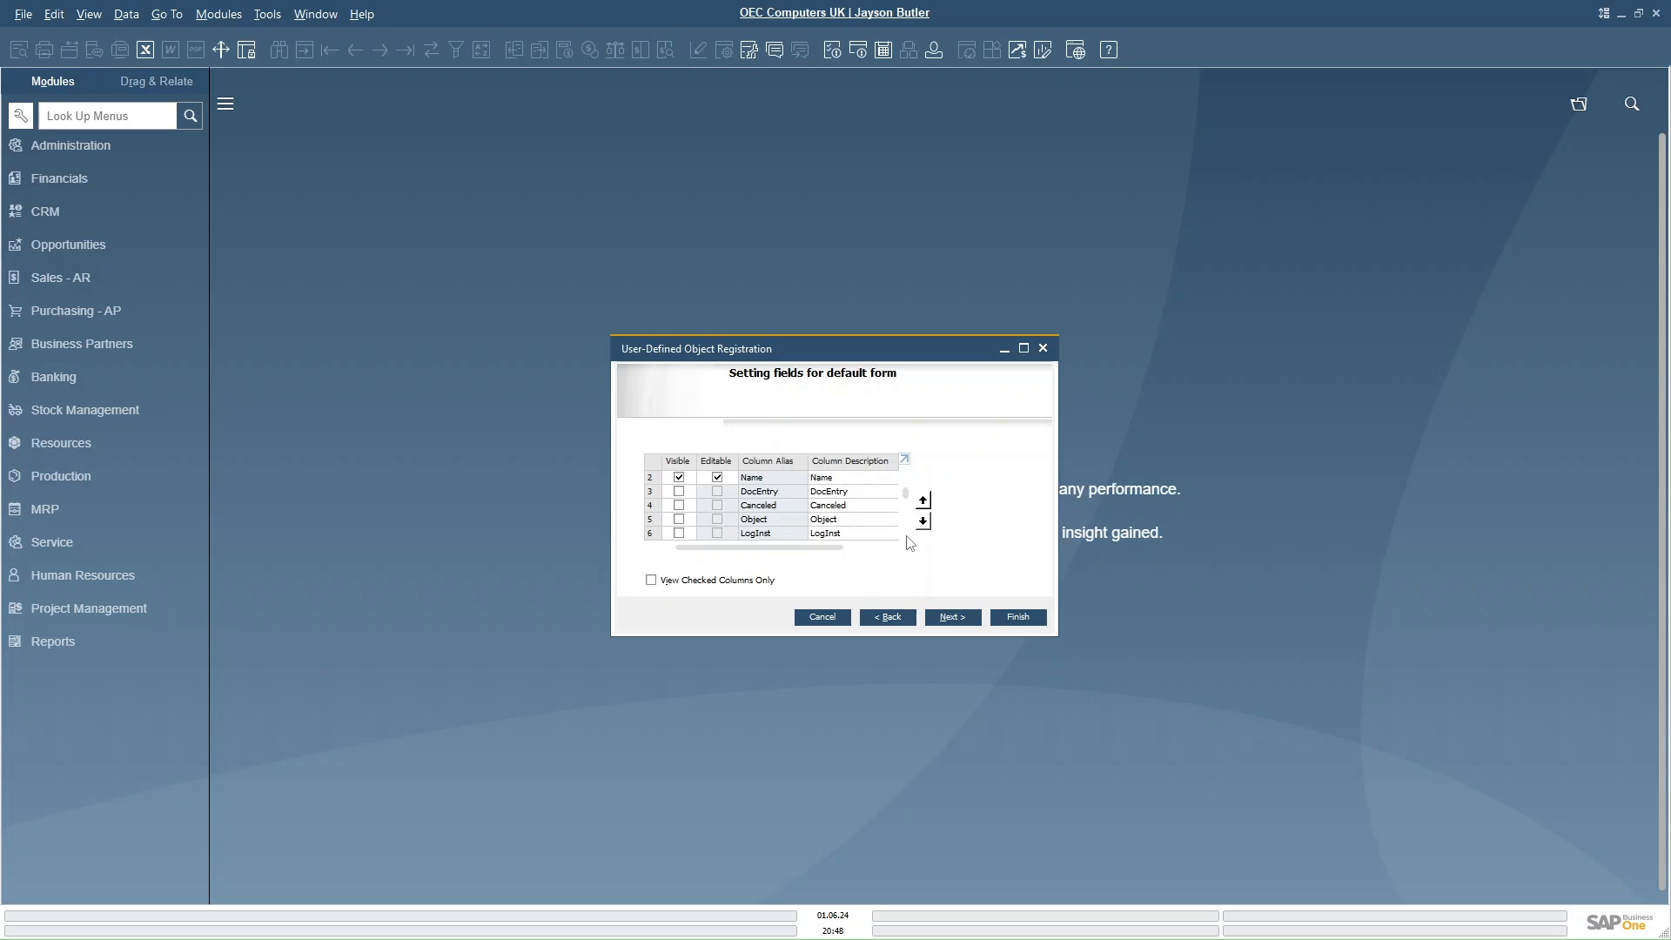
{"action": "scroll", "coordinate": [910, 538], "scroll_direction": "down", "scroll_amount": 1}
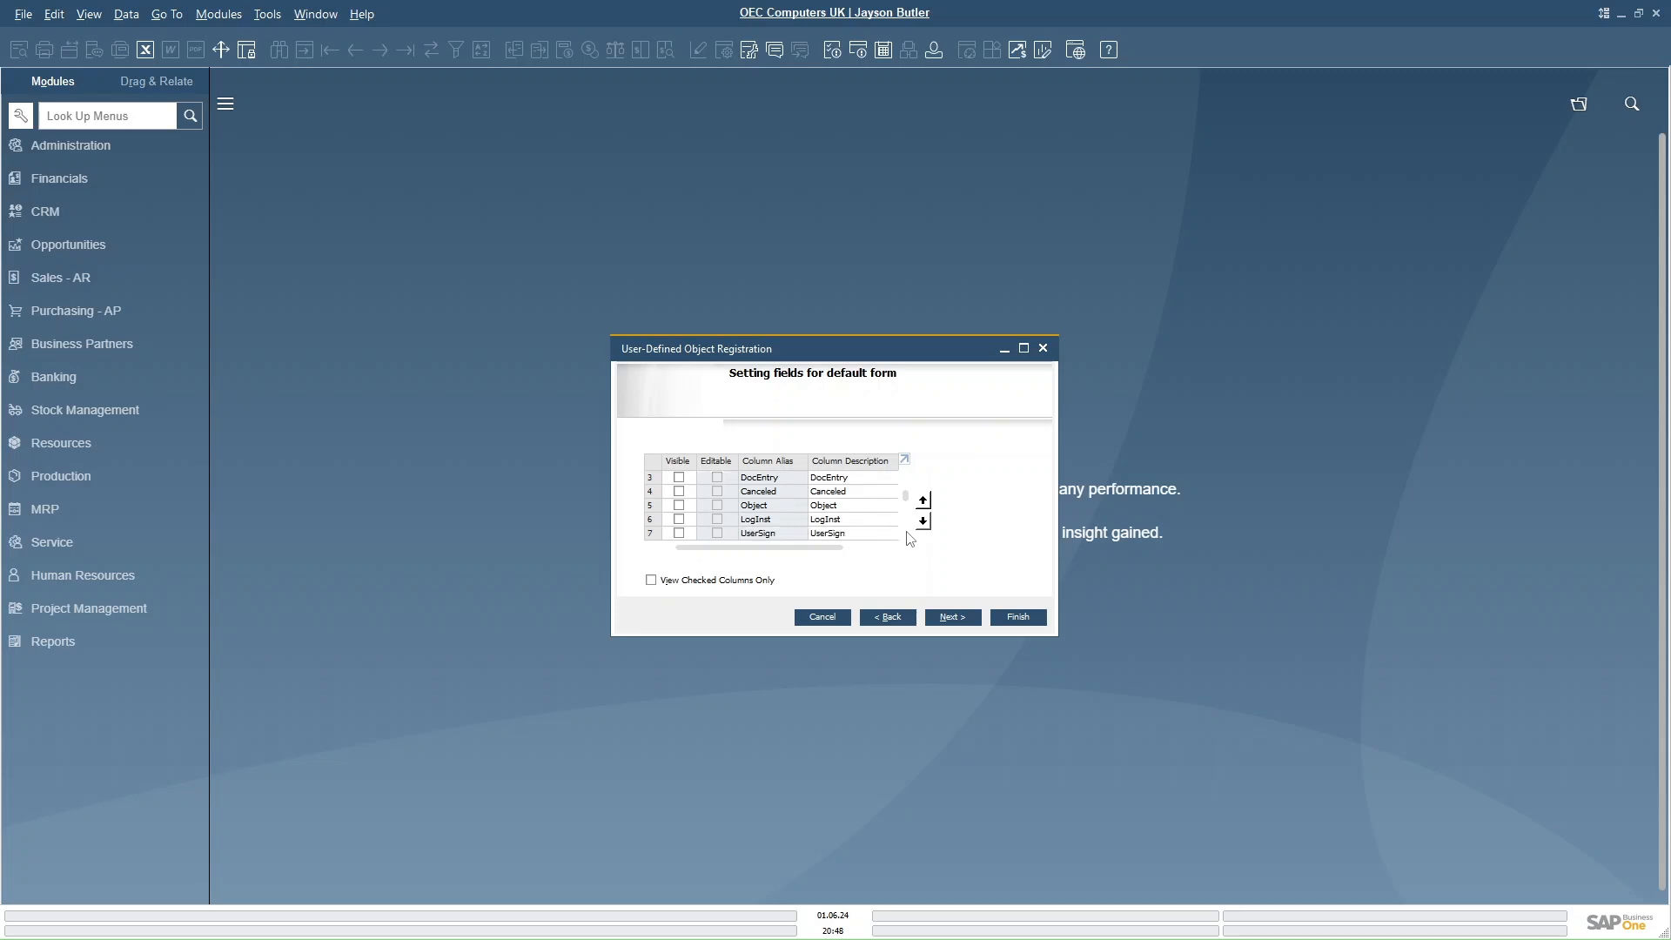
{"action": "scroll", "coordinate": [909, 539], "scroll_direction": "down", "scroll_amount": 8}
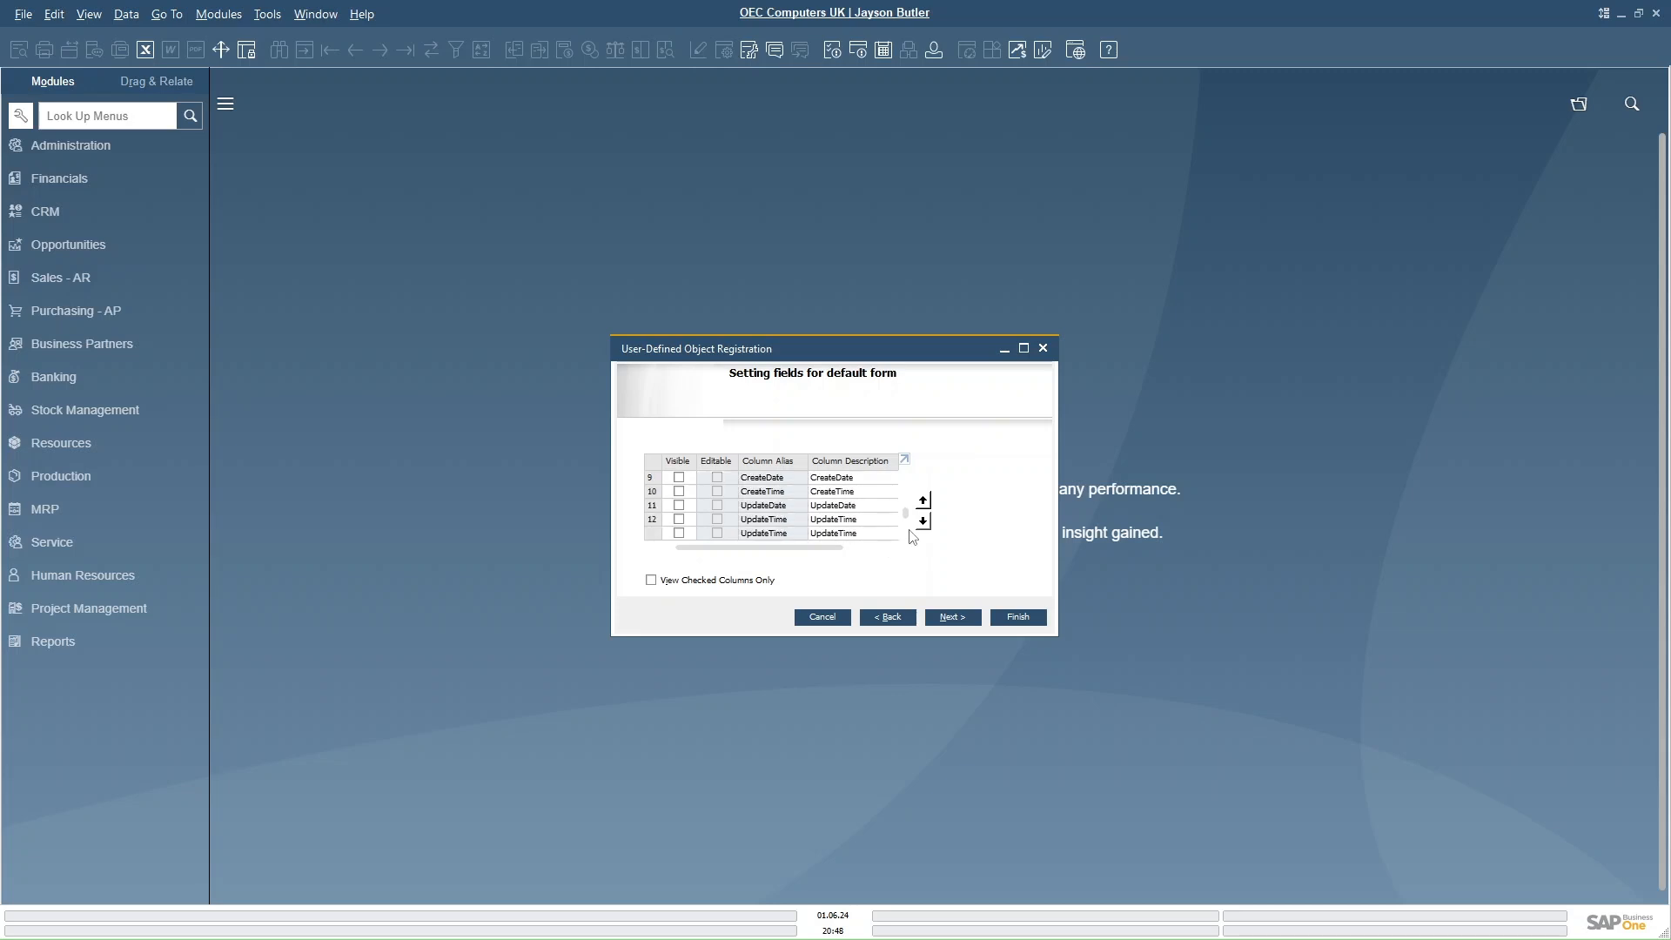
{"action": "scroll", "coordinate": [909, 537], "scroll_direction": "down", "scroll_amount": 1}
{"action": "left_click", "coordinate": [678, 505]}
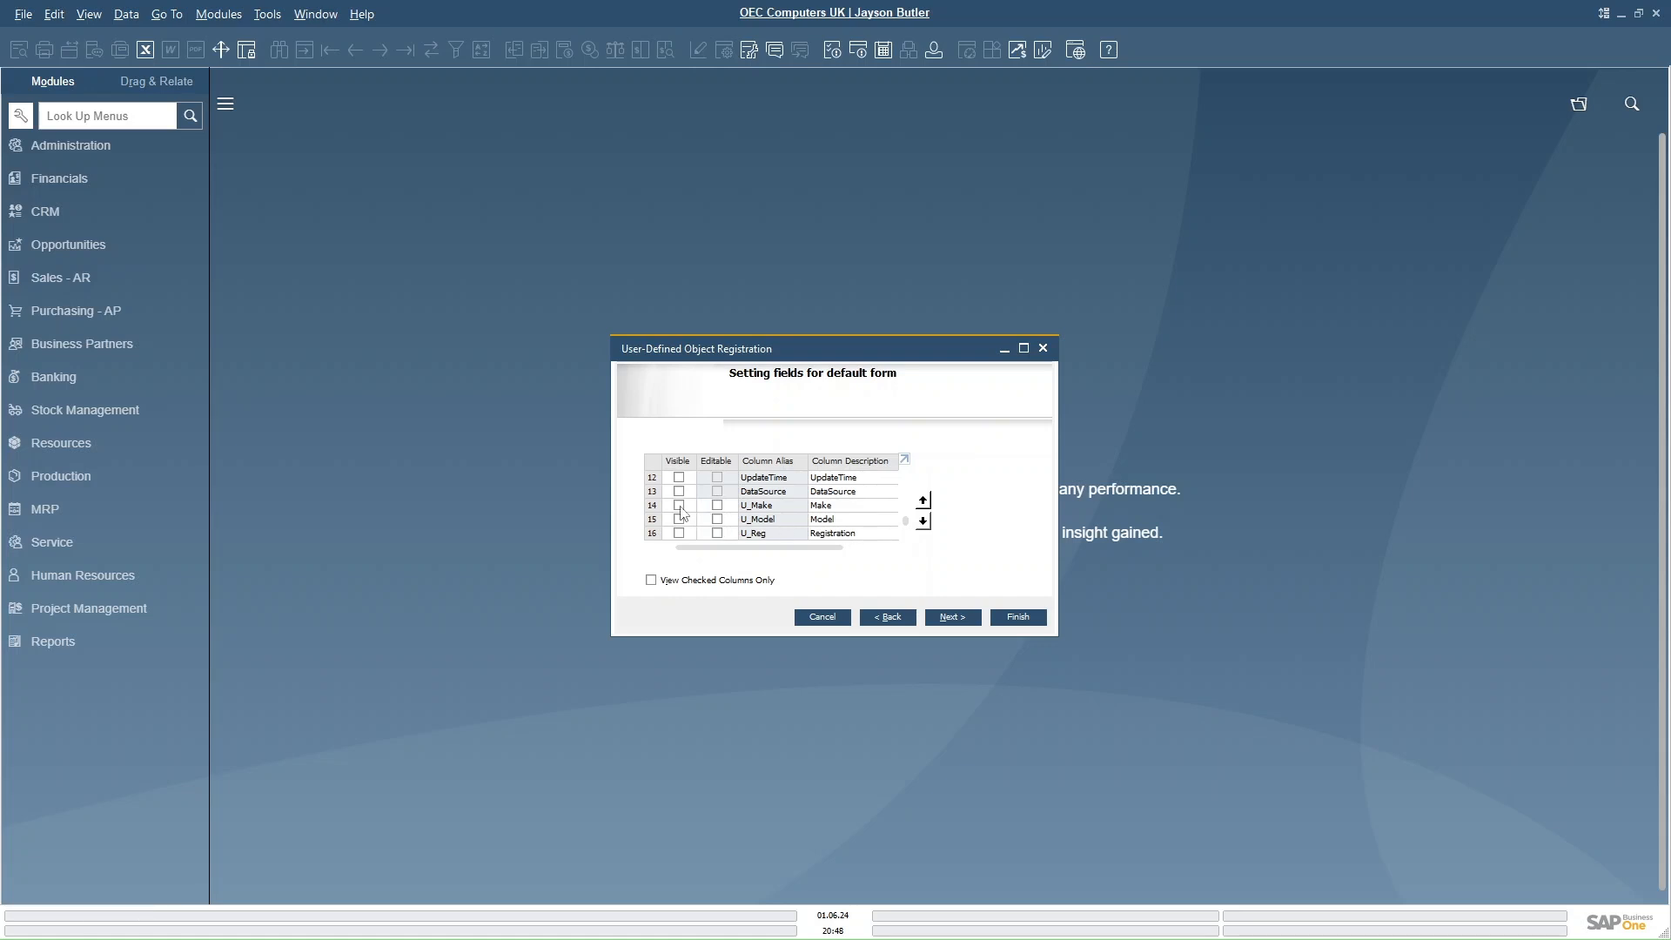
{"action": "left_click", "coordinate": [678, 520]}
{"action": "left_click", "coordinate": [679, 533]}
{"action": "left_click", "coordinate": [957, 621]}
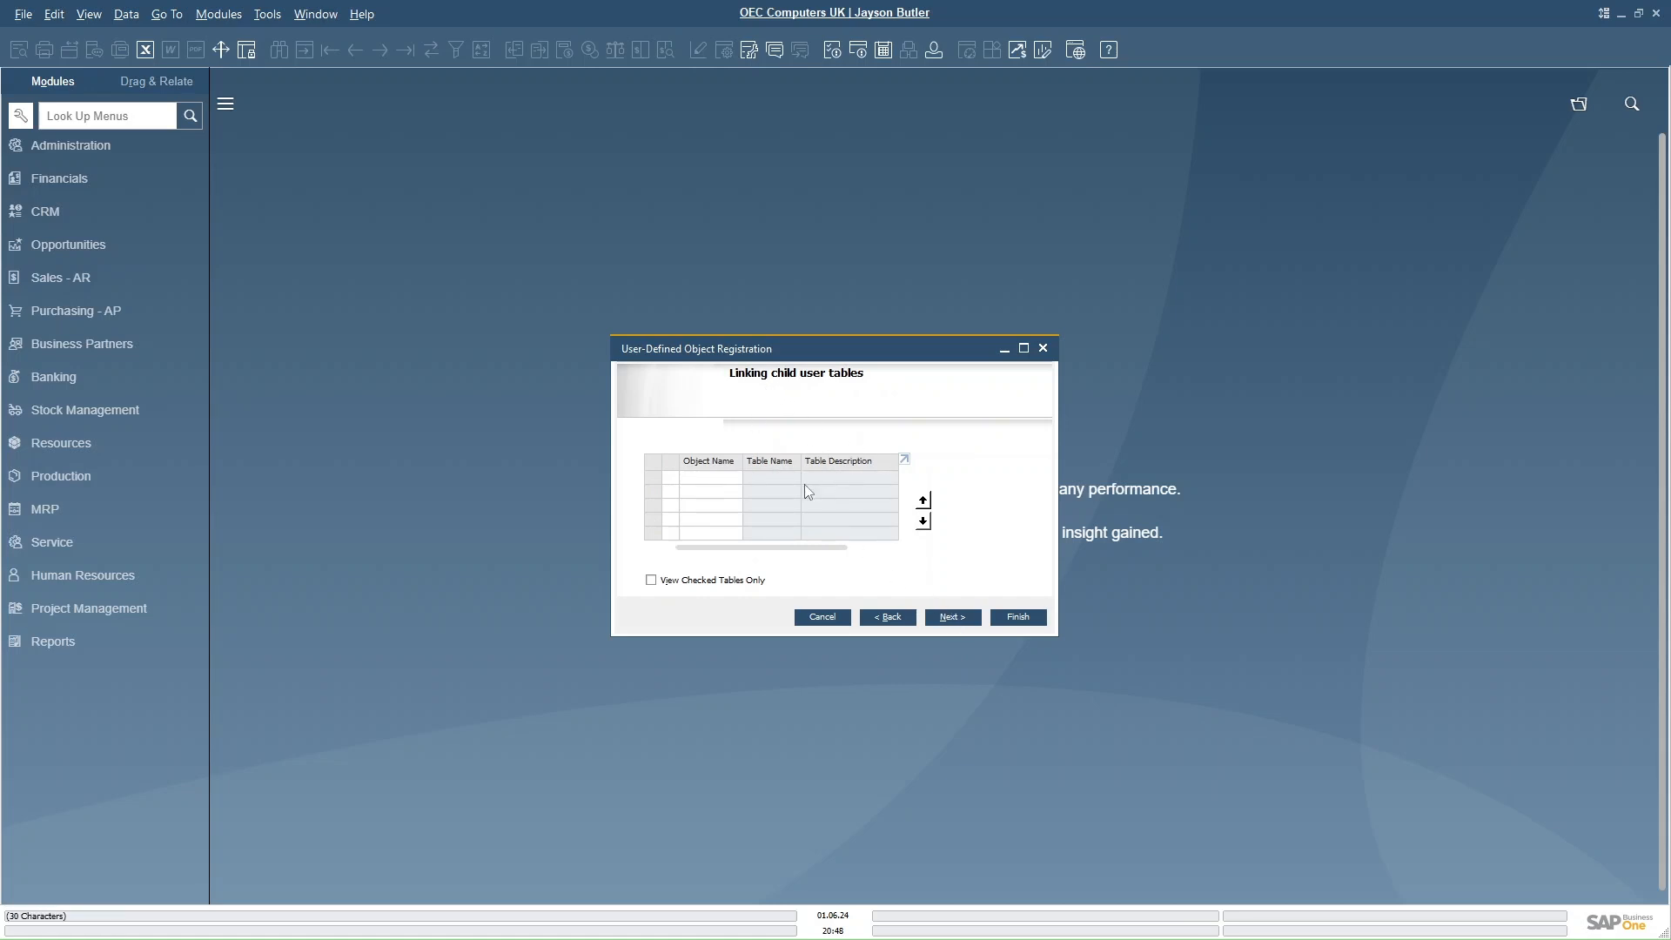
- Skip the child table and business logic pages, finish the registration and close the wizard
{"action": "left_click", "coordinate": [952, 618]}
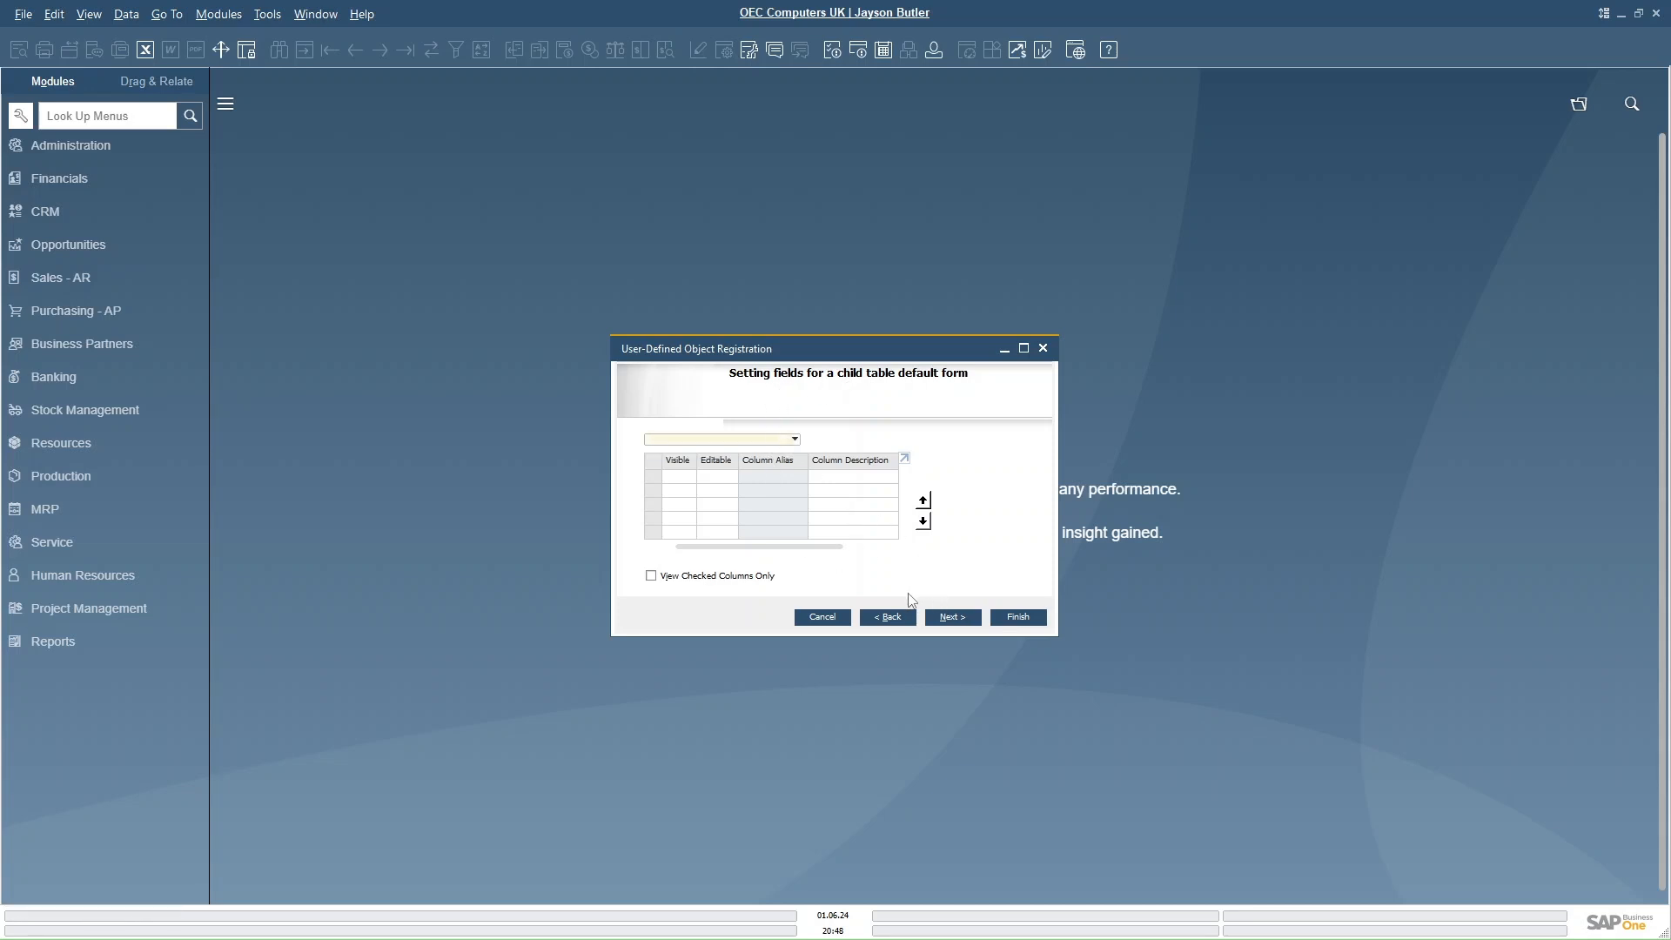
{"action": "left_click", "coordinate": [953, 618]}
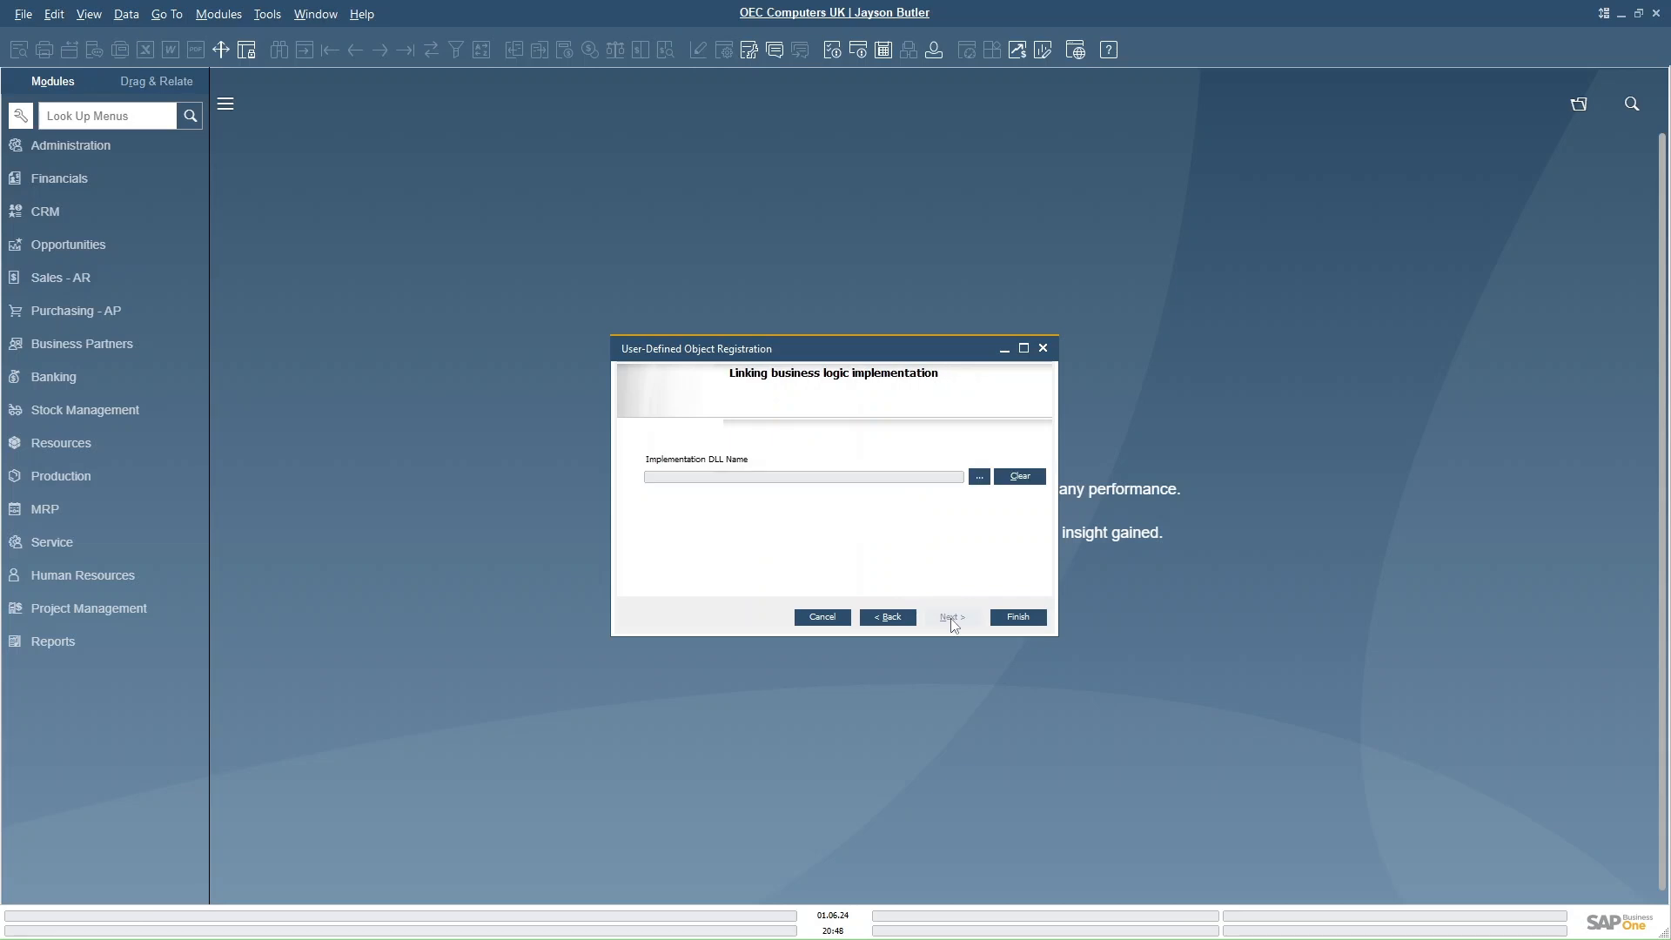
{"action": "left_click", "coordinate": [1023, 617]}
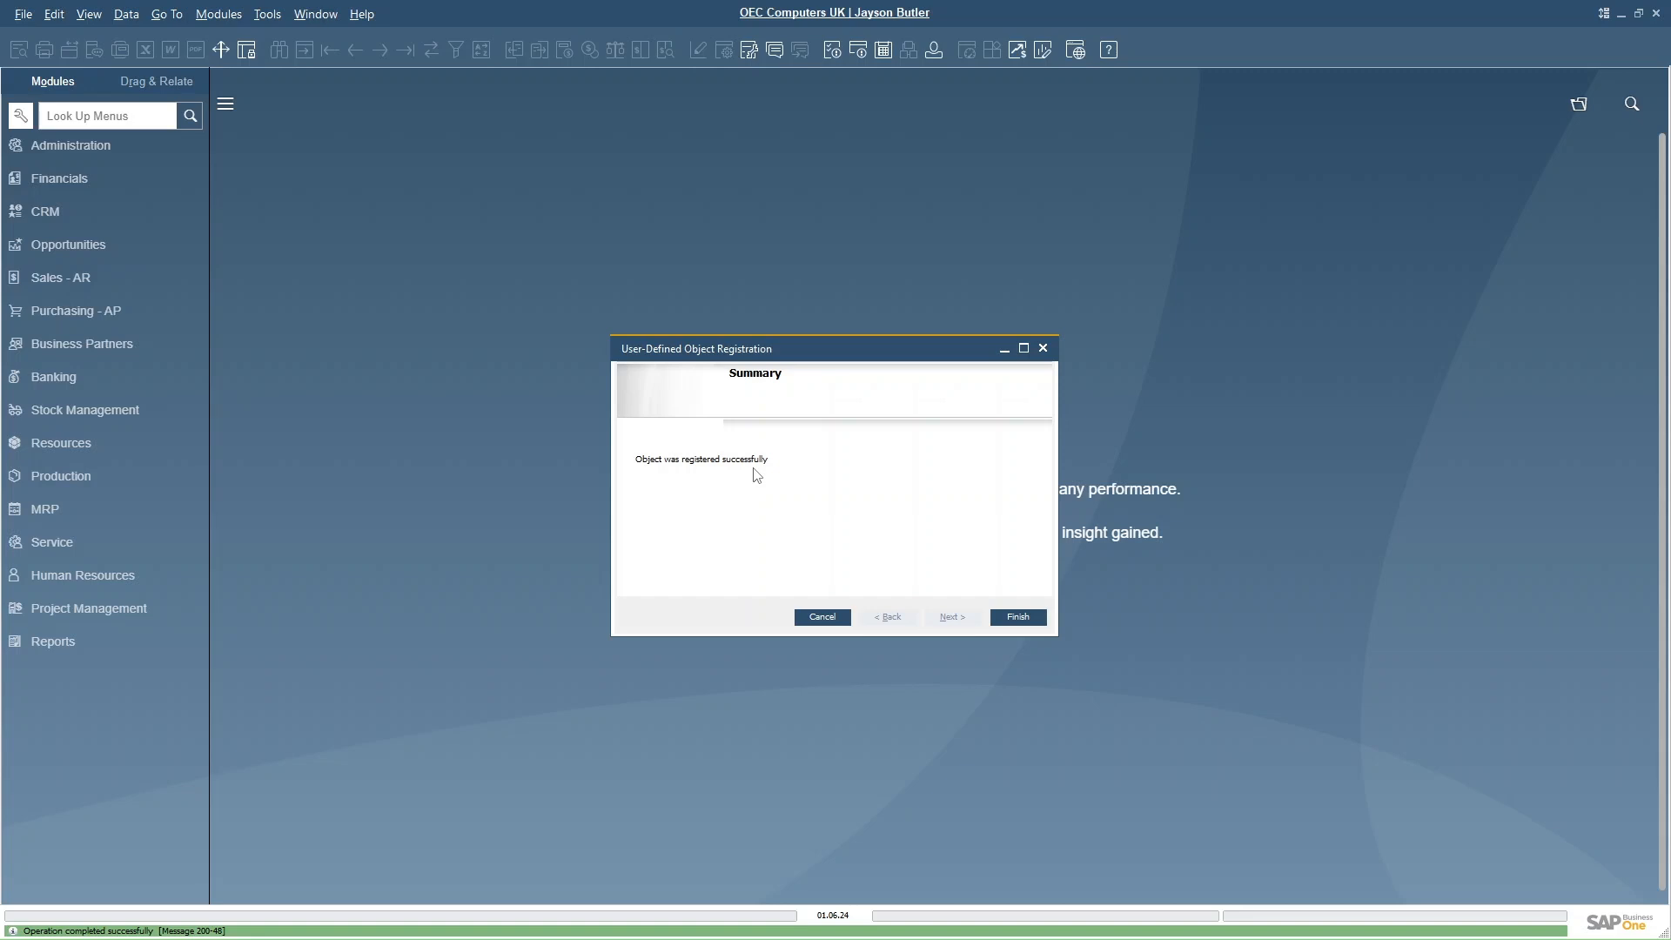
{"action": "left_click", "coordinate": [1042, 618]}
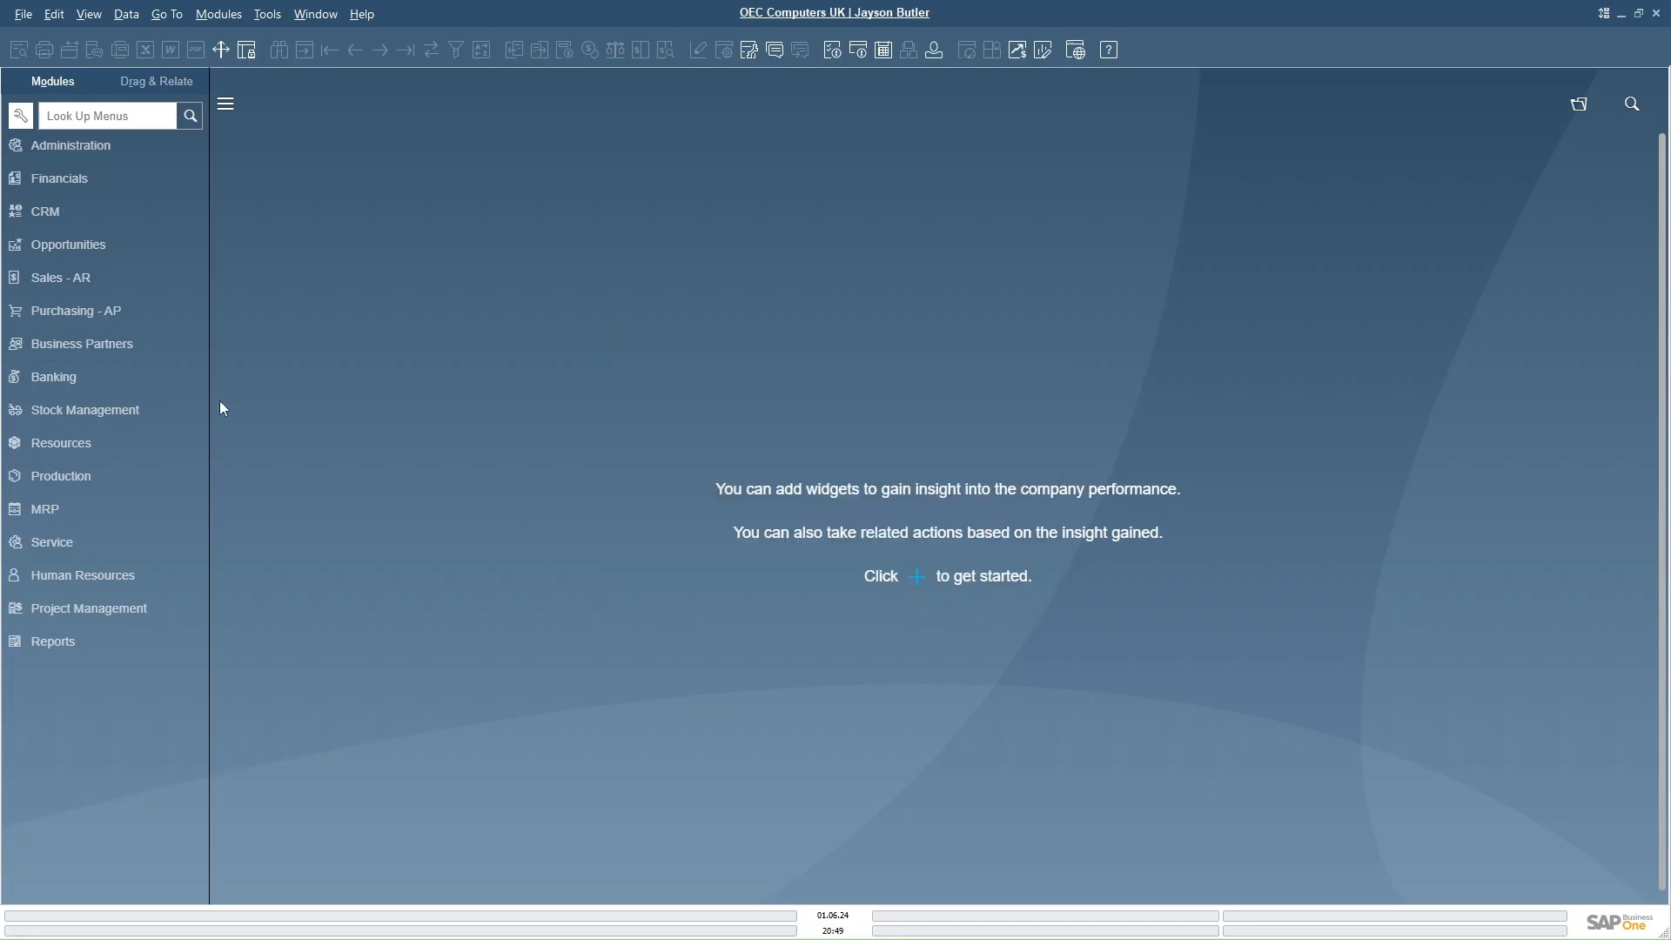
- Open the new CarMaster form from Administration > Setup > General
{"action": "left_click", "coordinate": [76, 148]}
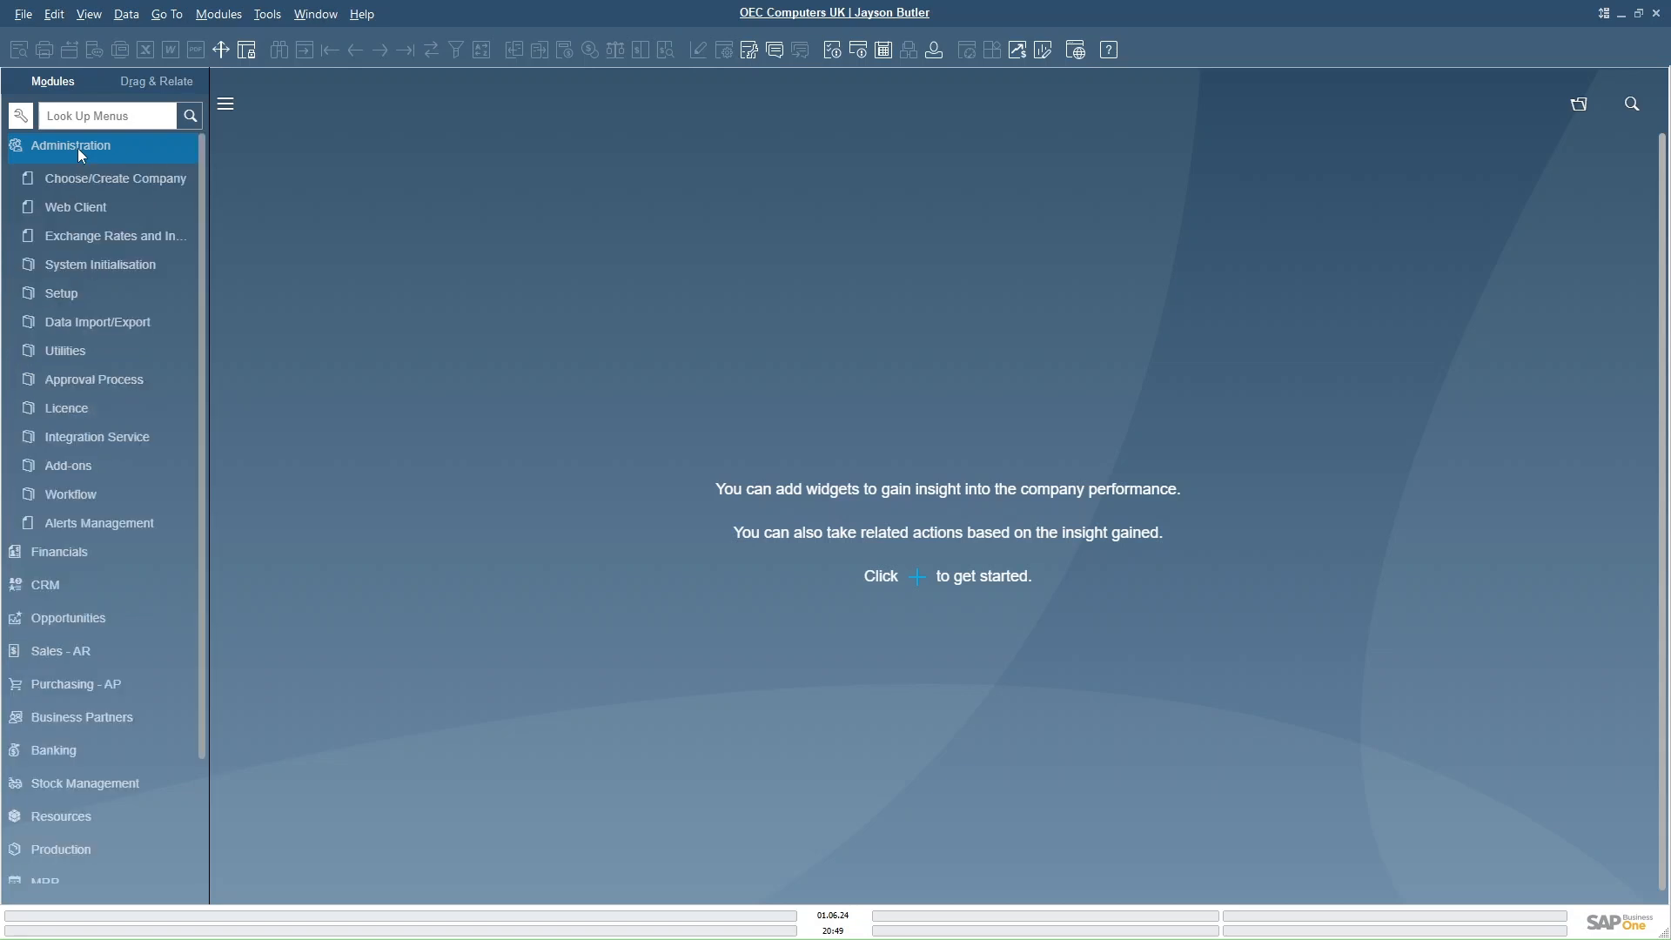
{"action": "left_click", "coordinate": [64, 294]}
{"action": "left_click", "coordinate": [67, 322]}
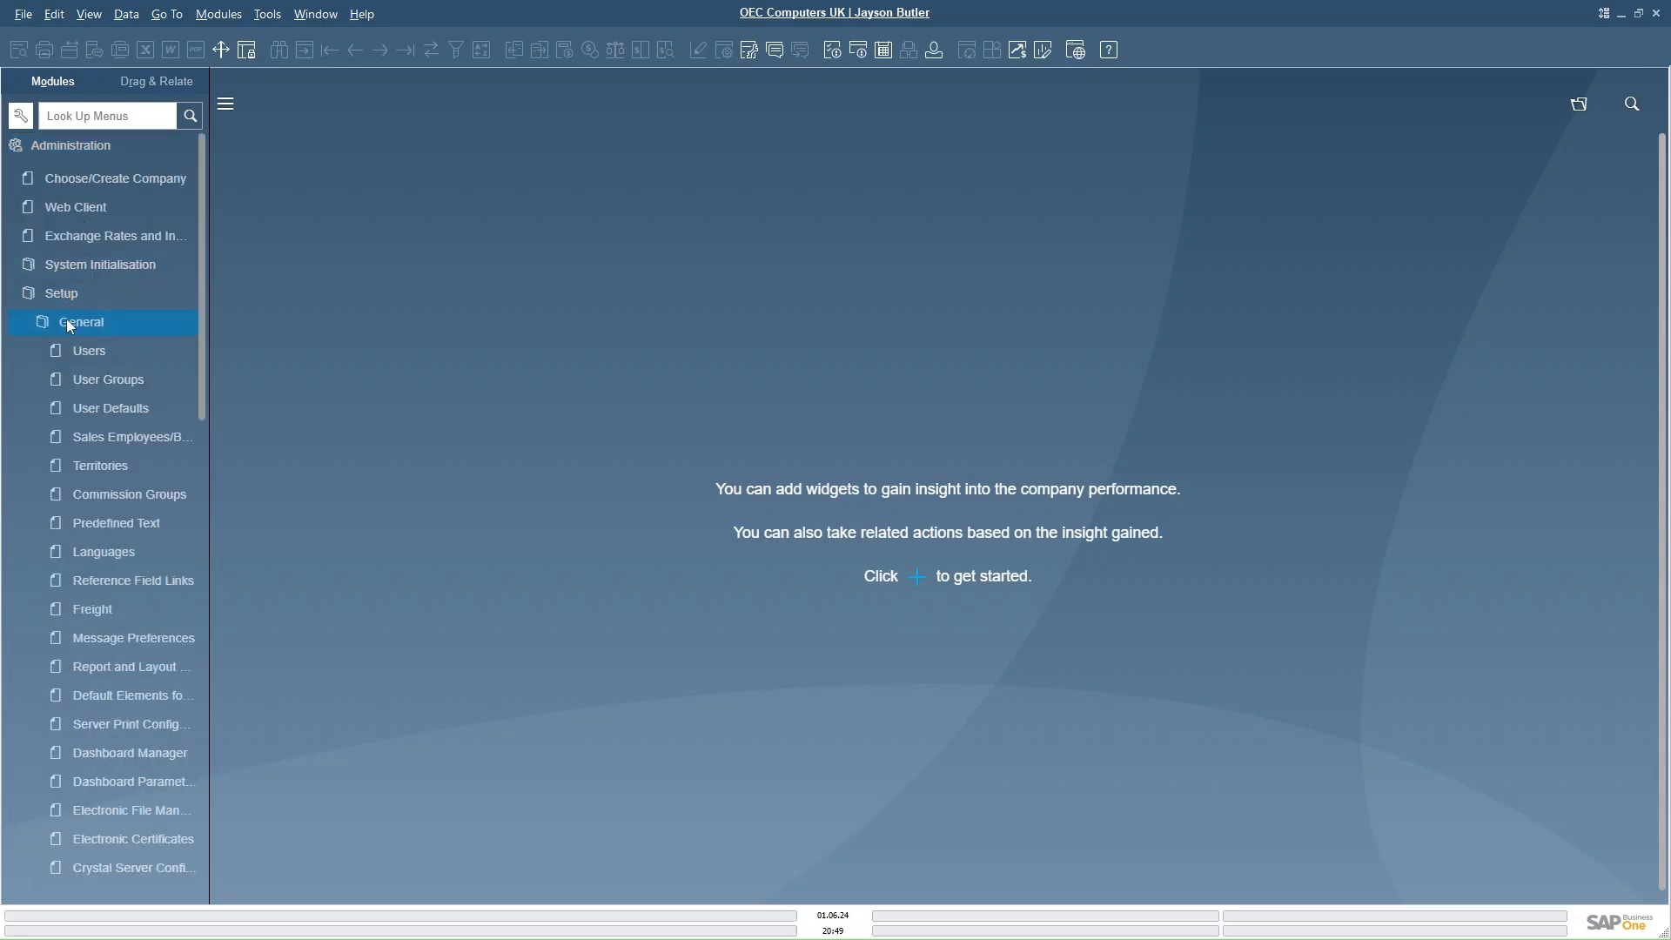
{"action": "left_click_drag", "start_coordinate": [201, 376], "coordinate": [195, 495]}
{"action": "left_click", "coordinate": [102, 670]}
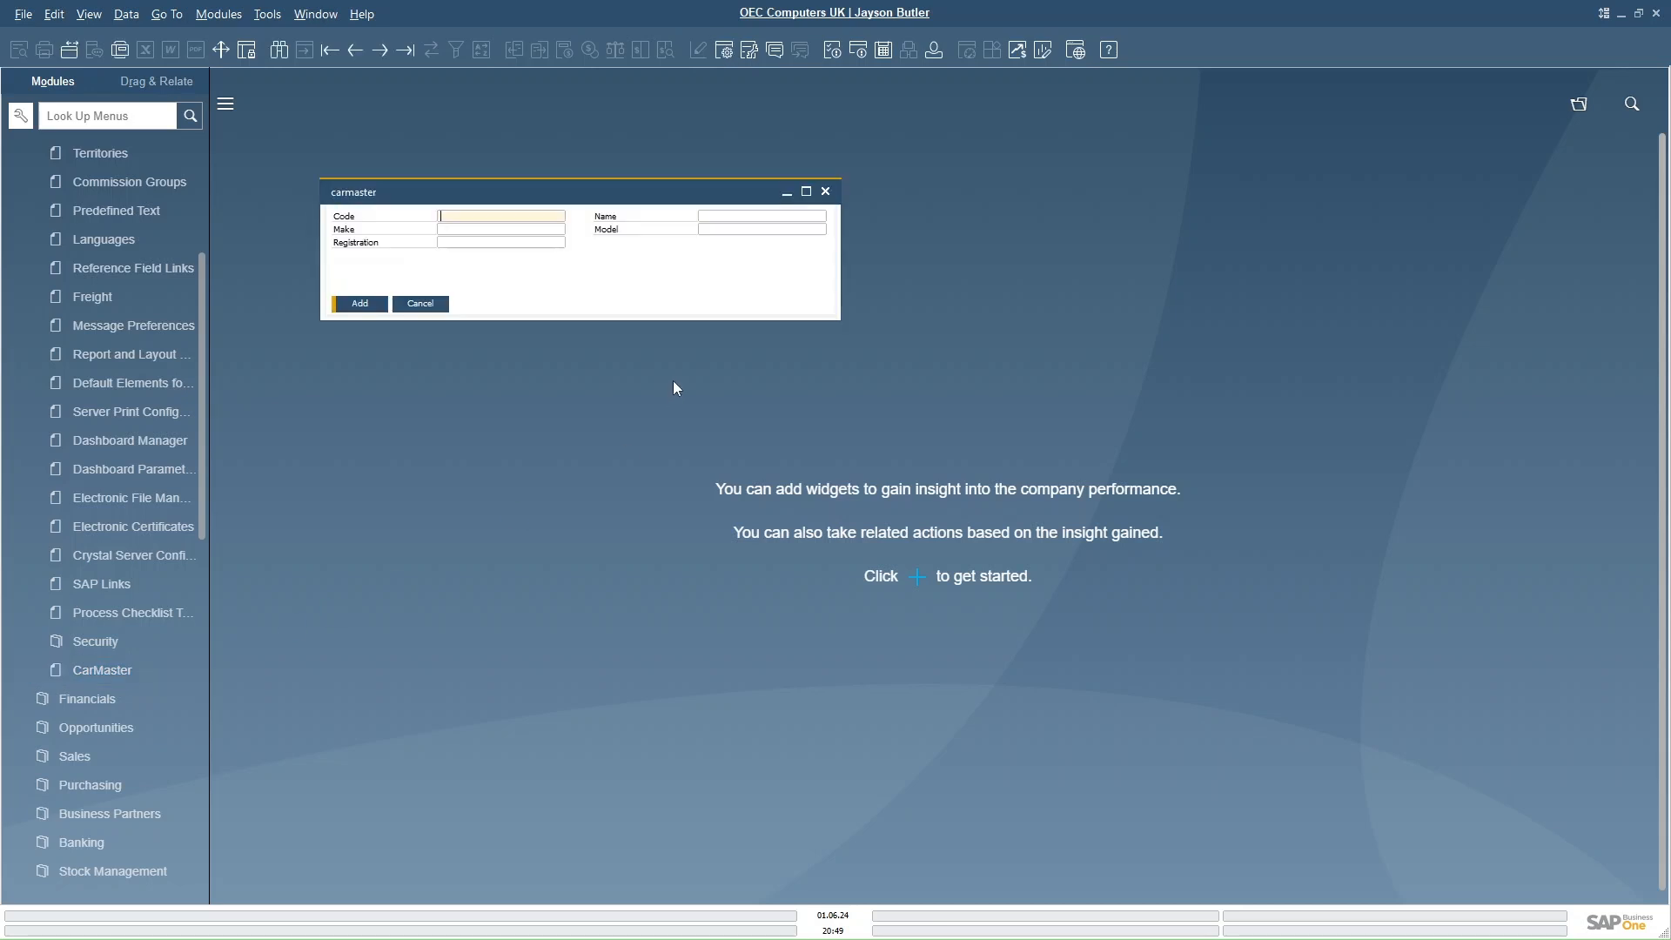
- Add a car record with code 1, name TOYOTA, make YARIS, model 2024 and registration REG1234
{"action": "left_click_drag", "start_coordinate": [530, 210], "coordinate": [790, 235]}
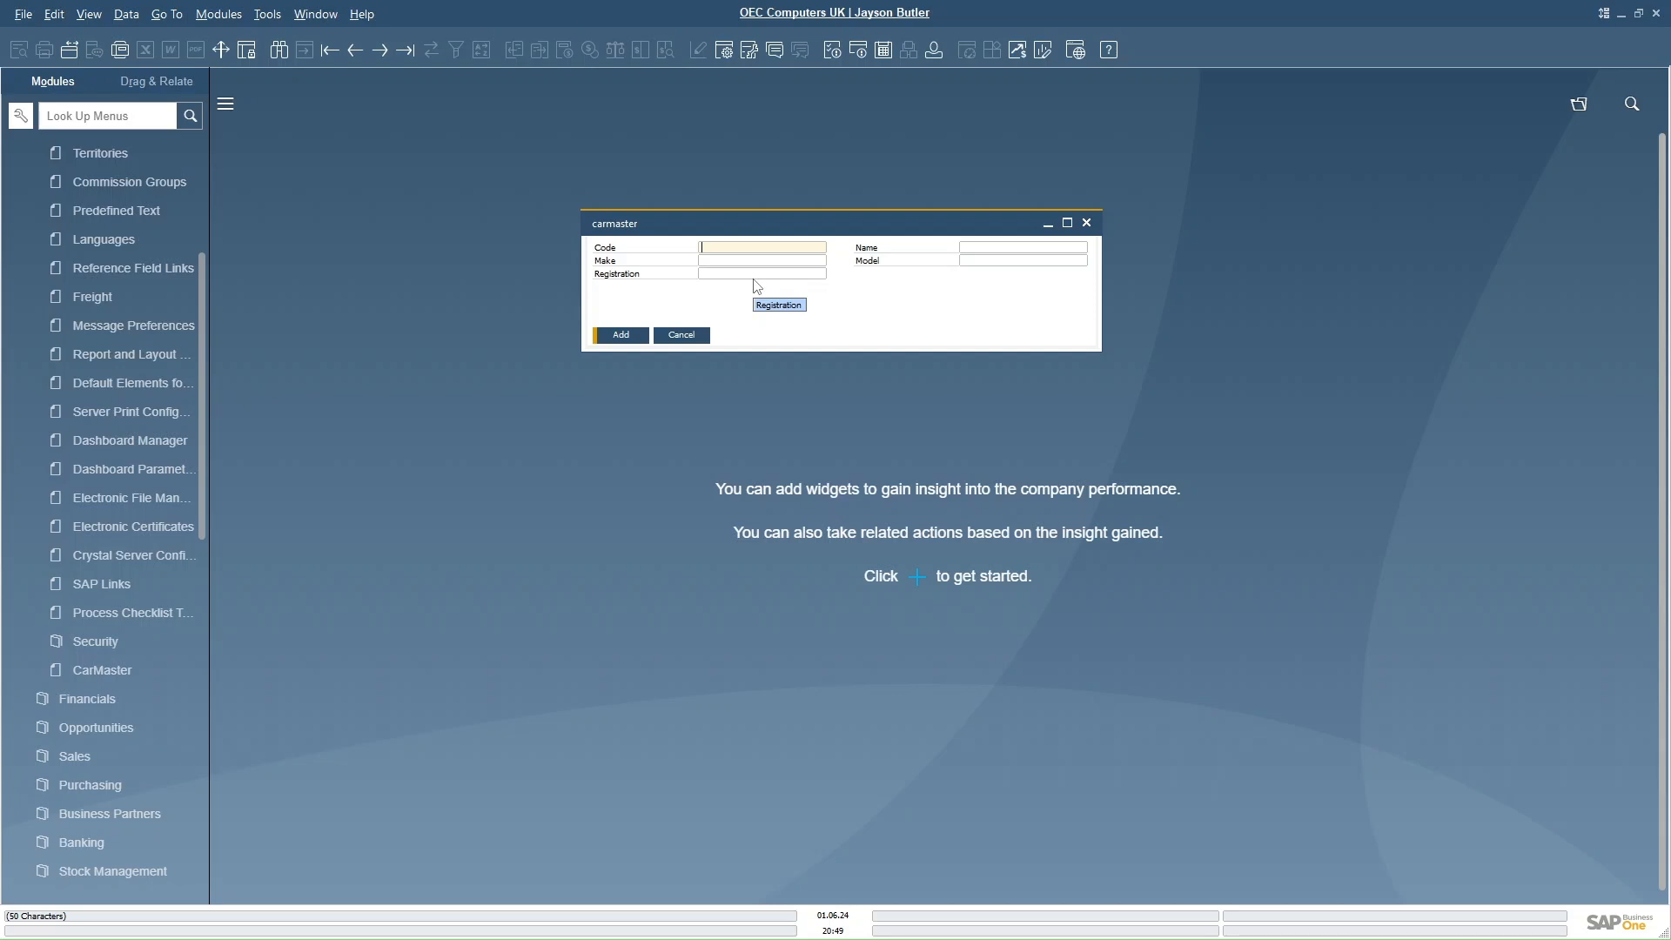
{"action": "type", "text": "1"}
{"action": "key", "text": "Tab"}
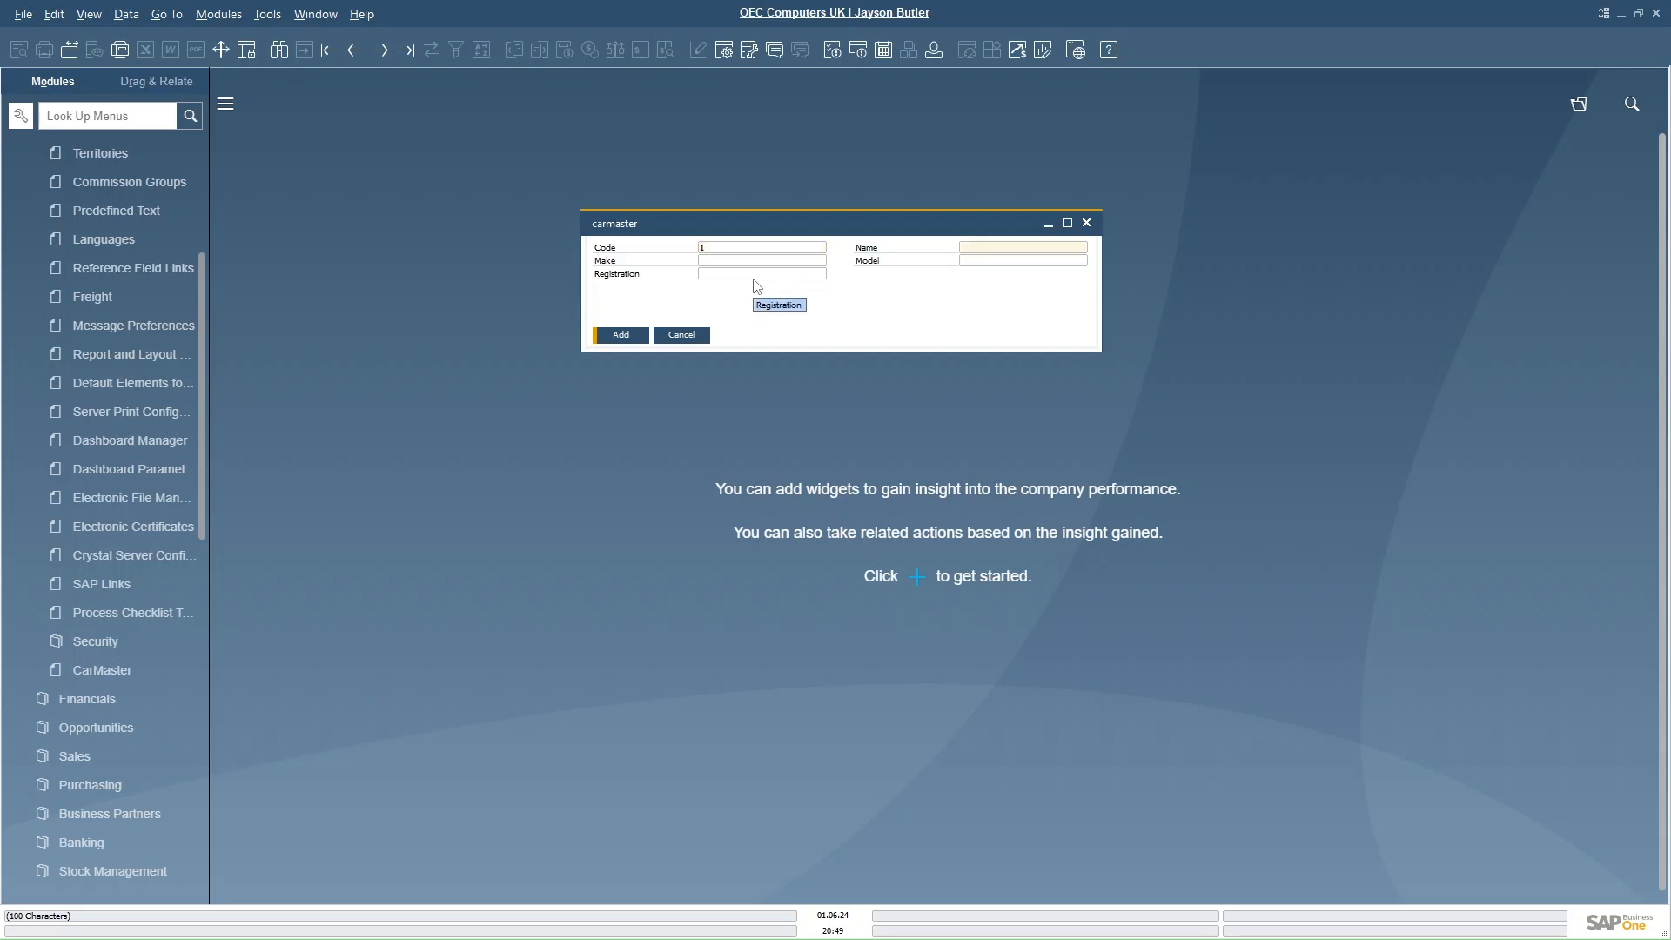
{"action": "type", "text": "TOYOTA"}
{"action": "key", "text": "Tab"}
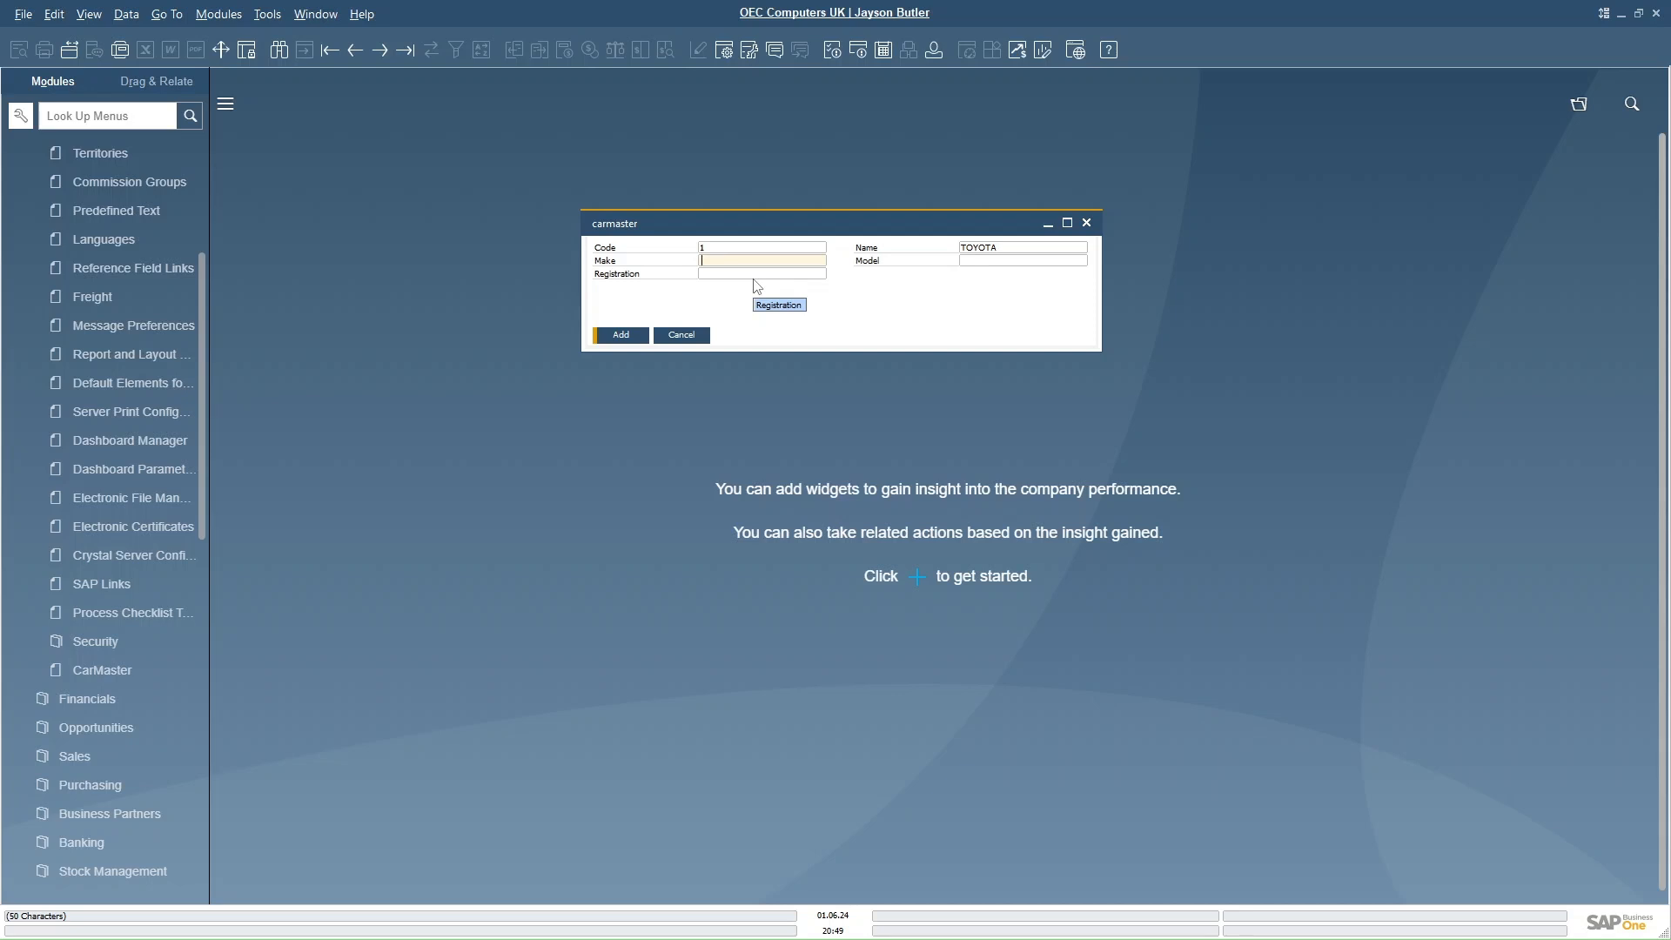
{"action": "type", "text": "YARIS"}
{"action": "key", "text": "Tab"}
{"action": "type", "text": "2024"}
{"action": "left_click", "coordinate": [753, 280]}
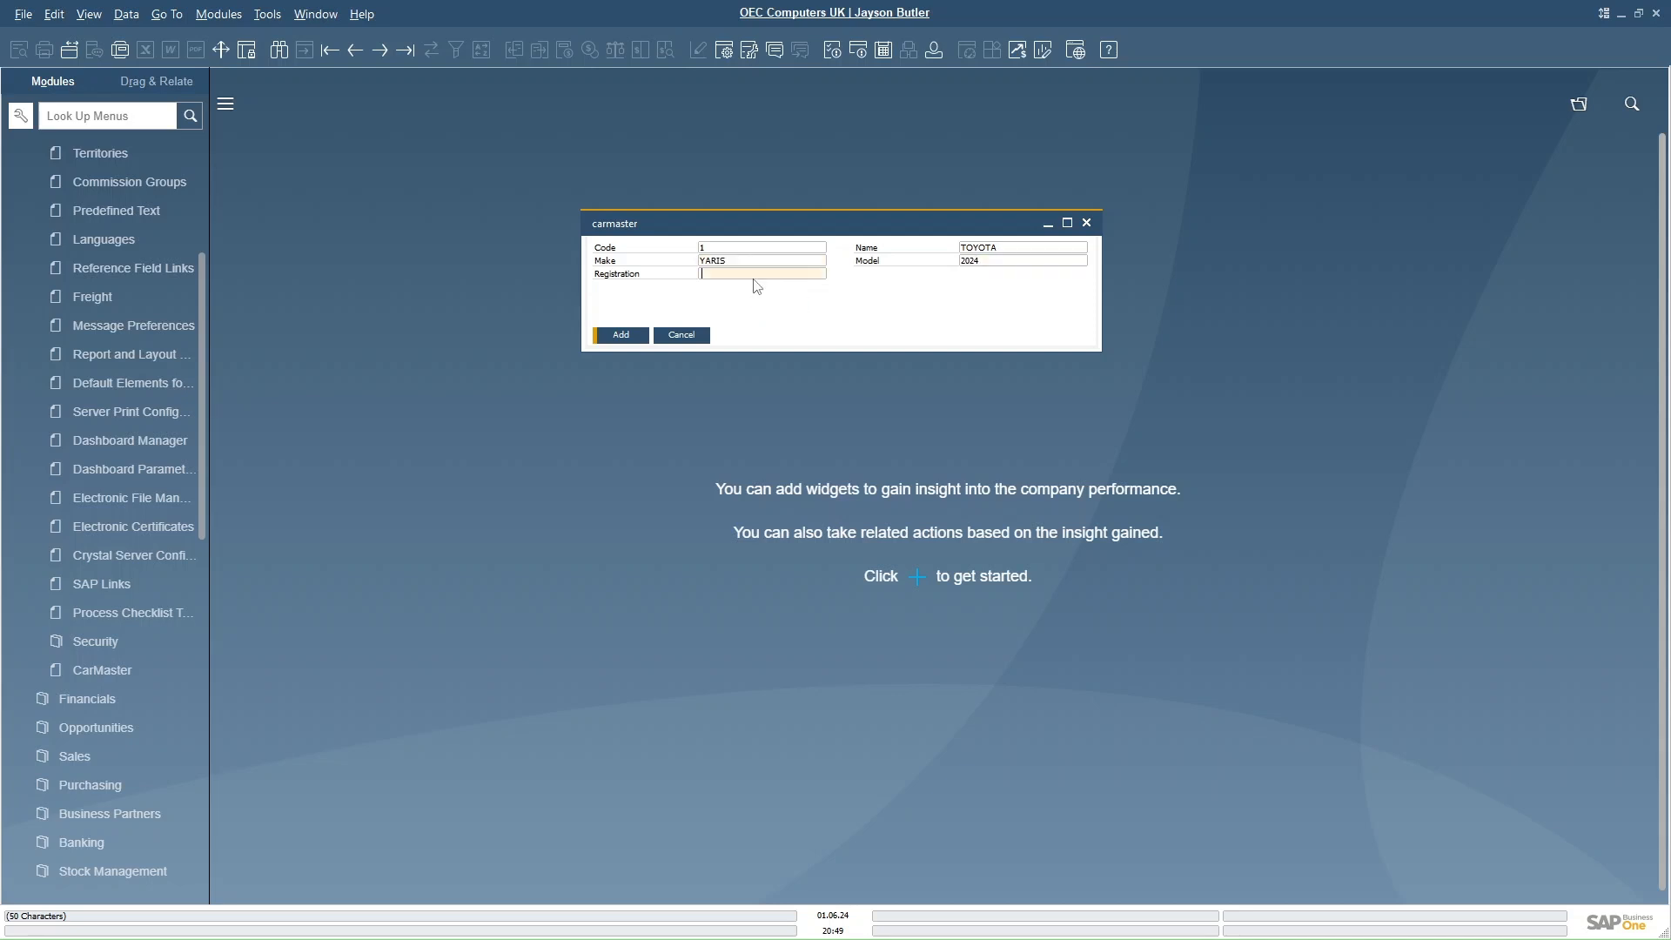
{"action": "type", "text": "REG1234"}
{"action": "left_click", "coordinate": [618, 336]}
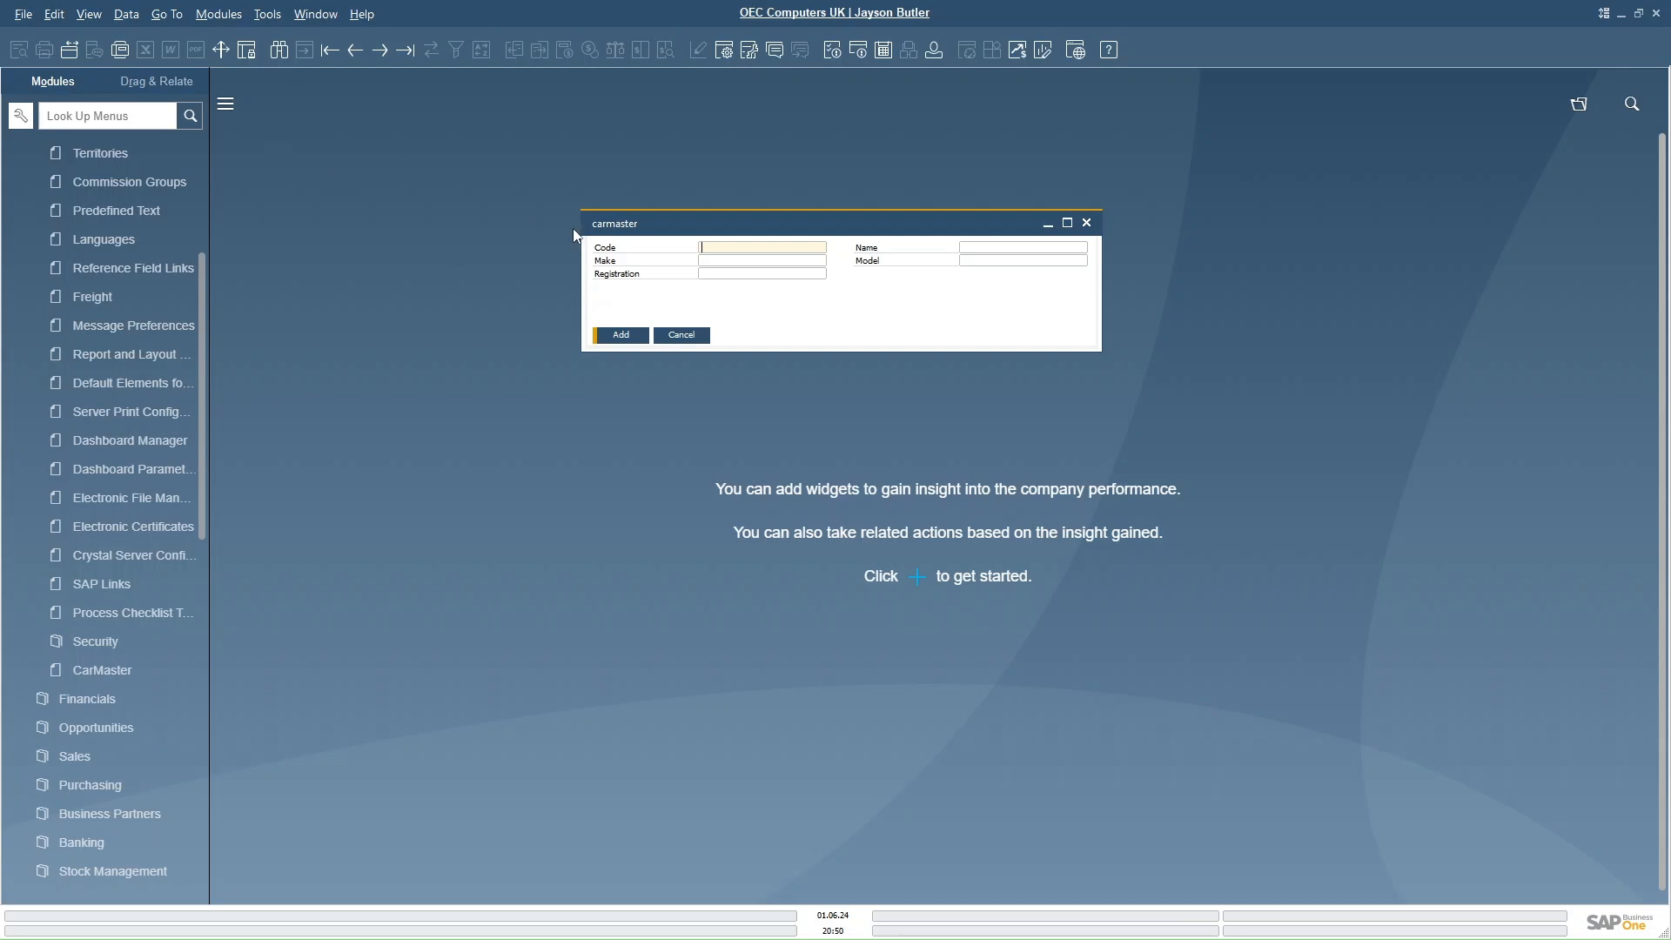
{"action": "left_click", "coordinate": [355, 53]}
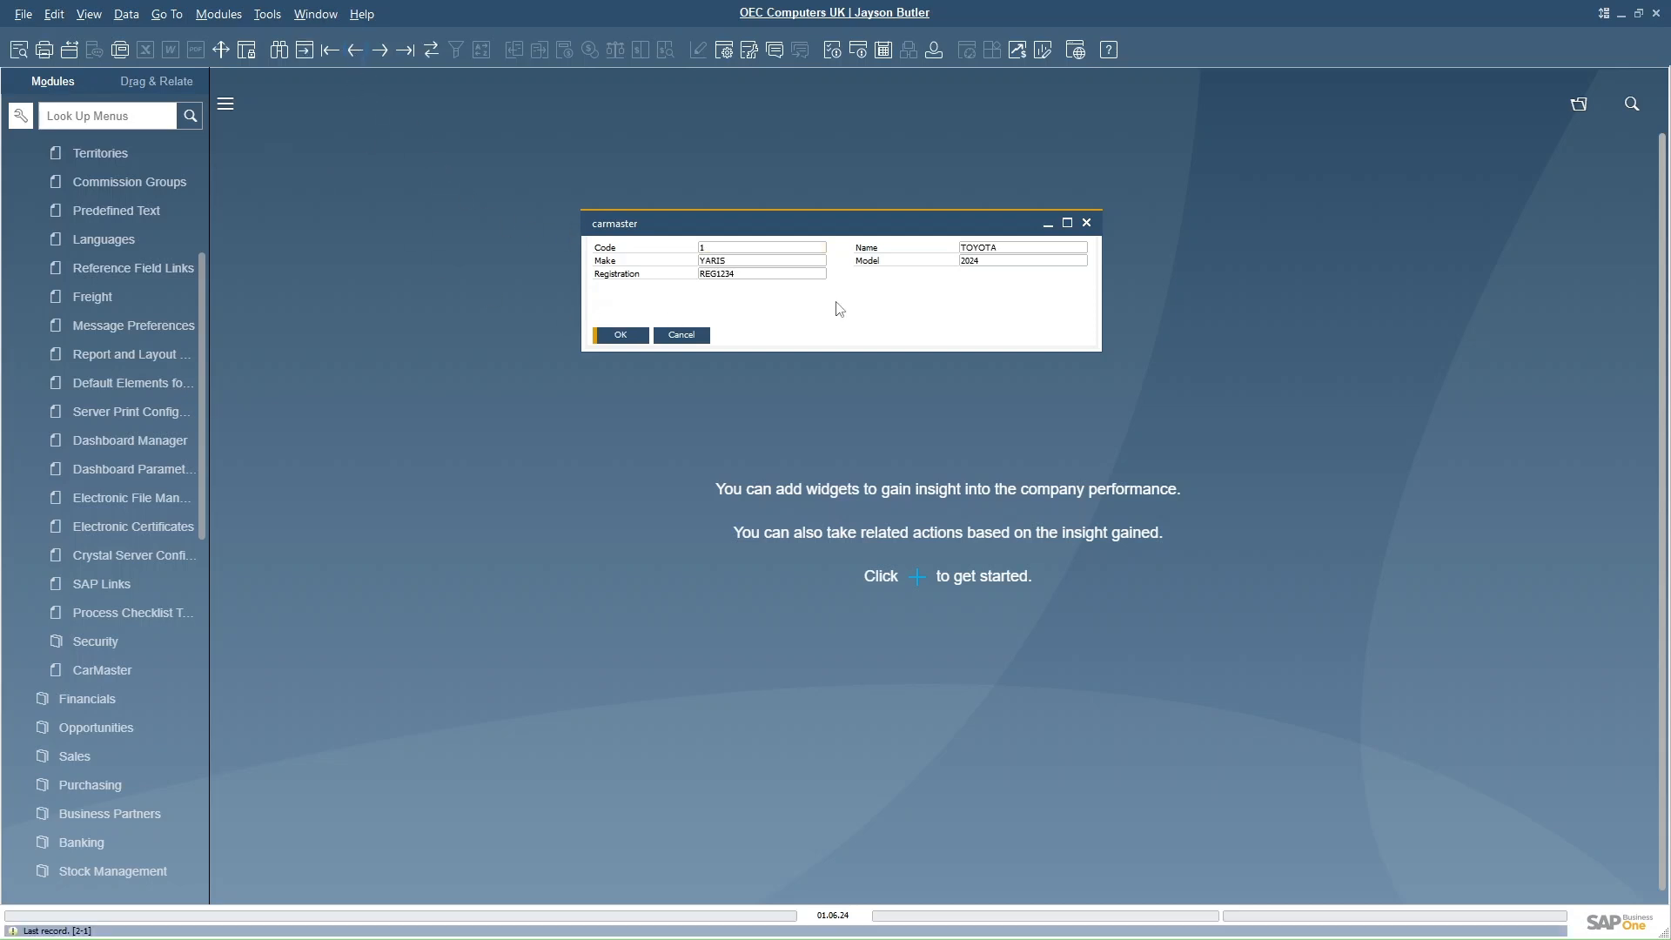
{"action": "left_click", "coordinate": [269, 18]}
{"action": "mouse_move", "coordinate": [357, 214]}
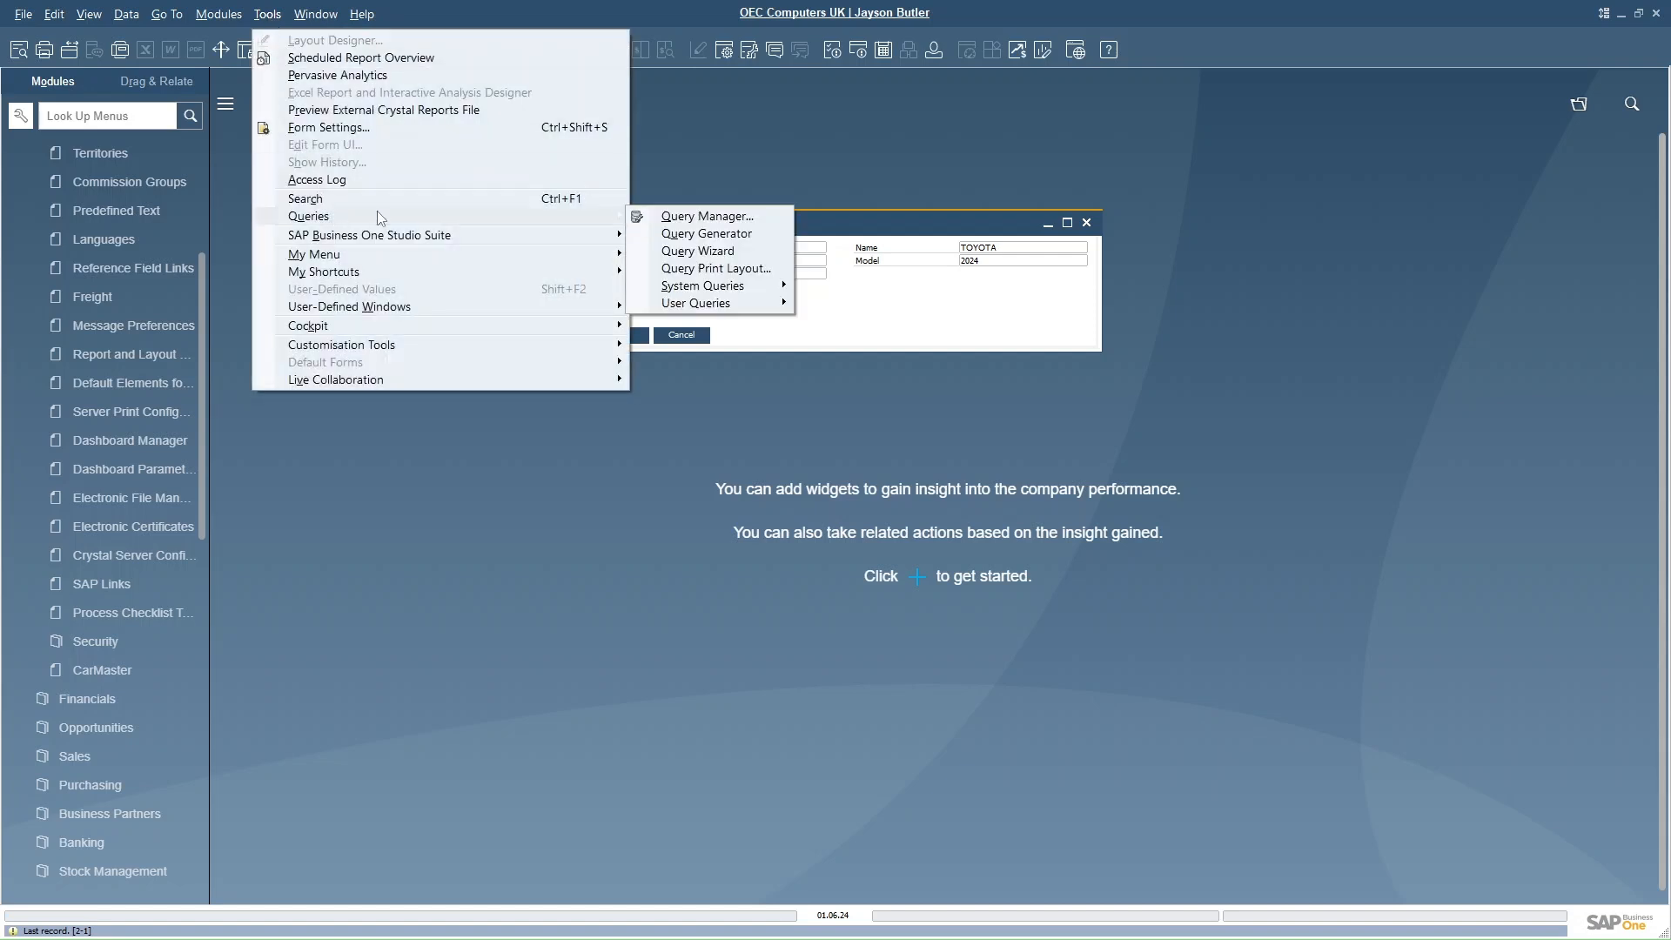
{"action": "left_click", "coordinate": [705, 234]}
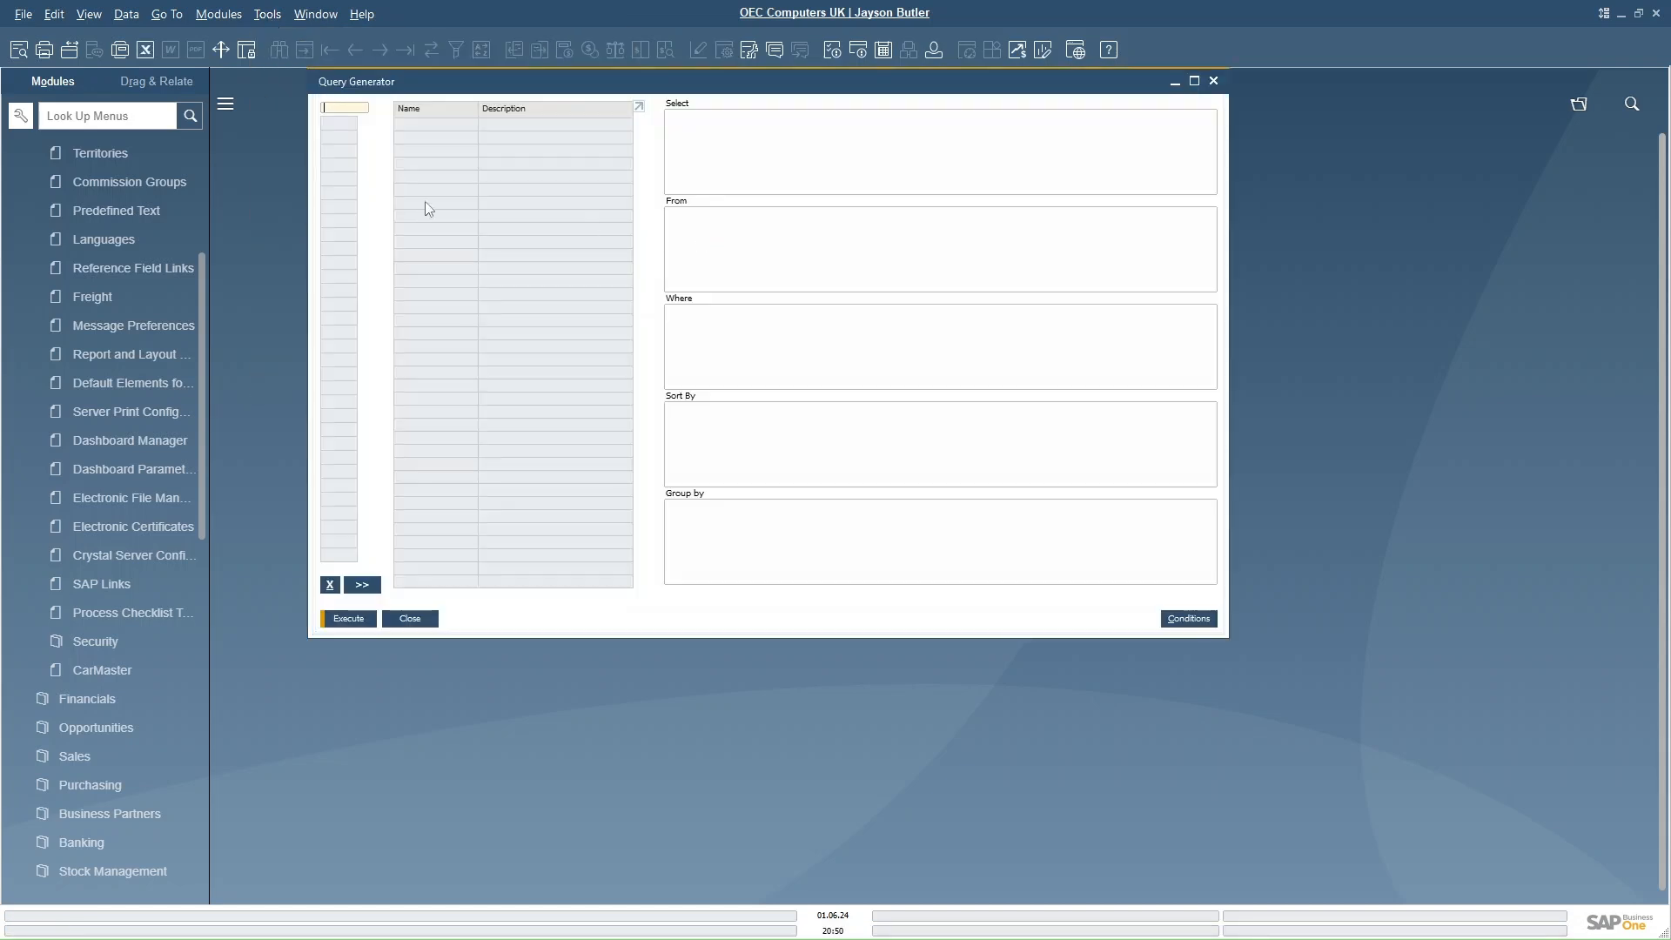
{"action": "key", "text": "Tab"}
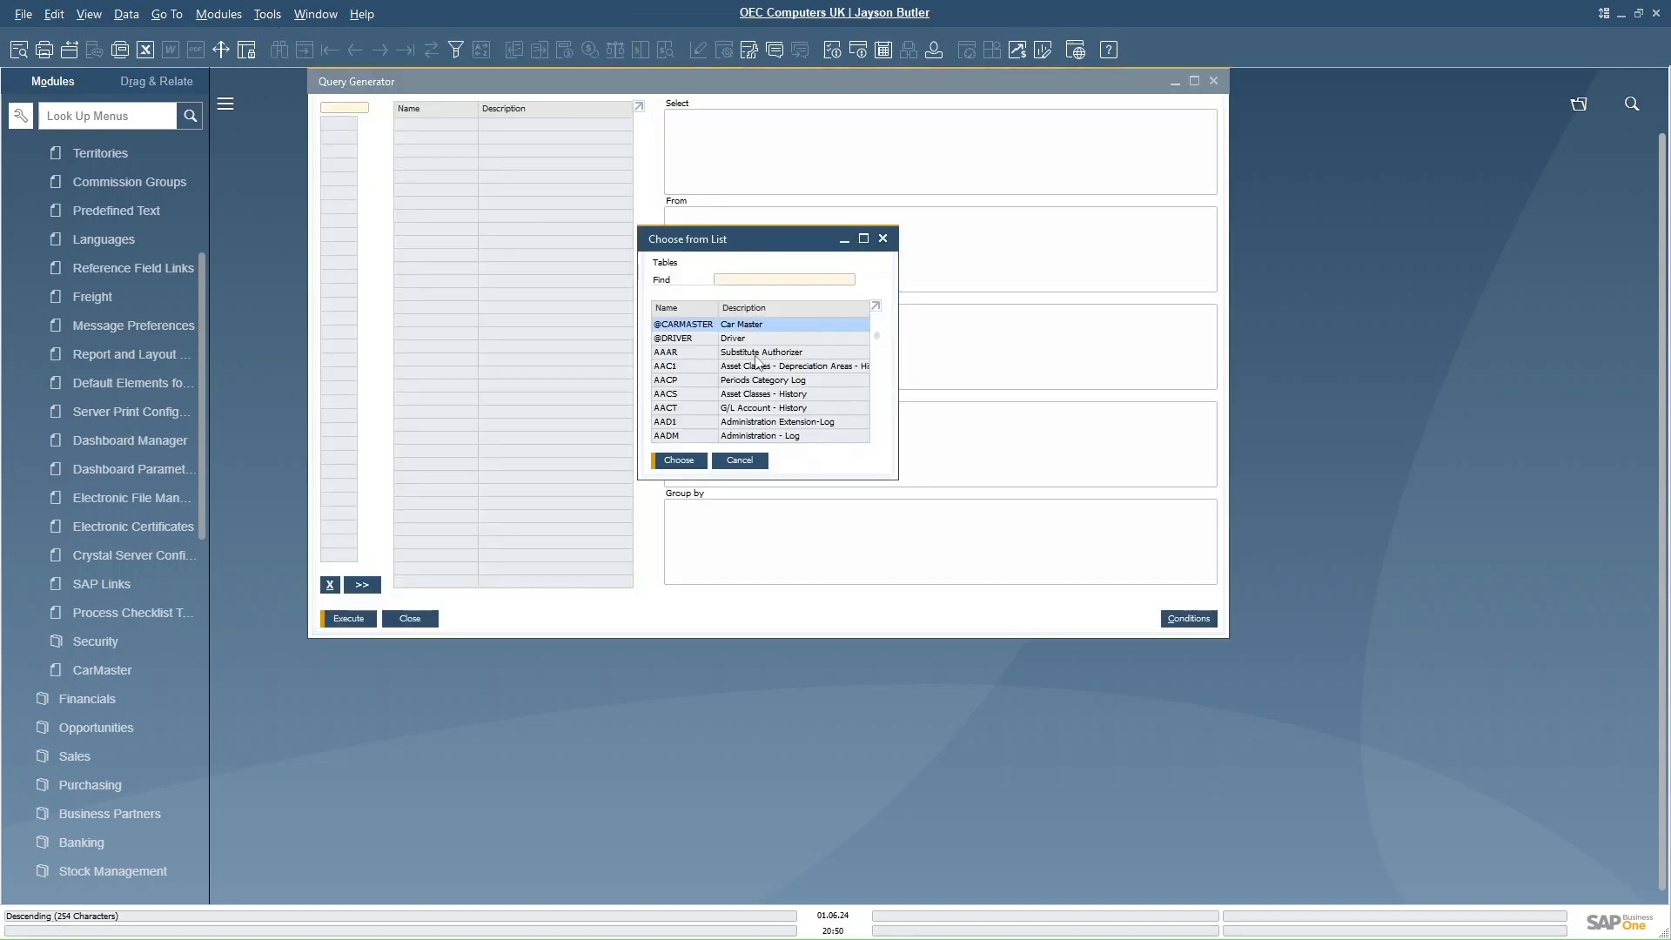
{"action": "double_click", "coordinate": [707, 324]}
{"action": "left_click", "coordinate": [349, 619]}
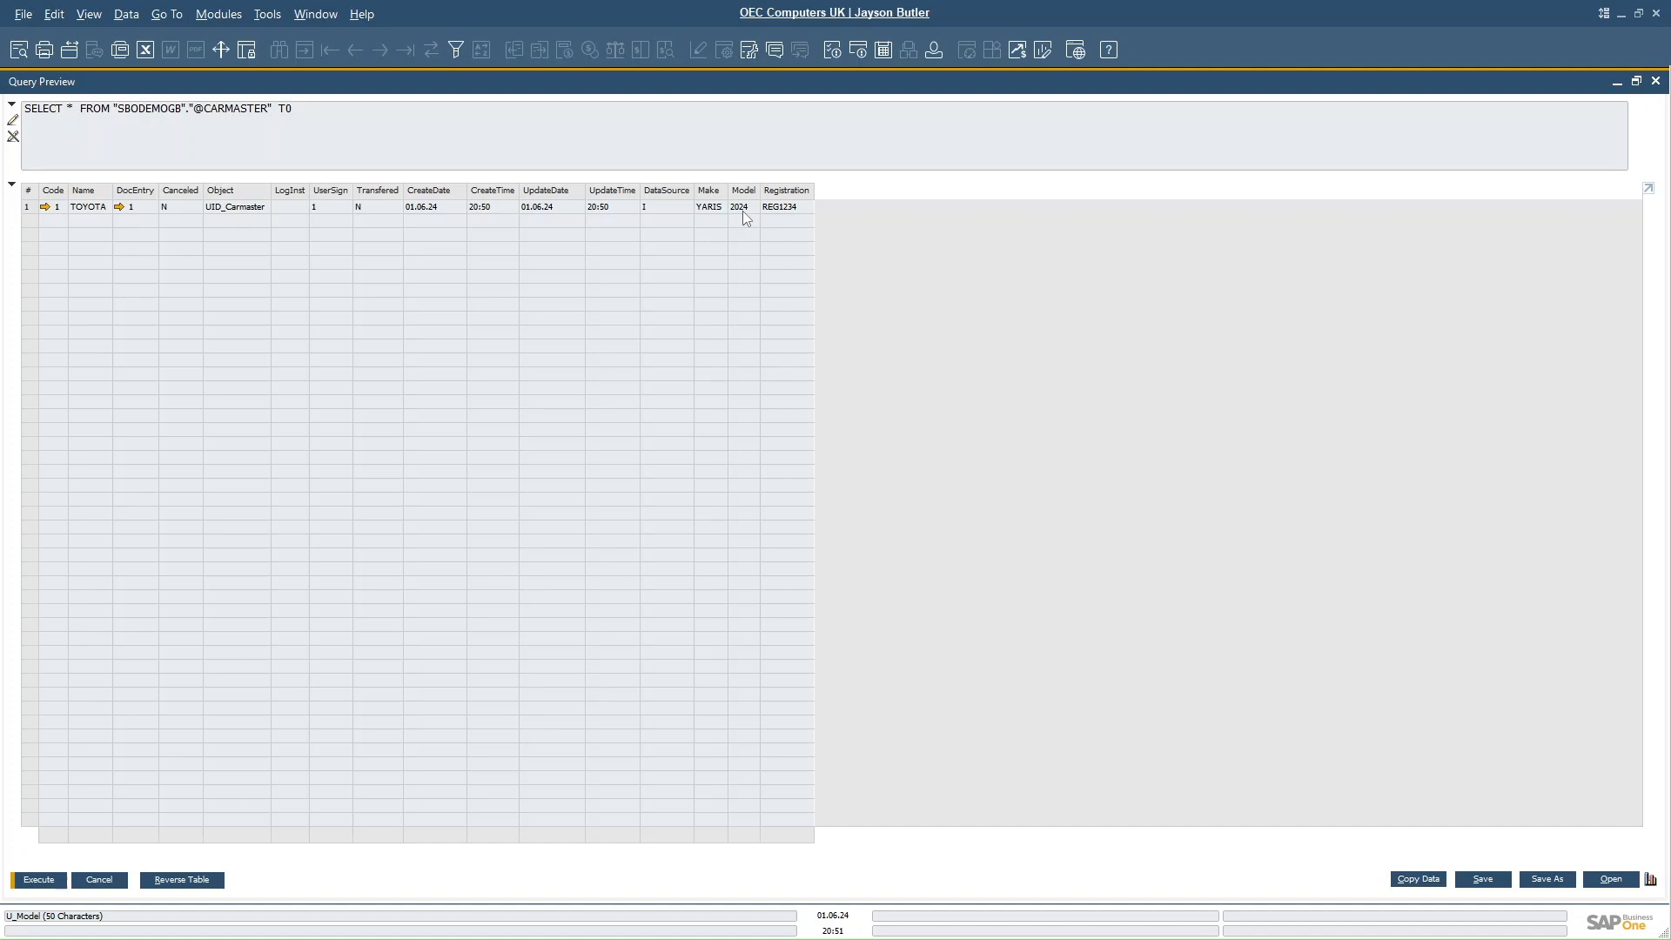
{"action": "left_click", "coordinate": [99, 880]}
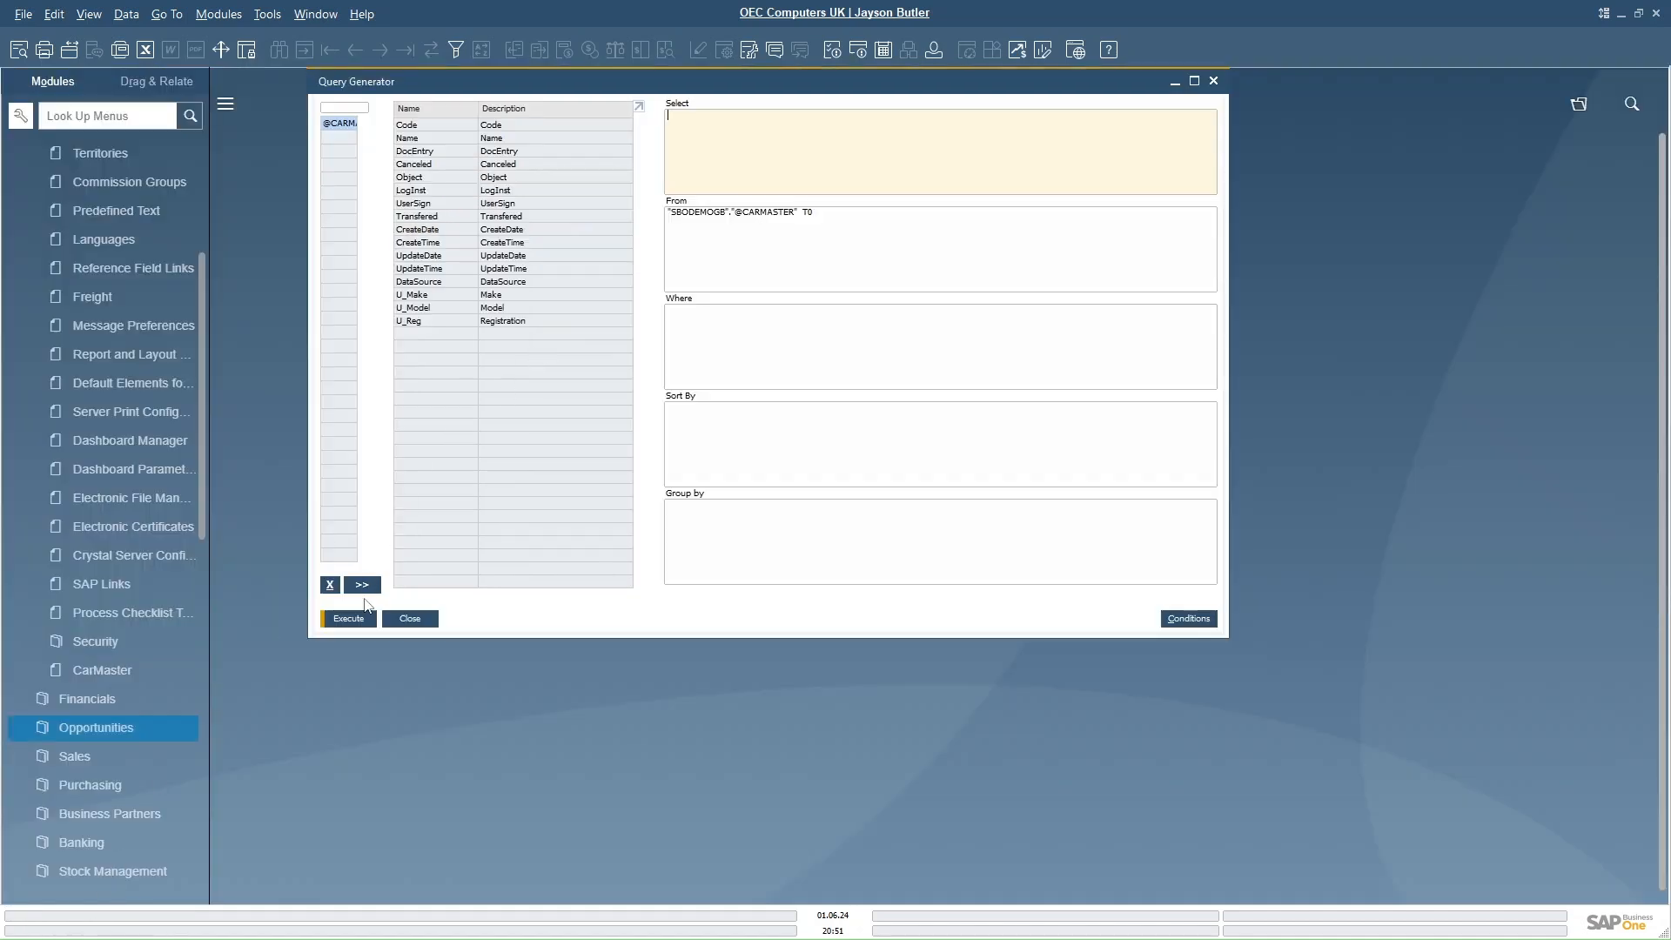
{"action": "left_click", "coordinate": [410, 618]}
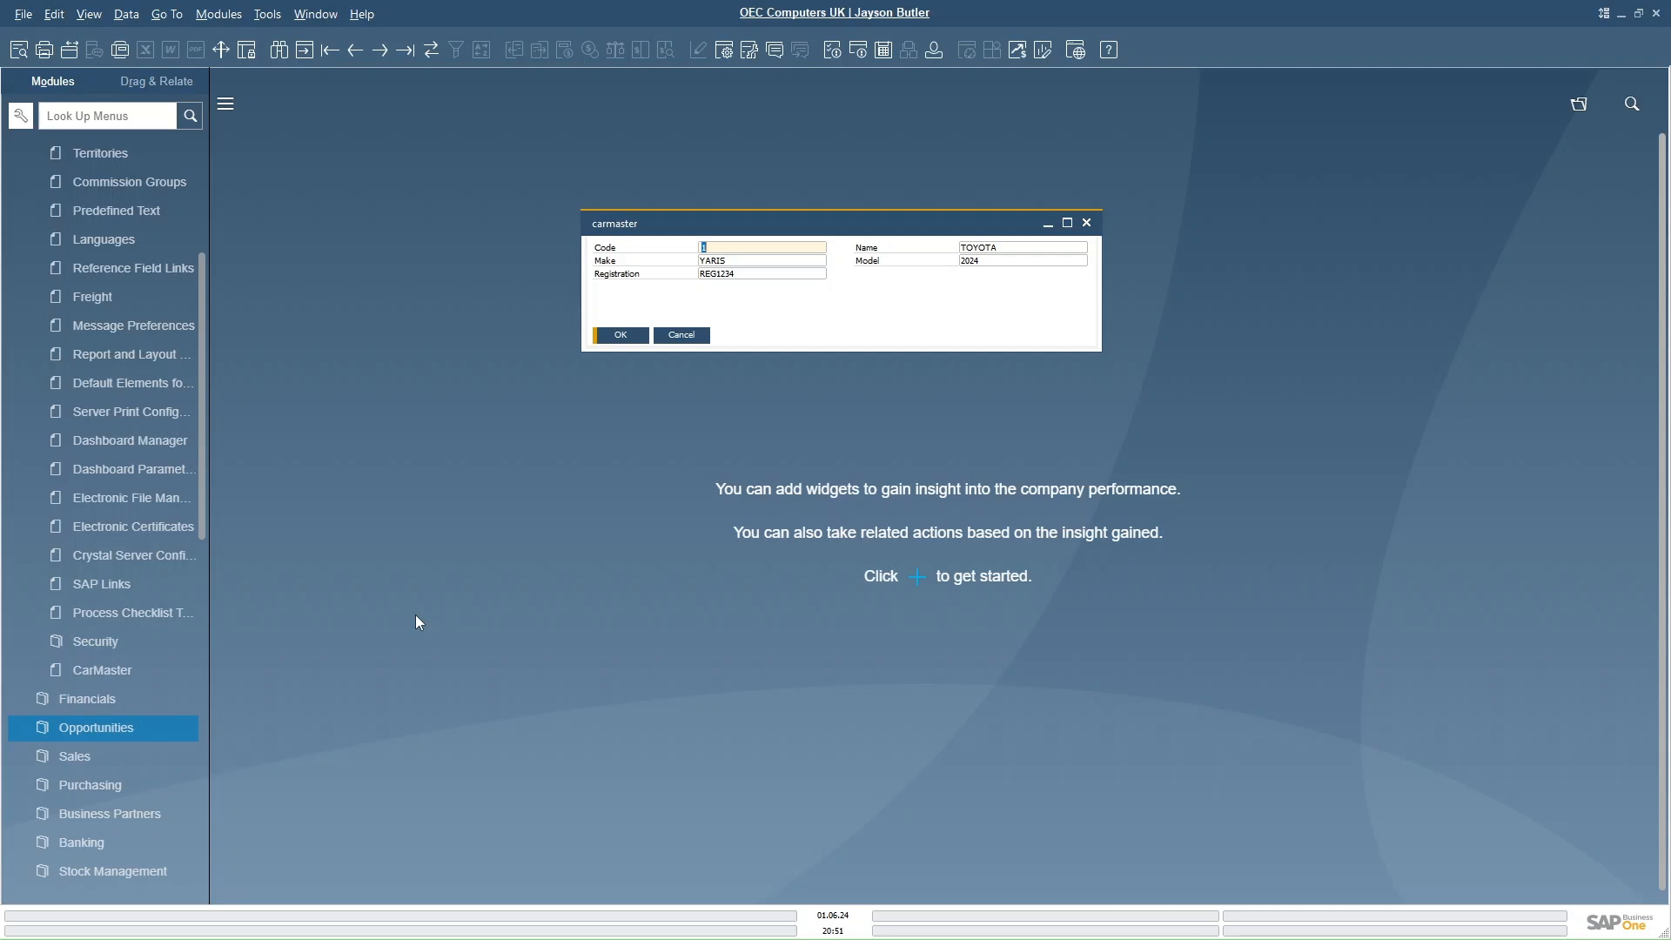
{"action": "left_click", "coordinate": [619, 336]}
- Add a user-defined table CarMain described as Car Maintenance with object type Document
{"action": "left_click", "coordinate": [259, 16]}
{"action": "mouse_move", "coordinate": [370, 346]}
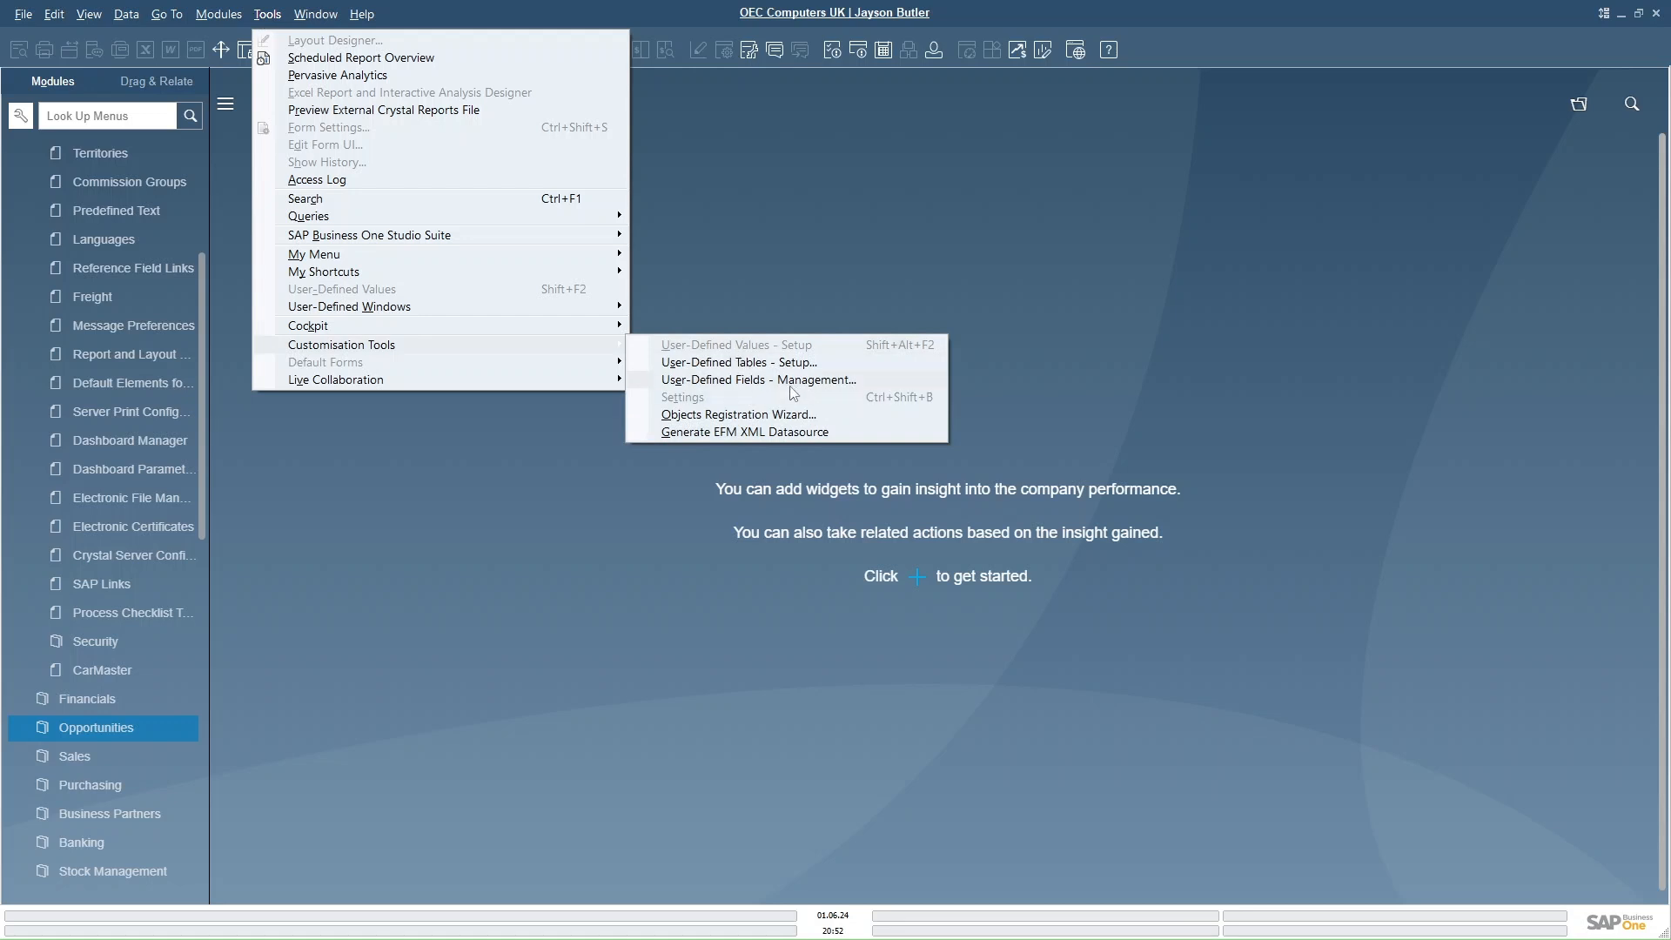
{"action": "left_click", "coordinate": [749, 364]}
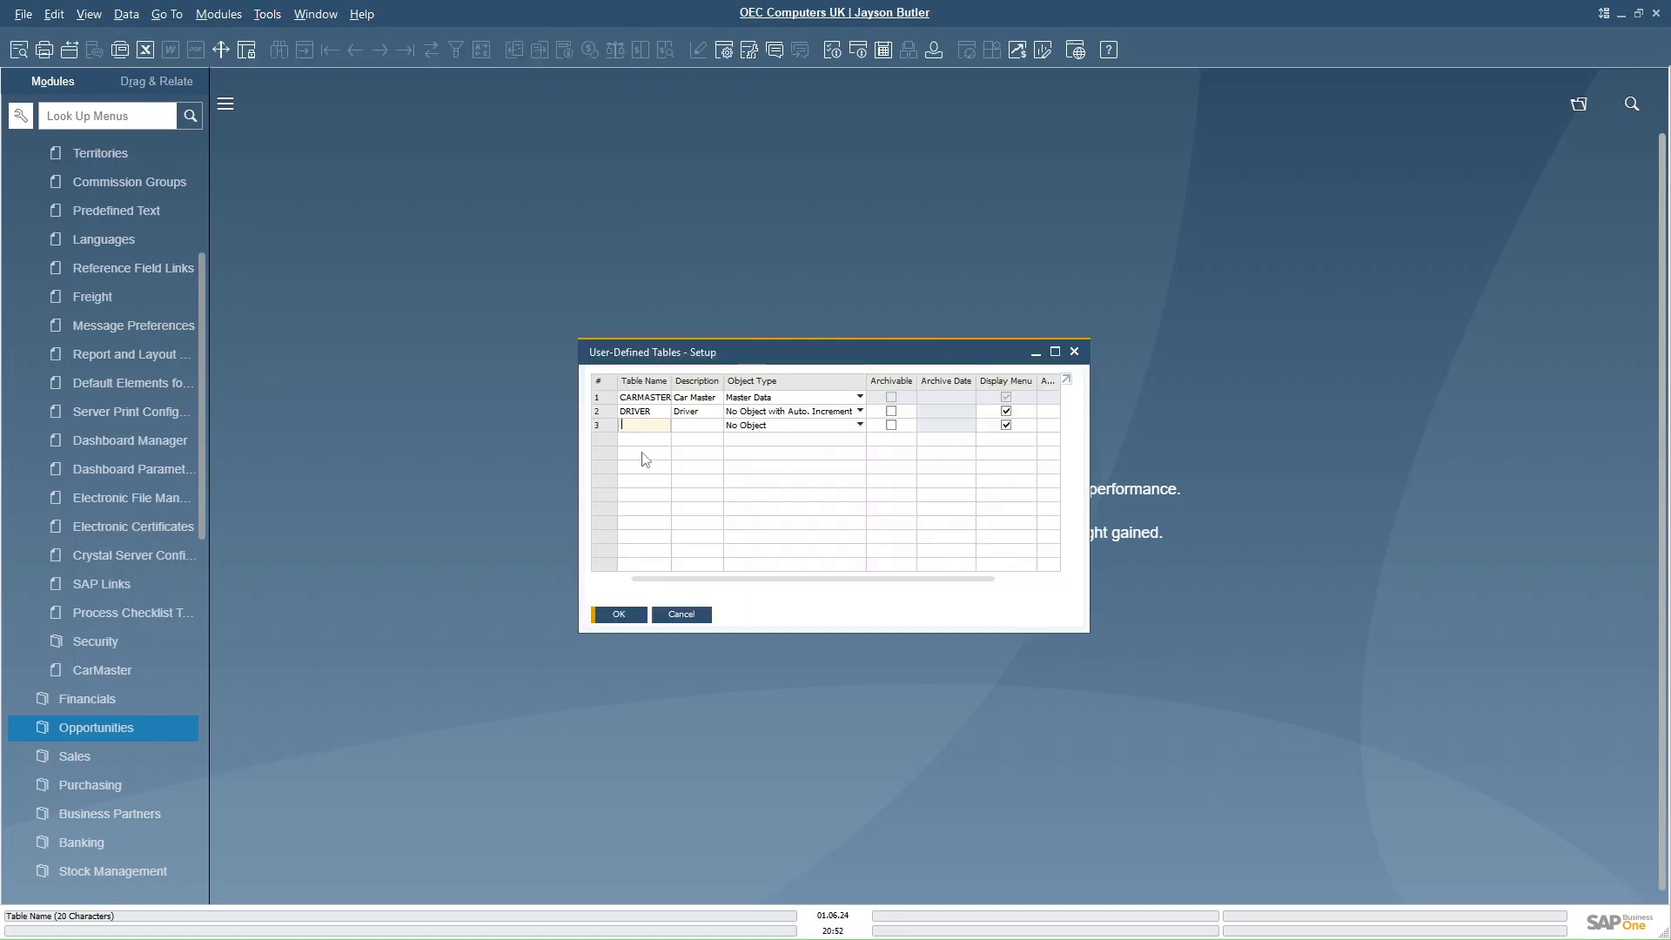
{"action": "type", "text": "CarMain"}
{"action": "key", "text": "Tab"}
{"action": "type", "text": "C"}
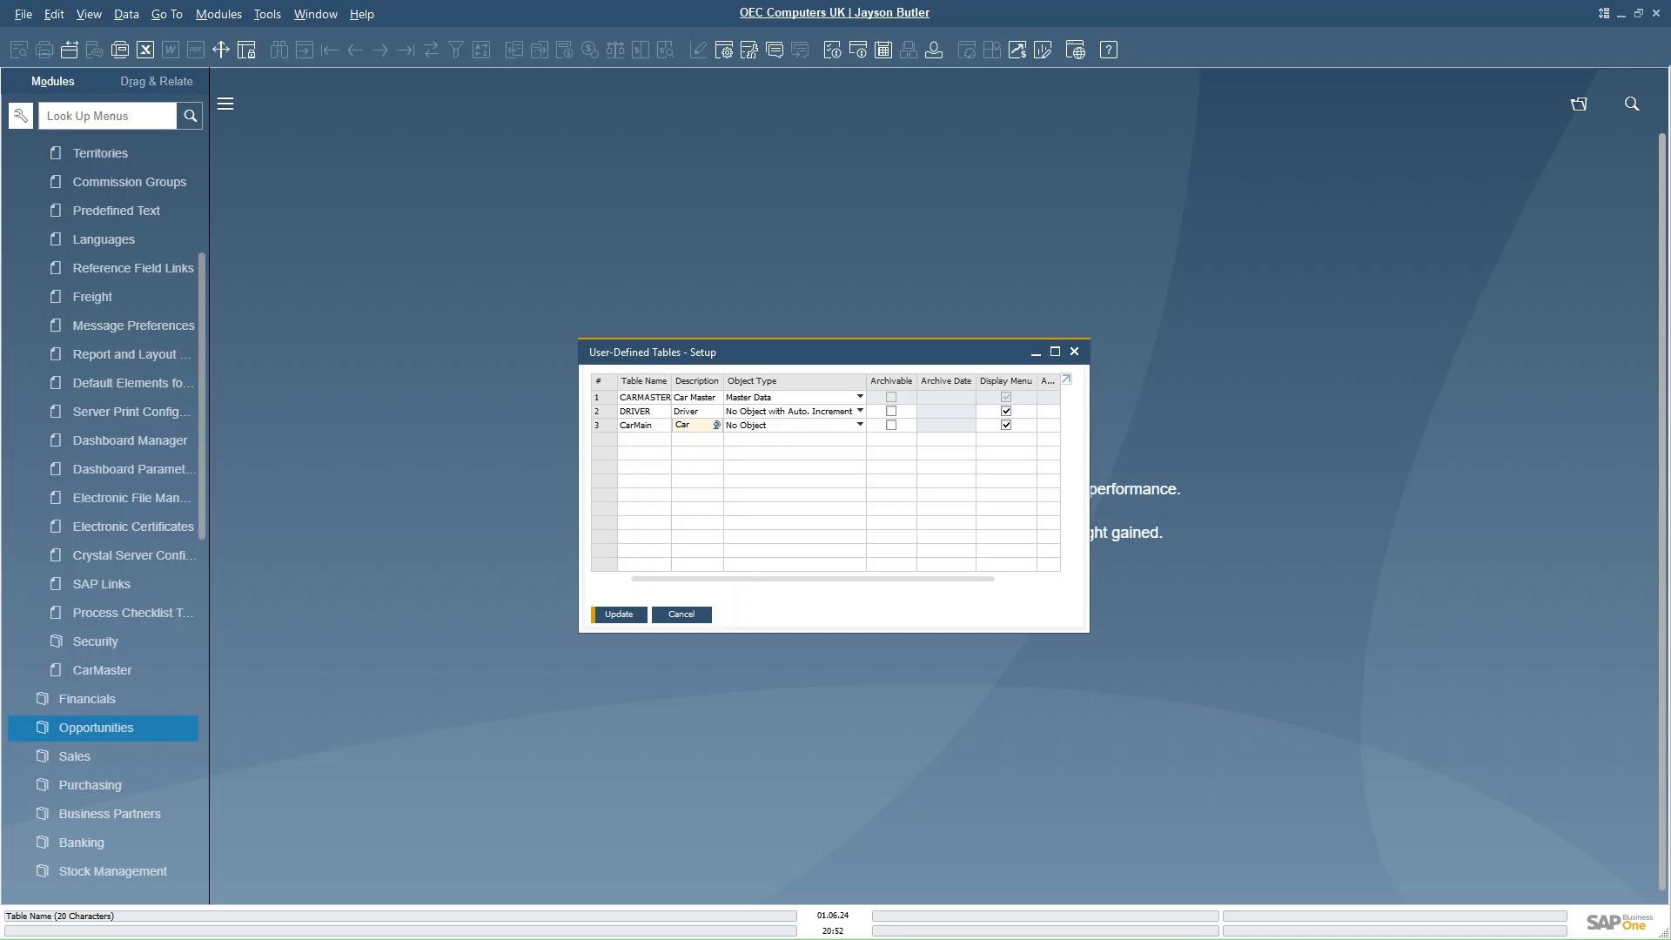
{"action": "type", "text": "ar Maintenance"}
{"action": "left_click", "coordinate": [849, 428]}
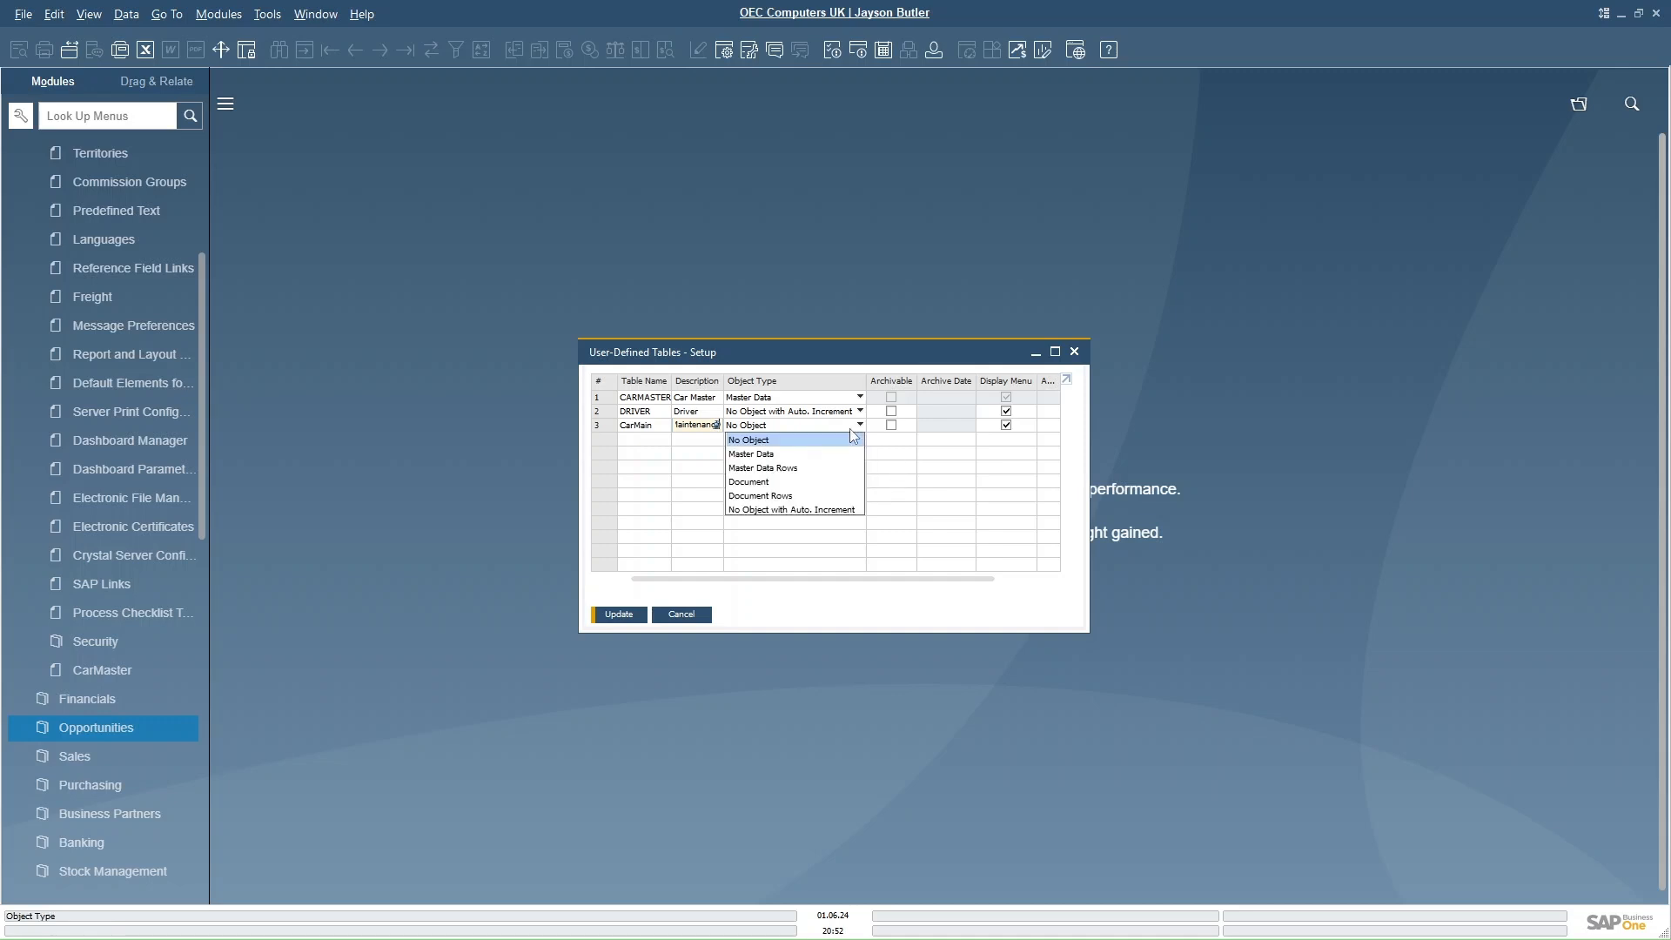
{"action": "left_click", "coordinate": [762, 486]}
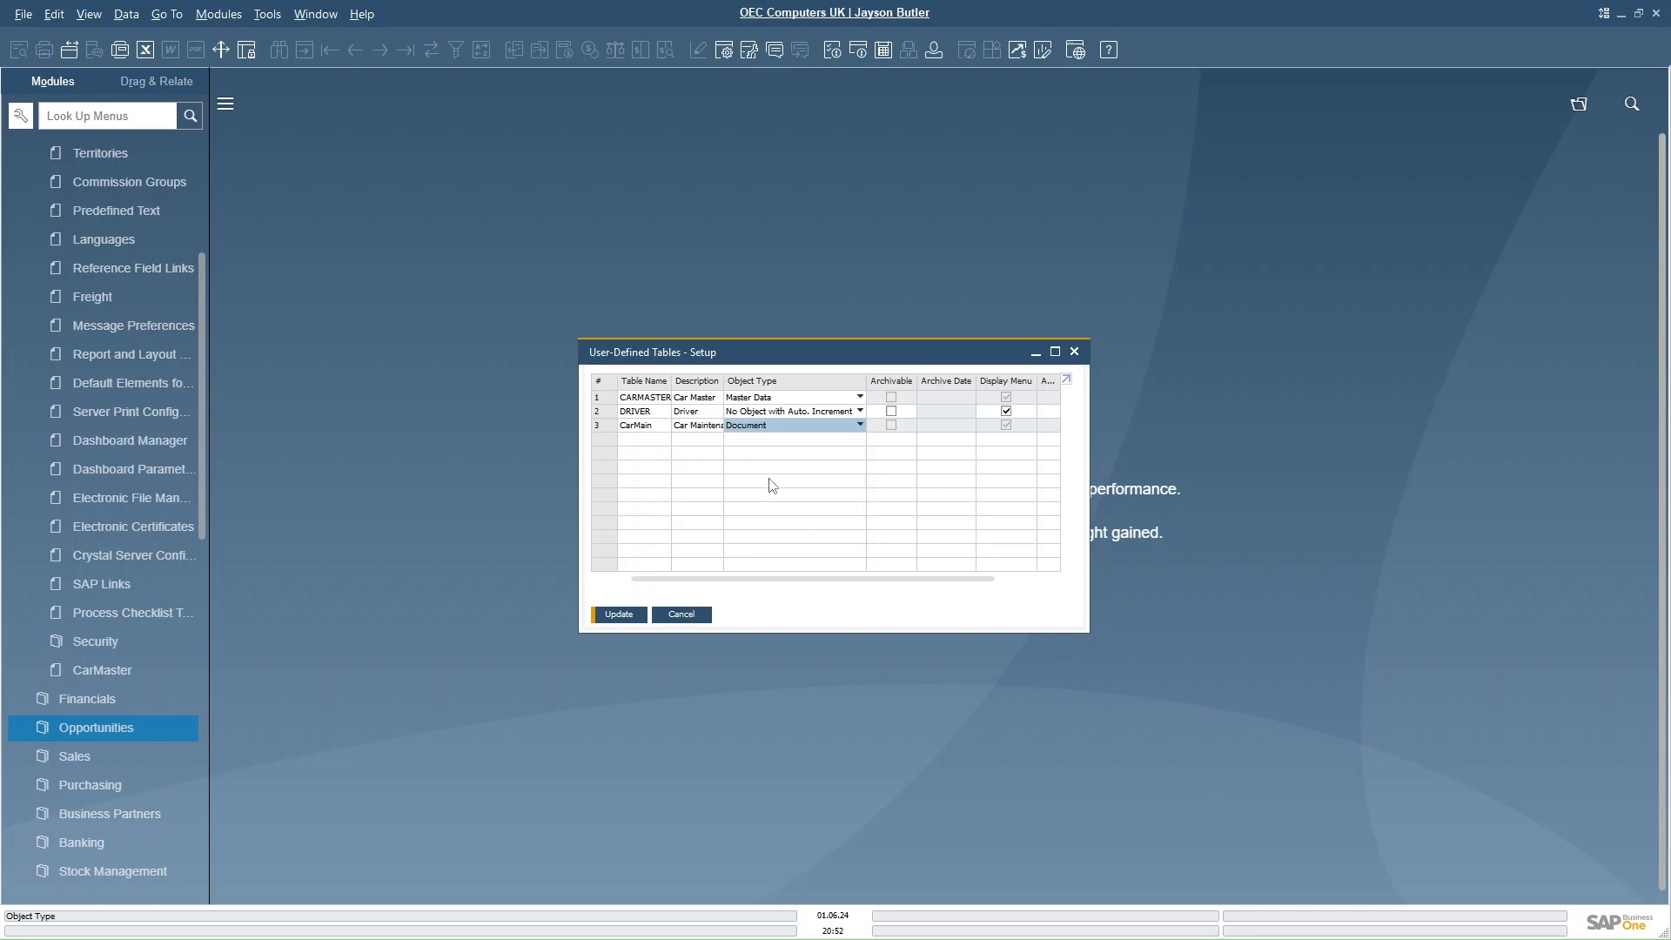
{"action": "left_click", "coordinate": [614, 616]}
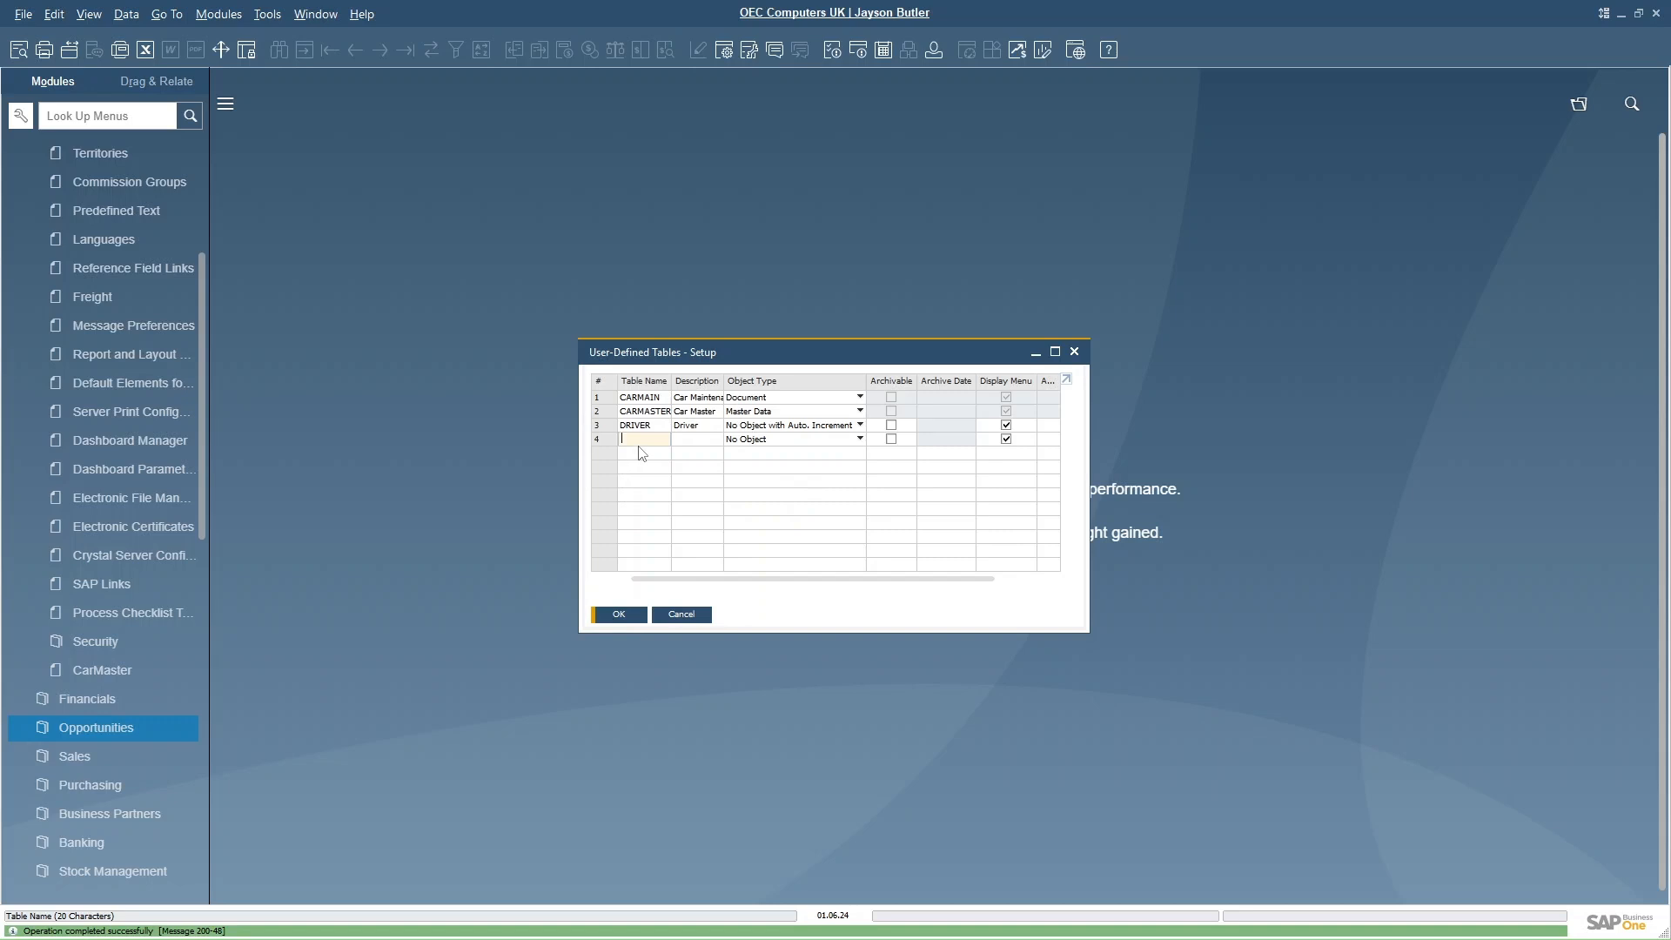
- Add a user-defined table CarMainTrans described as Car maintenance detail with object type Document Rows
{"action": "type", "text": "C"}
{"action": "type", "text": "arMi"}
{"action": "type", "text": "inT"}
{"action": "type", "text": "rans"}
{"action": "key", "text": "Tab"}
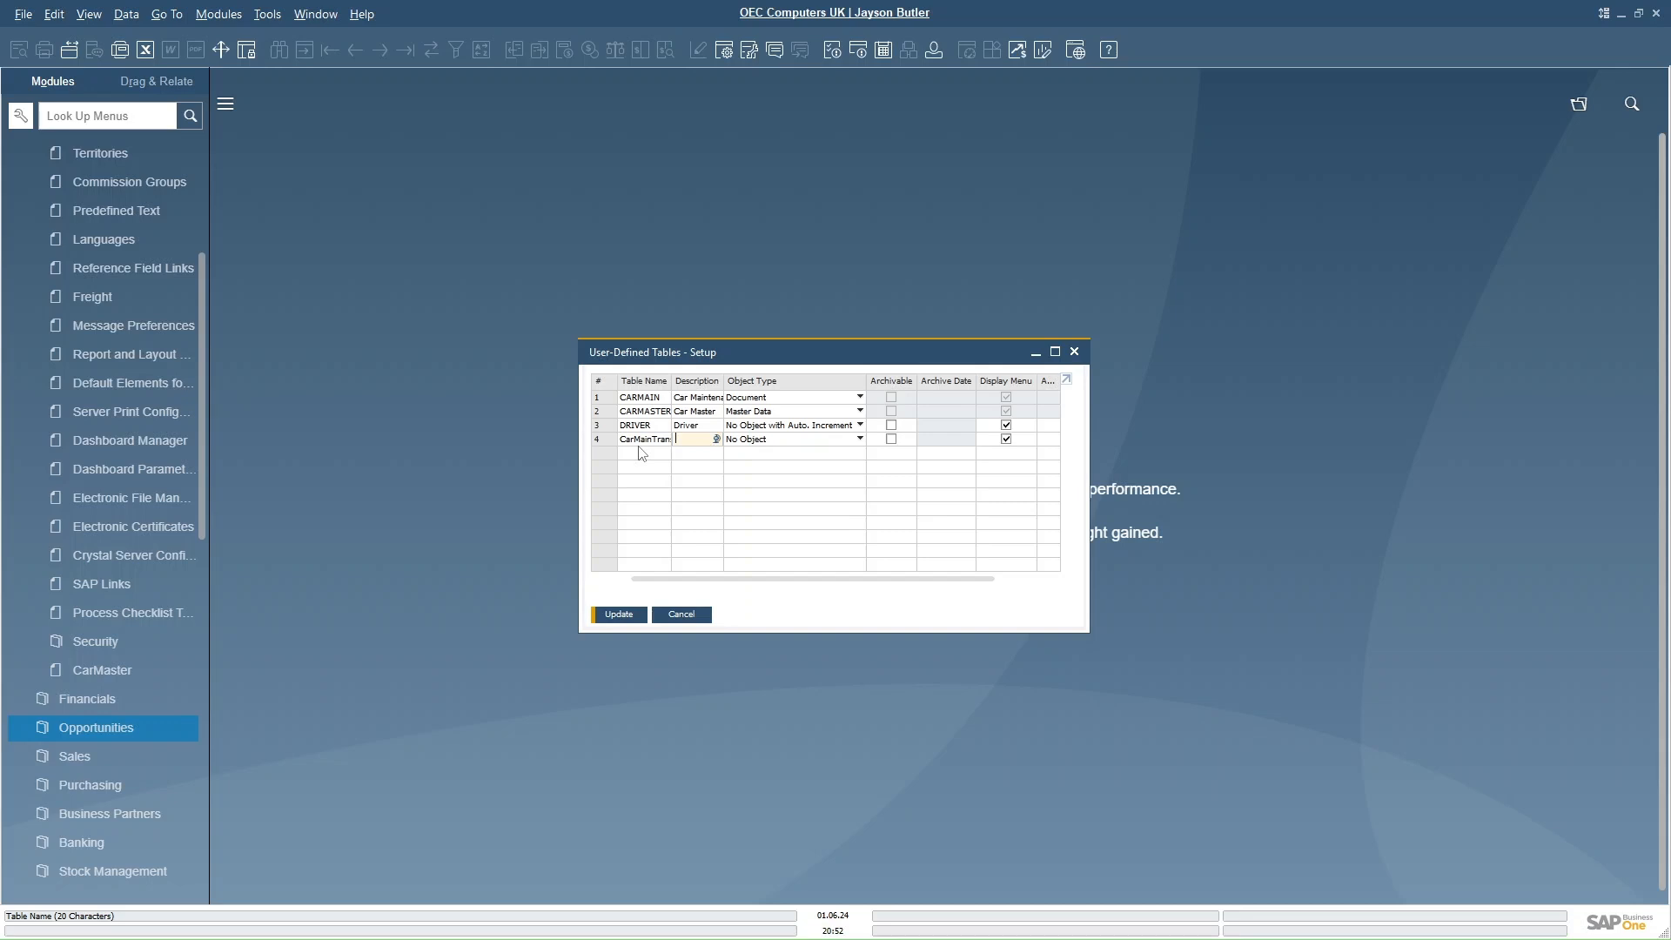
{"action": "type", "text": "C"}
{"action": "type", "text": "ar"}
{"action": "type", "text": " maintenanc"}
{"action": "type", "text": "e d"}
{"action": "type", "text": "eta"}
{"action": "left_click", "coordinate": [851, 440]}
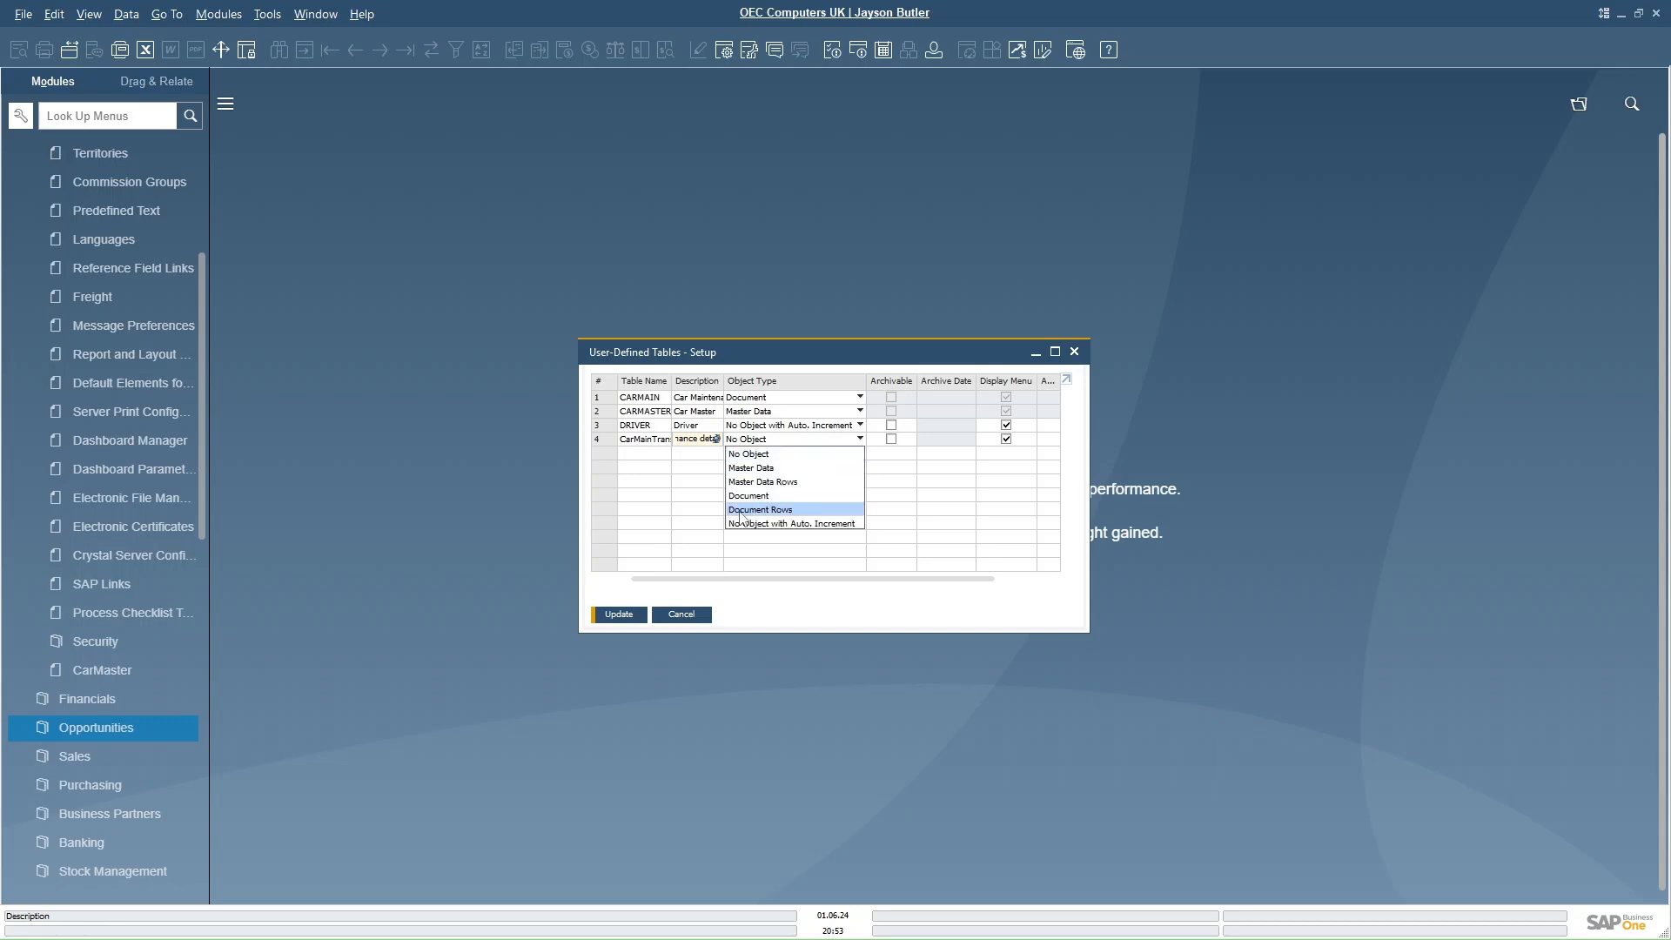
{"action": "left_click", "coordinate": [769, 510]}
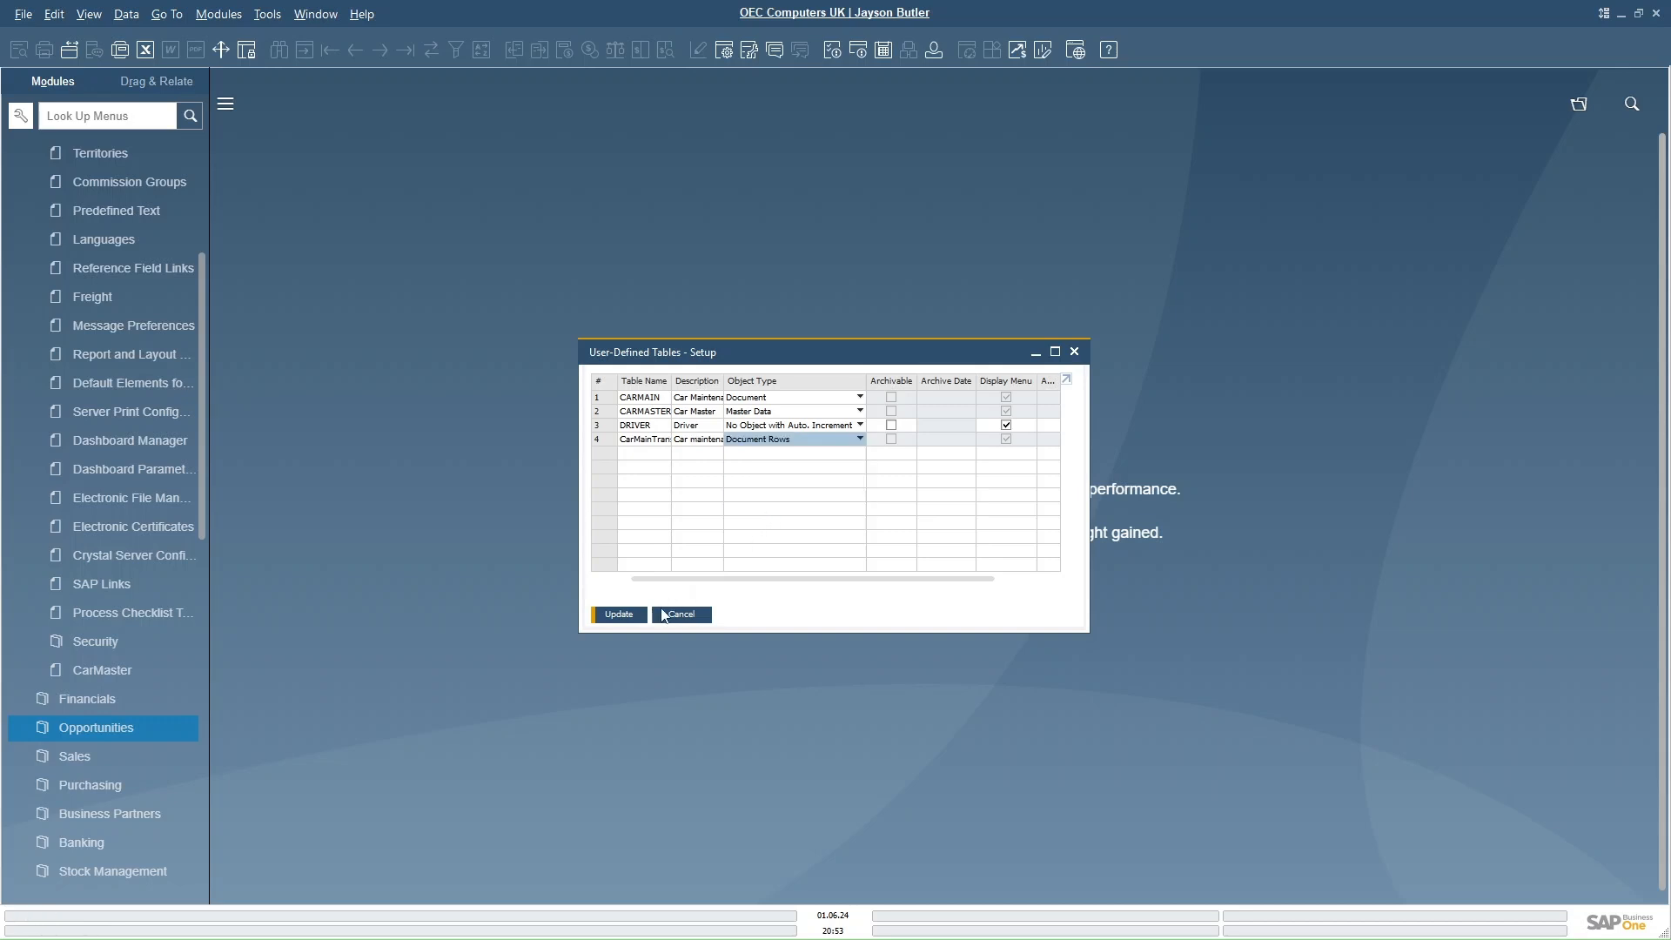
{"action": "left_click", "coordinate": [625, 616]}
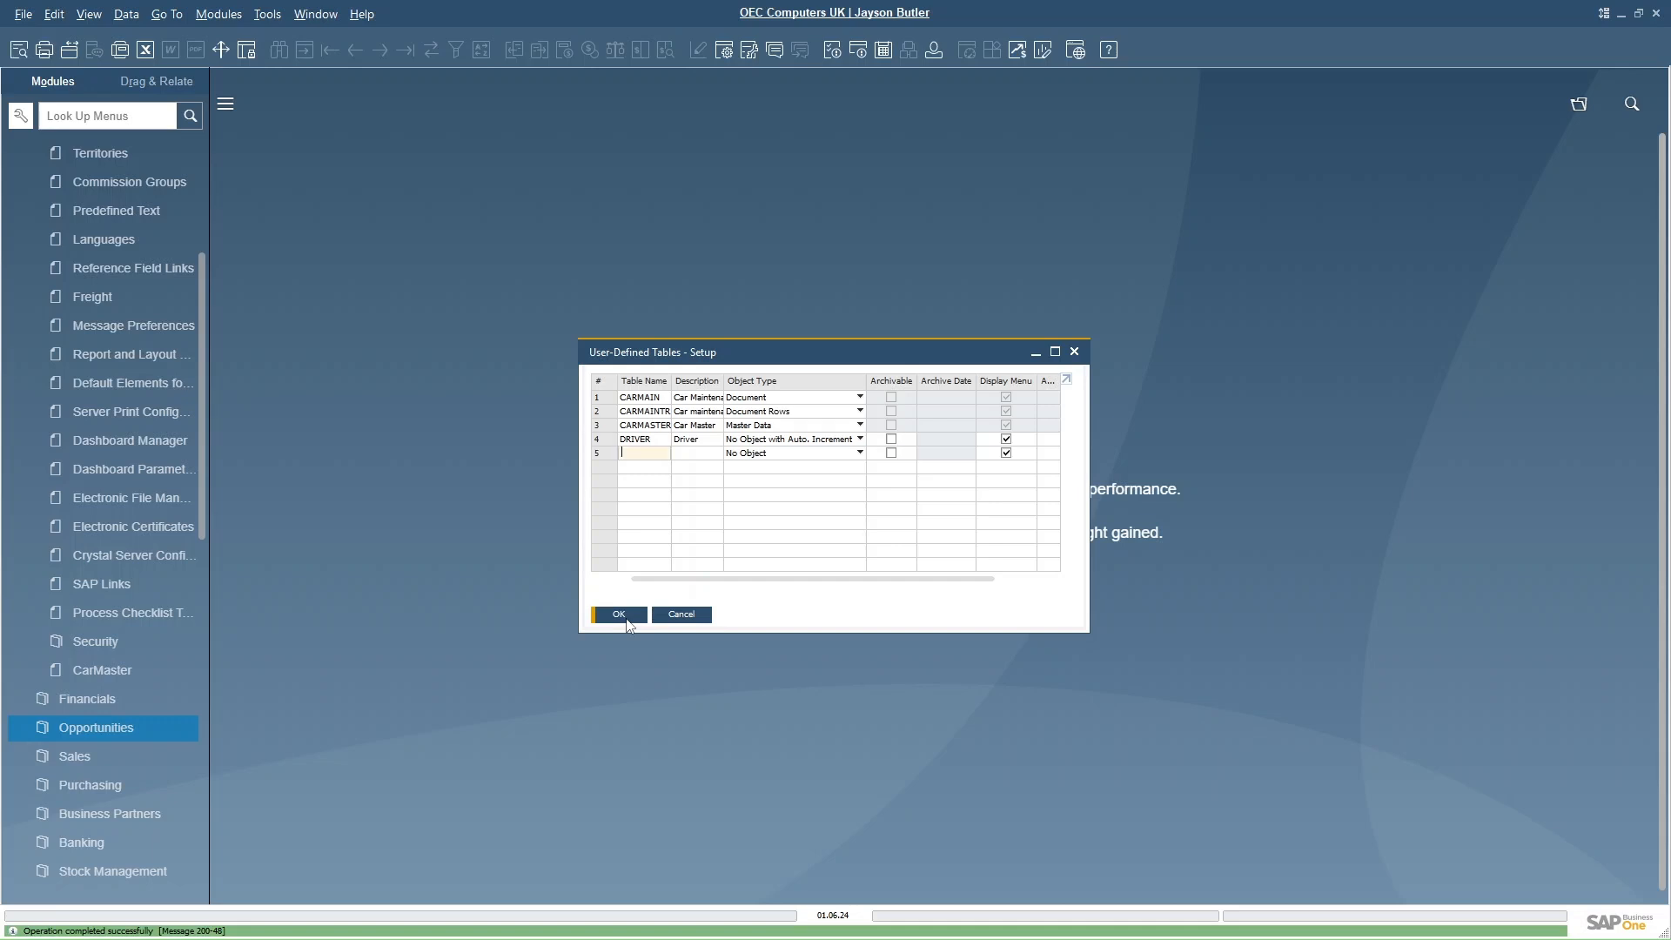
{"action": "left_click", "coordinate": [618, 614]}
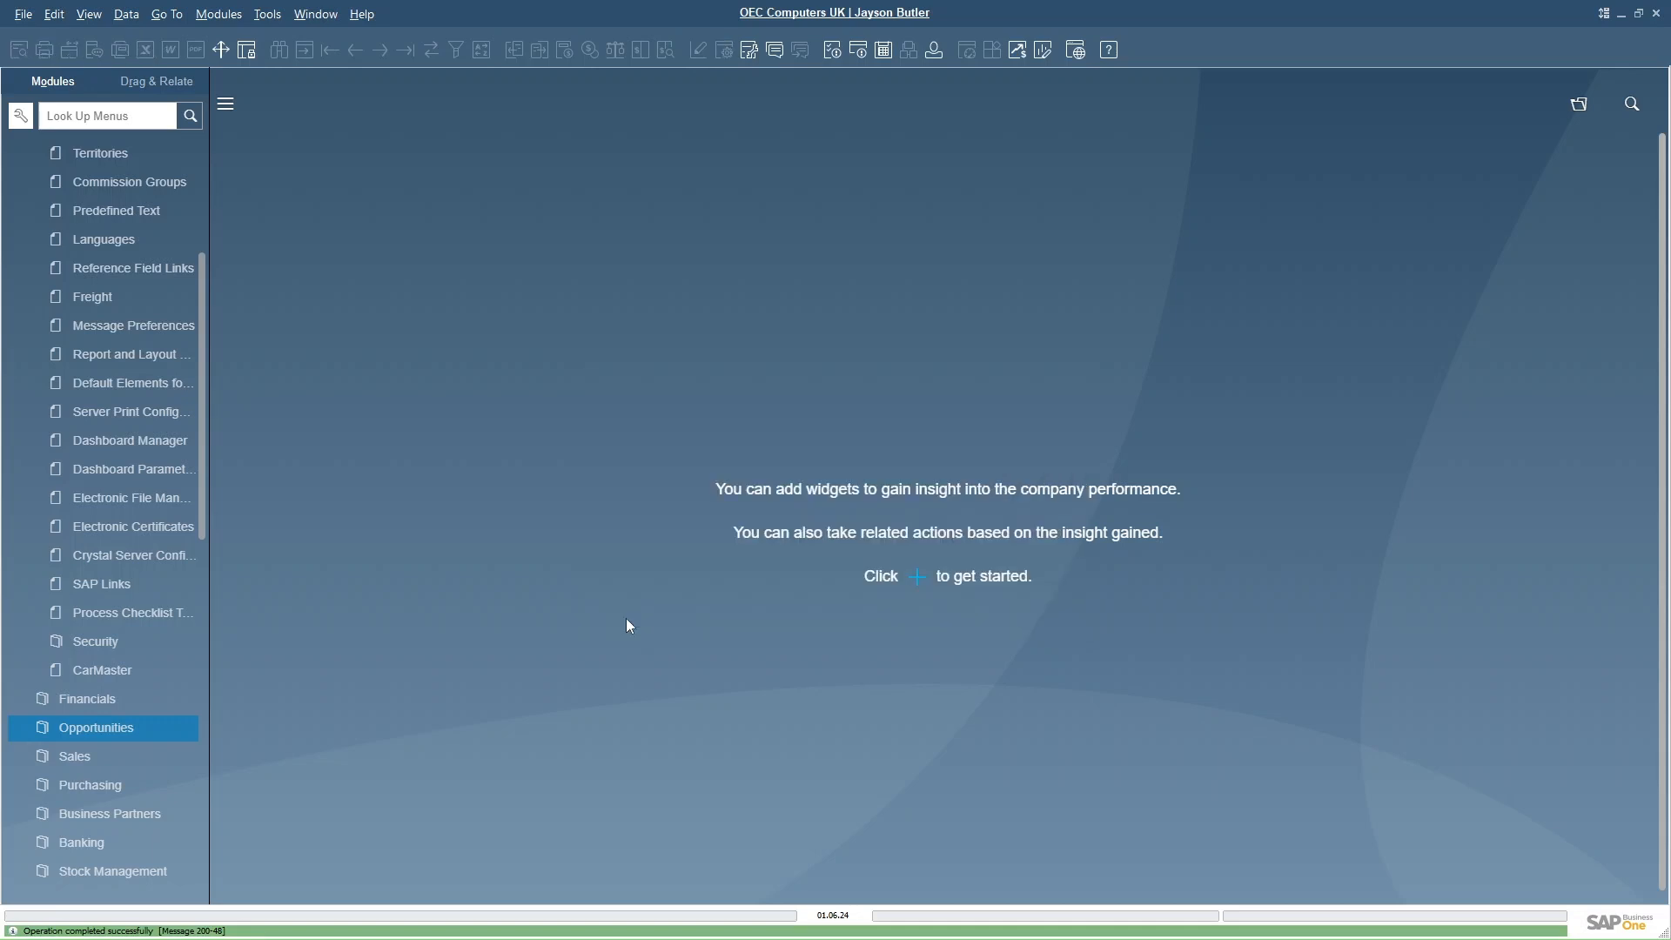
- Add a Date field MainDueDate, described Maintenace due date, to the Car Maintenance table
{"action": "left_click", "coordinate": [267, 15]}
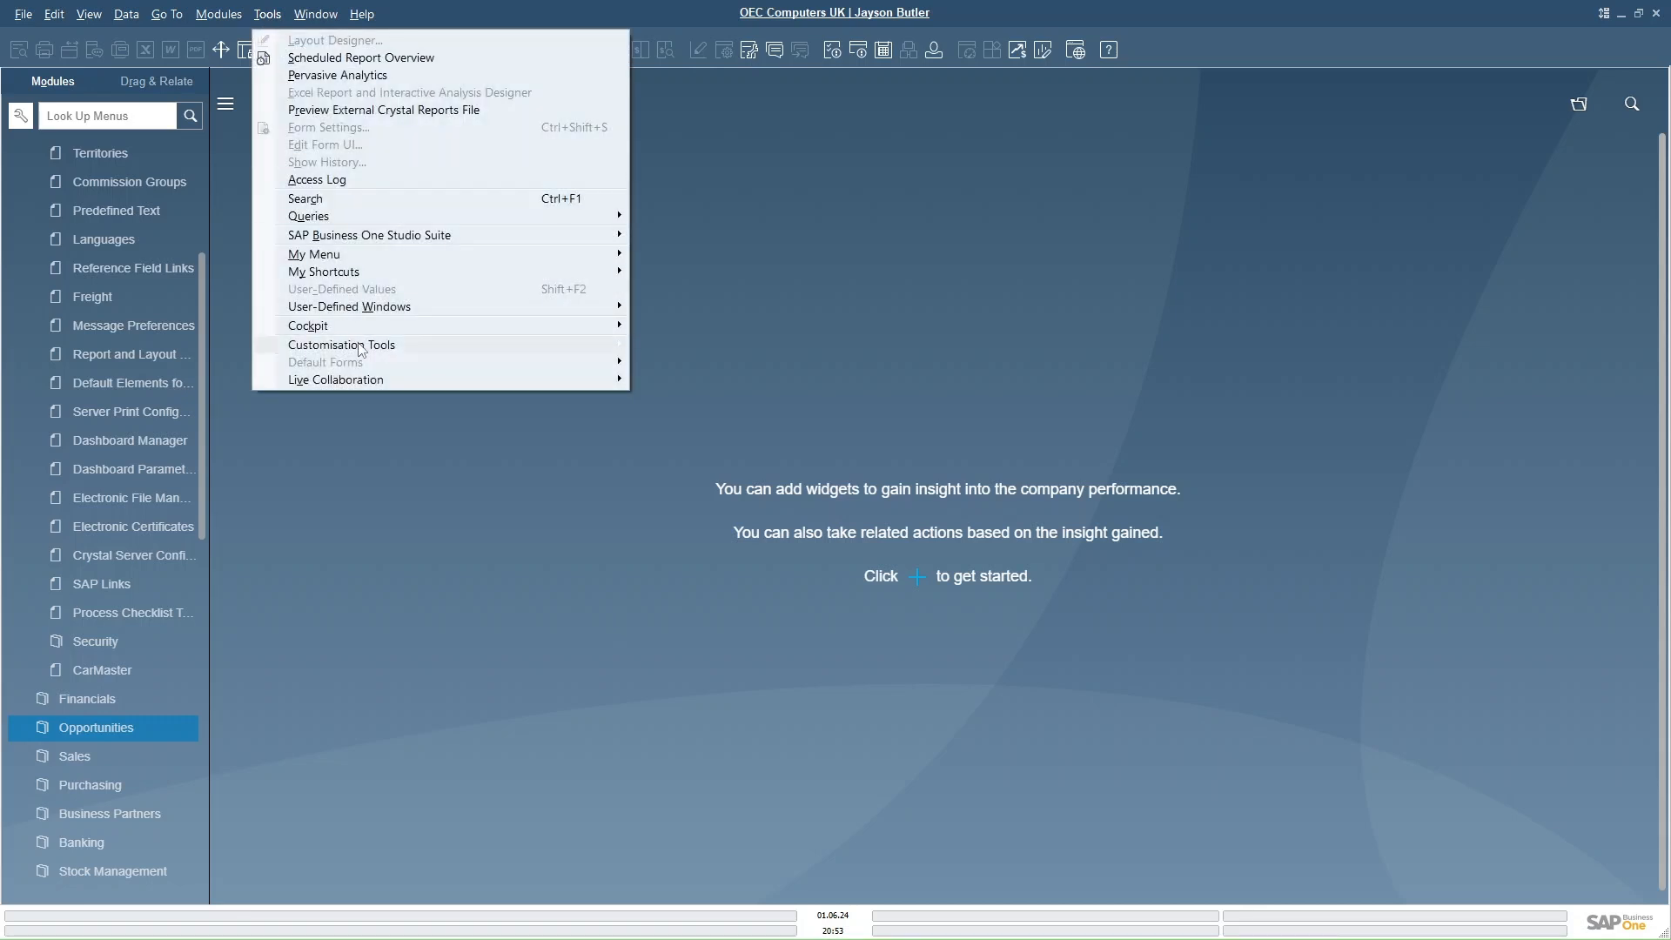
{"action": "mouse_move", "coordinate": [359, 348]}
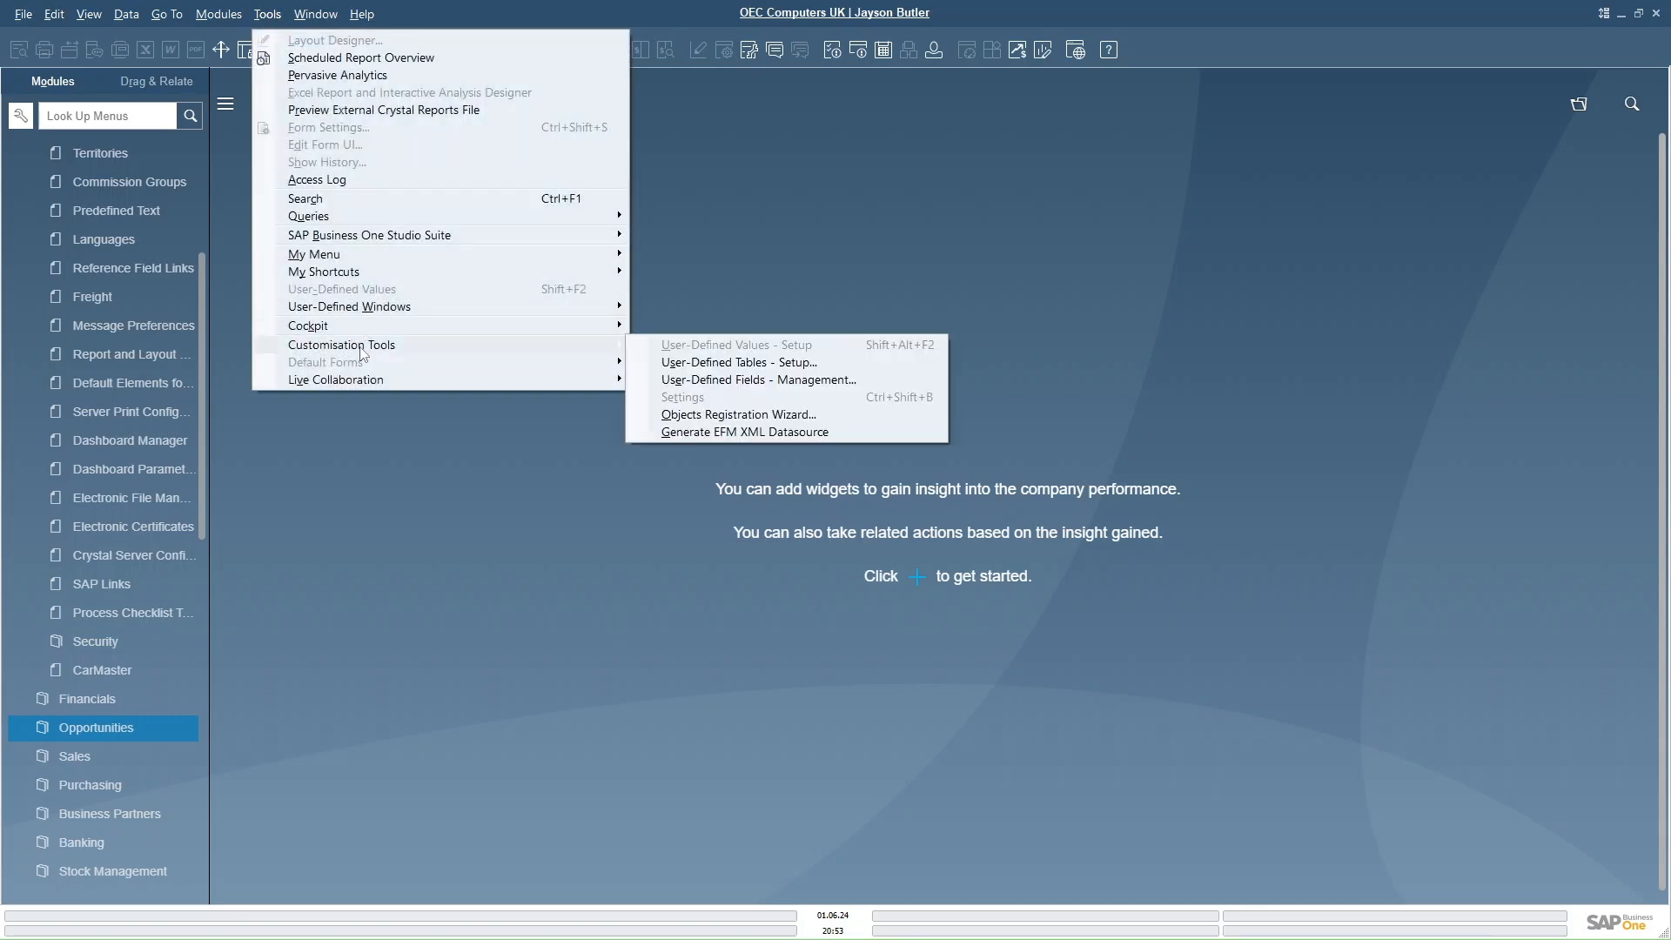
{"action": "left_click", "coordinate": [742, 380]}
{"action": "left_click", "coordinate": [539, 479]}
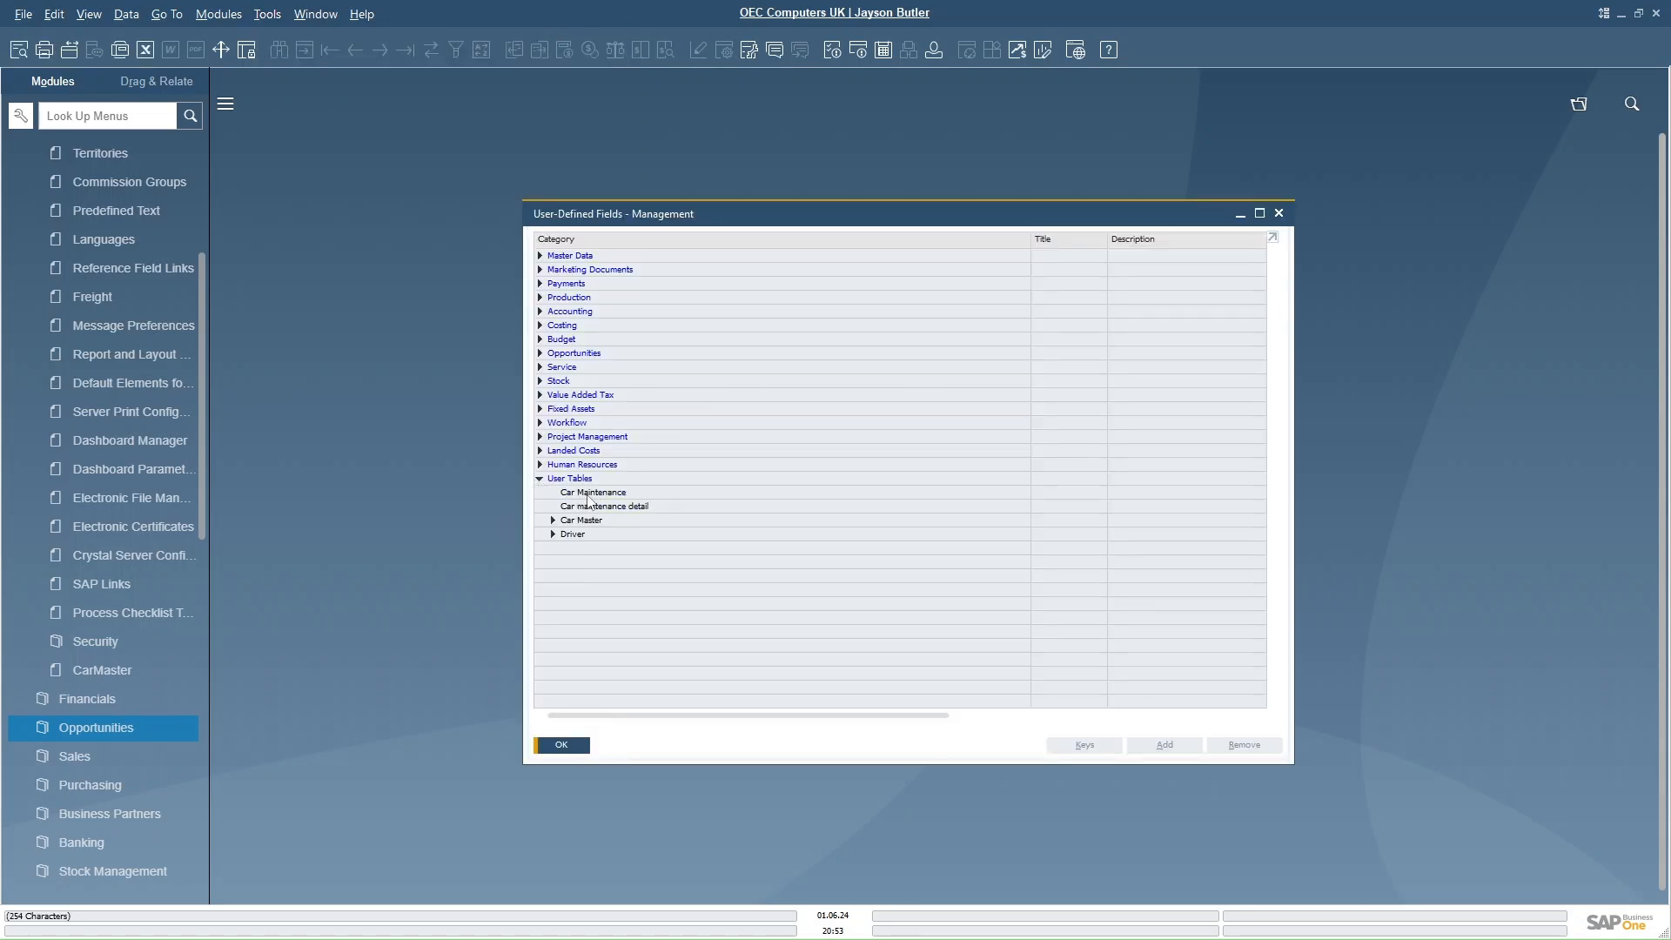
{"action": "left_click", "coordinate": [588, 494]}
{"action": "left_click", "coordinate": [1165, 746]}
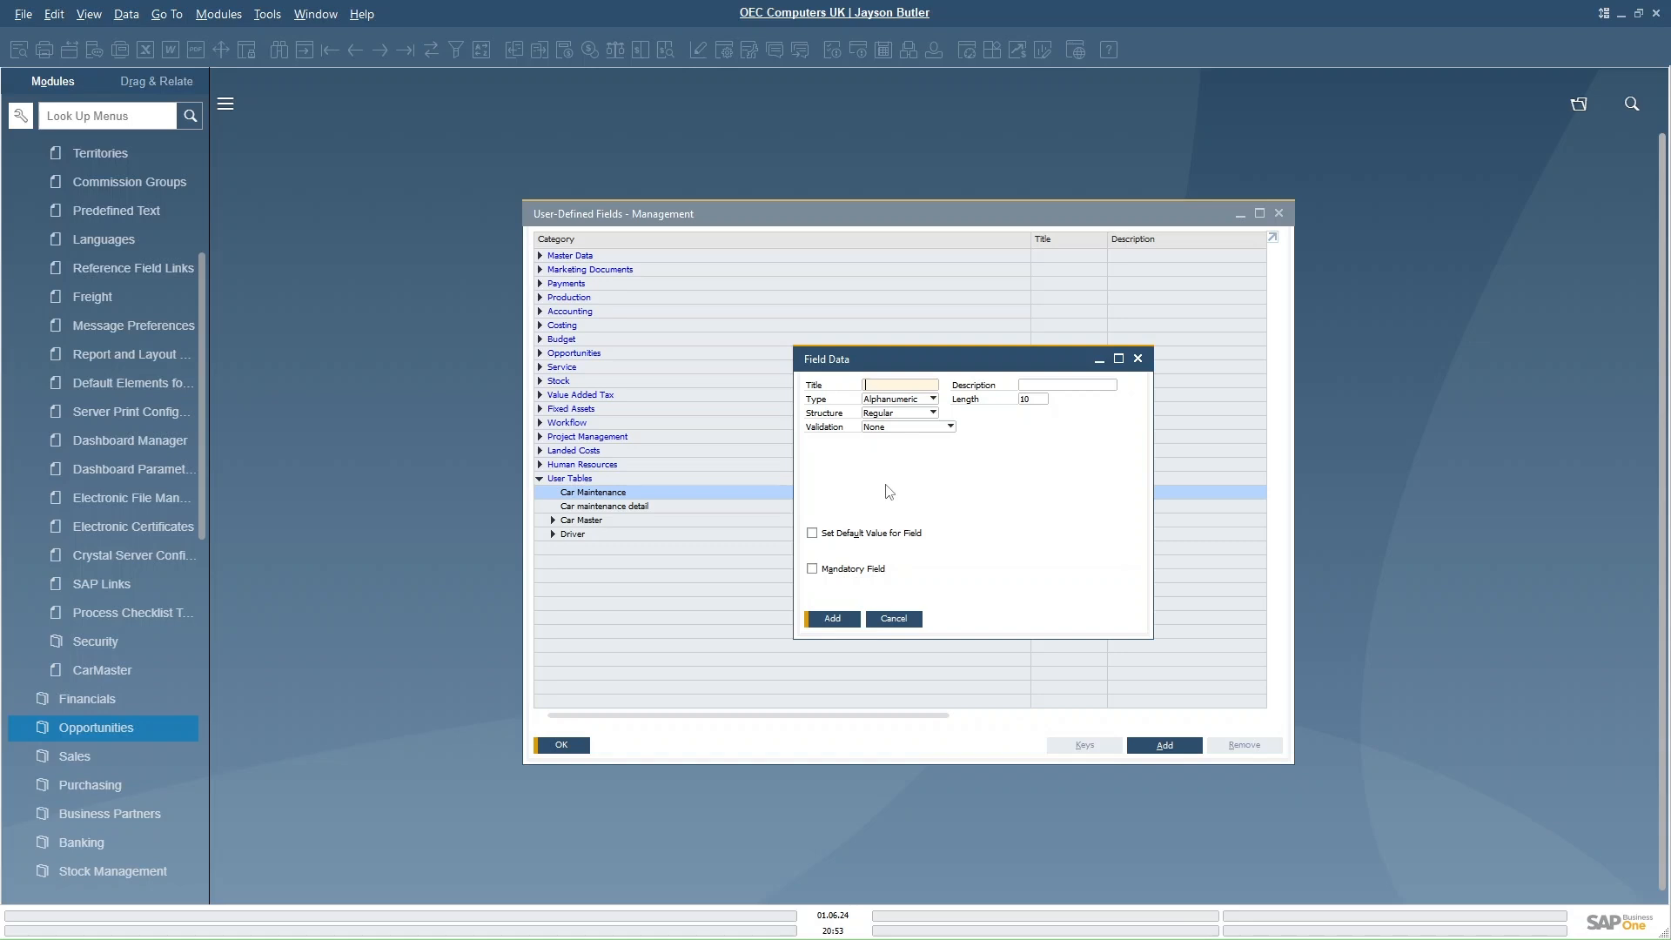
{"action": "type", "text": "Du"}
{"action": "type", "text": "Mai"}
{"action": "type", "text": "nDueDate"}
{"action": "key", "text": "Tab"}
{"action": "type", "text": "M"}
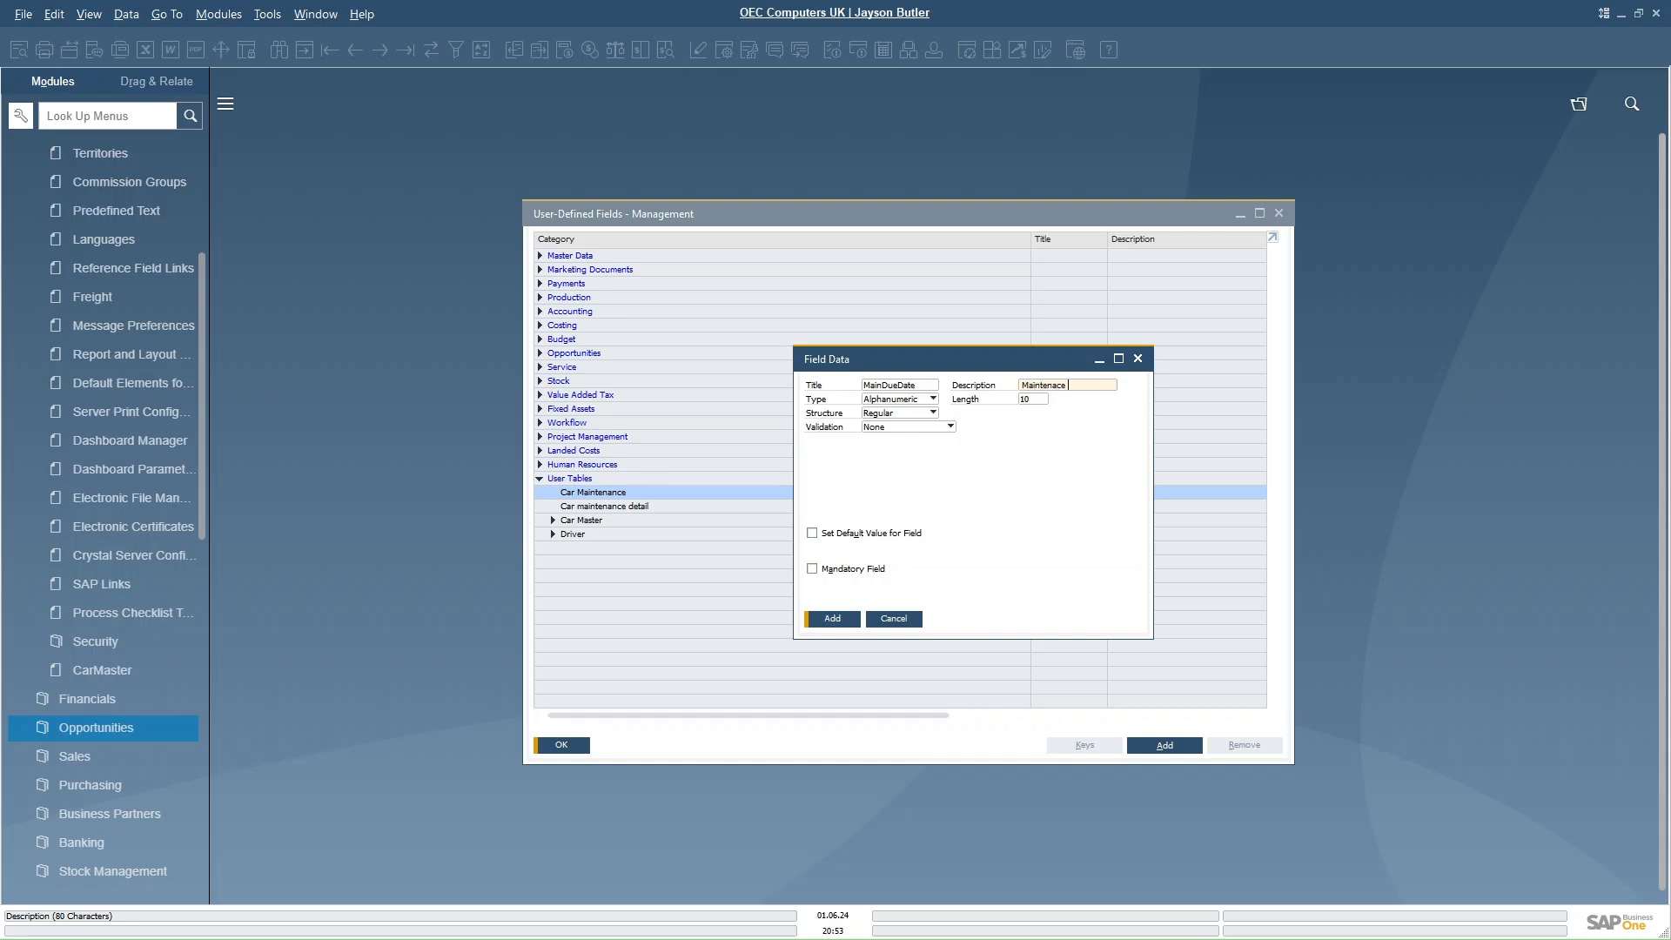
{"action": "type", "text": "aintenace due date"}
{"action": "left_click", "coordinate": [928, 400]}
{"action": "left_click", "coordinate": [905, 441]}
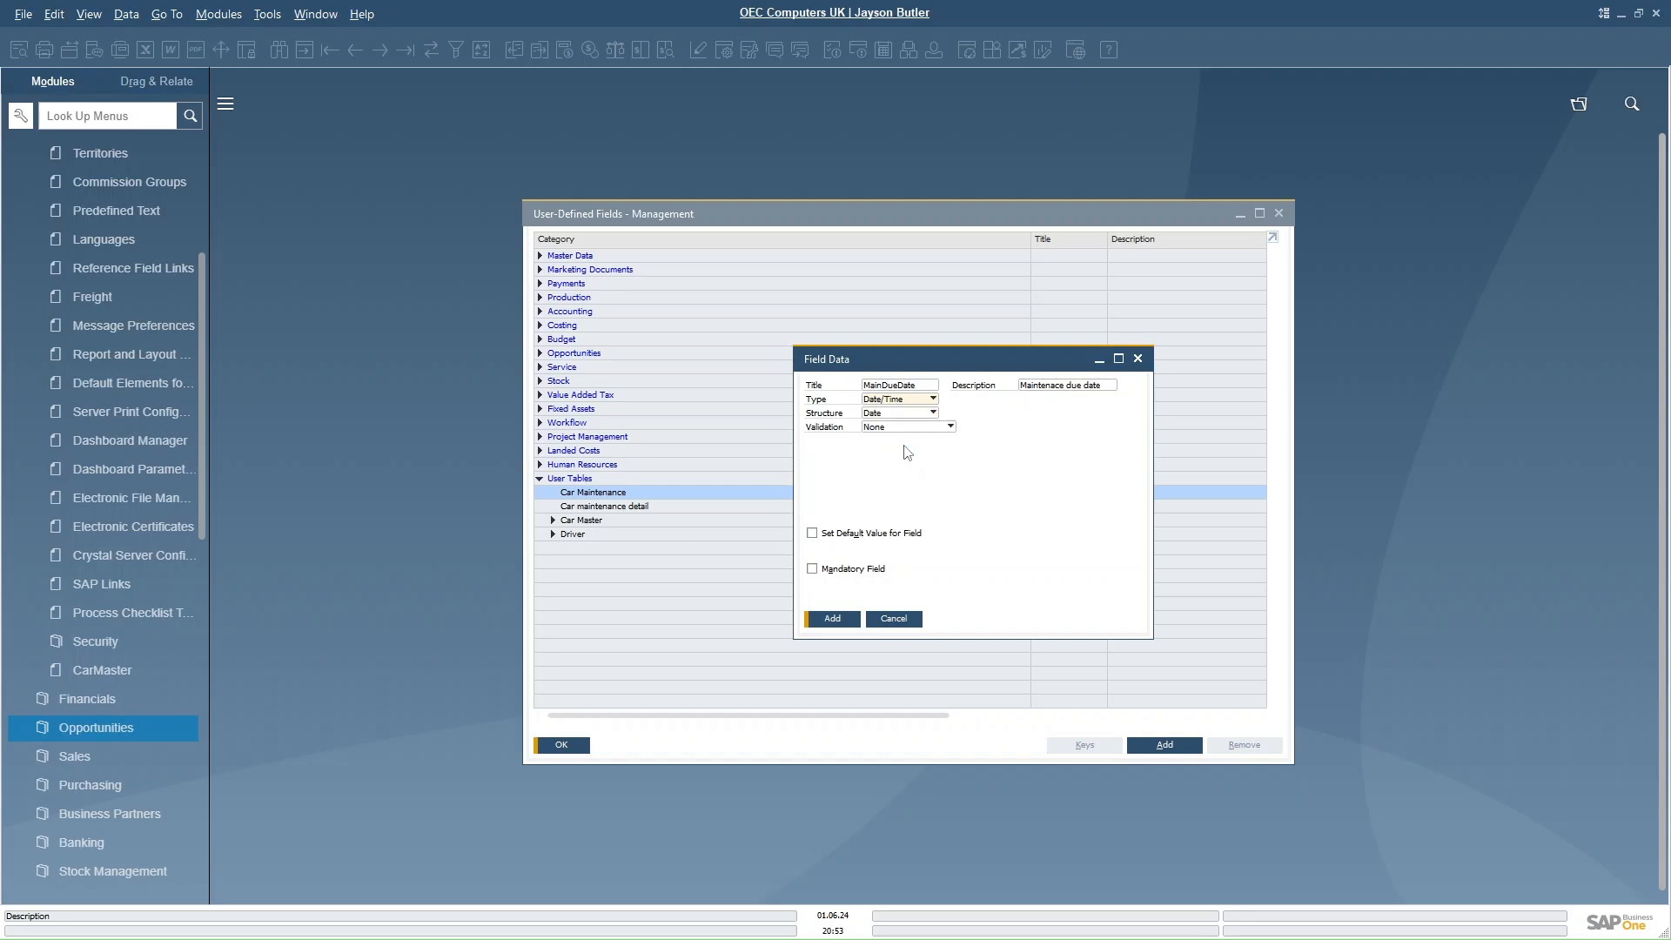
{"action": "left_click", "coordinate": [833, 619]}
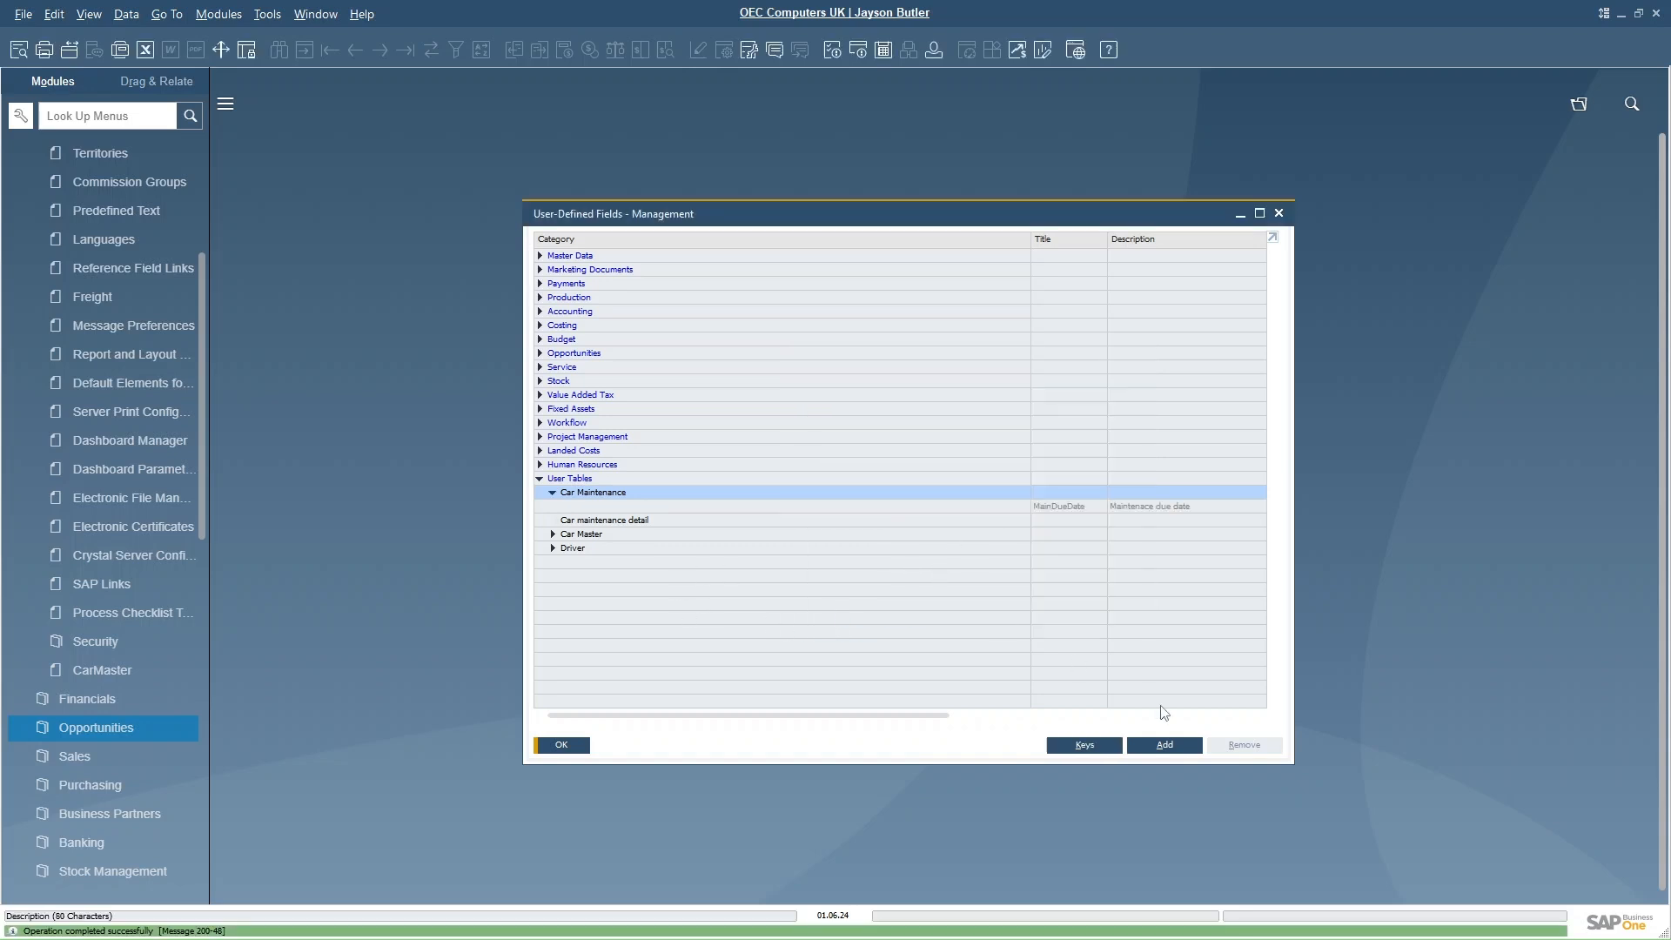
- Add a Date field NextDueDate, described Next Due Date, to the Car Maintenance table
{"action": "left_click", "coordinate": [1163, 745]}
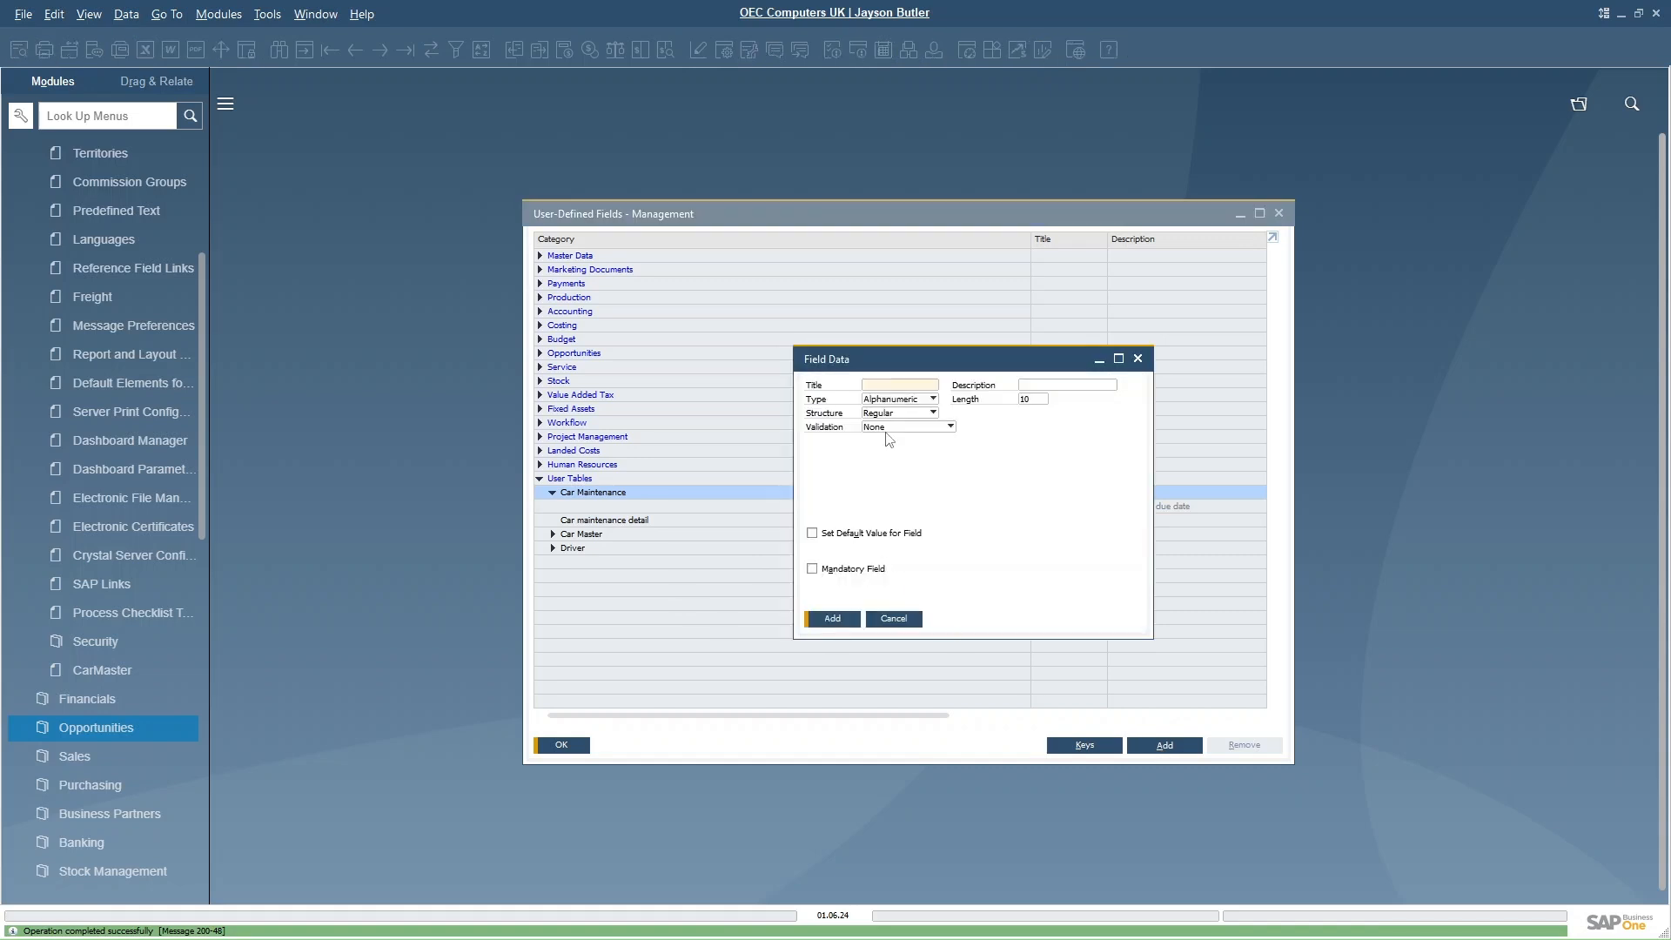
{"action": "type", "text": "NextDueDate"}
{"action": "key", "text": "Tab"}
{"action": "type", "text": "Next Due Dat"}
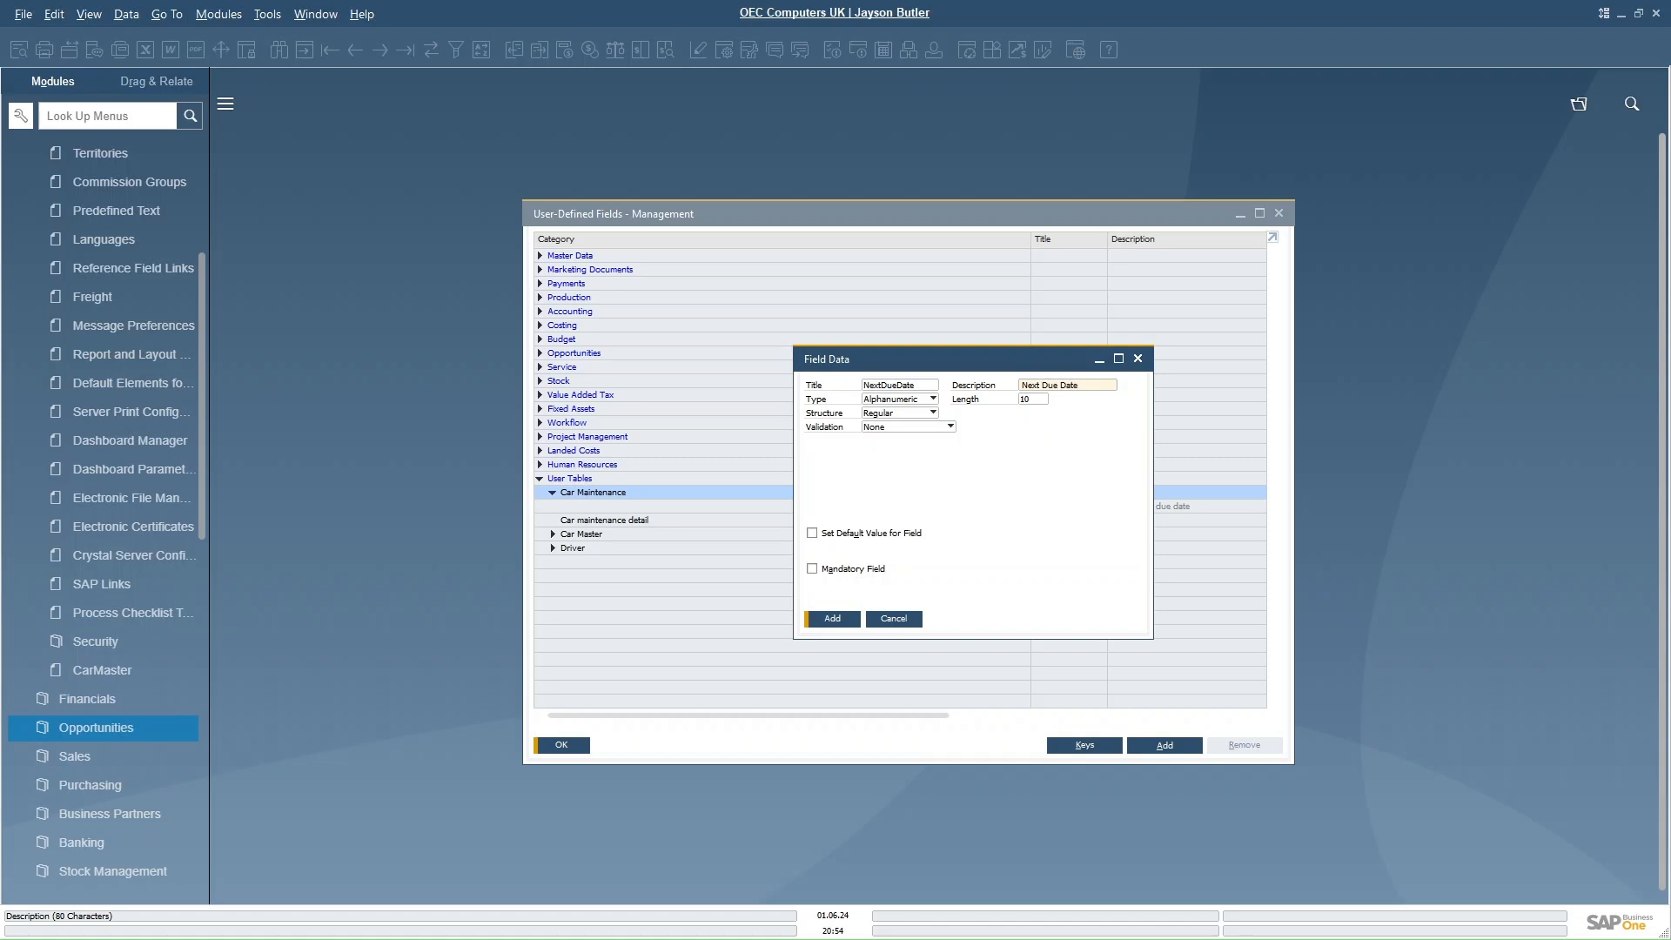
{"action": "left_click", "coordinate": [898, 399]}
{"action": "left_click", "coordinate": [892, 444]}
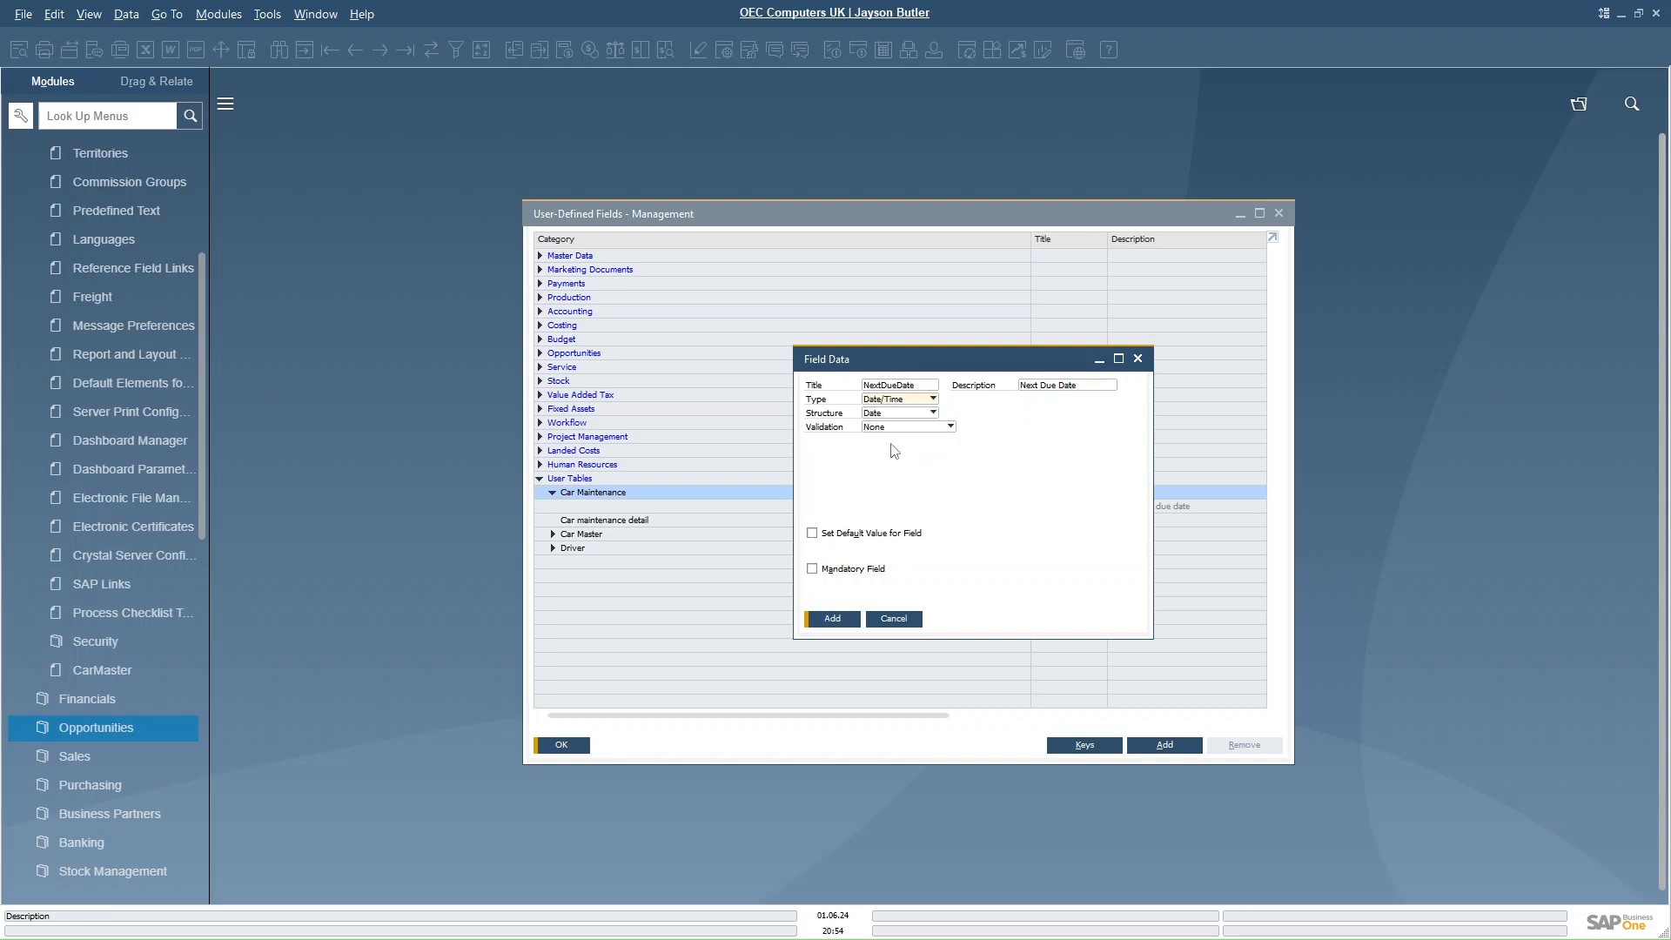
{"action": "left_click", "coordinate": [832, 619]}
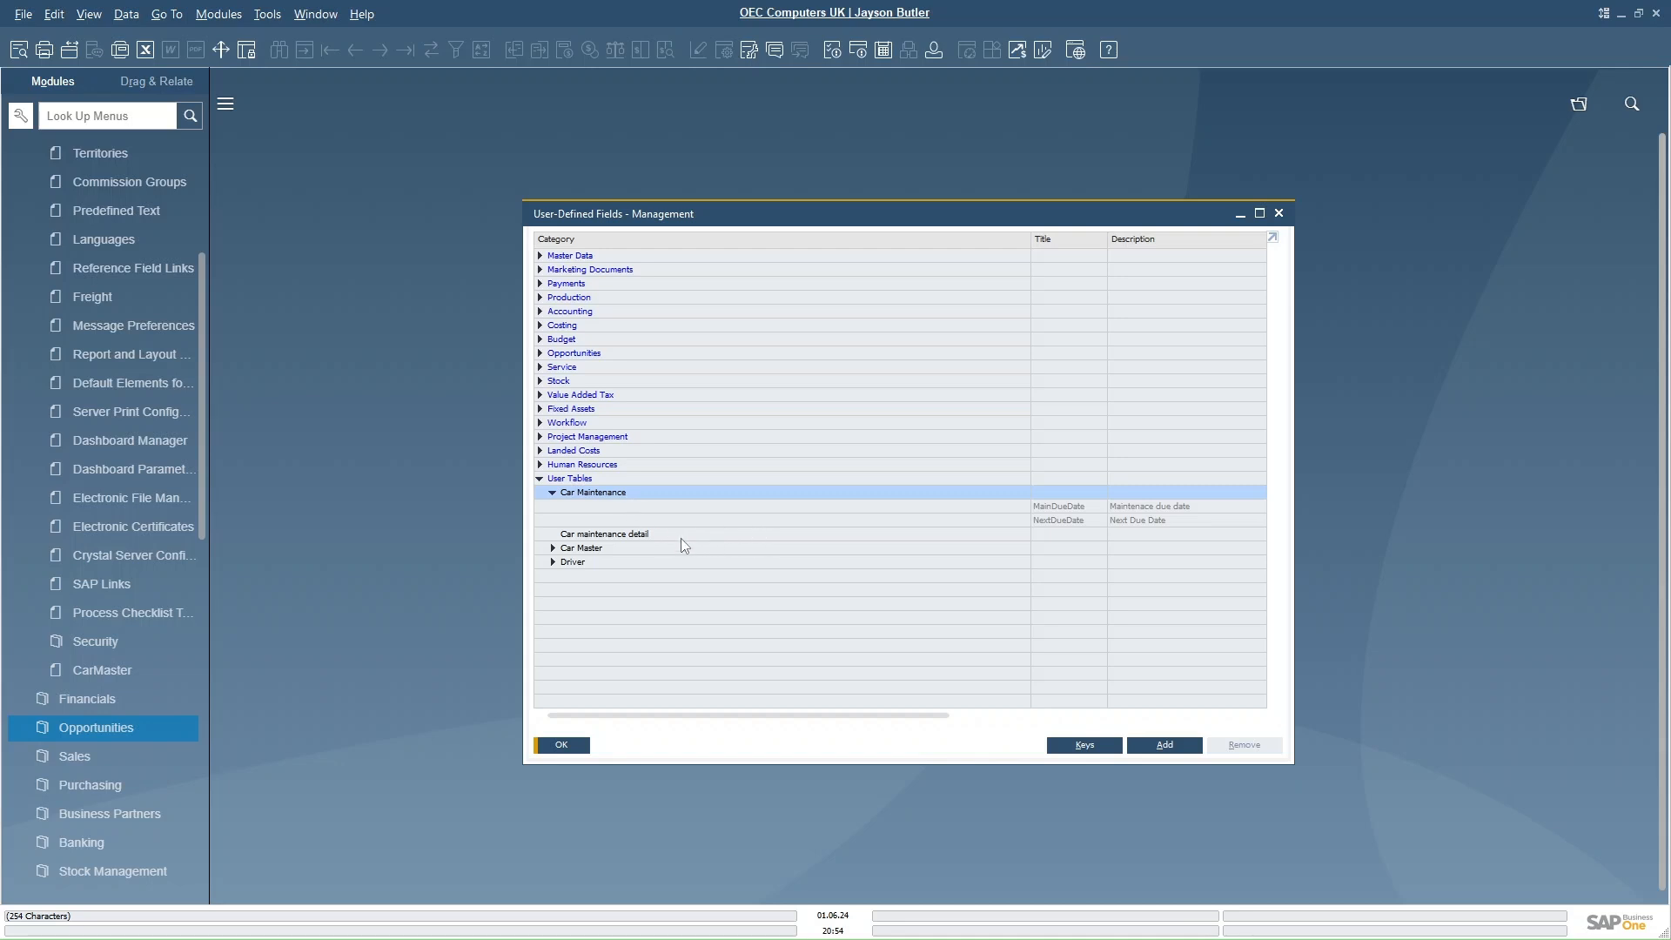
- Add a field PartNo, described Part number, with length 5 to the Car maintenance detail table
{"action": "left_click", "coordinate": [633, 538]}
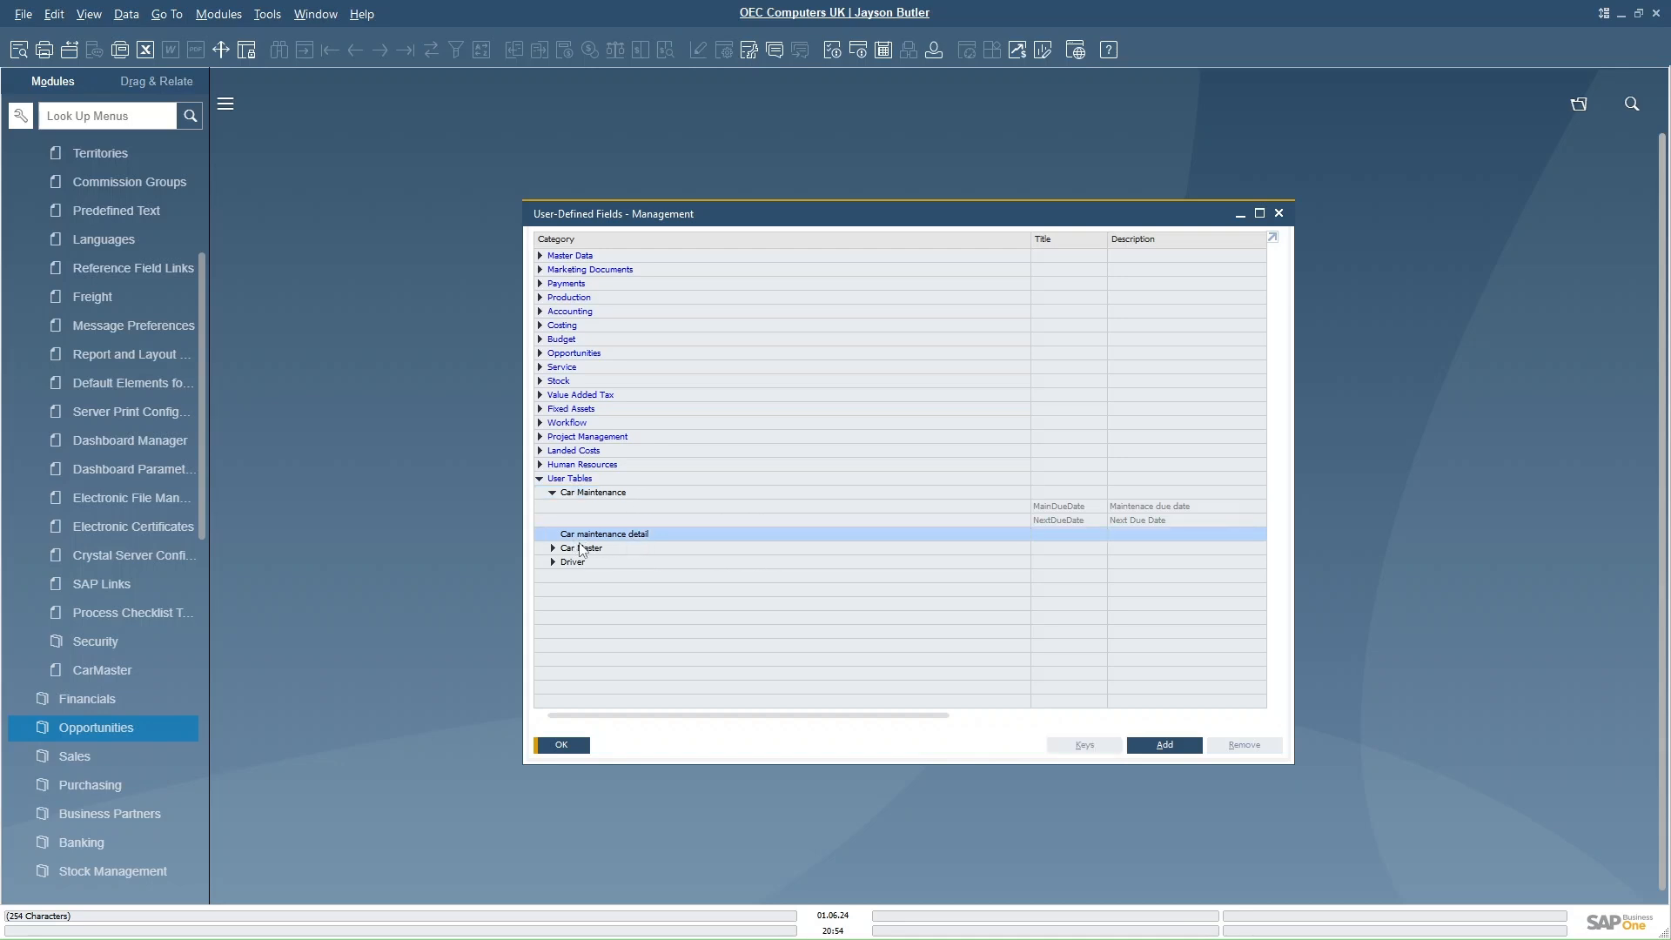
{"action": "left_click", "coordinate": [1164, 745]}
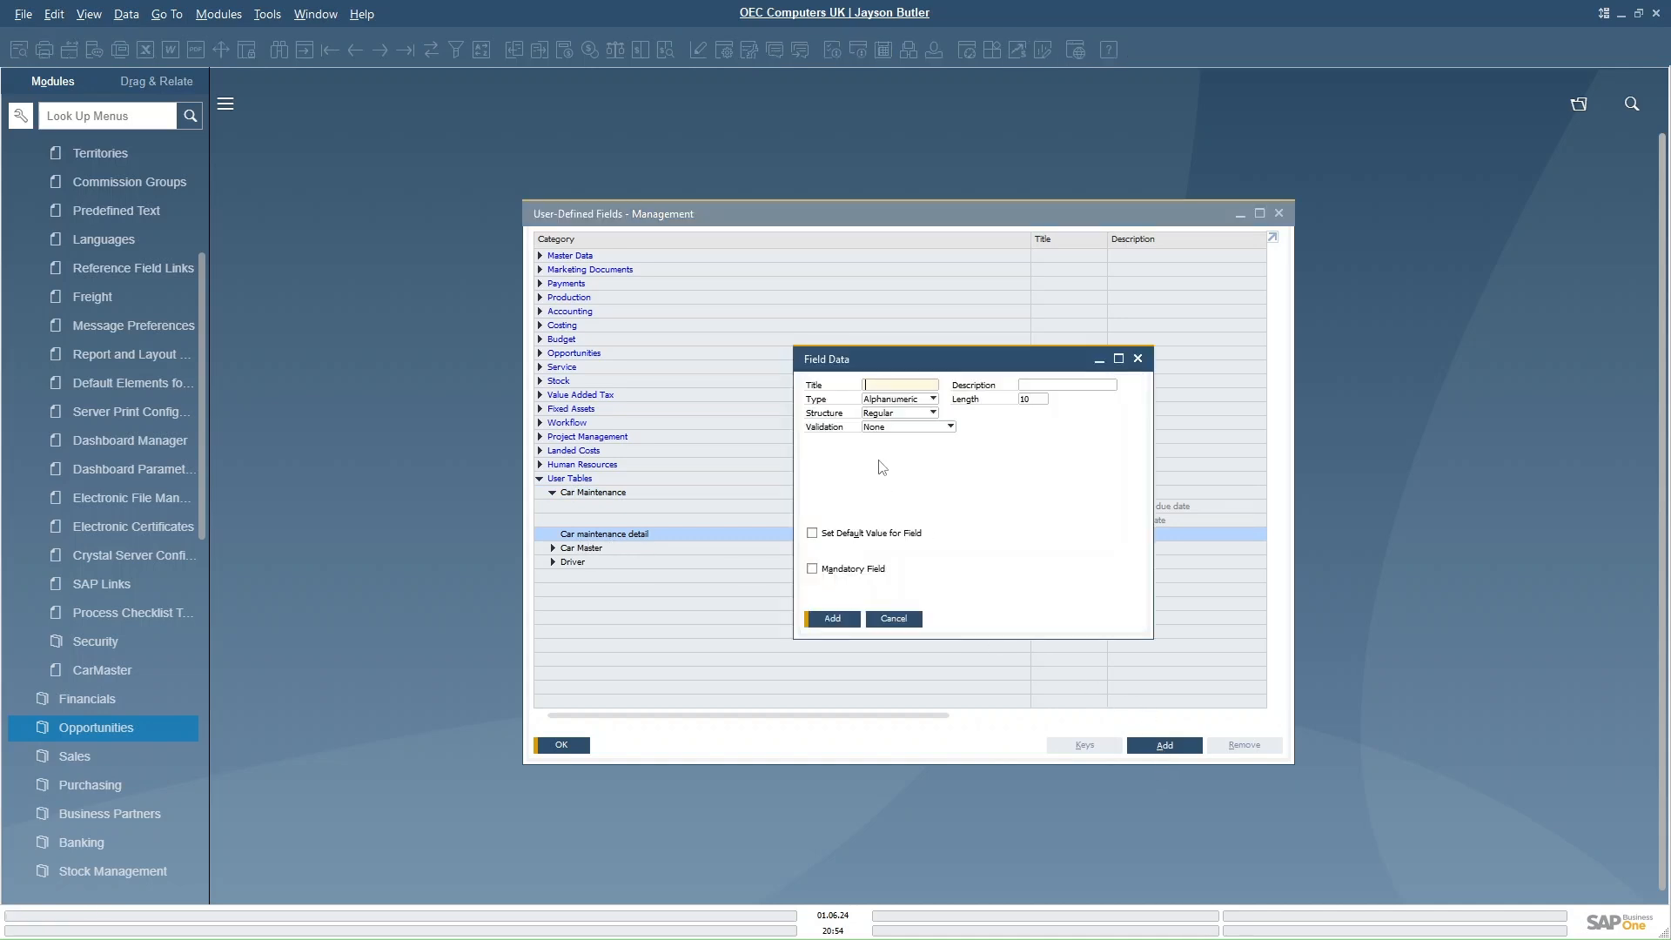
{"action": "type", "text": "PartNo"}
{"action": "key", "text": "Tab"}
{"action": "type", "text": "Part"}
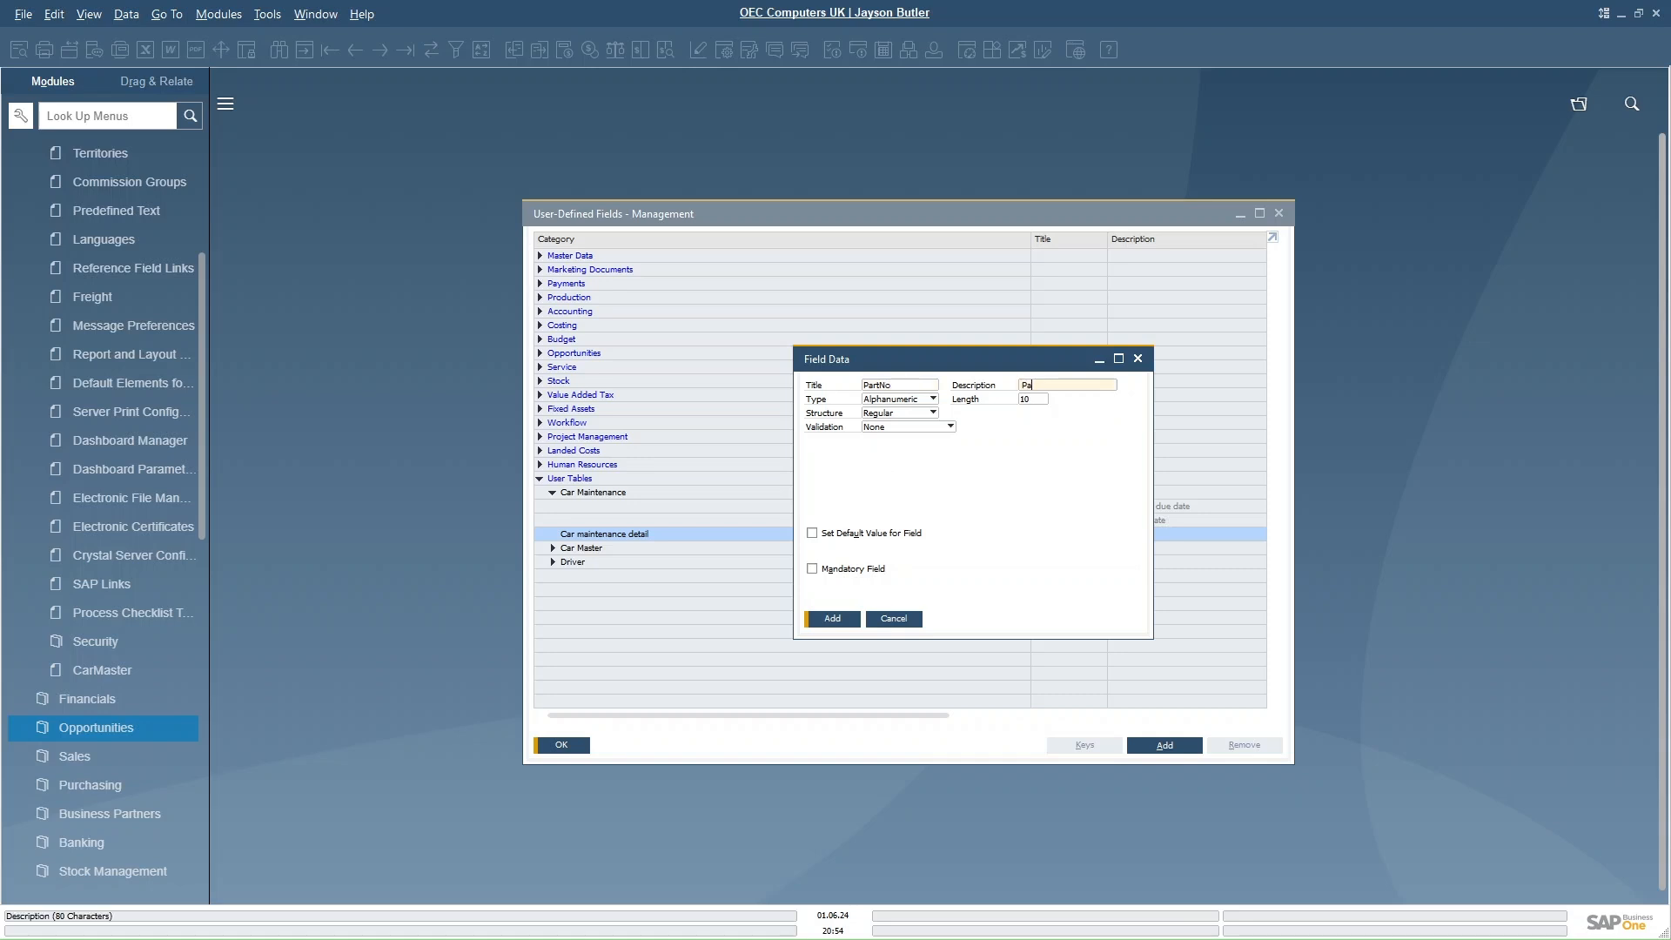
{"action": "type", "text": "num"}
{"action": "key", "text": "BackSpace"}
{"action": "key", "text": "BackSpace"}
{"action": "key", "text": "BackSpace"}
{"action": "type", "text": "number"}
{"action": "left_click", "coordinate": [1033, 400]}
{"action": "type", "text": "5"}
{"action": "left_click", "coordinate": [830, 620]}
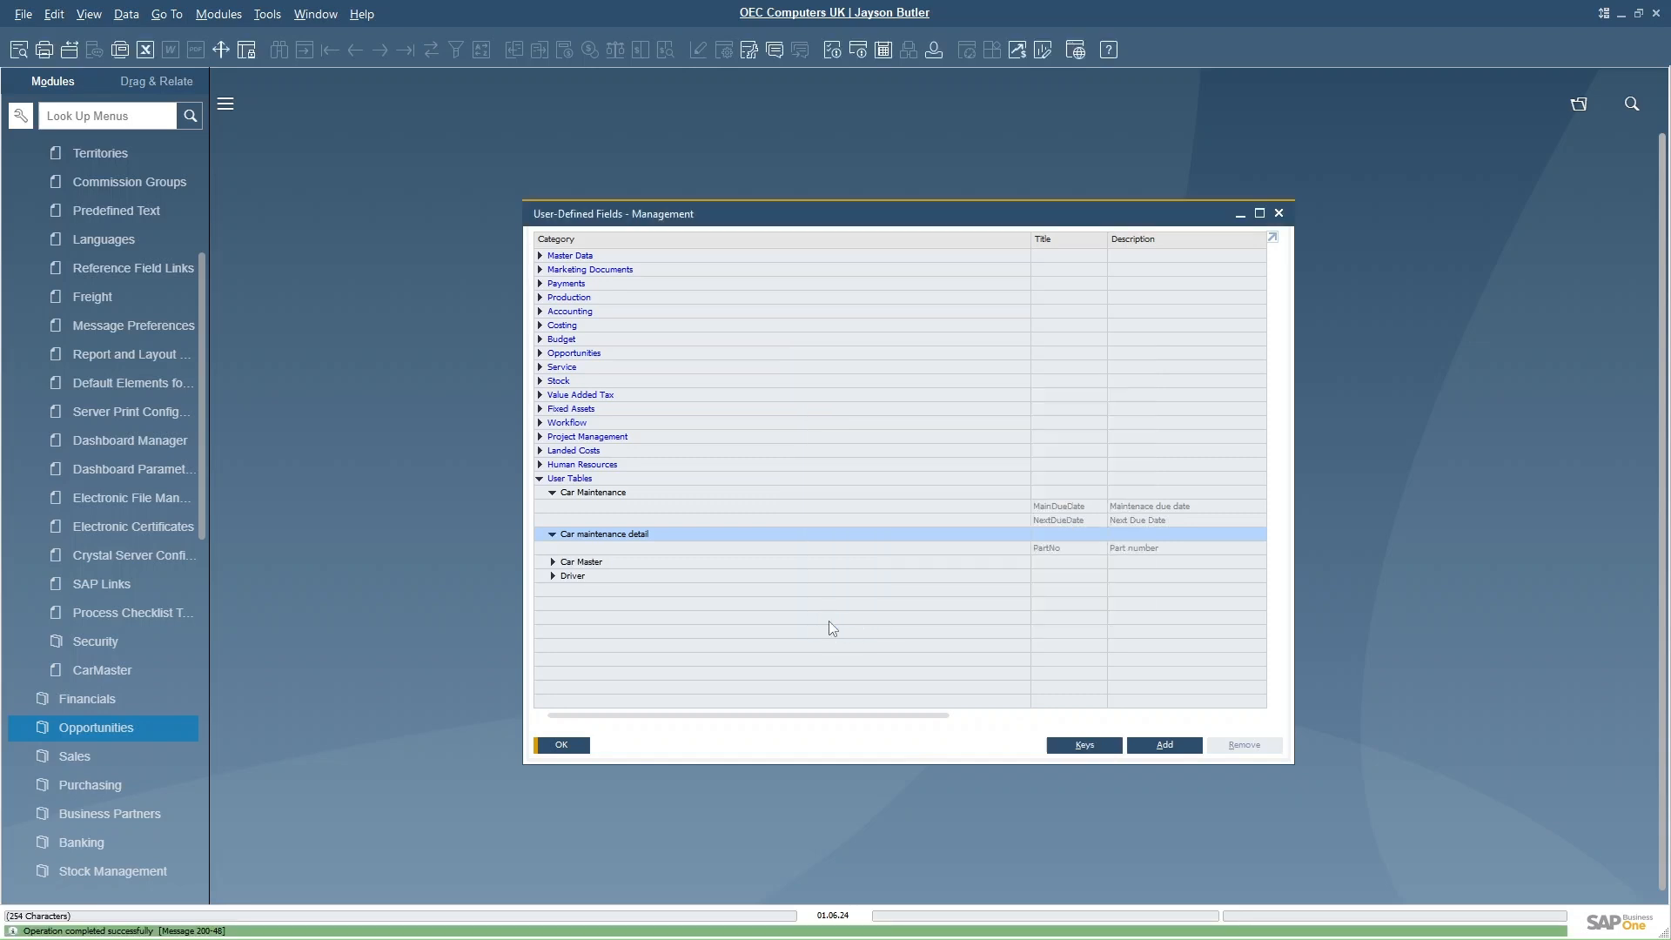
- Add a Units and Totals field Quantity, described Quantity, with Quantity structure to the Car maintenance detail table
{"action": "left_click", "coordinate": [1151, 748]}
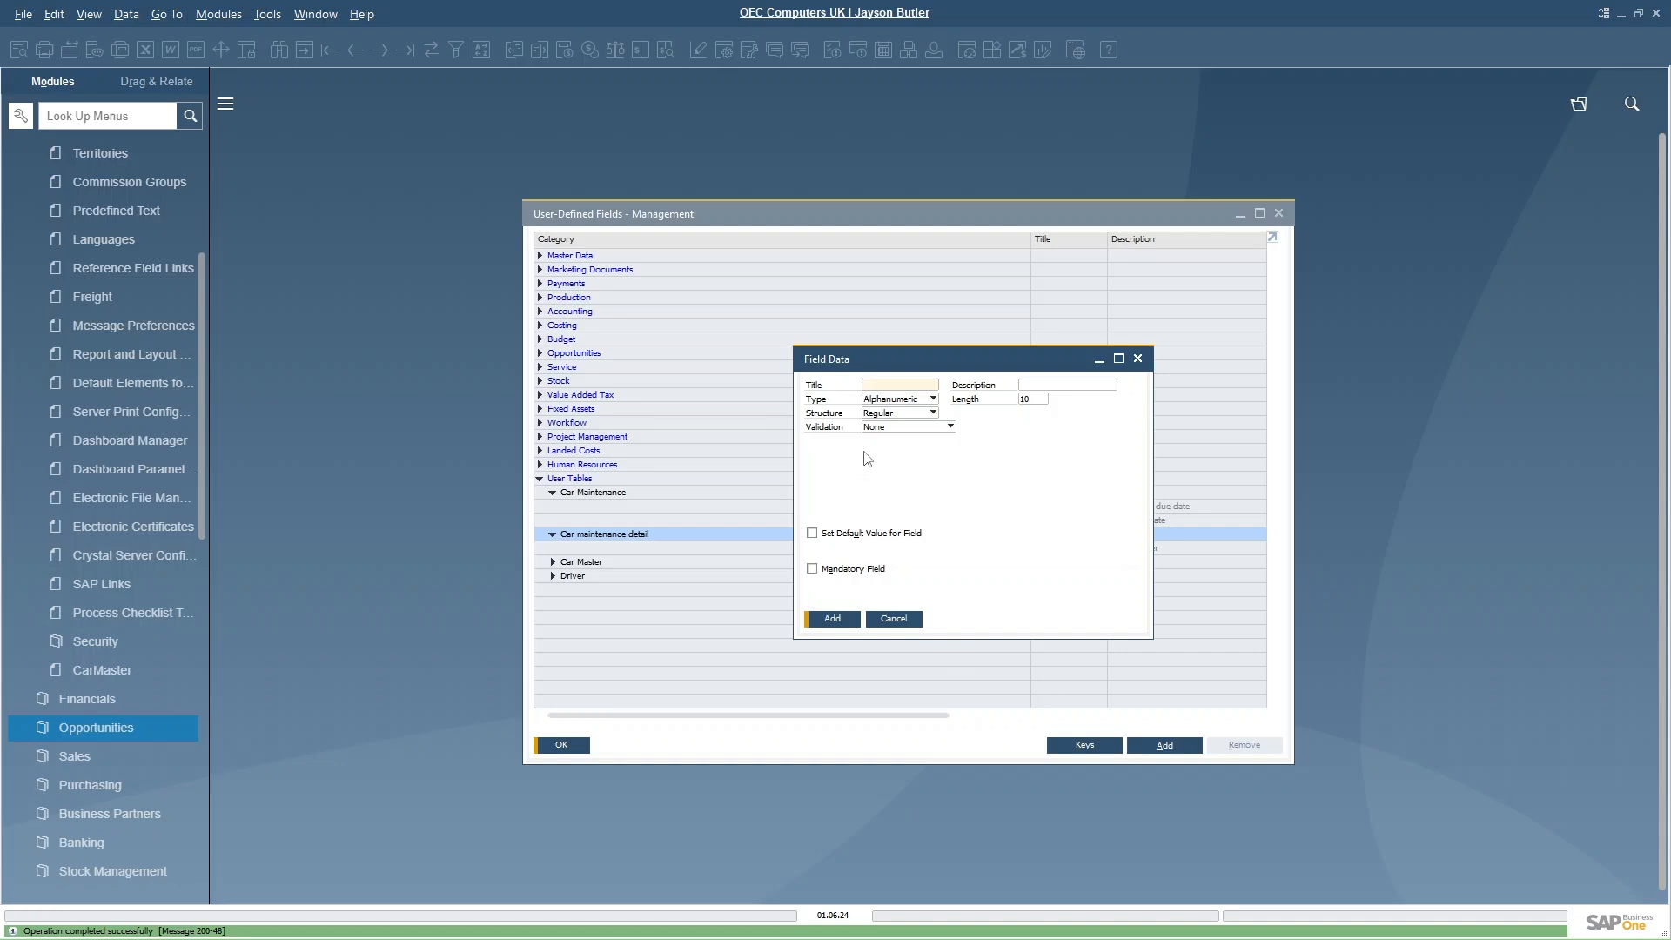
{"action": "type", "text": "Quantity"}
{"action": "key", "text": "Tab"}
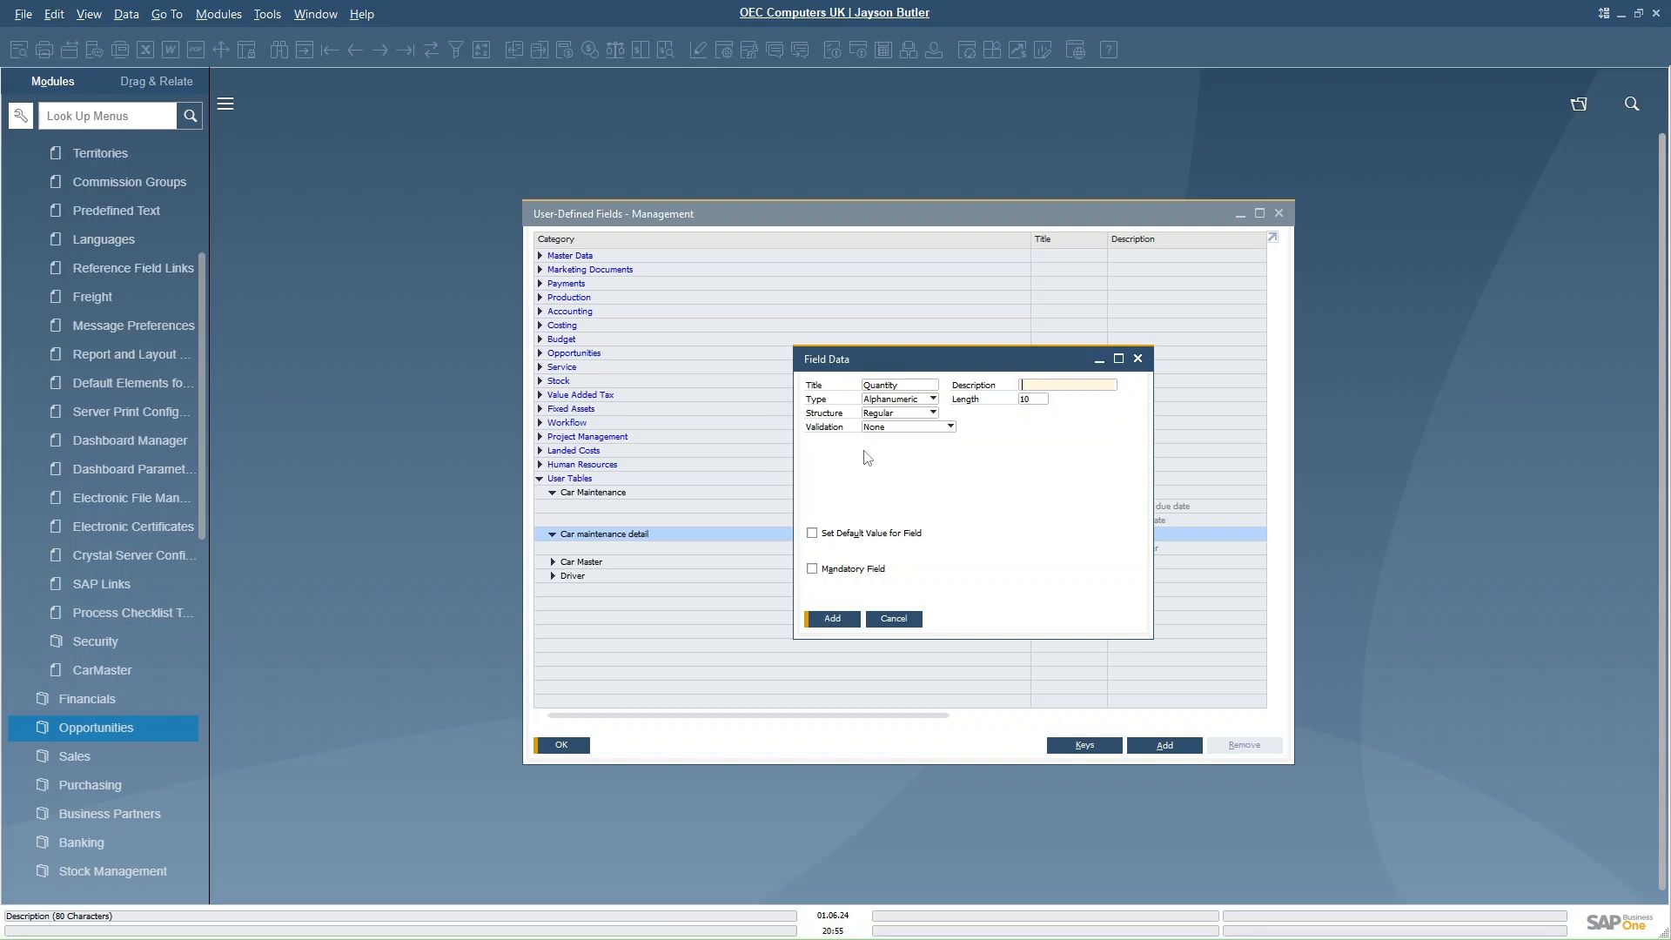
{"action": "type", "text": "Quantity"}
{"action": "left_click", "coordinate": [929, 400]}
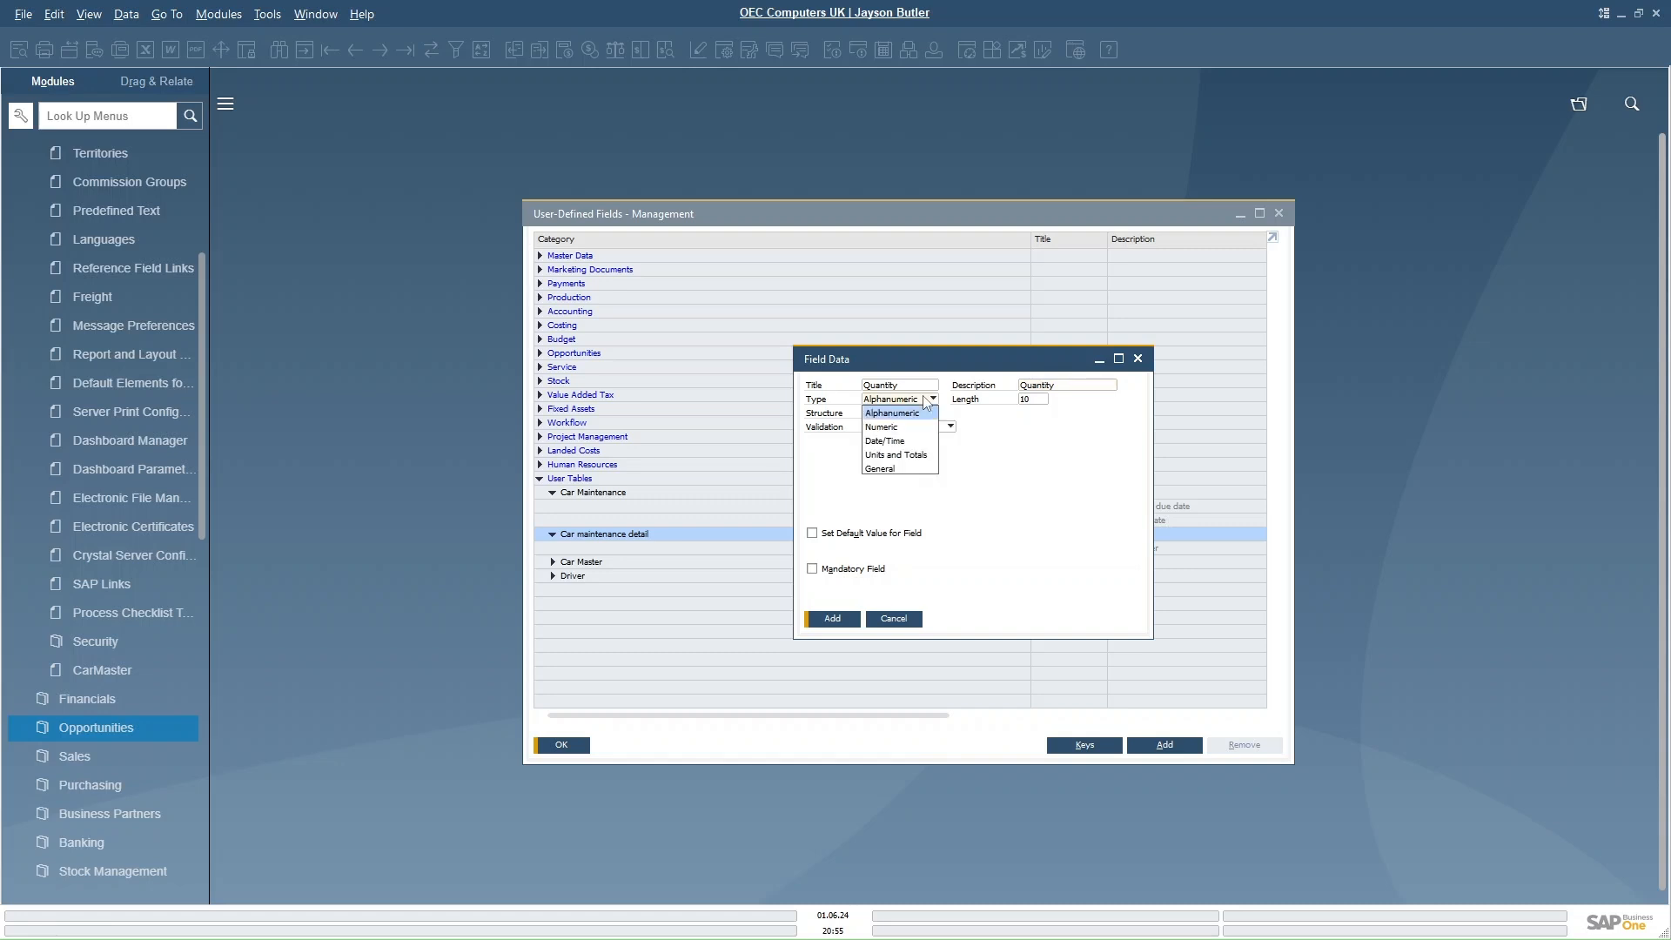
{"action": "left_click", "coordinate": [886, 454]}
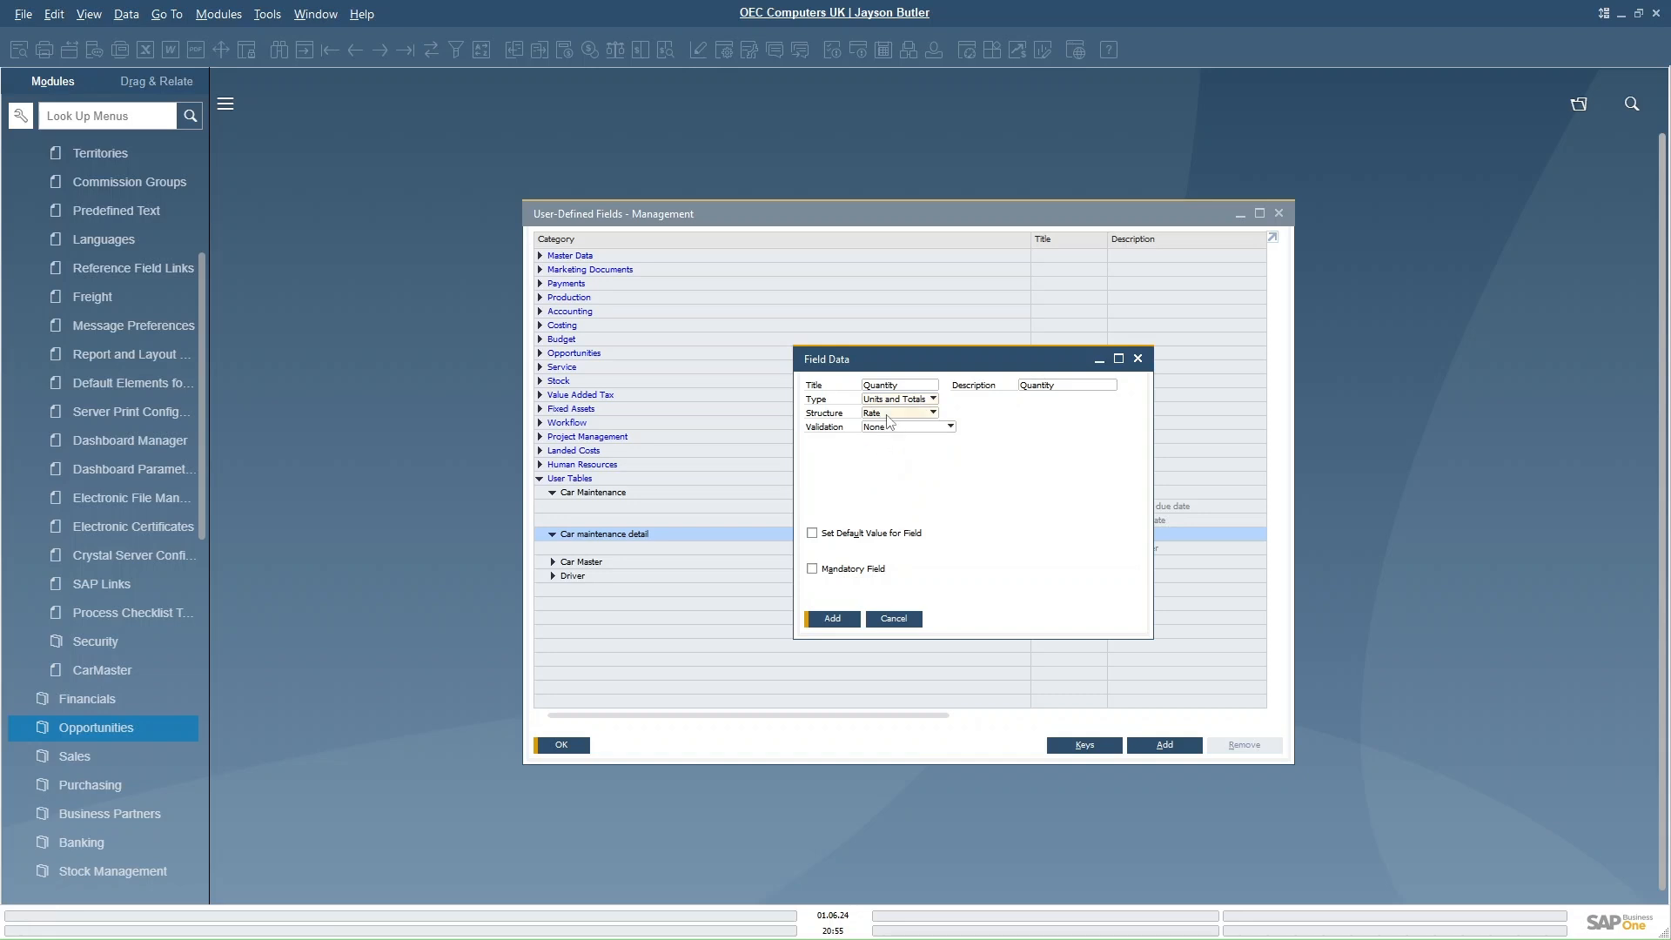
{"action": "left_click", "coordinate": [887, 414]}
{"action": "left_click", "coordinate": [889, 469]}
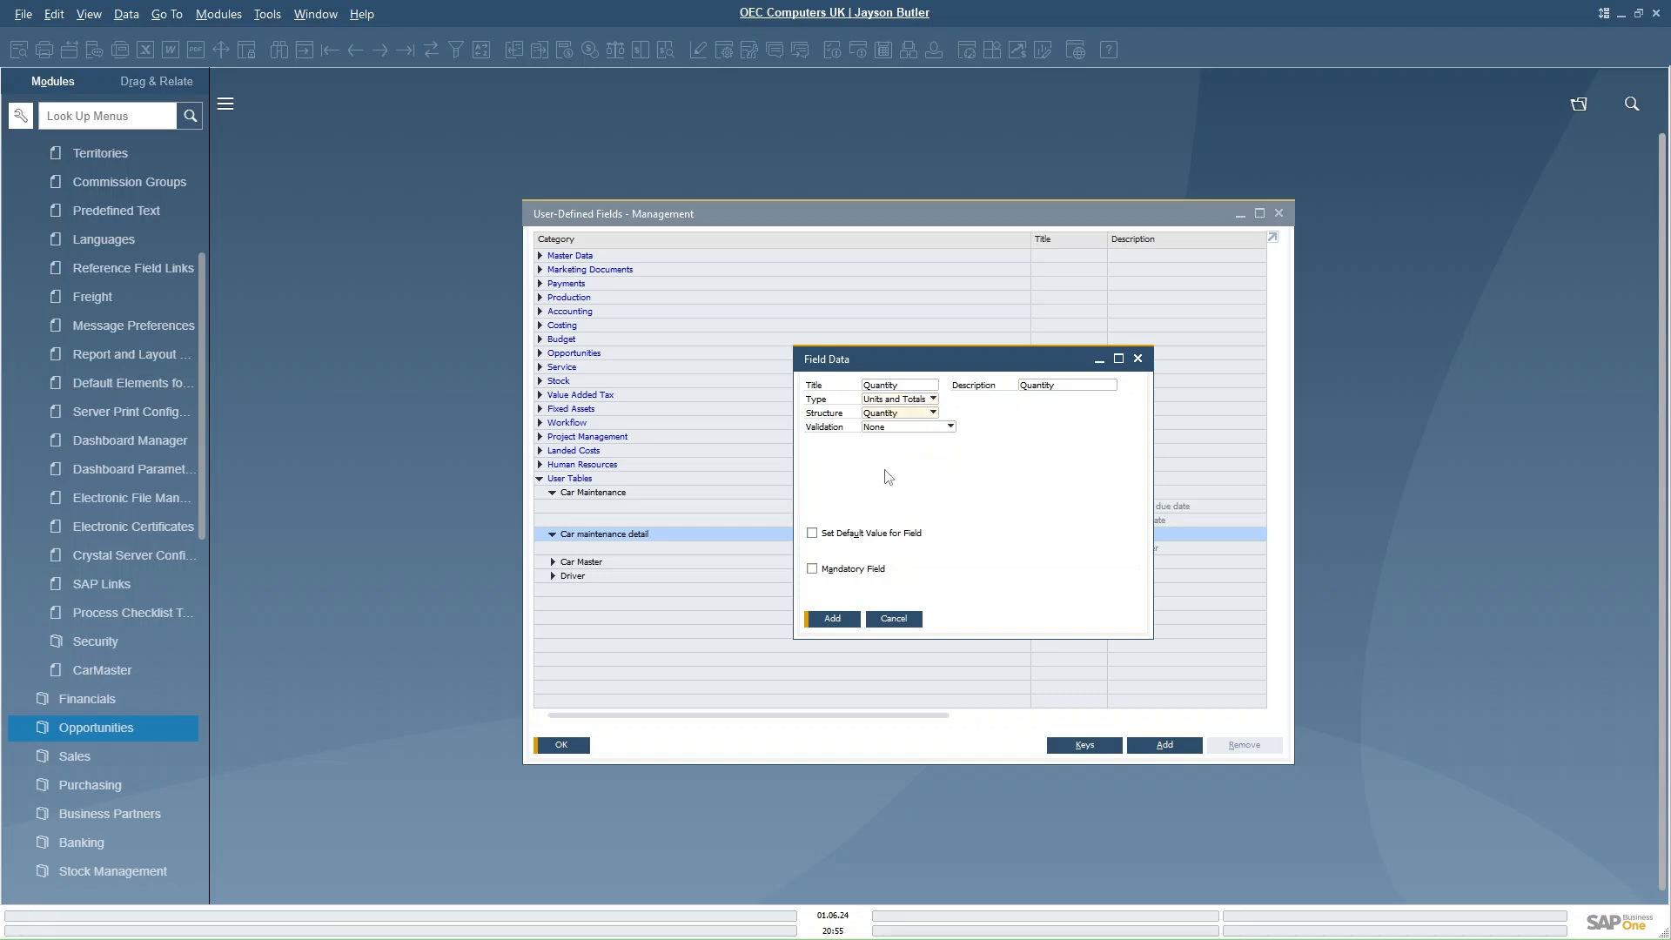
{"action": "left_click", "coordinate": [835, 619]}
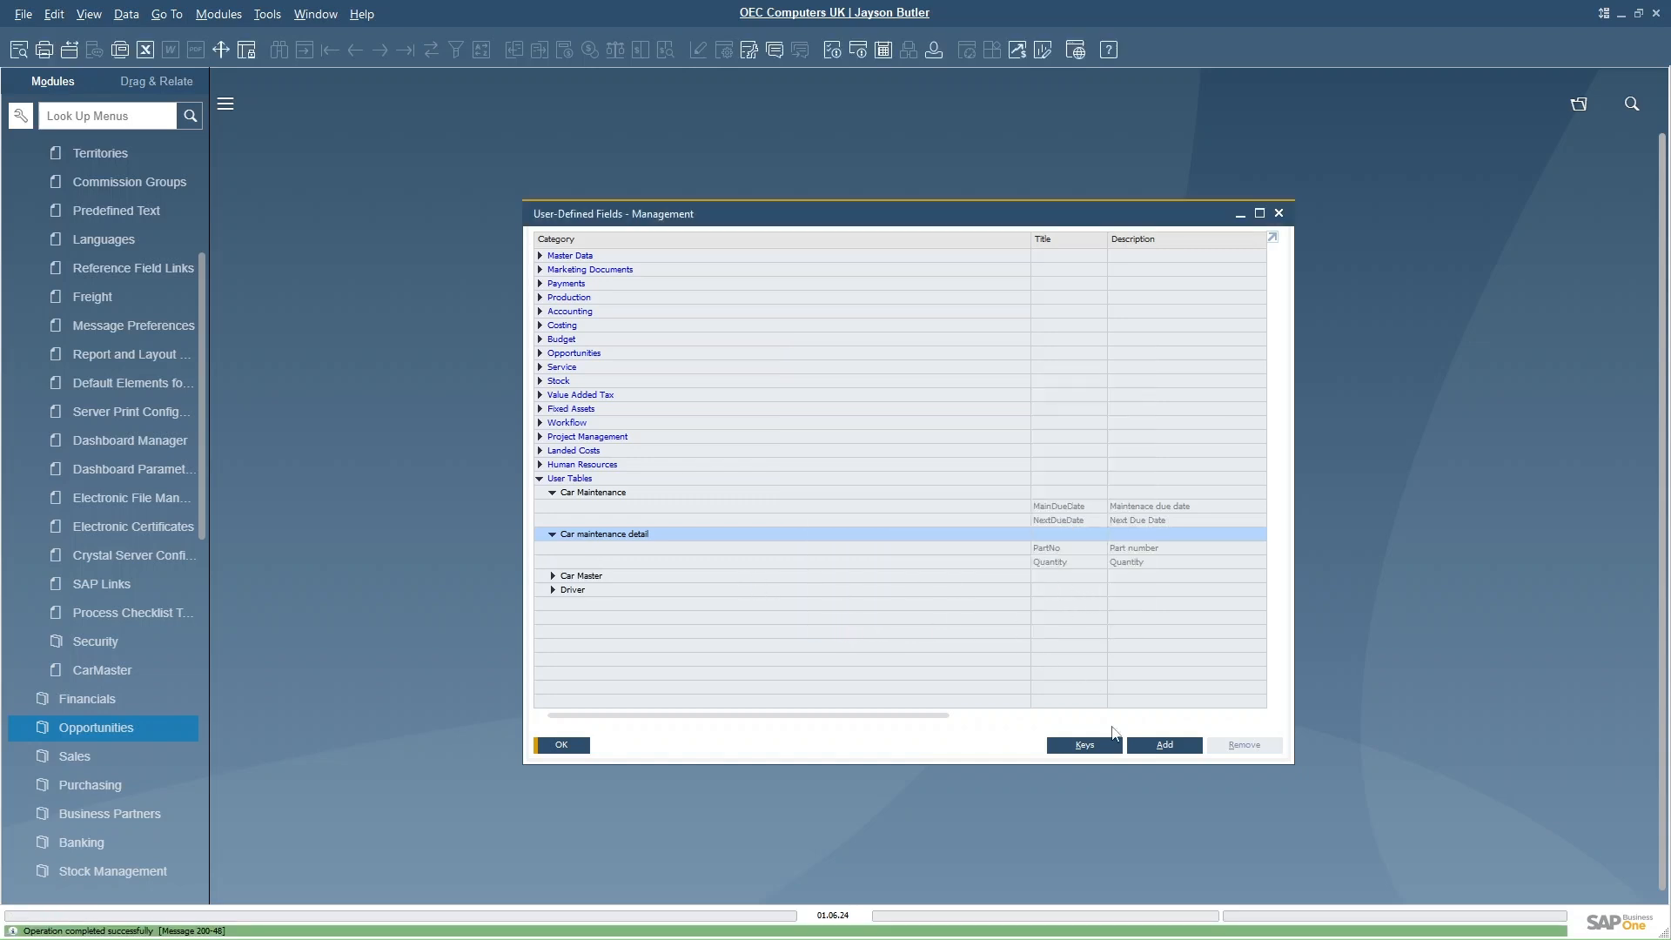
- Add a Units and Totals field Price, described Unit Price, with Price structure, and close the field management window
{"action": "left_click", "coordinate": [1157, 746]}
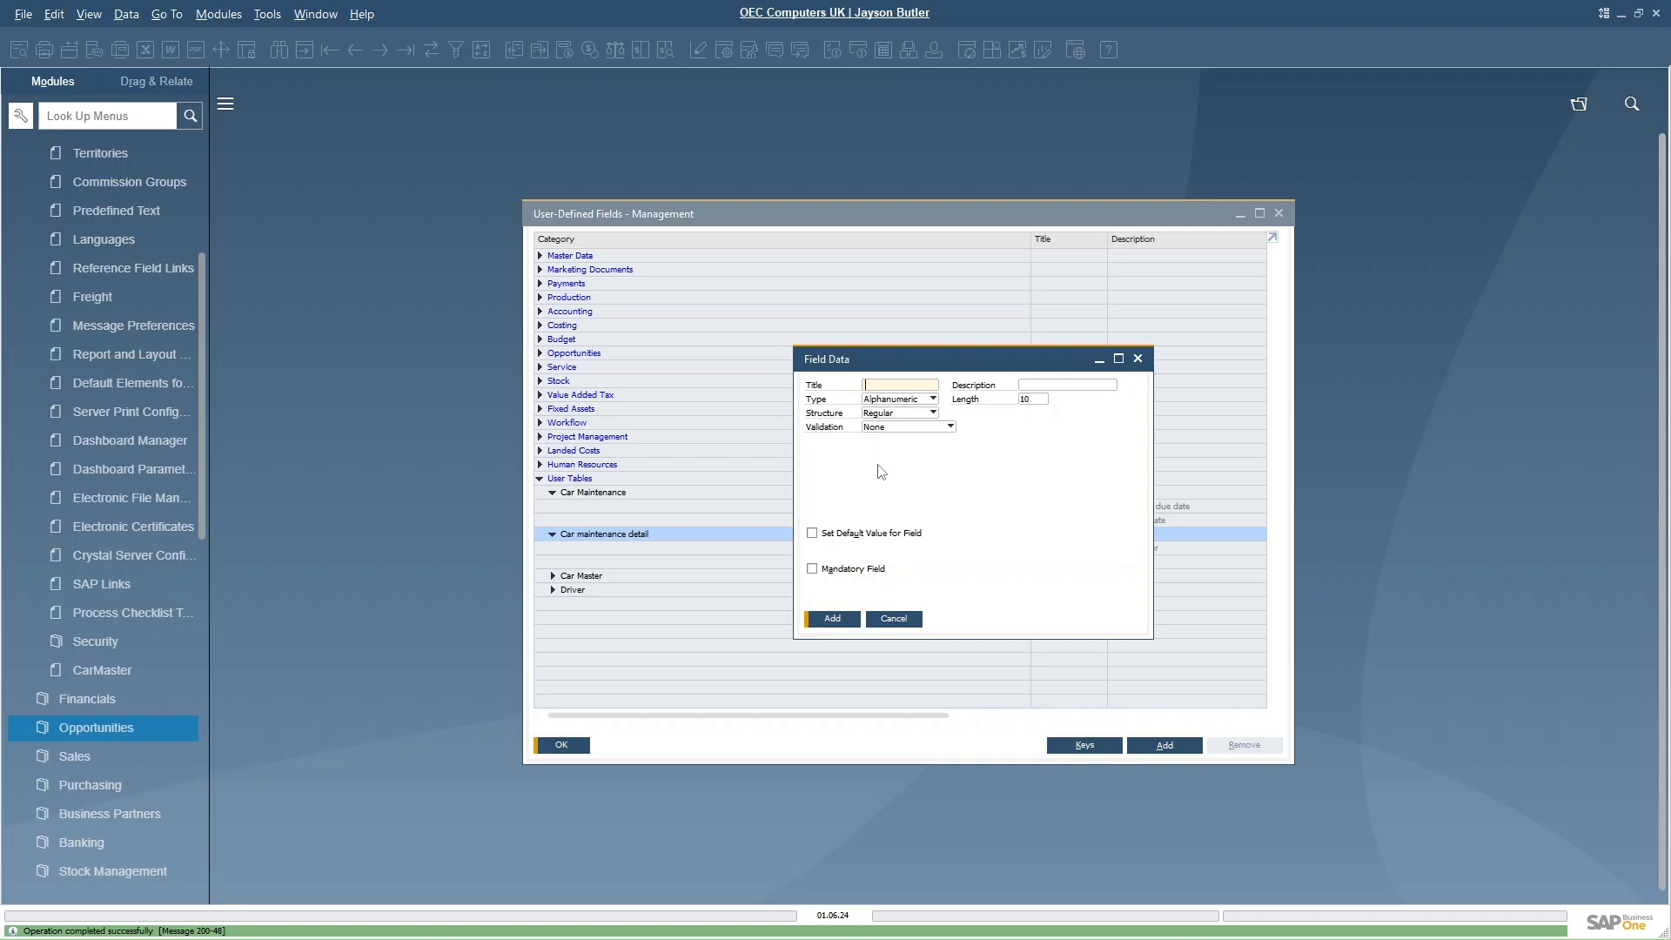
{"action": "type", "text": "Price"}
{"action": "key", "text": "Tab"}
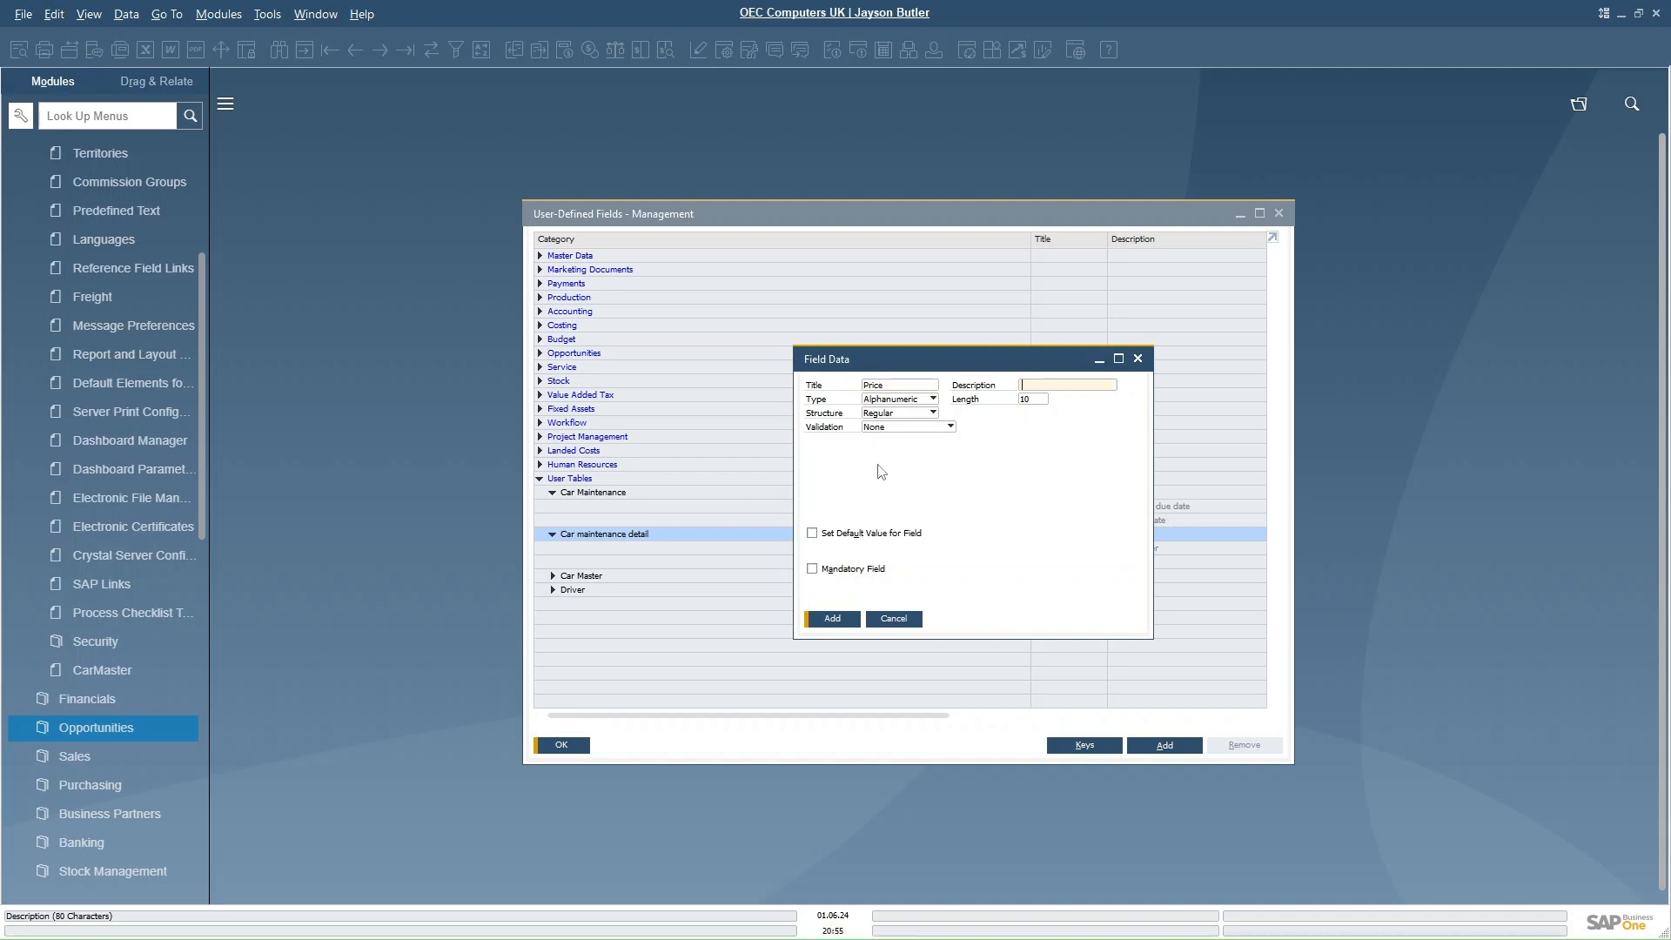
{"action": "type", "text": "Unit Price"}
{"action": "left_click", "coordinate": [907, 399]}
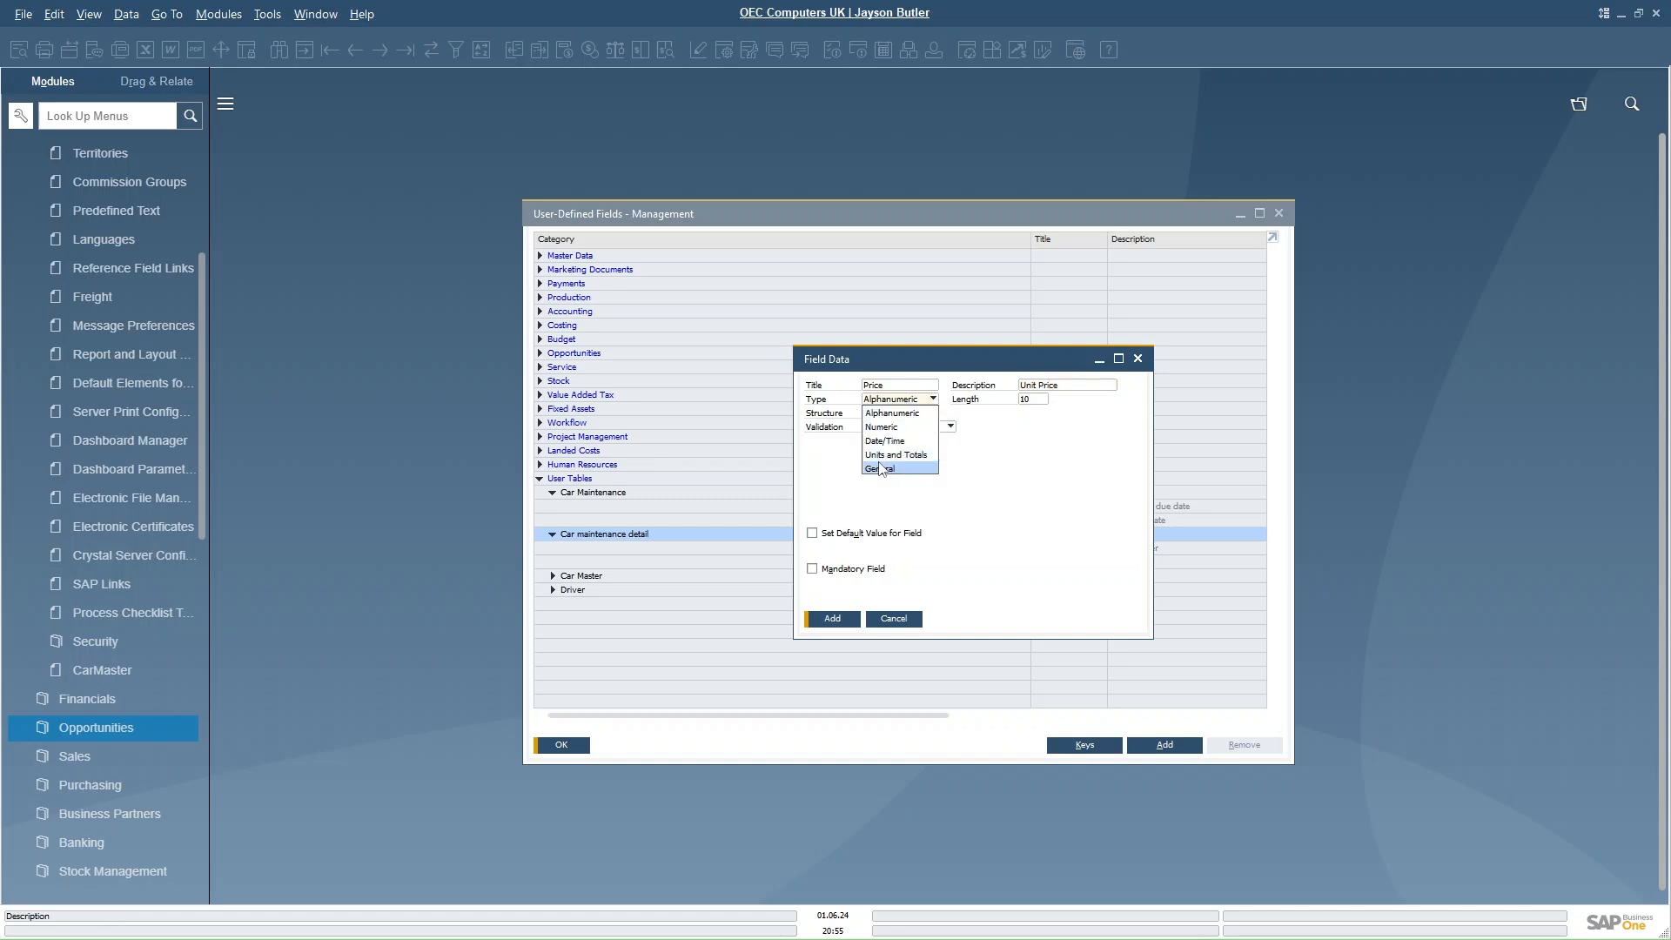
{"action": "left_click", "coordinate": [894, 455]}
{"action": "left_click", "coordinate": [902, 410]}
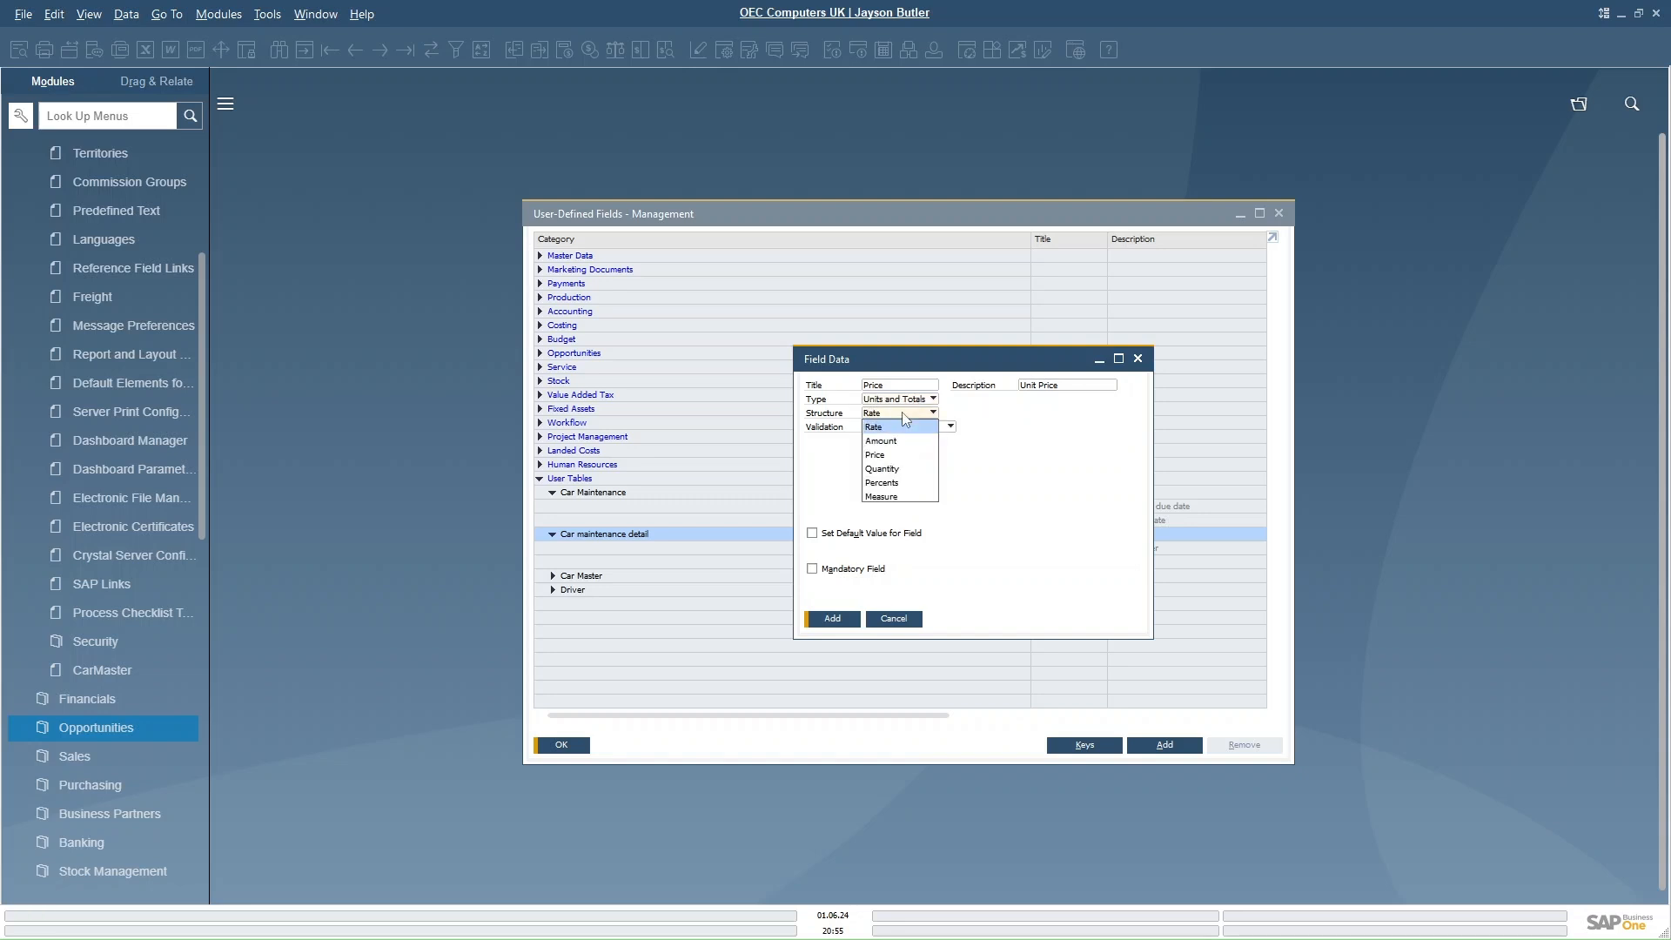
{"action": "left_click", "coordinate": [875, 454]}
{"action": "left_click", "coordinate": [831, 620]}
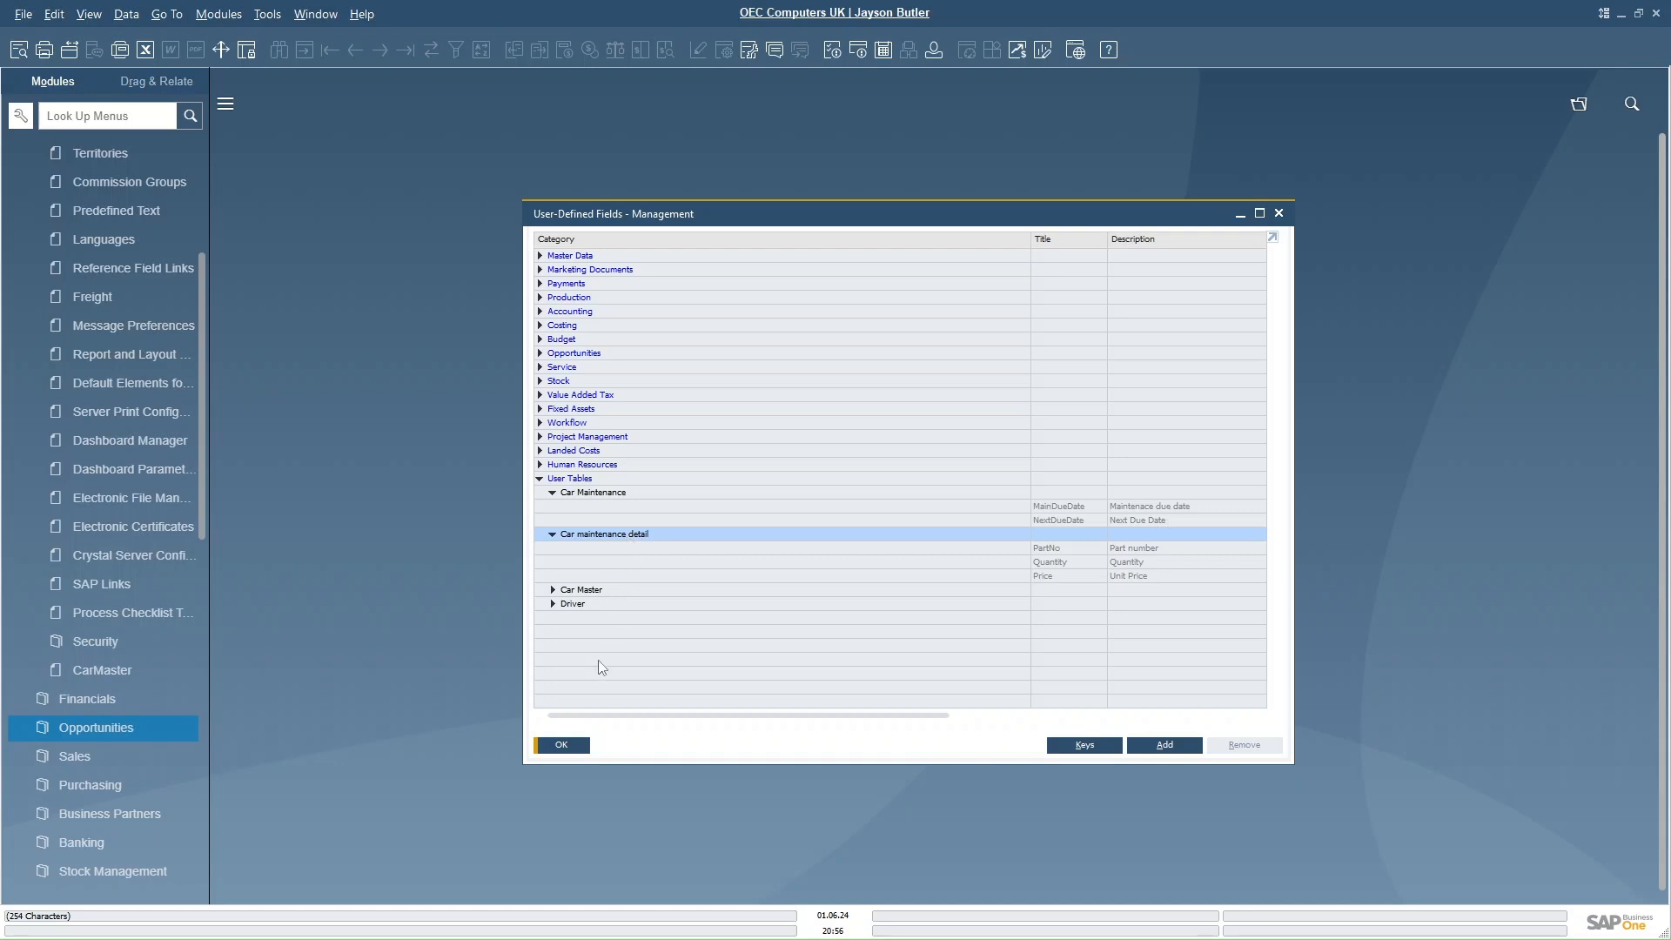
{"action": "left_click", "coordinate": [563, 745]}
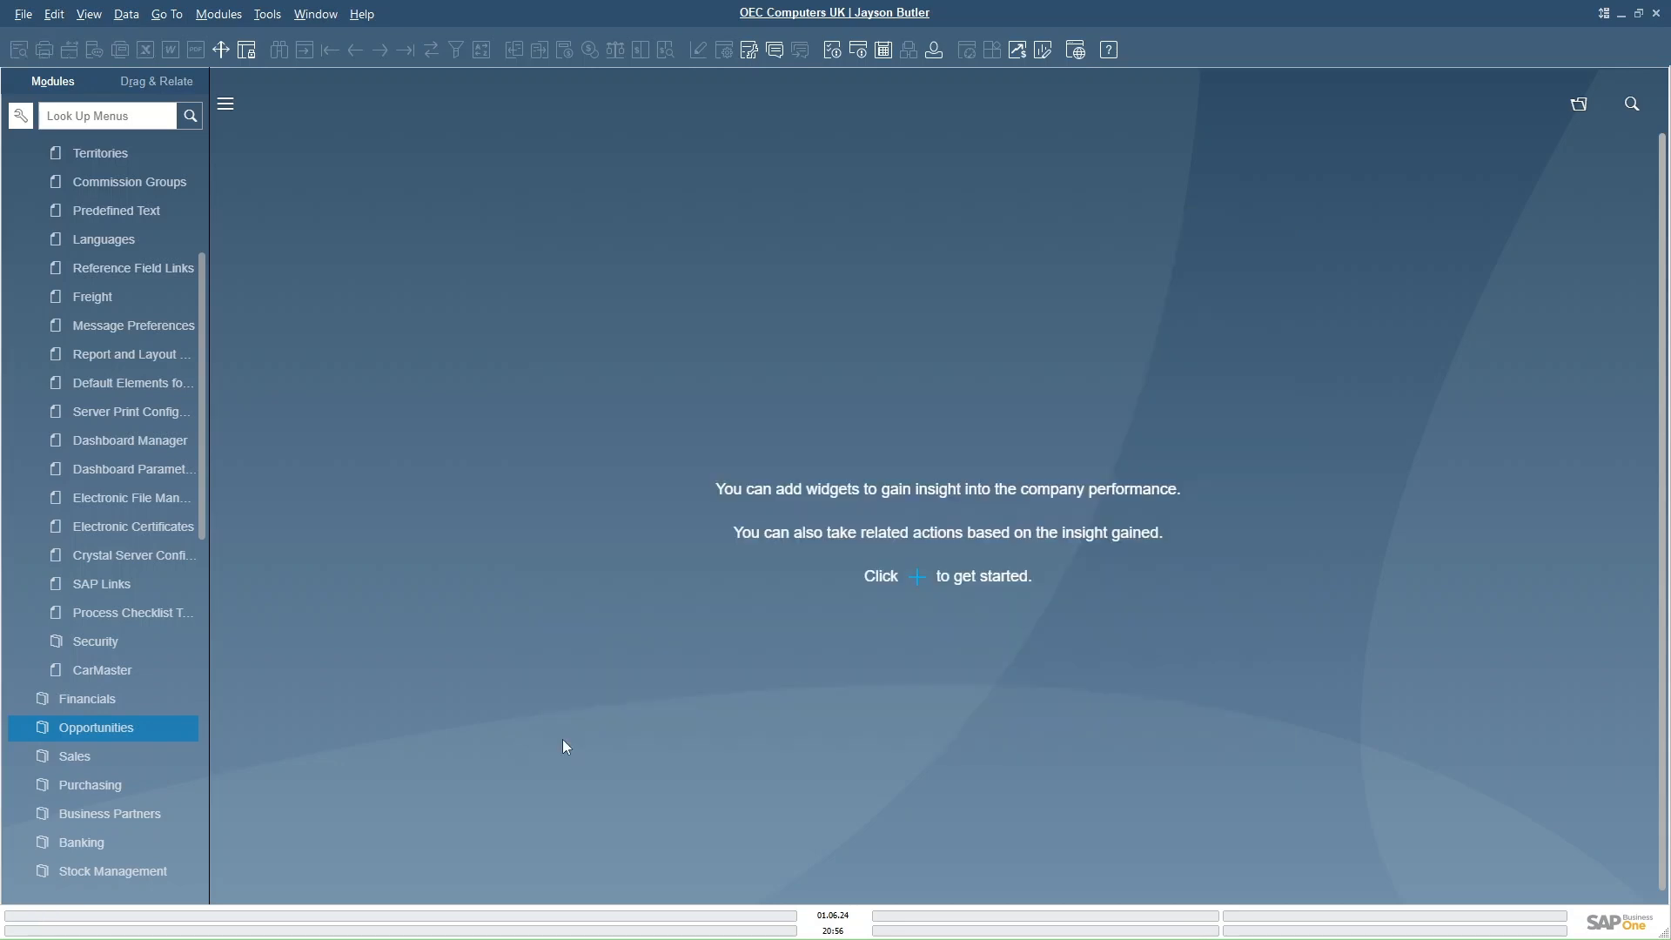
- Start the Objects Registration Wizard to add a new object with unique ID UID_CarMain and name CarMaintenace
{"action": "left_click", "coordinate": [267, 16]}
{"action": "mouse_move", "coordinate": [363, 348]}
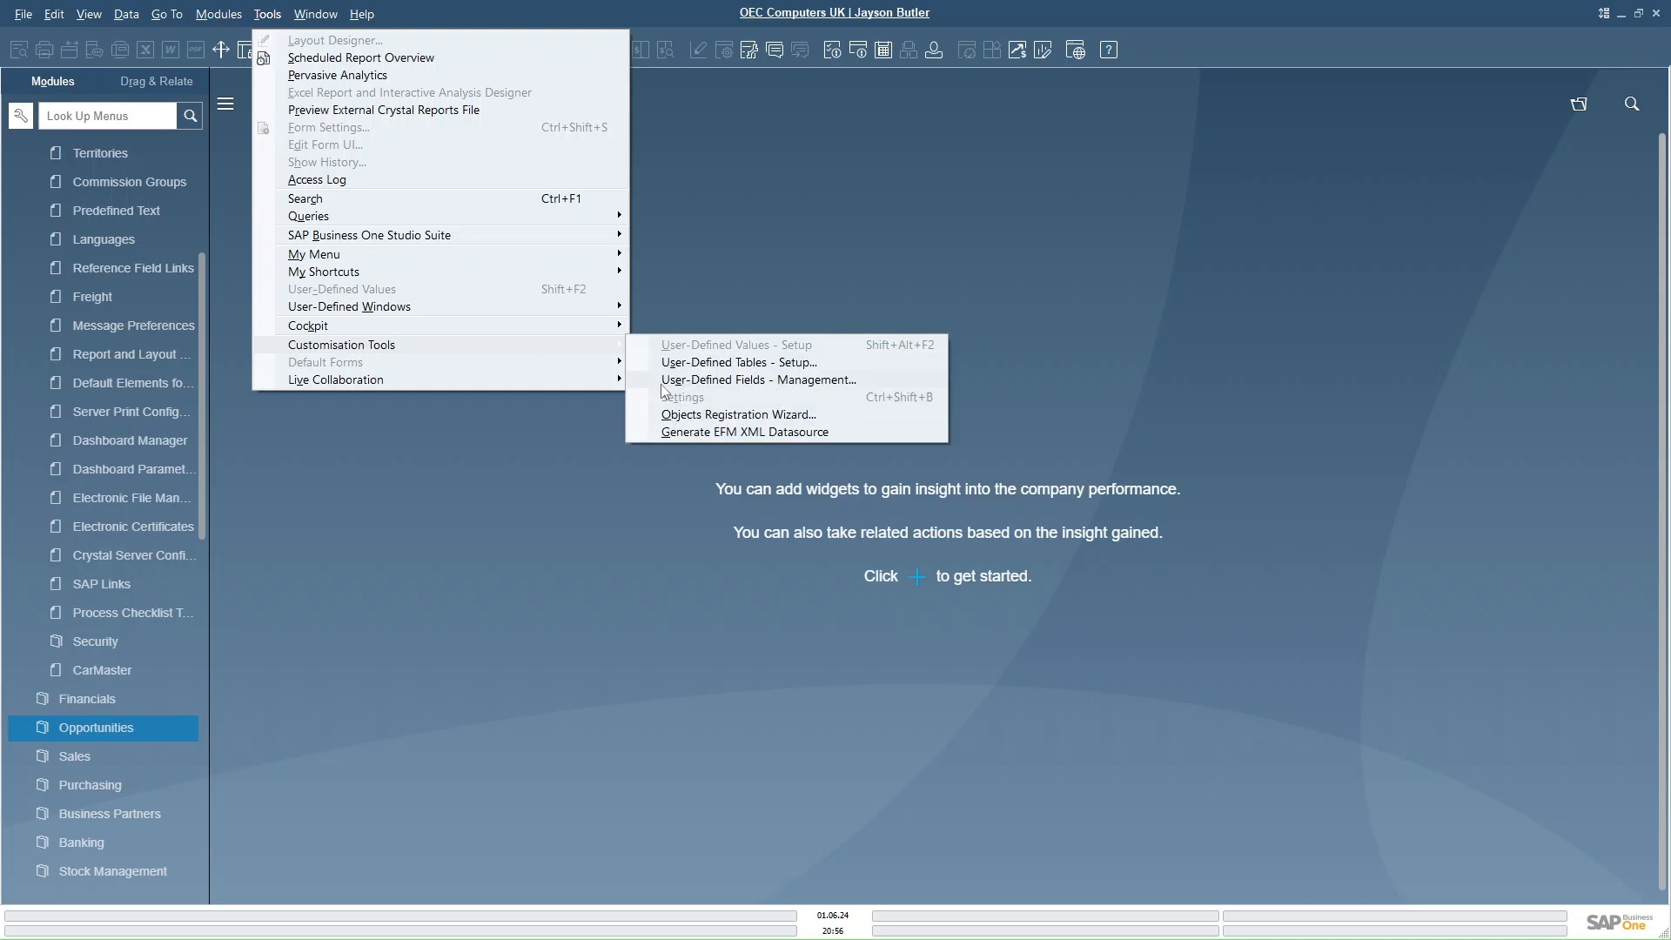
{"action": "left_click", "coordinate": [758, 418]}
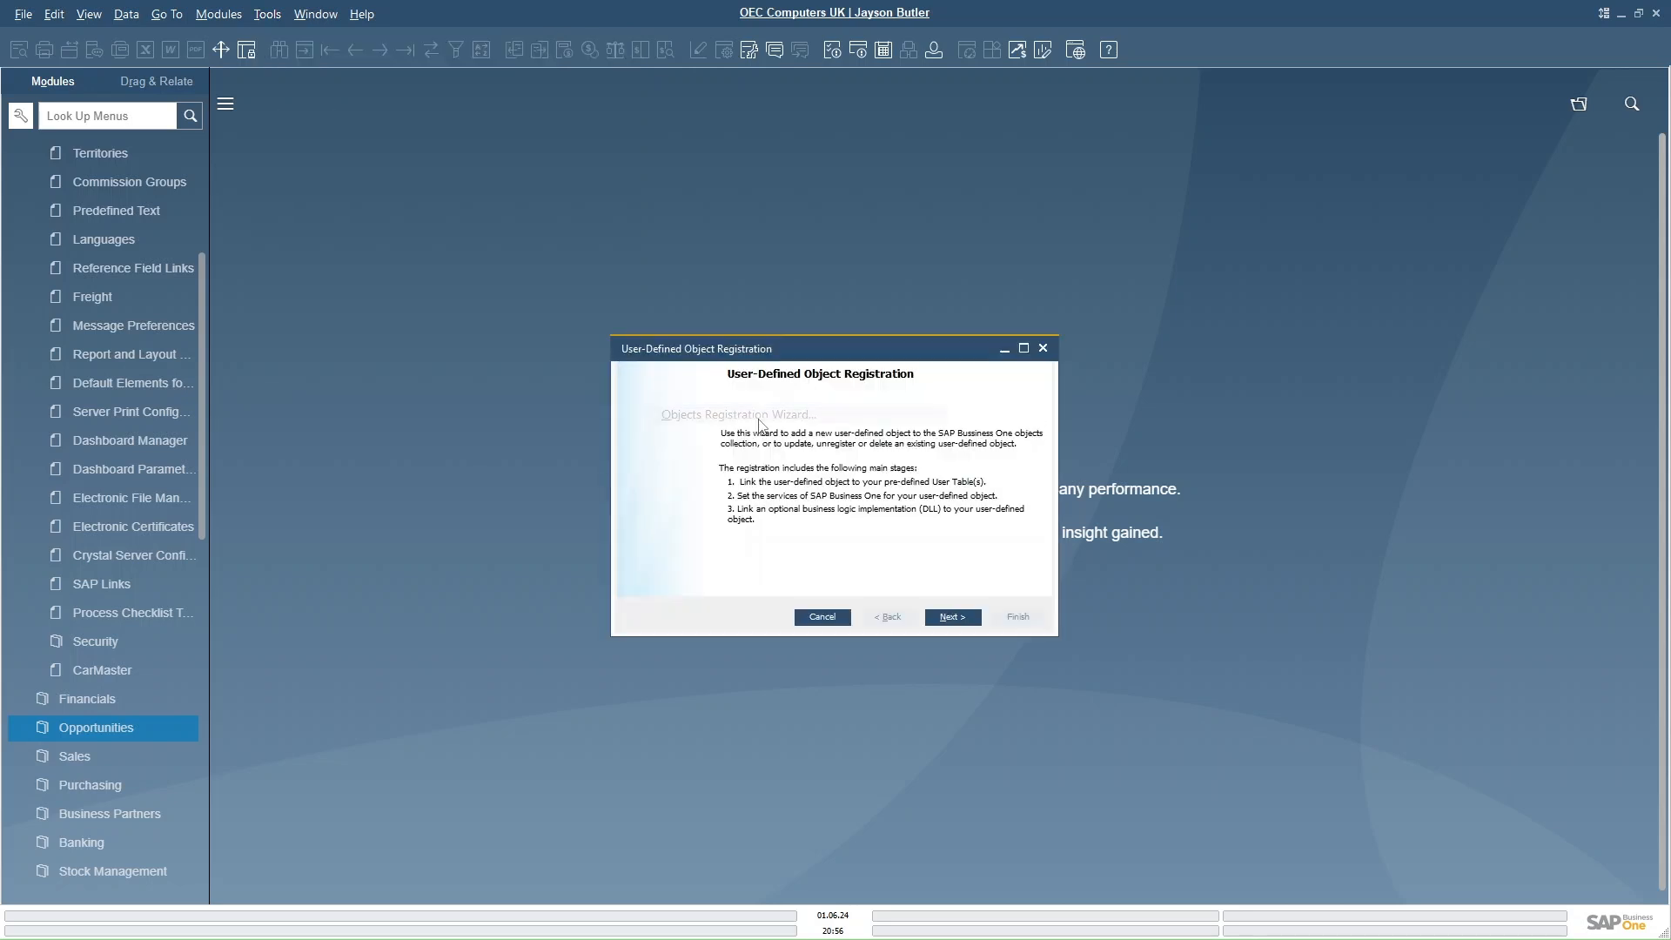
{"action": "left_click", "coordinate": [948, 620]}
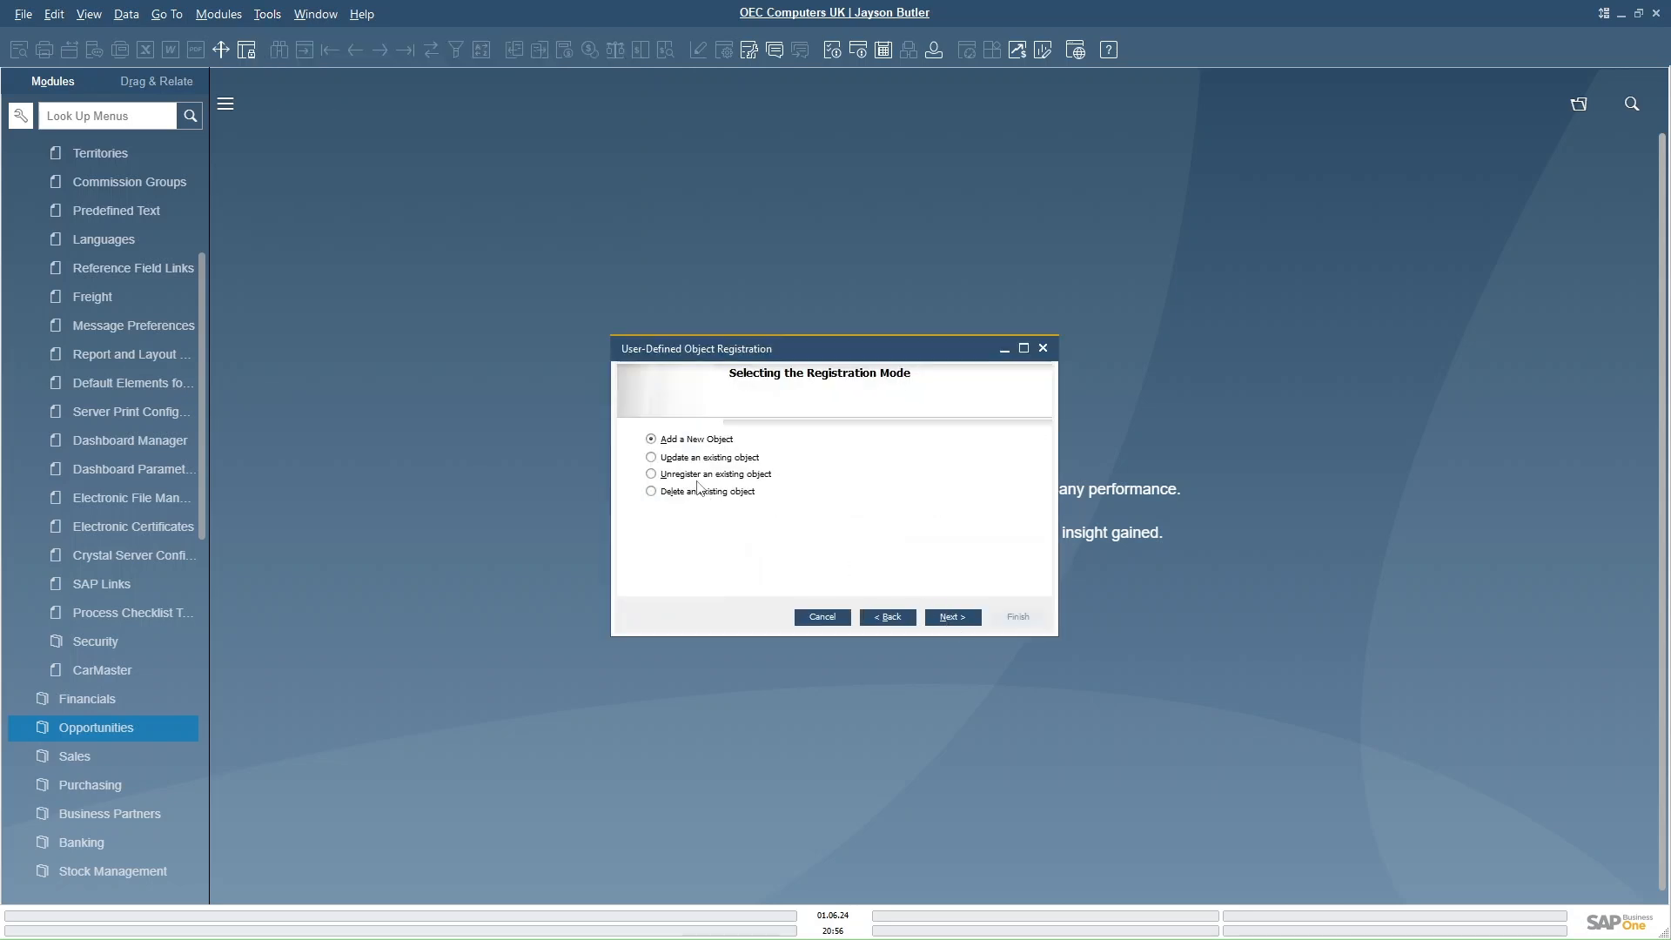
{"action": "left_click", "coordinate": [952, 618]}
{"action": "left_click", "coordinate": [758, 448]}
{"action": "type", "text": "Car"}
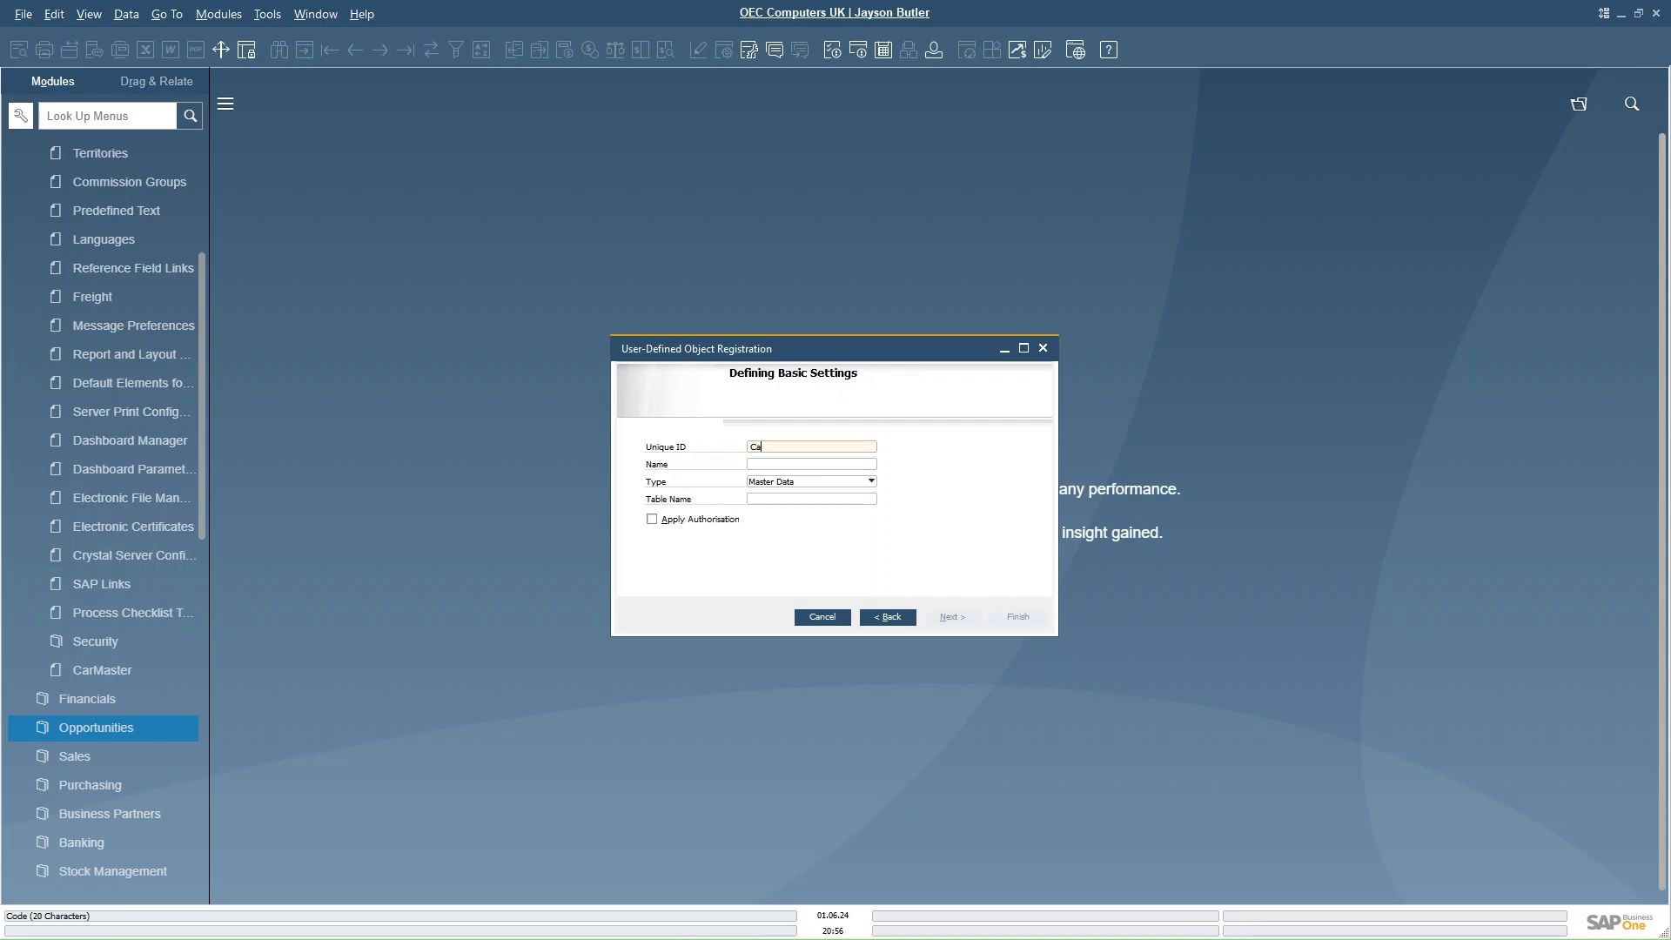
{"action": "key", "text": "BackSpace"}
{"action": "key", "text": "BackSpace"}
{"action": "key", "text": "BackSpace"}
{"action": "type", "text": "UID_"}
{"action": "left_click", "coordinate": [759, 461]}
{"action": "type", "text": "CarMaintenace"}
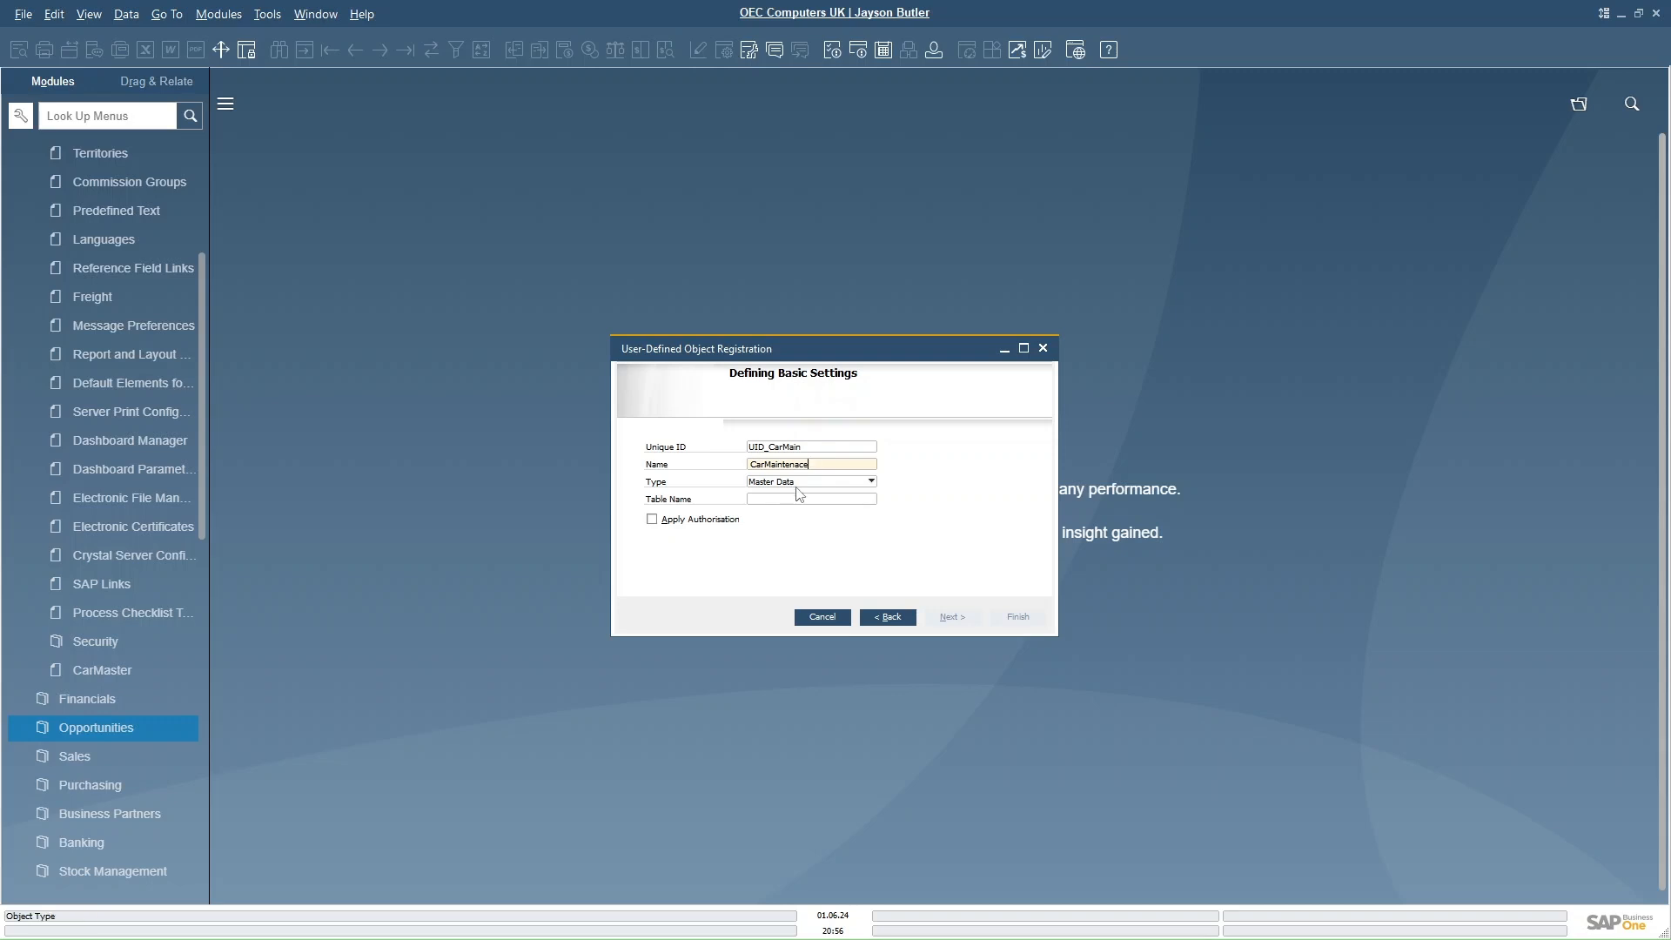
- Set the object type to Document and link it to the CARMAIN table
{"action": "left_click", "coordinate": [789, 484]}
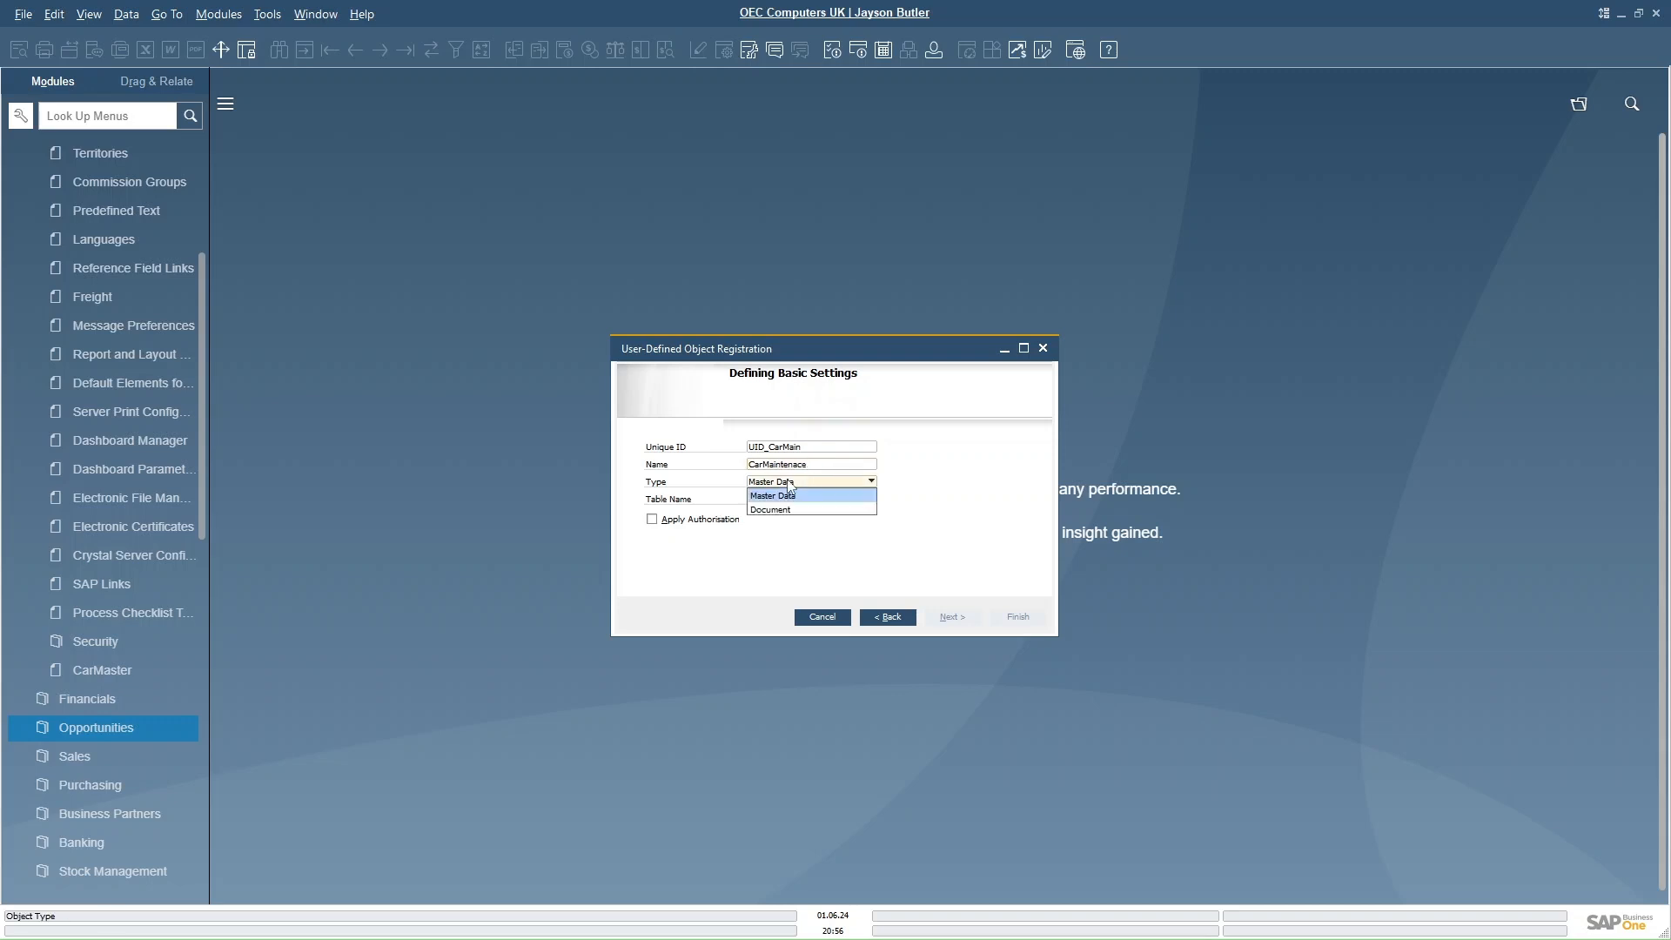
{"action": "left_click", "coordinate": [777, 510]}
{"action": "left_click", "coordinate": [769, 498]}
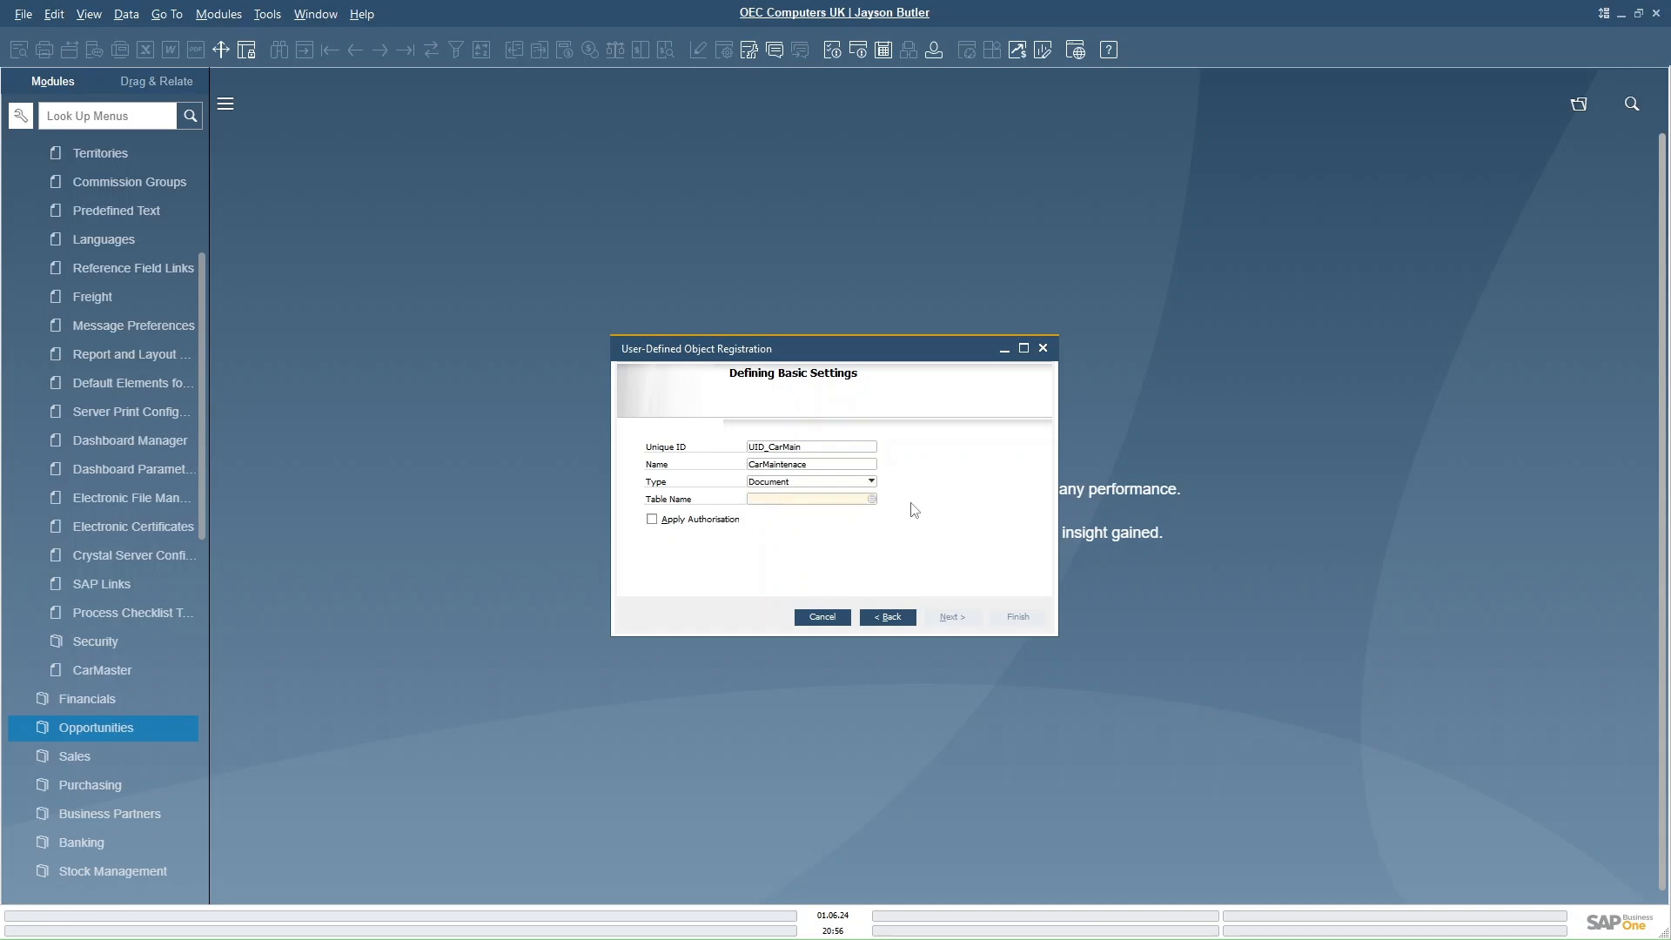
{"action": "left_click", "coordinate": [871, 499]}
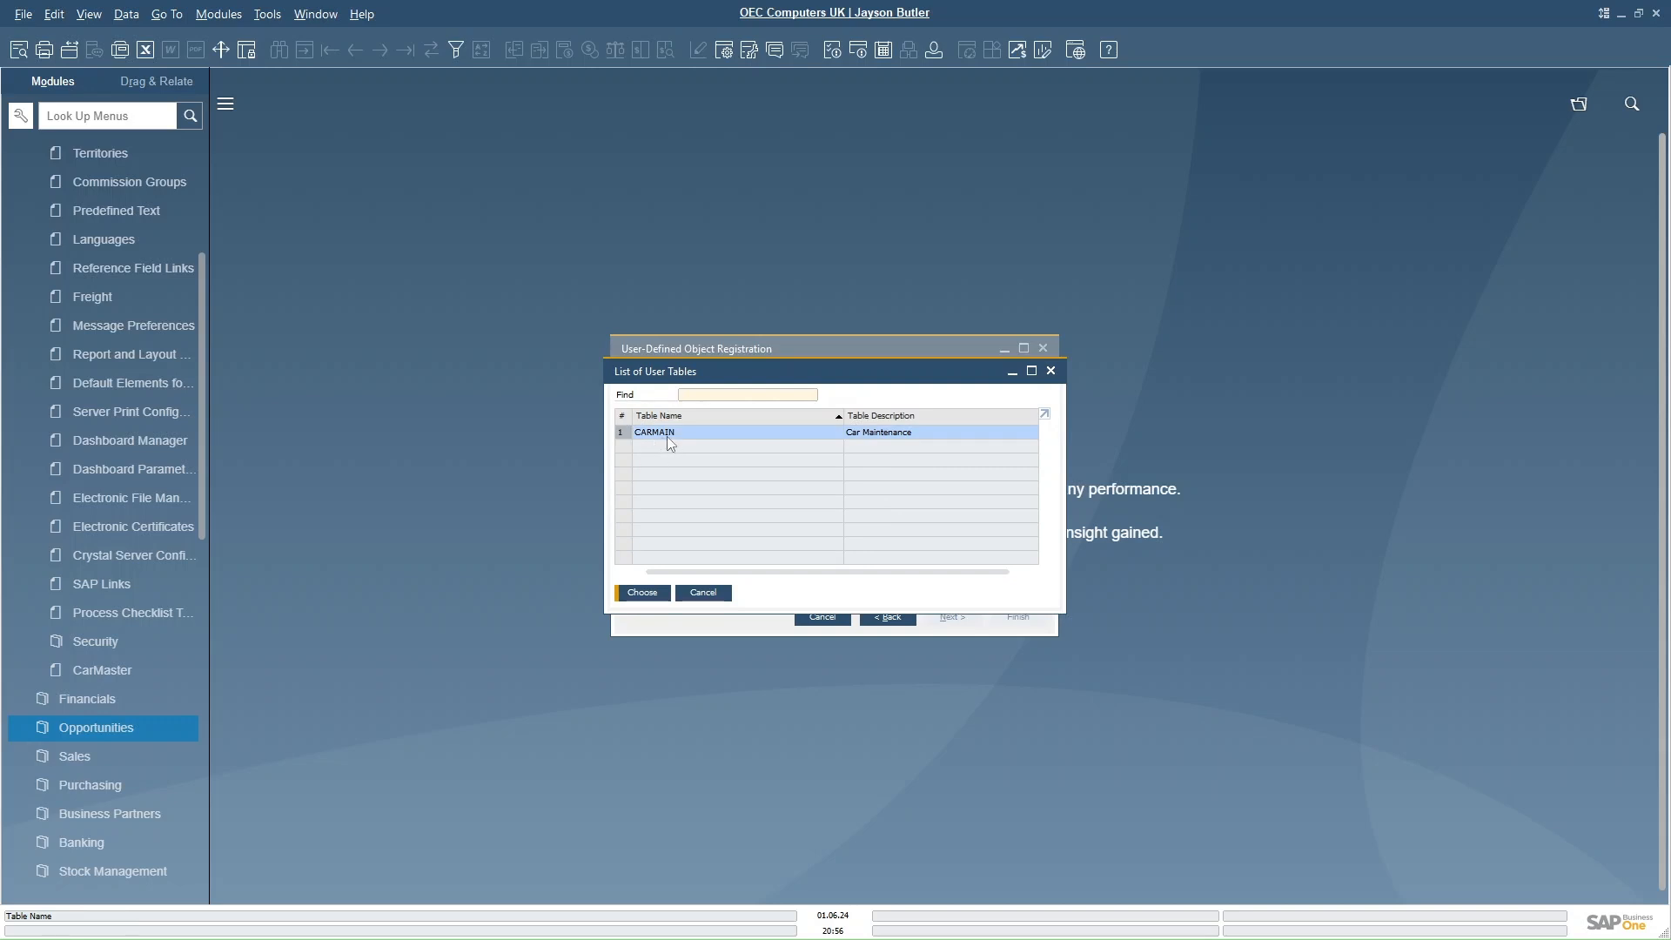
{"action": "left_click", "coordinate": [642, 595]}
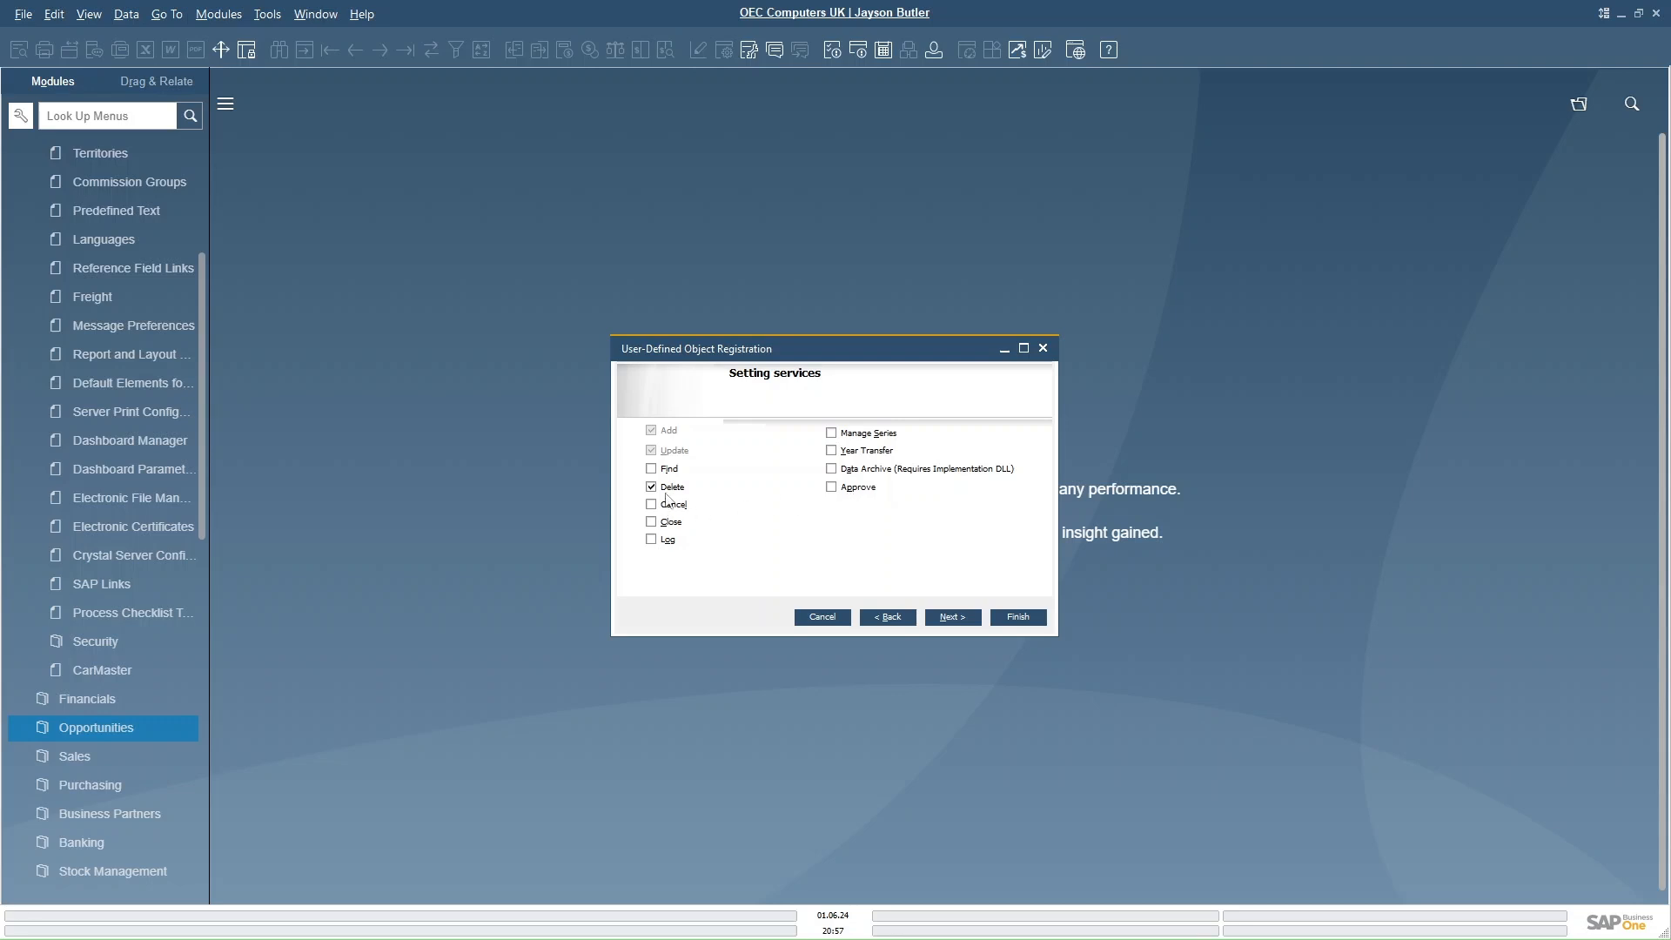
- Enable the Find, Cancel, Close and Log services for the object and continue
{"action": "left_click", "coordinate": [651, 468]}
{"action": "left_click", "coordinate": [651, 504]}
{"action": "left_click", "coordinate": [651, 521]}
{"action": "left_click", "coordinate": [651, 538]}
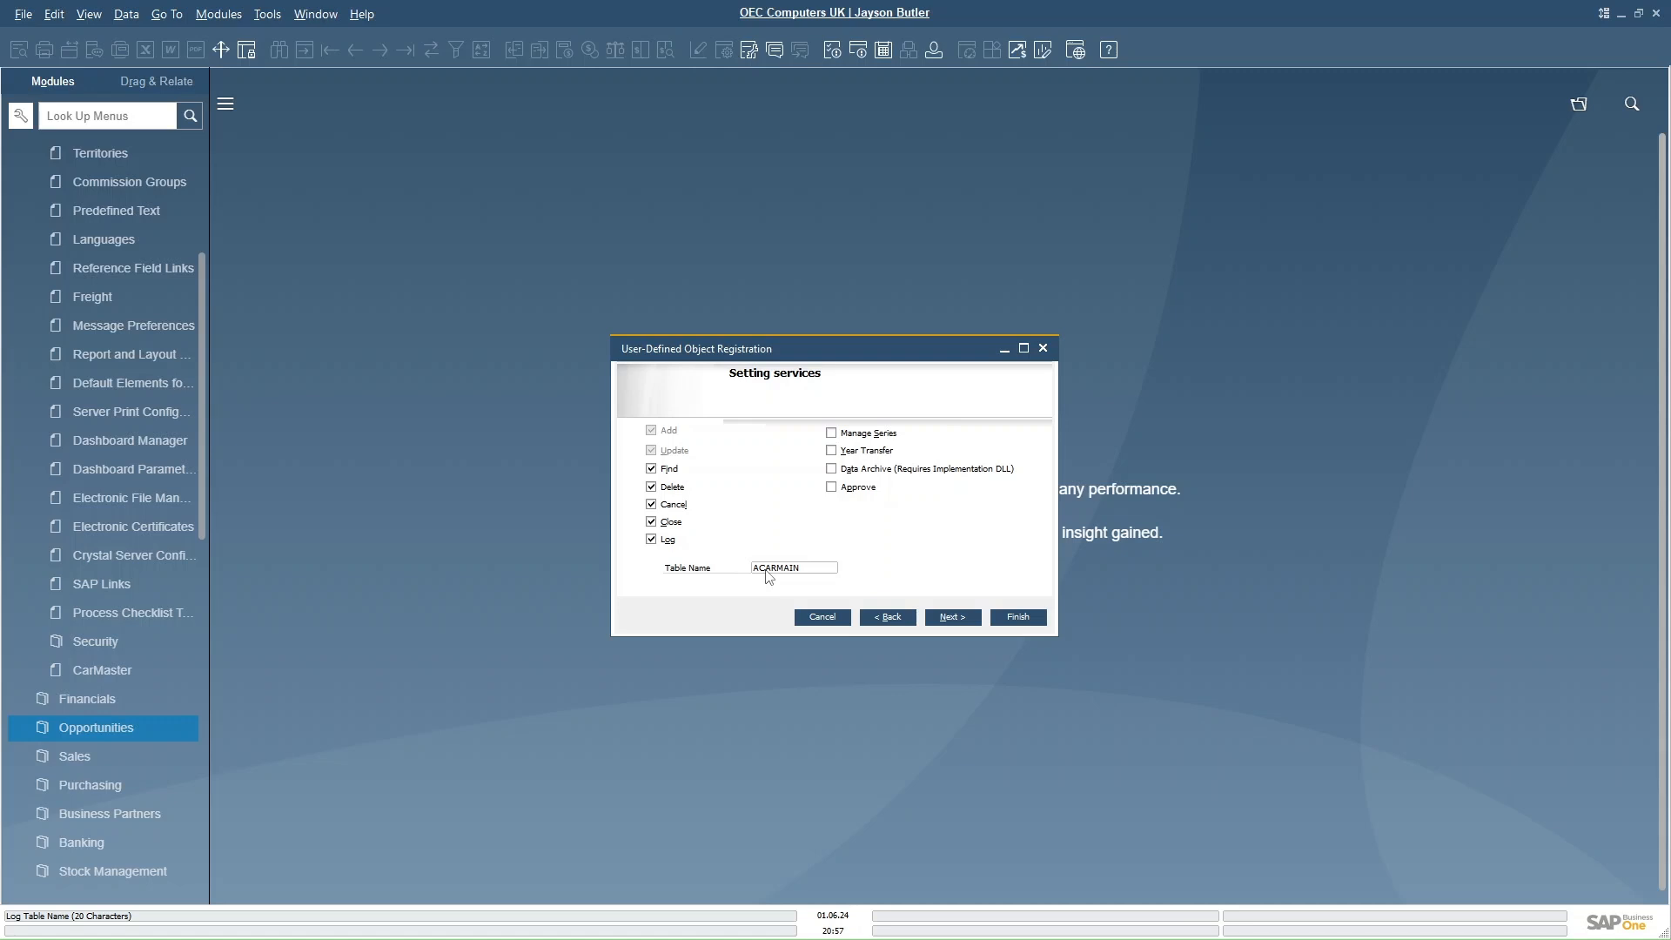
{"action": "left_click", "coordinate": [950, 617]}
- Create a default header-line form with menu item Car Maintenance placed at the bottom of the Service menu
{"action": "left_click", "coordinate": [651, 446]}
{"action": "left_click", "coordinate": [669, 481]}
{"action": "left_click", "coordinate": [797, 497]}
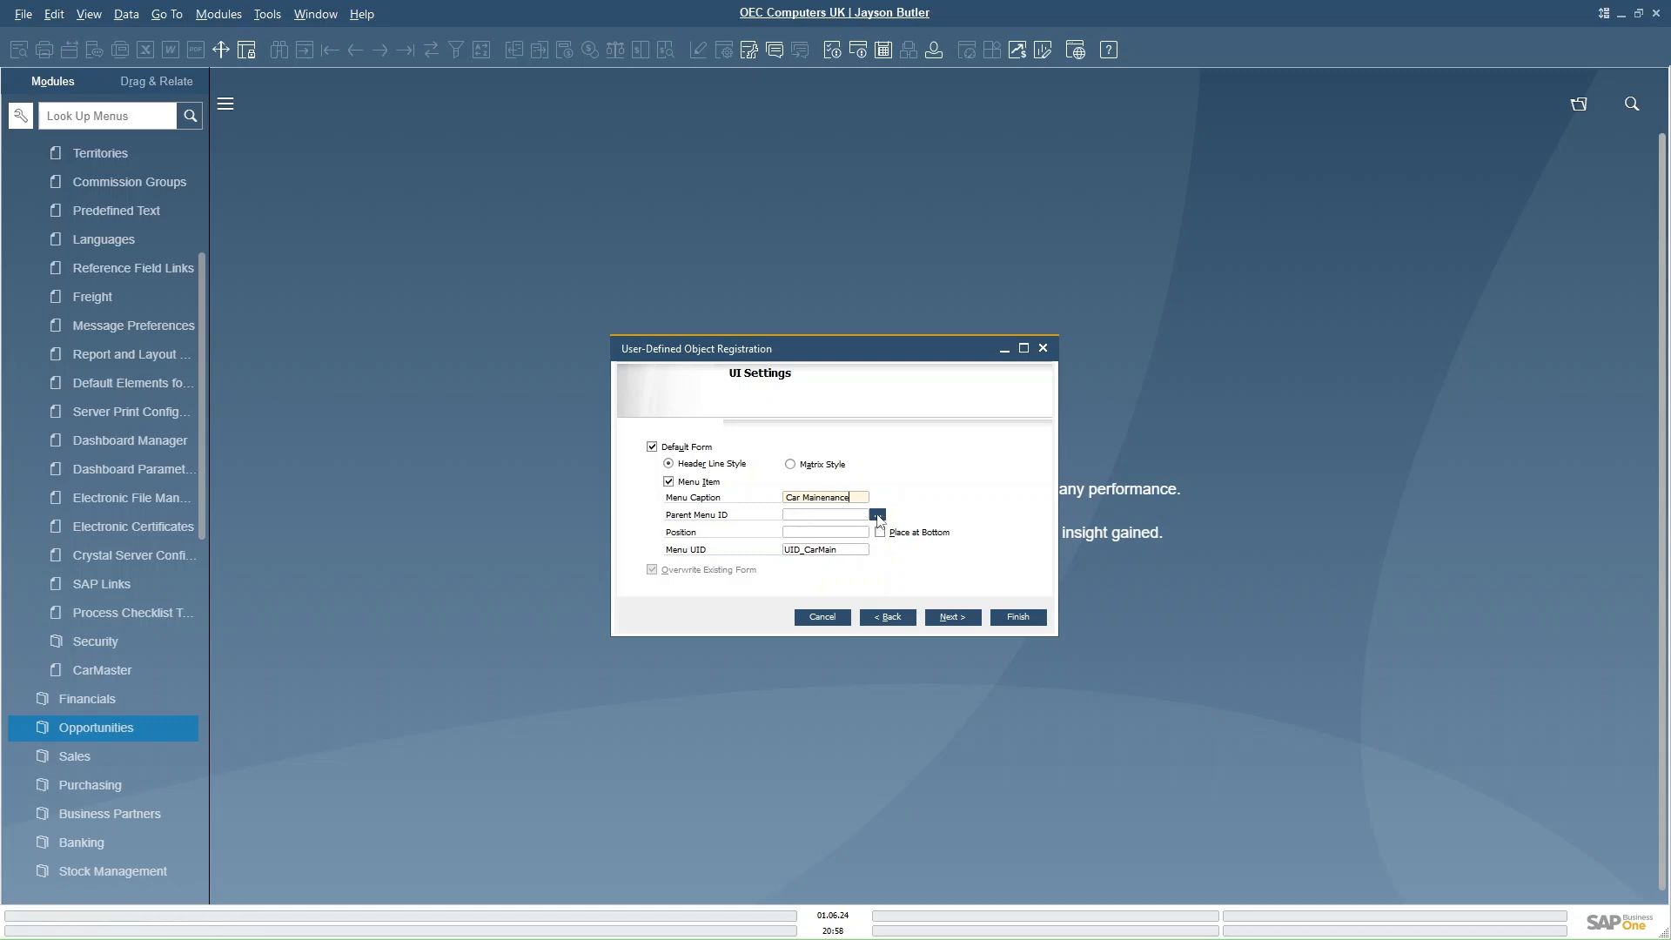
{"action": "left_click", "coordinate": [877, 515]}
{"action": "left_click", "coordinate": [720, 541]}
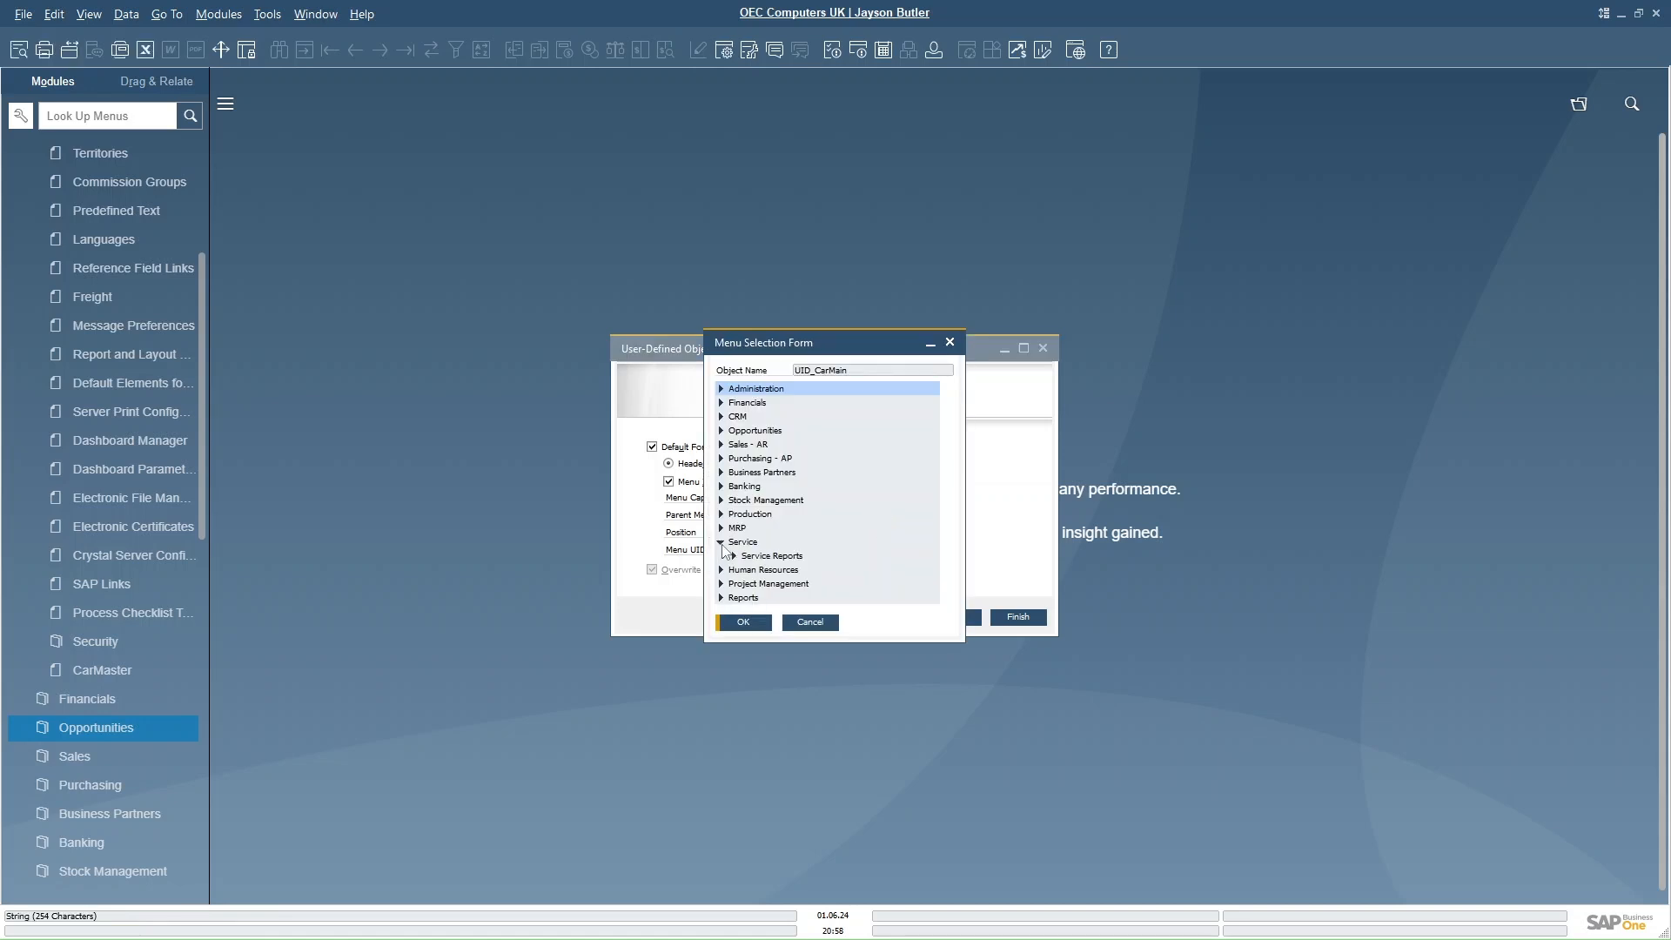
{"action": "left_click", "coordinate": [736, 543]}
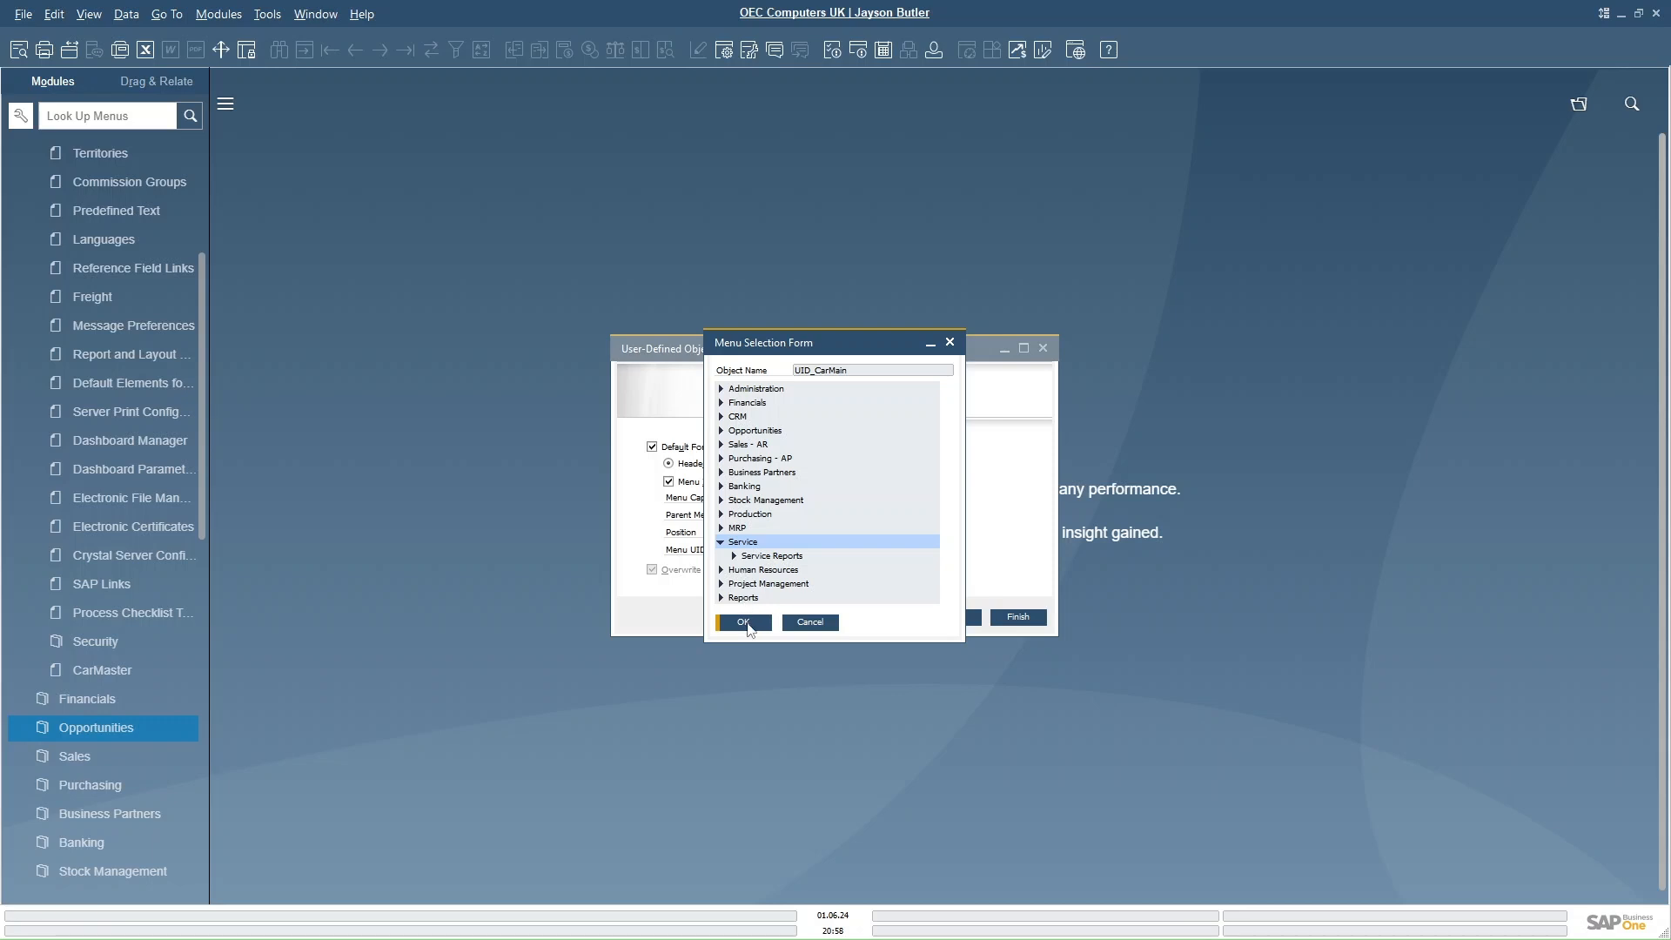
{"action": "left_click", "coordinate": [745, 623]}
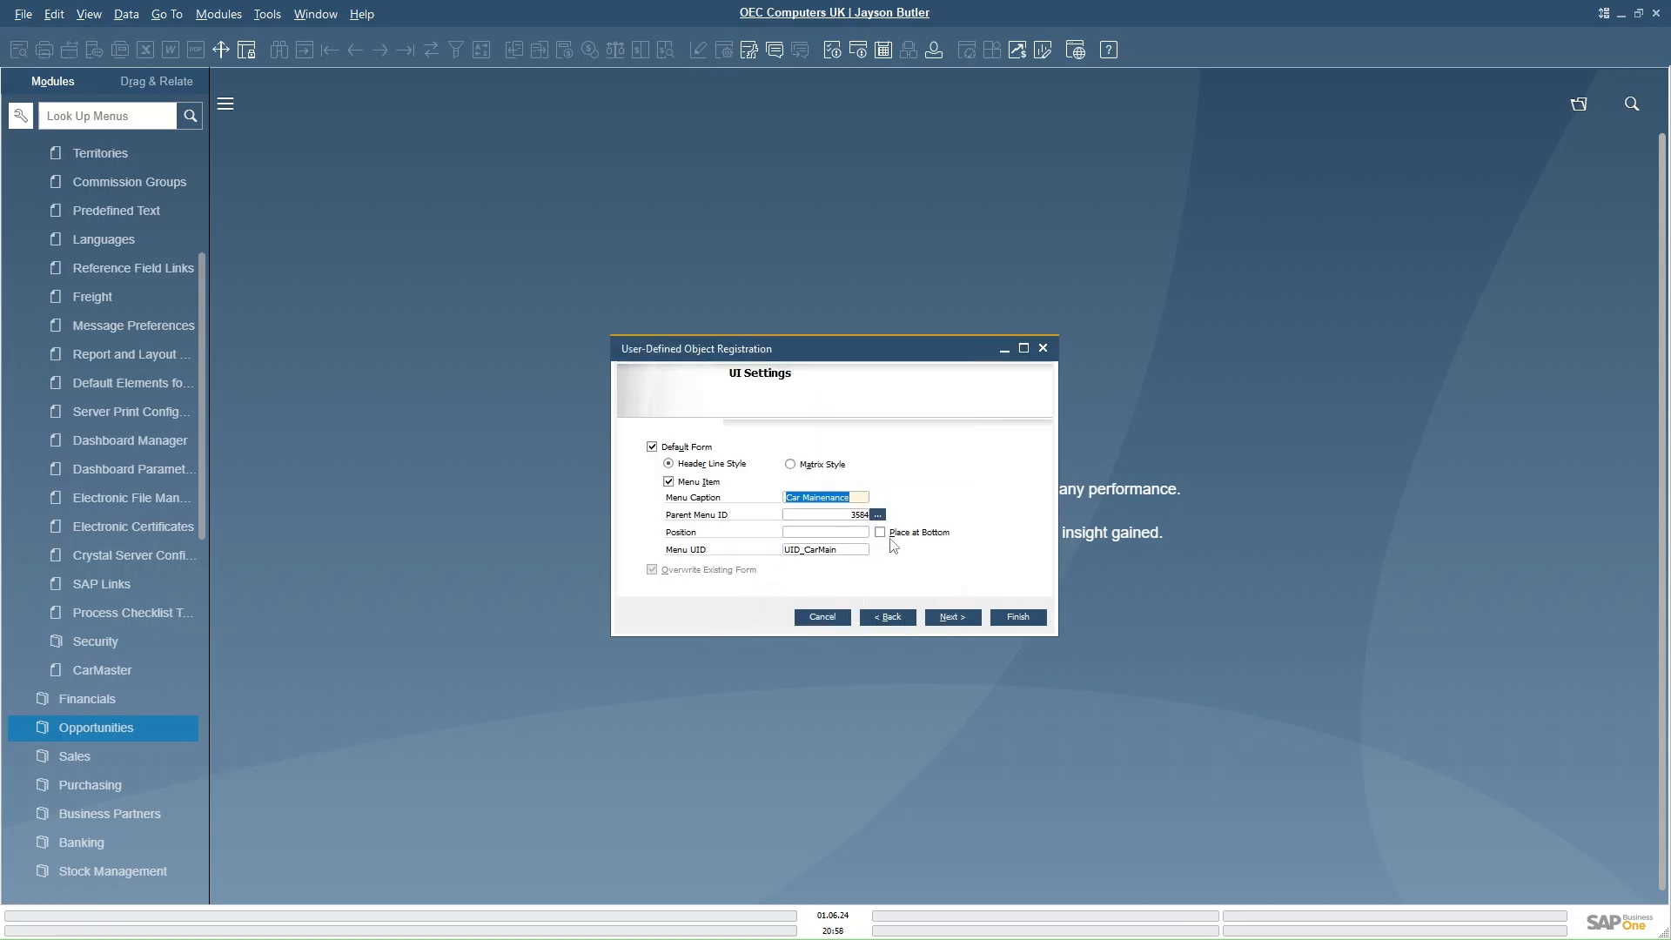
{"action": "left_click", "coordinate": [880, 533]}
{"action": "left_click", "coordinate": [953, 620]}
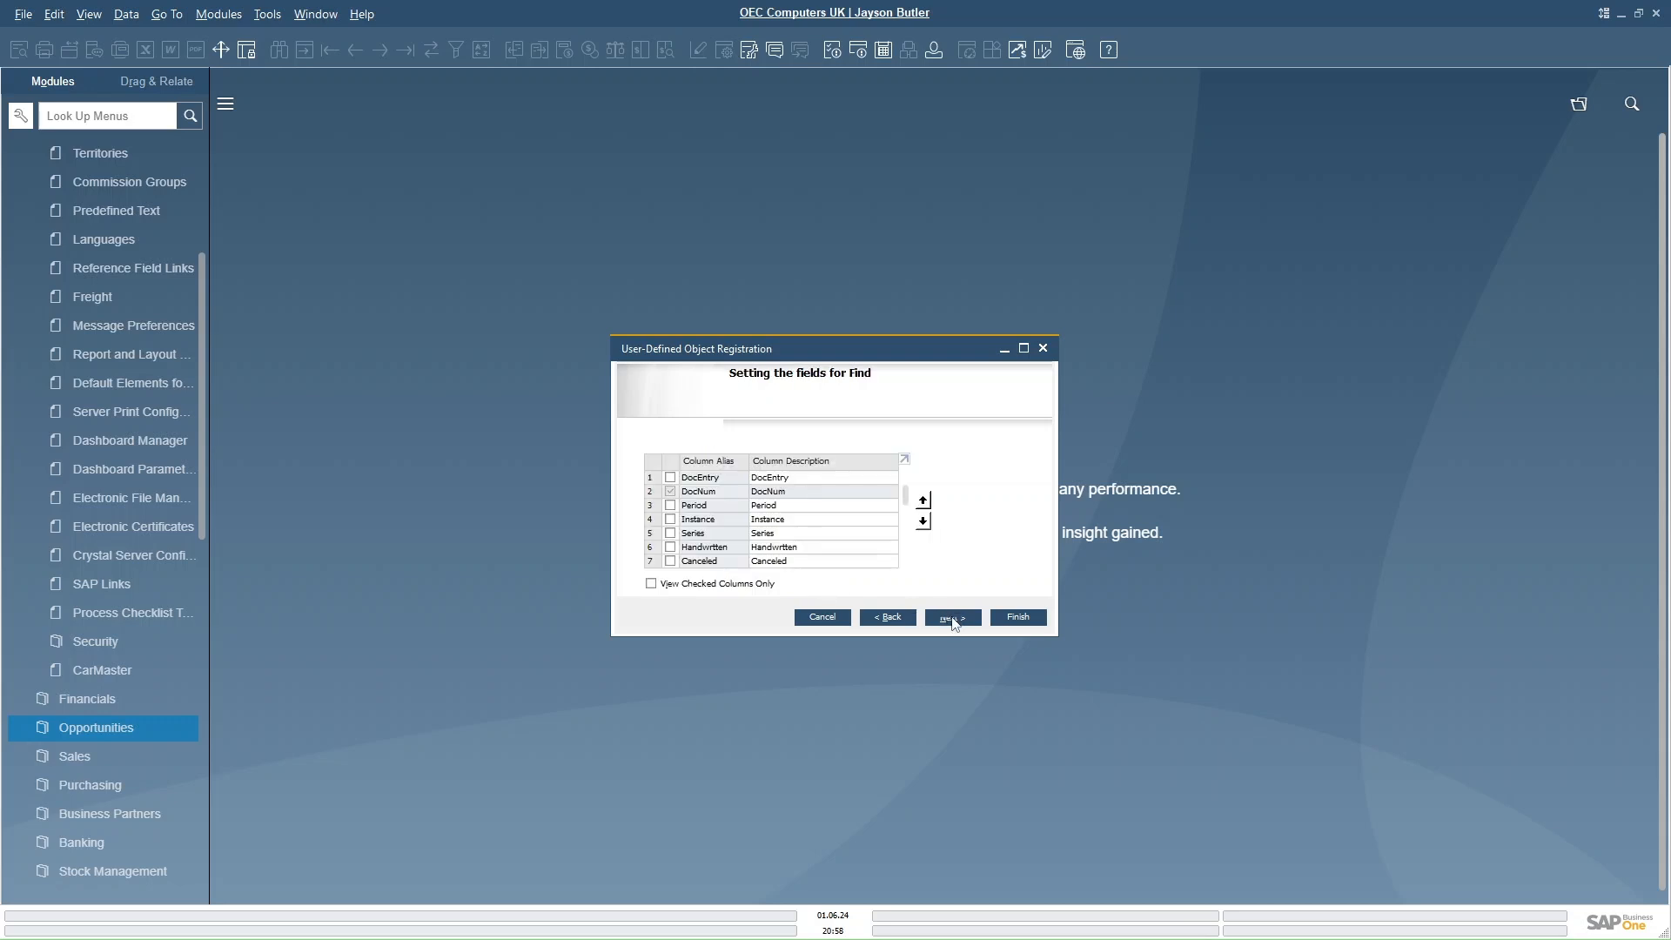
- Select DocEntry, Canceled and Object as find fields for the object
{"action": "left_click", "coordinate": [670, 478]}
{"action": "left_click", "coordinate": [670, 490]}
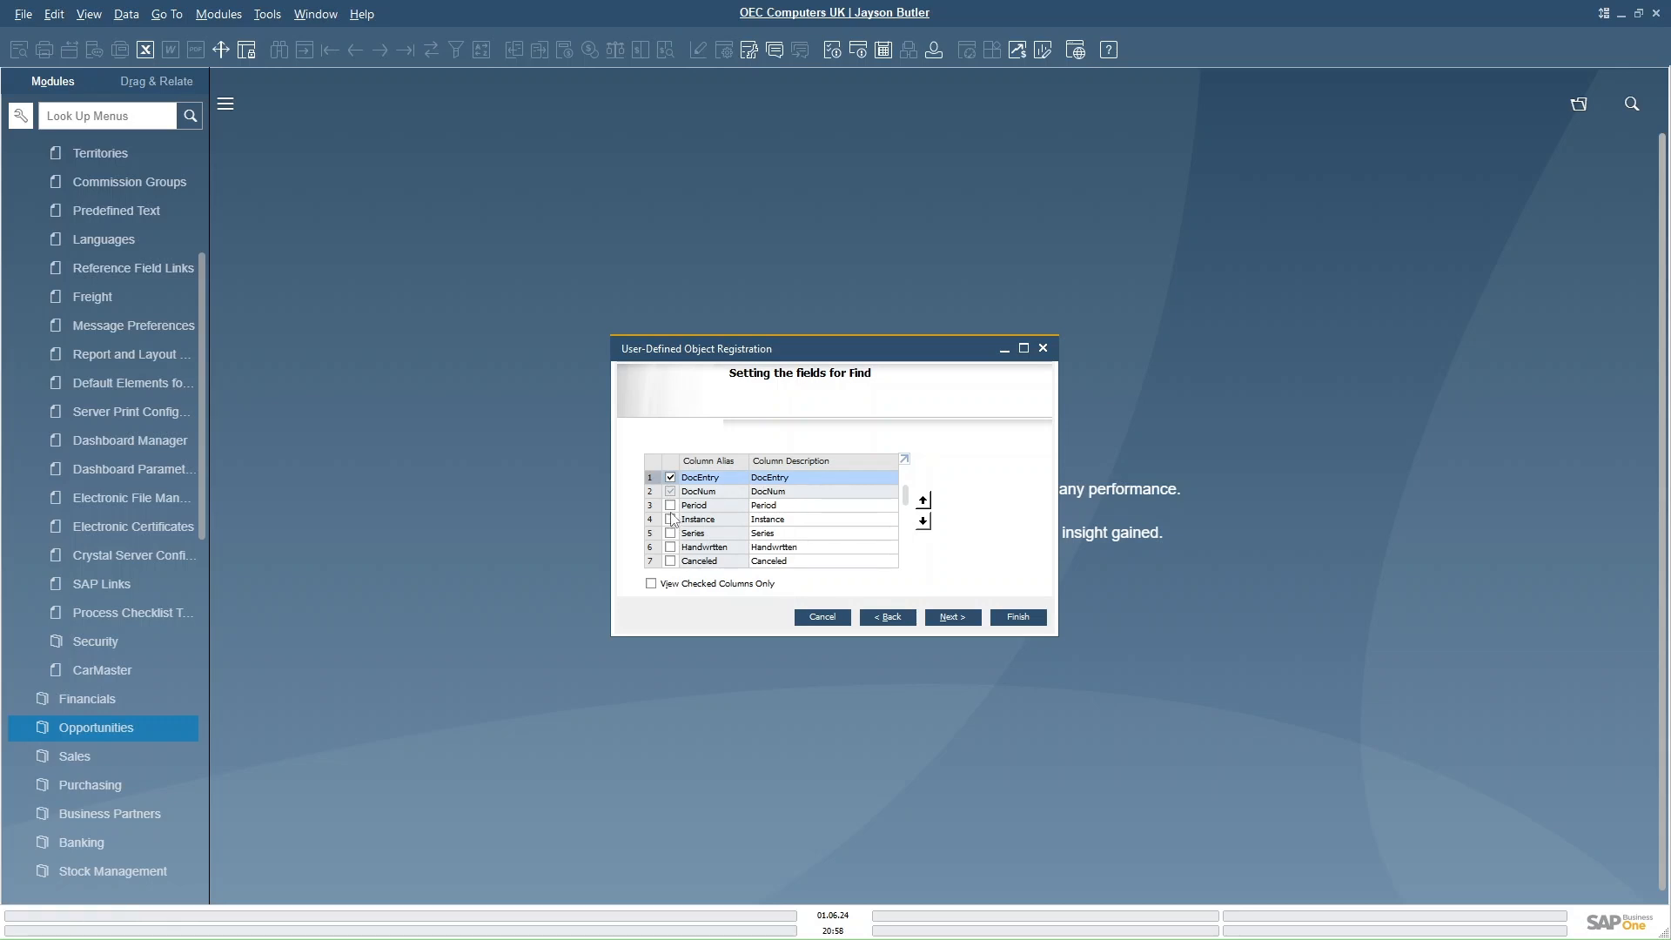
{"action": "left_click", "coordinate": [670, 505]}
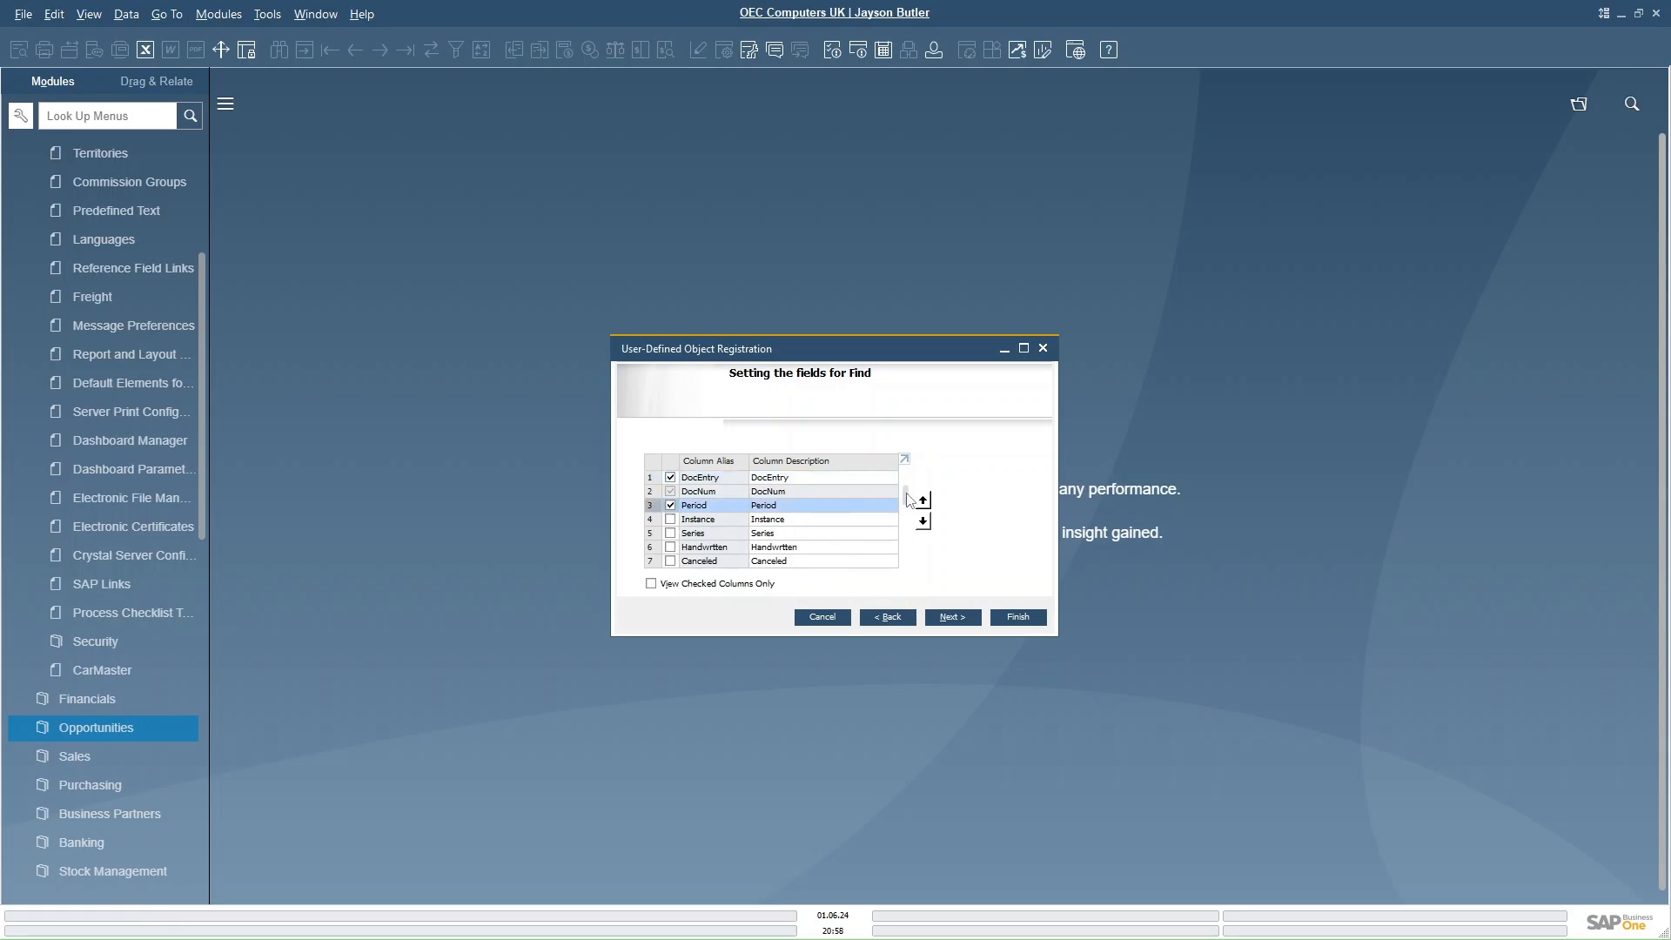
{"action": "left_click", "coordinate": [672, 505]}
{"action": "scroll", "coordinate": [910, 509], "scroll_direction": "down", "scroll_amount": 1}
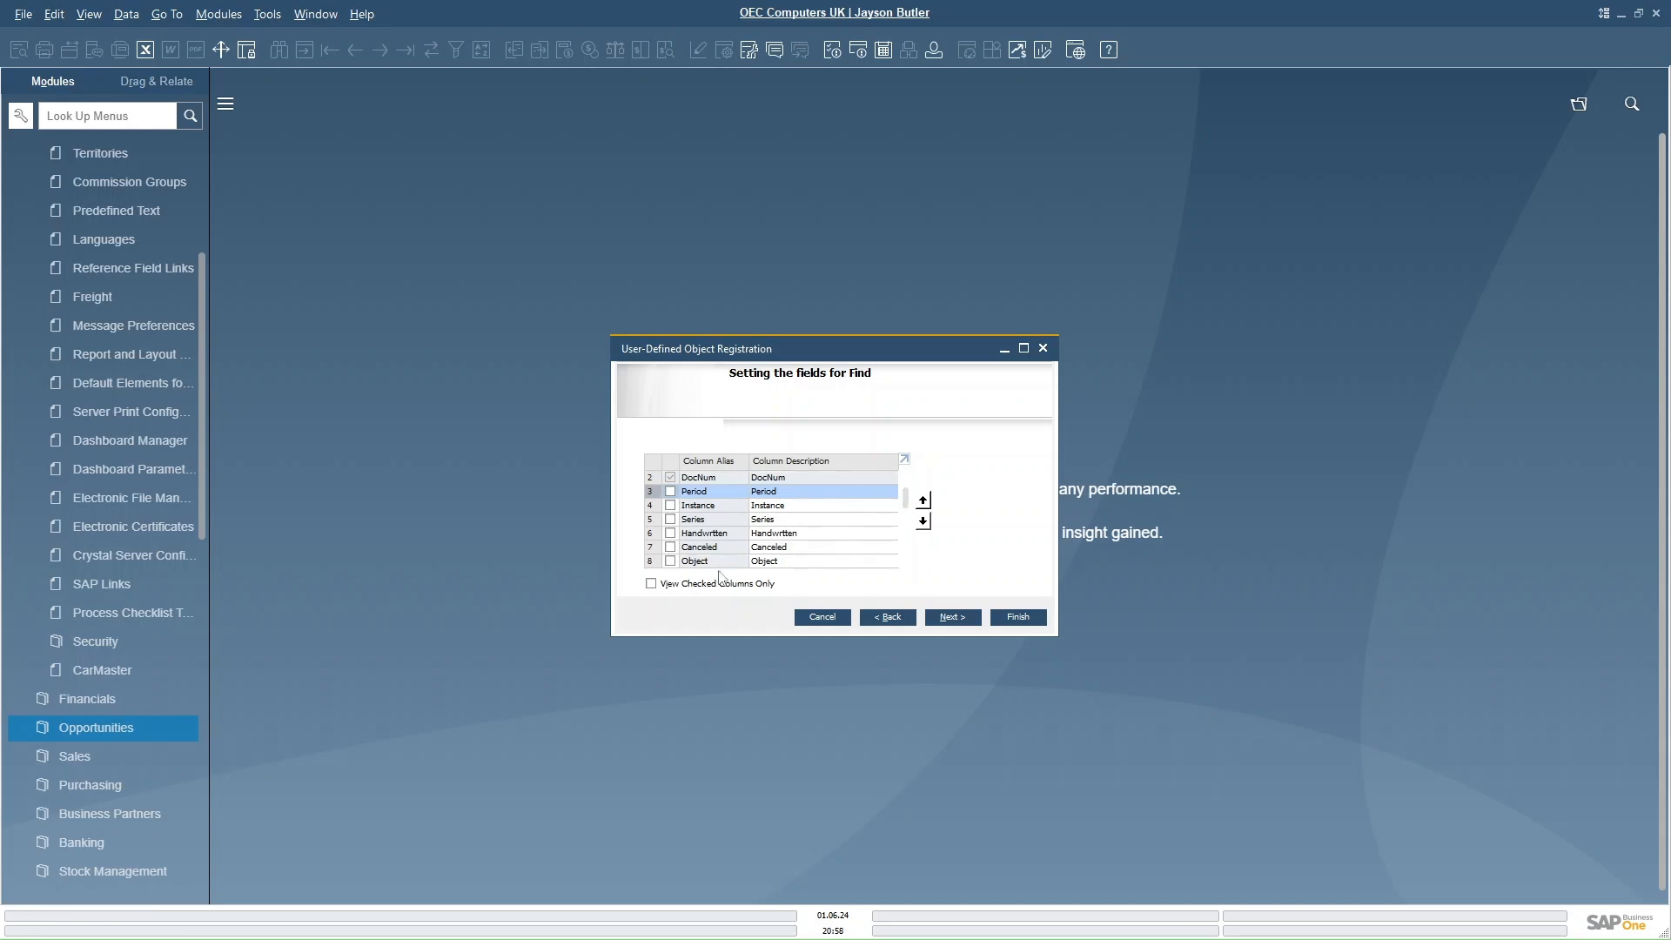
{"action": "left_click", "coordinate": [672, 548]}
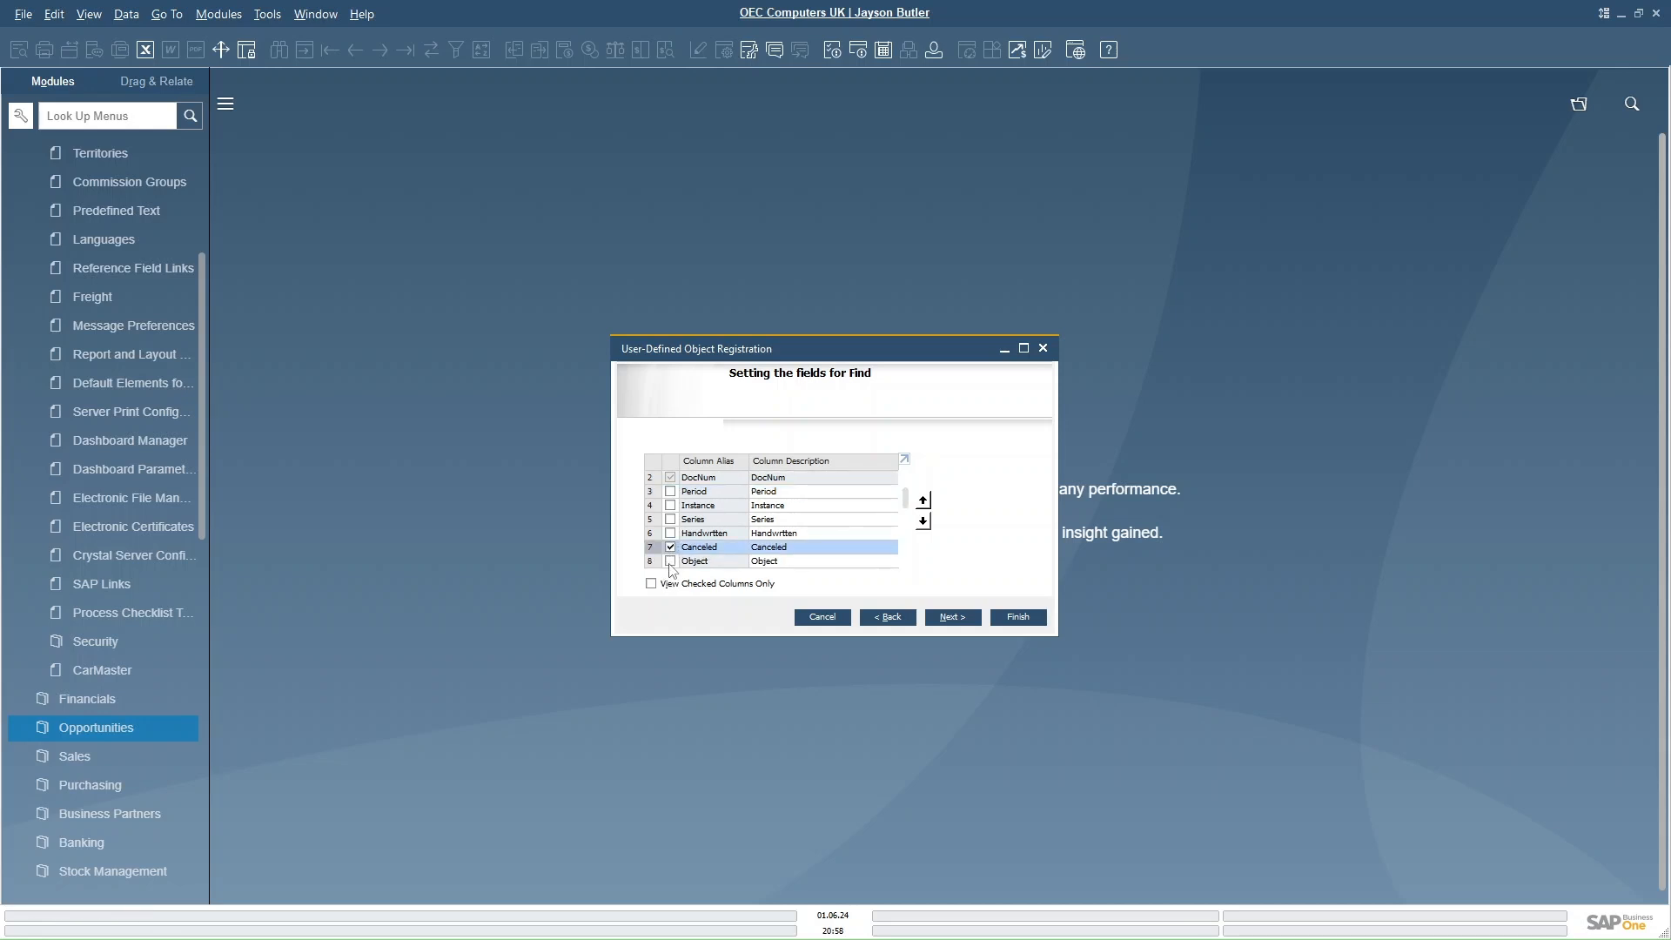
{"action": "left_click", "coordinate": [671, 561]}
{"action": "scroll", "coordinate": [819, 533], "scroll_direction": "down", "scroll_amount": 5}
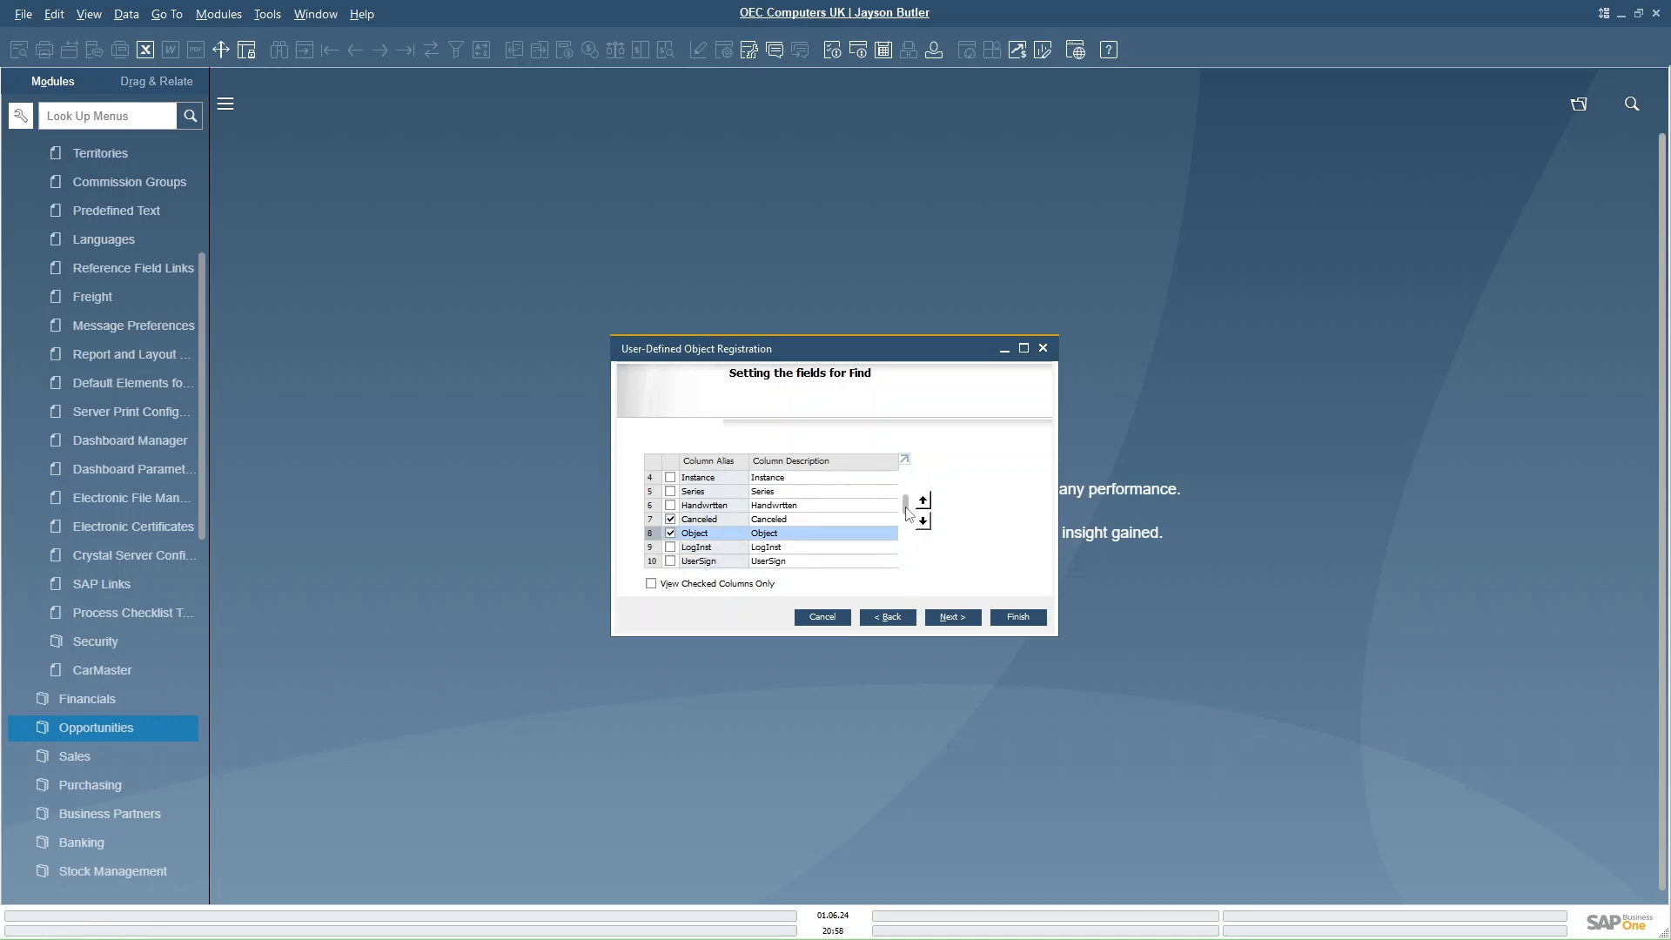
{"action": "left_click", "coordinate": [670, 519]}
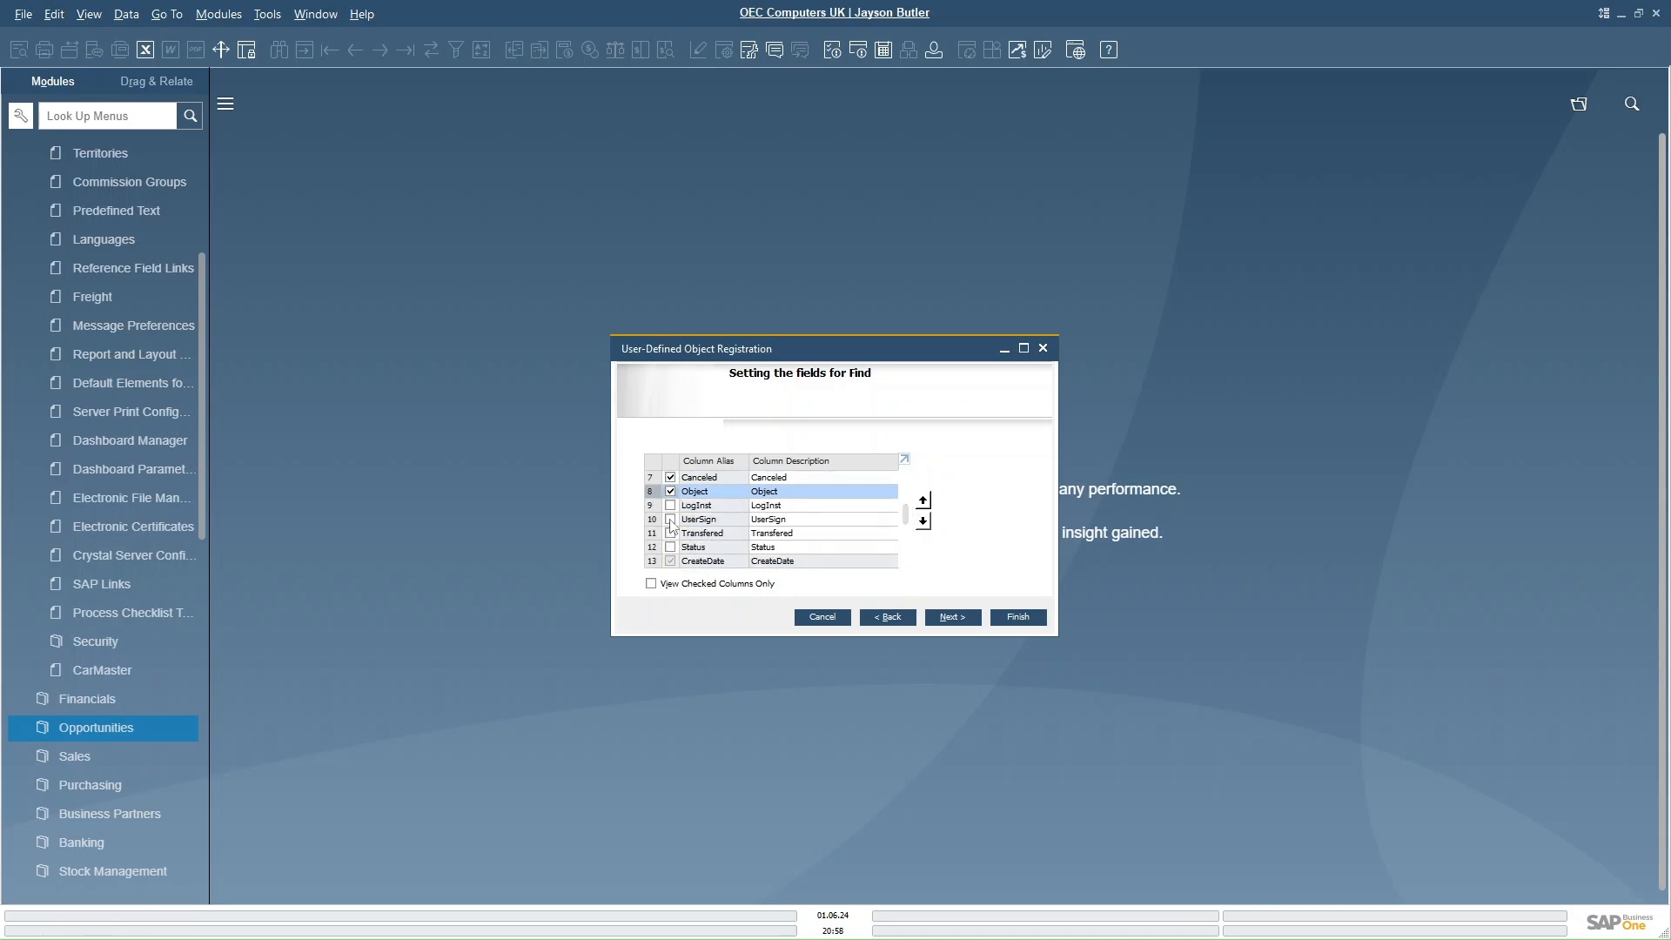
{"action": "left_click_drag", "start_coordinate": [906, 522], "coordinate": [906, 535]}
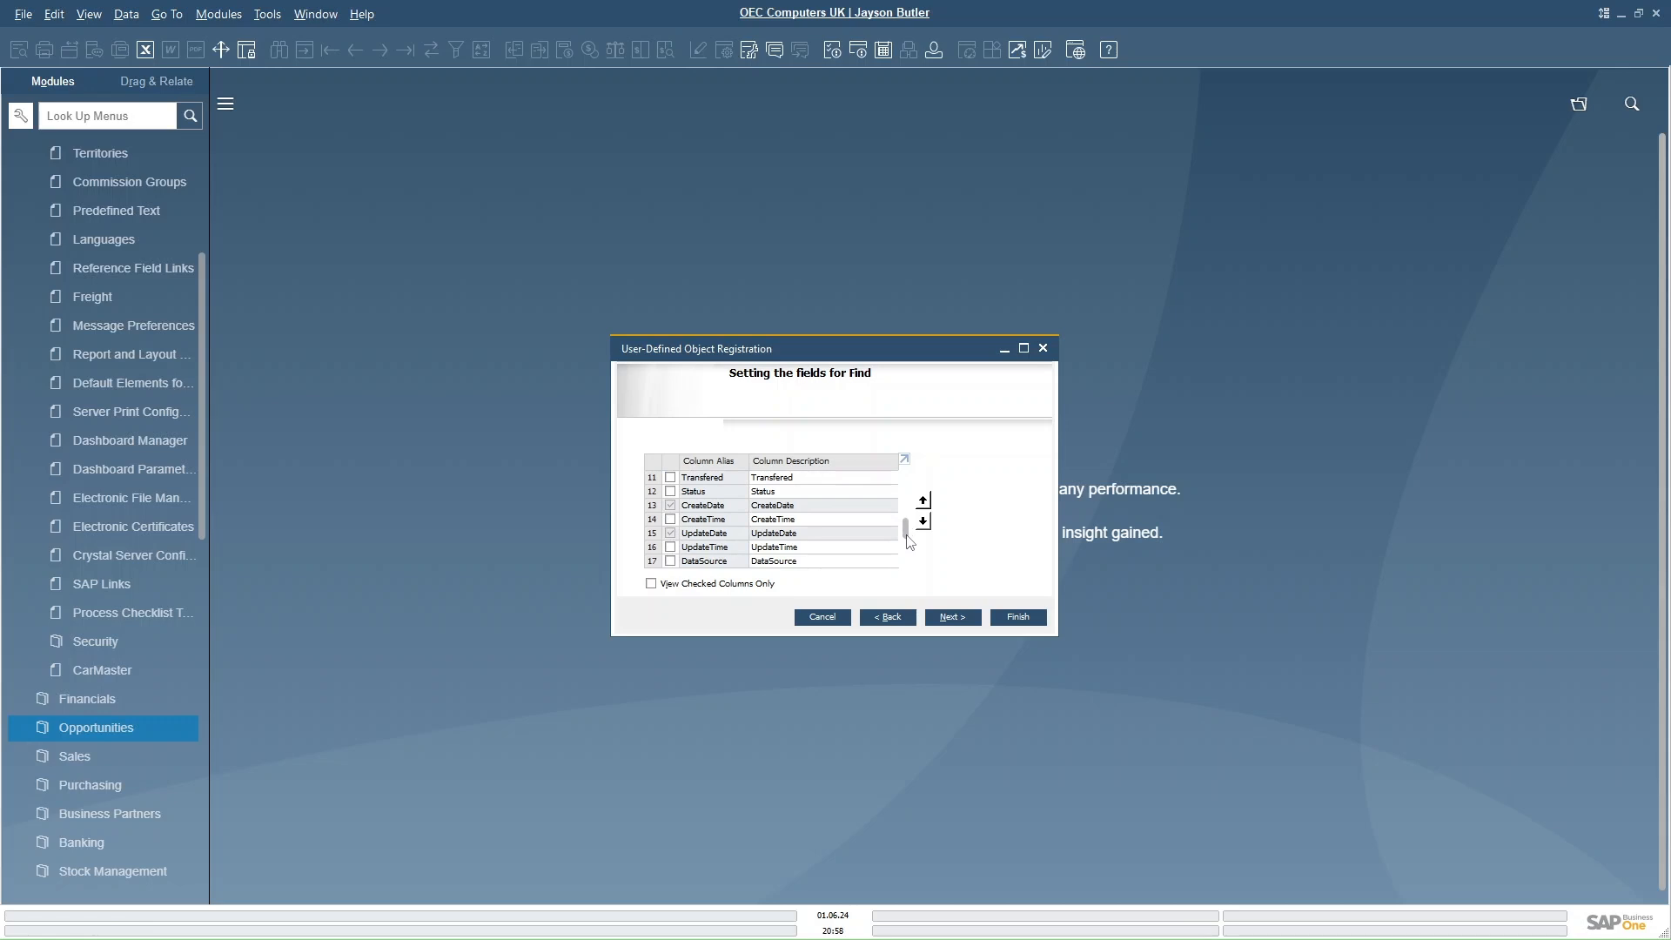
- Also select CreateTime, UpdateTime, Creator, Remark, U_MainDueDate and U_NextDueDate as find fields, and continue
{"action": "left_click", "coordinate": [671, 519]}
{"action": "left_click", "coordinate": [670, 546]}
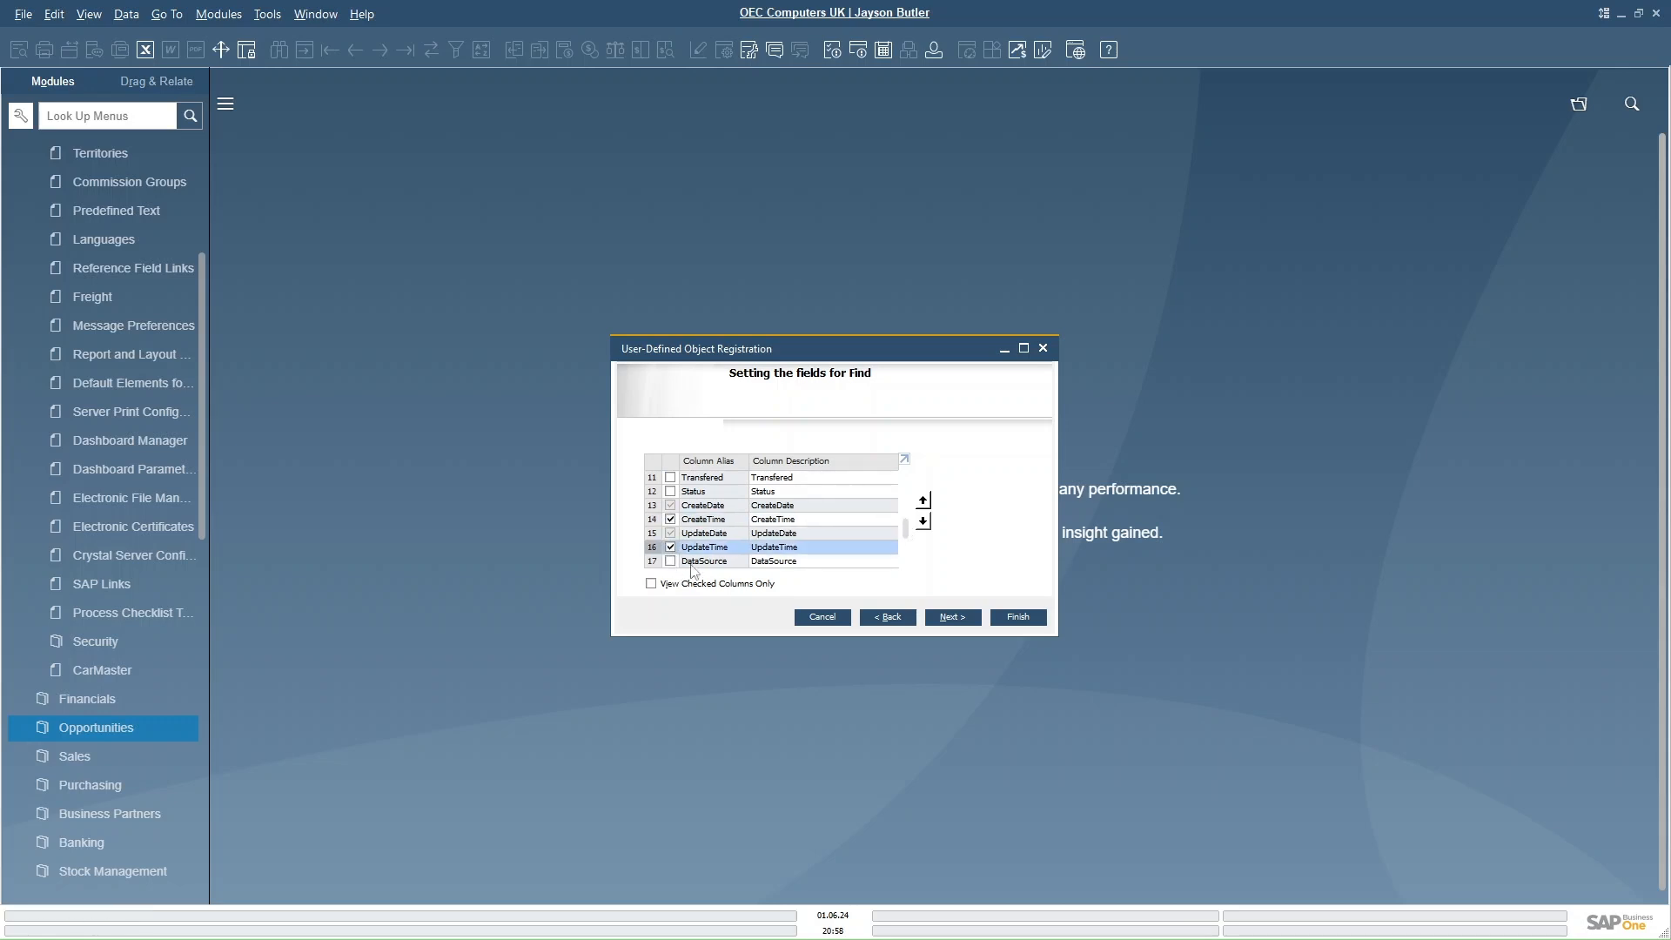
{"action": "left_click_drag", "start_coordinate": [905, 534], "coordinate": [912, 548]}
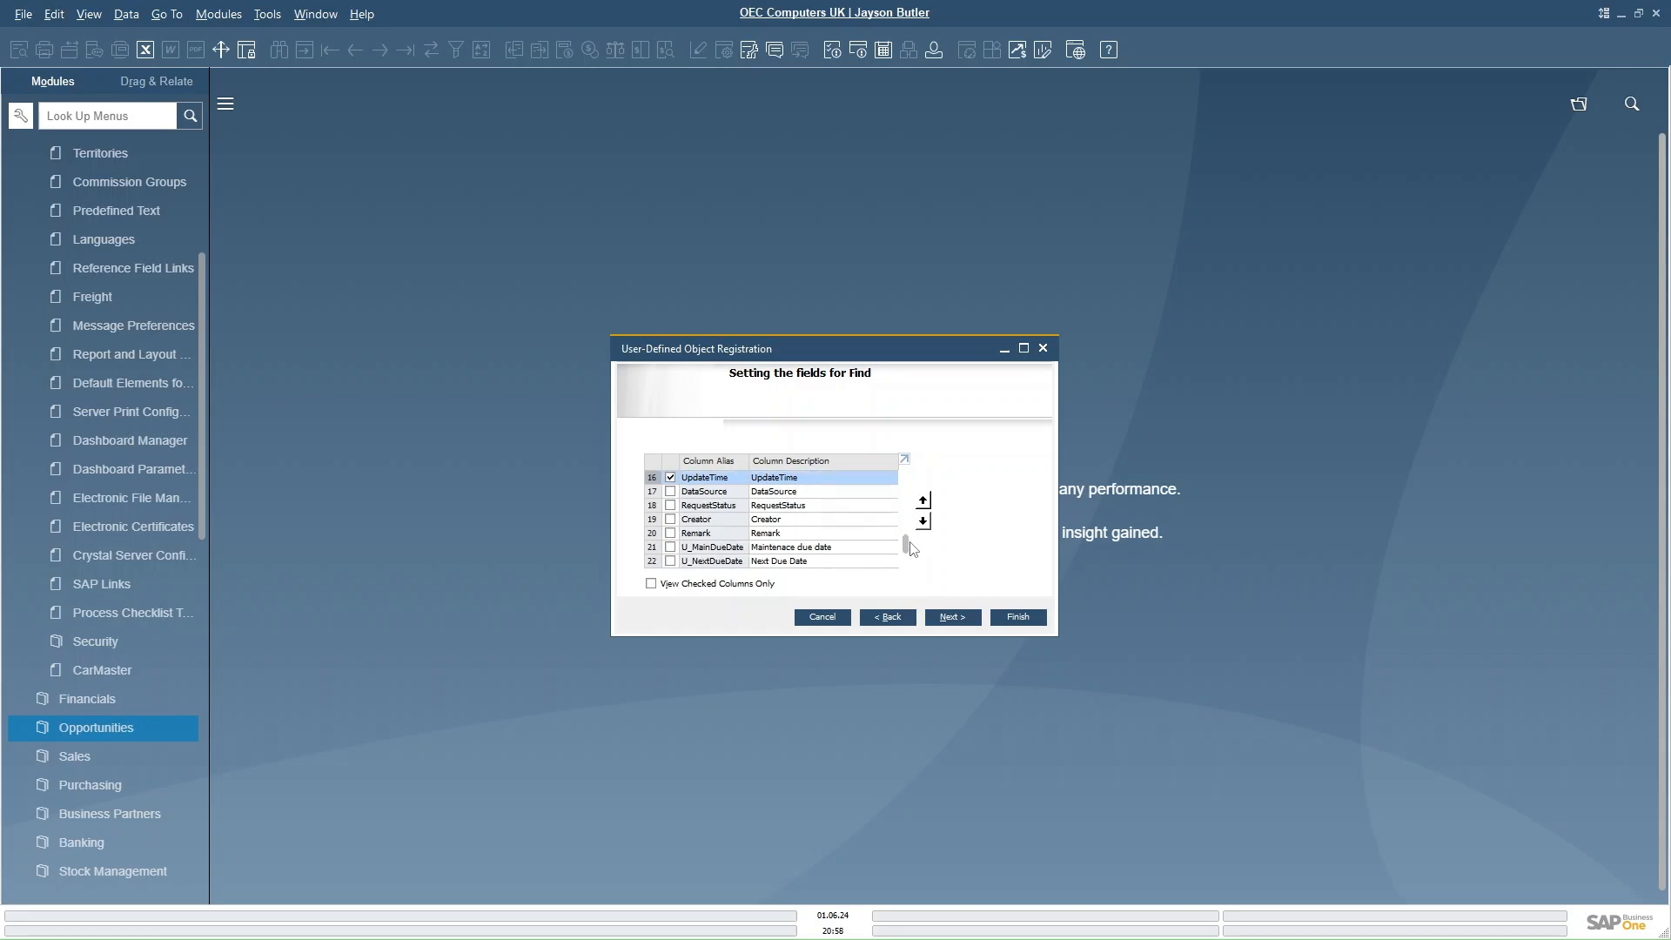
{"action": "left_click", "coordinate": [670, 520]}
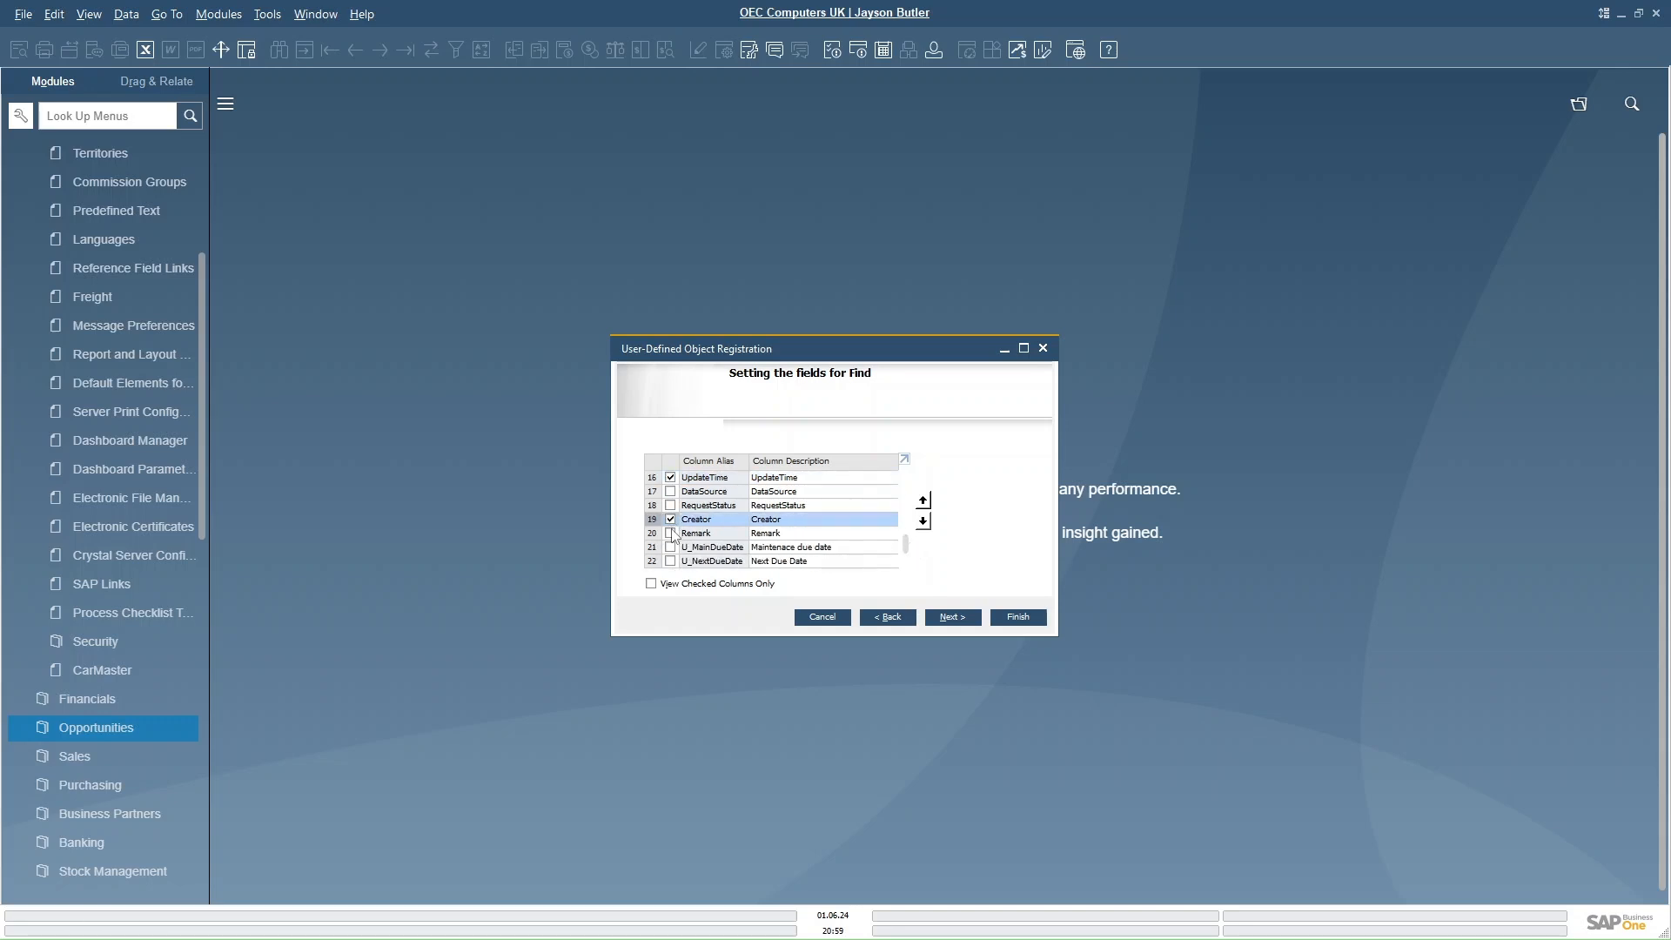
{"action": "left_click", "coordinate": [671, 532]}
{"action": "left_click", "coordinate": [670, 546]}
{"action": "left_click", "coordinate": [670, 560]}
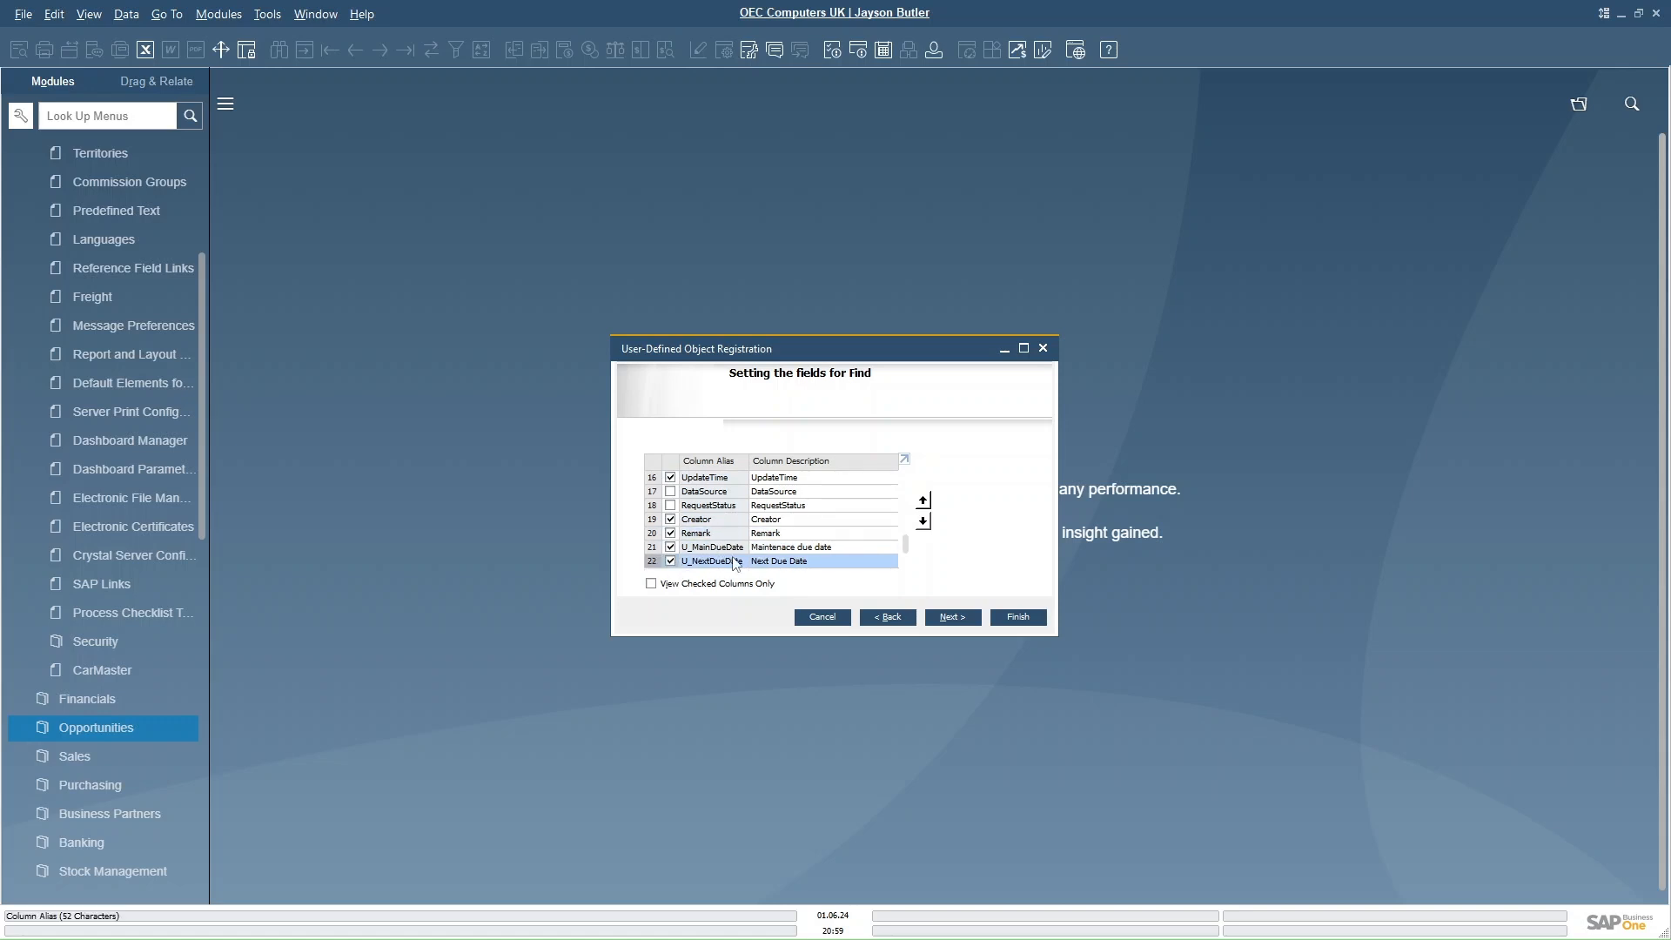
{"action": "left_click", "coordinate": [951, 617]}
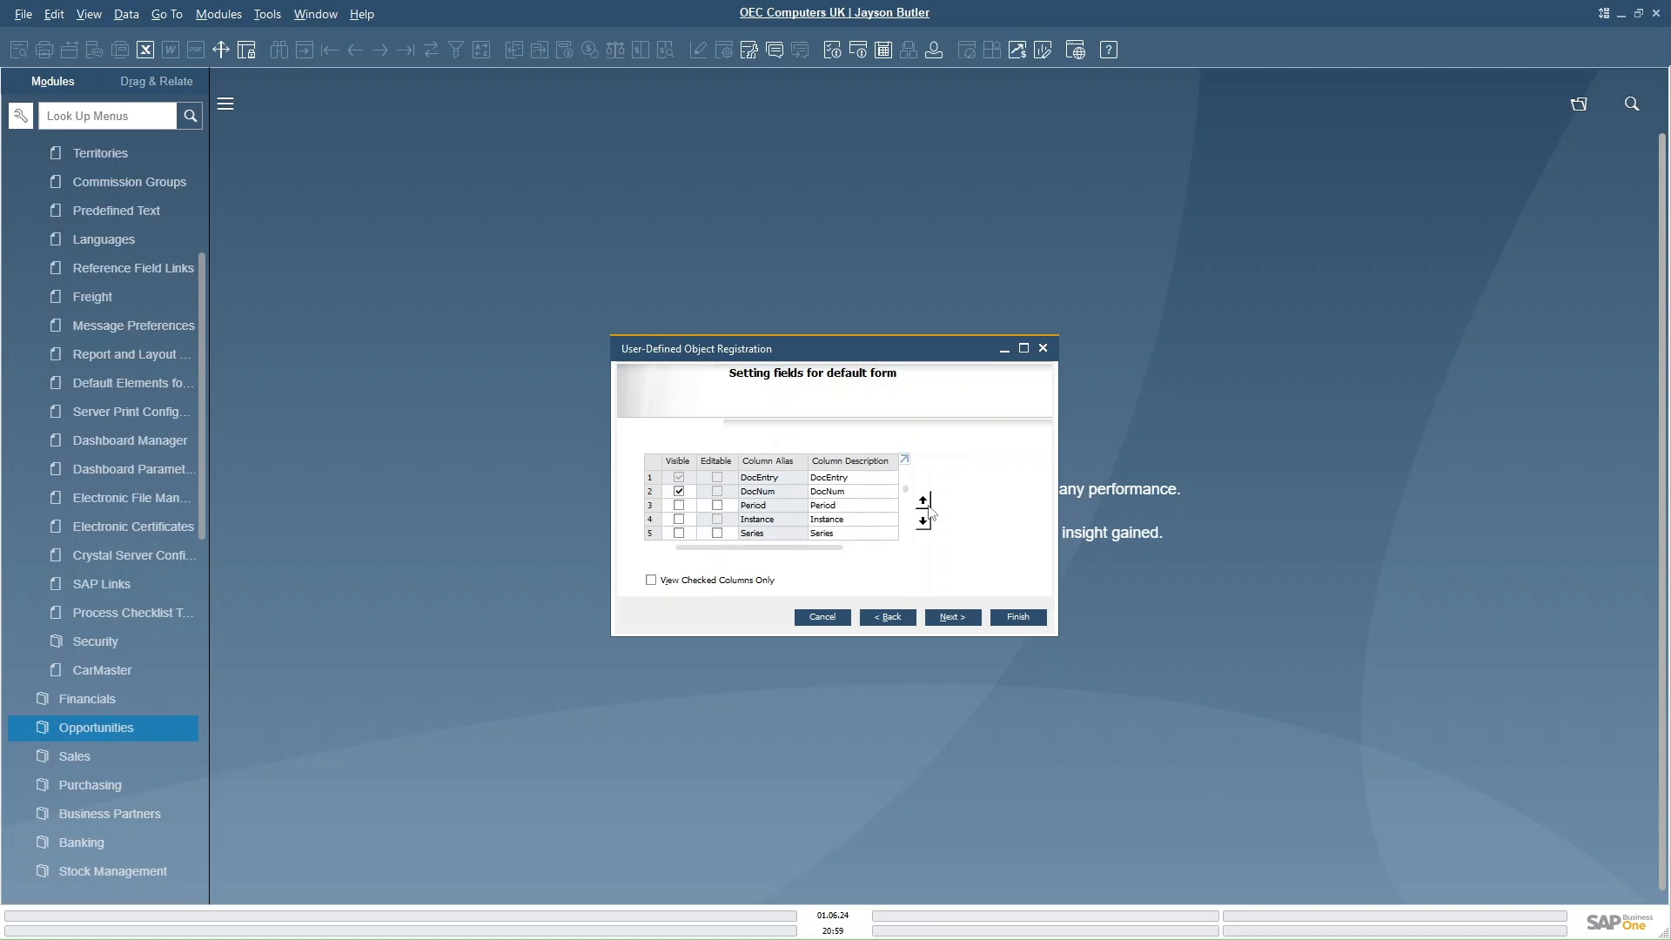
- Make Canceled, Status, Remark and the two due date fields visible on the default form, and continue
{"action": "scroll", "coordinate": [908, 542], "scroll_direction": "down", "scroll_amount": 2}
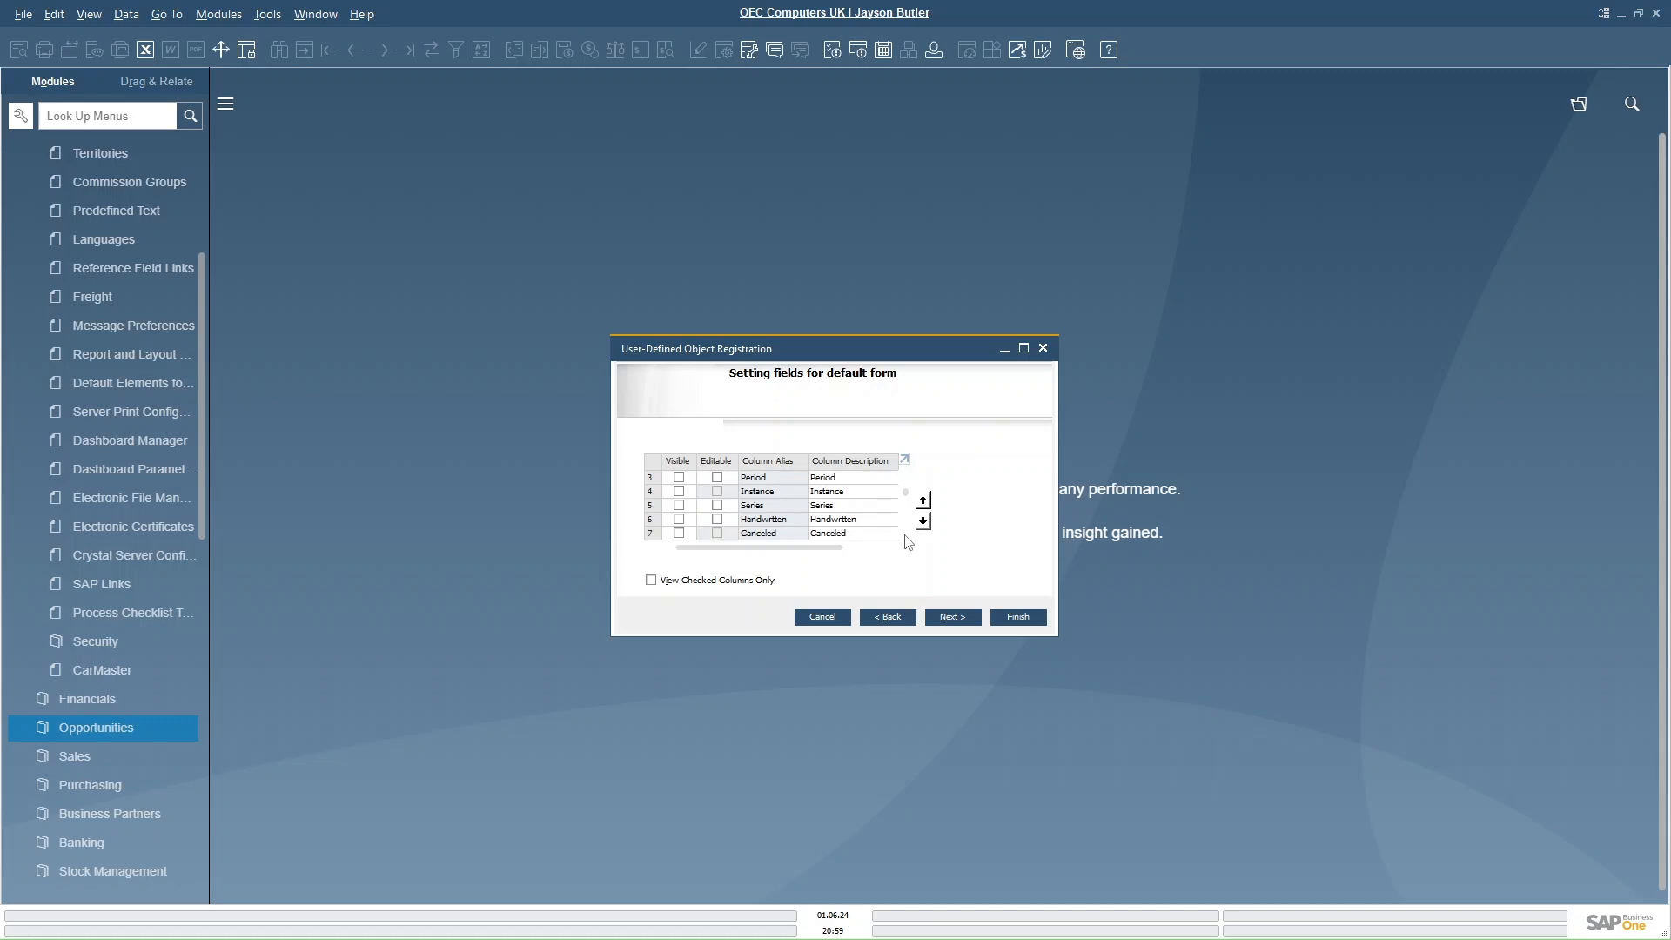
{"action": "scroll", "coordinate": [908, 542], "scroll_direction": "down", "scroll_amount": 3}
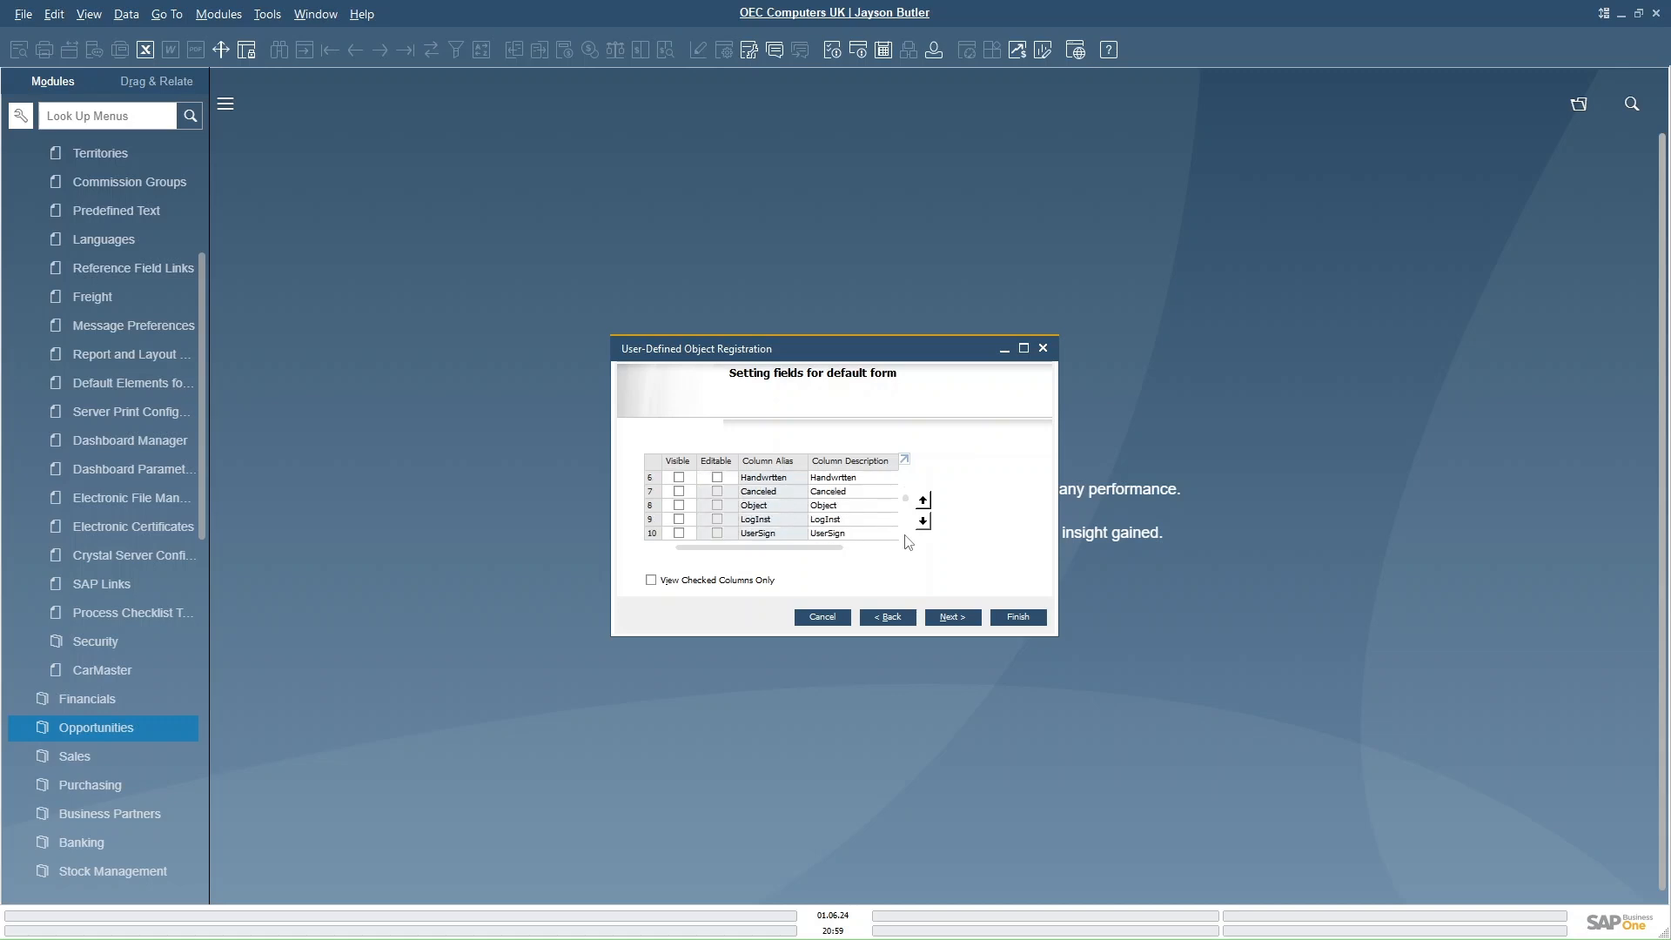
{"action": "left_click", "coordinate": [678, 491]}
{"action": "scroll", "coordinate": [908, 546], "scroll_direction": "down", "scroll_amount": 4}
{"action": "scroll", "coordinate": [908, 545], "scroll_direction": "down", "scroll_amount": 2}
{"action": "left_click", "coordinate": [679, 478]}
{"action": "left_click", "coordinate": [679, 491]}
{"action": "left_click", "coordinate": [679, 493]}
{"action": "left_click", "coordinate": [679, 505]}
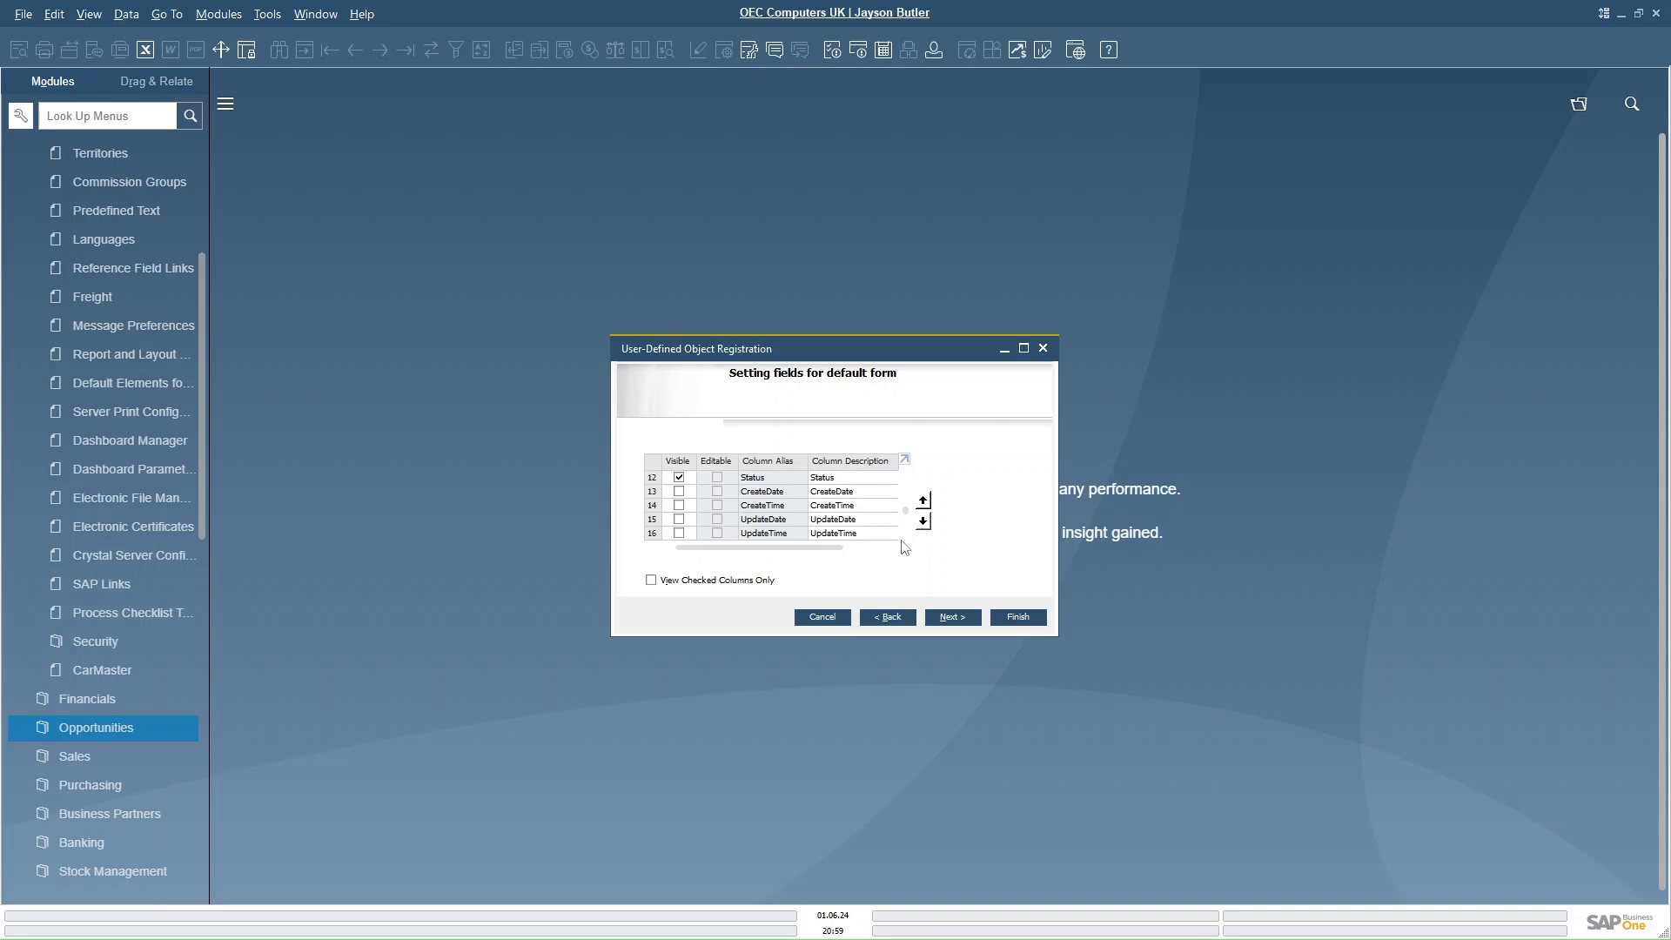
{"action": "scroll", "coordinate": [907, 544], "scroll_direction": "down", "scroll_amount": 4}
{"action": "scroll", "coordinate": [911, 542], "scroll_direction": "down", "scroll_amount": 1}
{"action": "scroll", "coordinate": [911, 541], "scroll_direction": "down", "scroll_amount": 1}
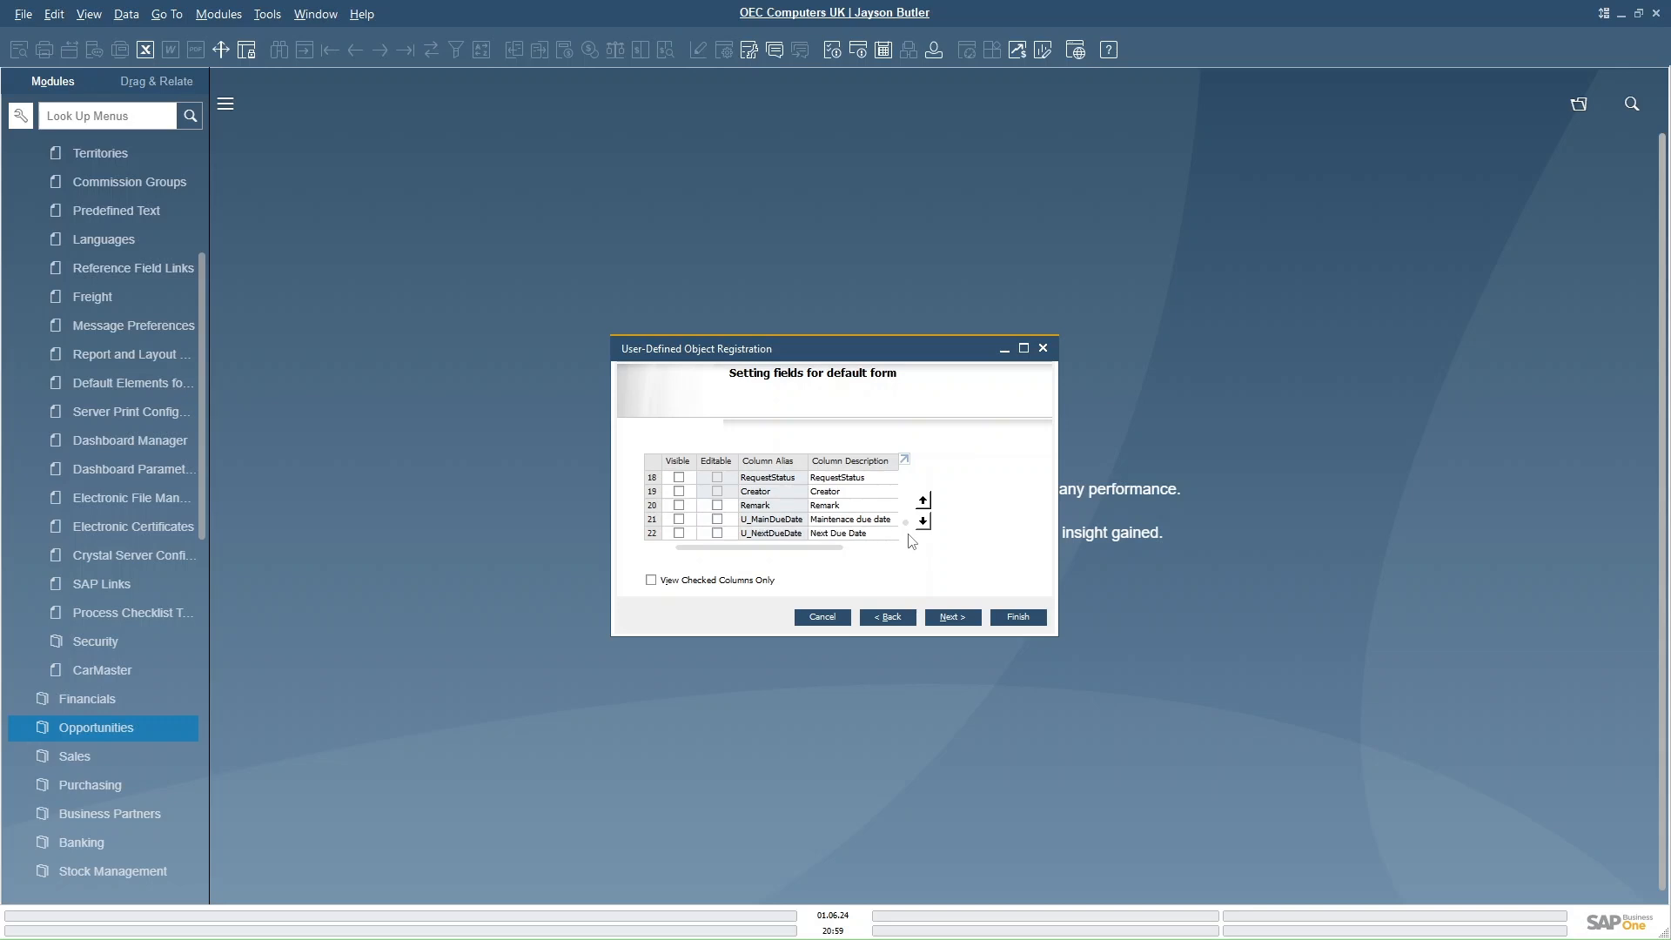
{"action": "left_click", "coordinate": [679, 505]}
{"action": "left_click", "coordinate": [679, 520]}
{"action": "left_click", "coordinate": [953, 618]}
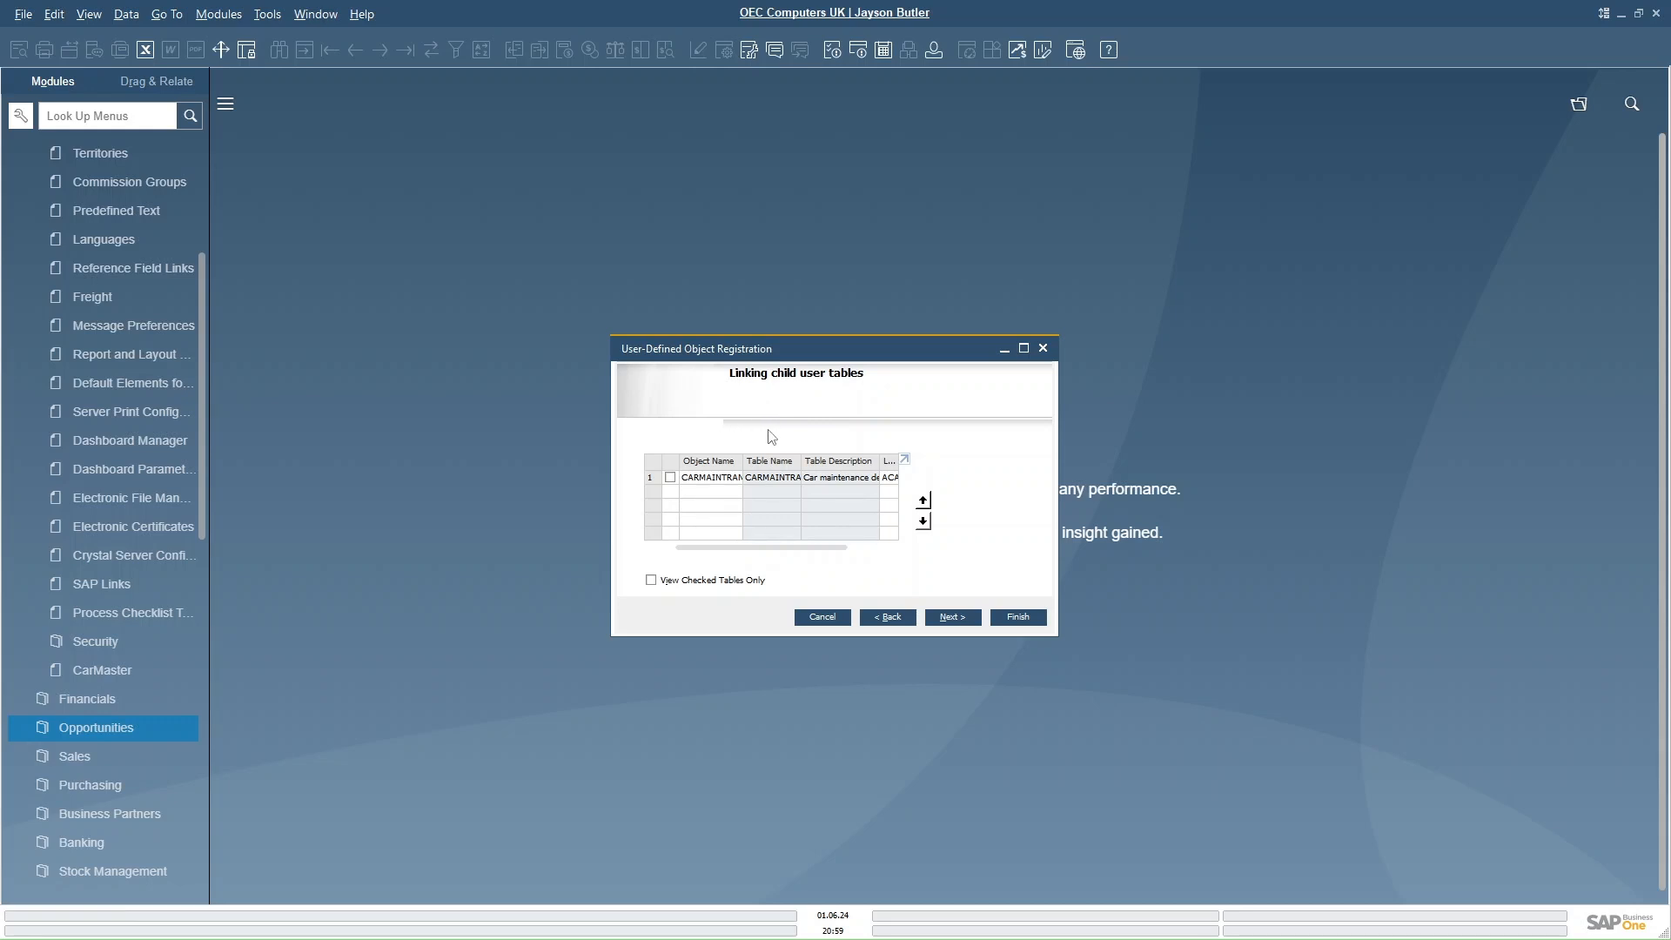
- Link the CARMAINTRANS child table and choose it for the child table default form
{"action": "left_click", "coordinate": [744, 477]}
{"action": "left_click", "coordinate": [950, 617]}
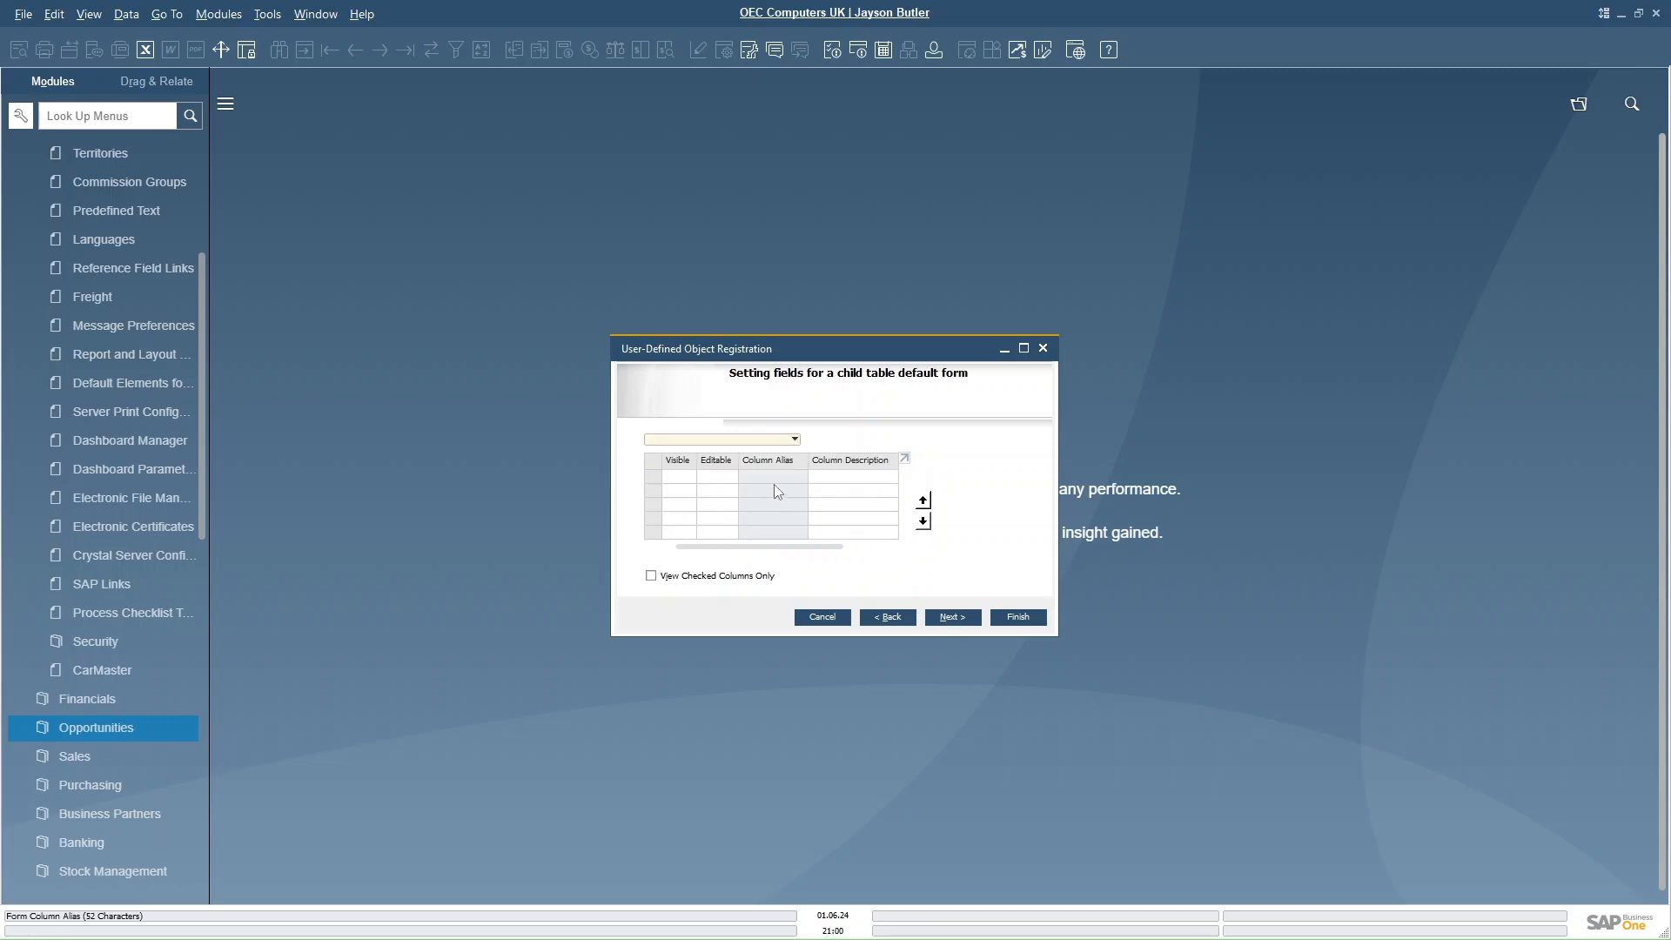
{"action": "left_click", "coordinate": [782, 441]}
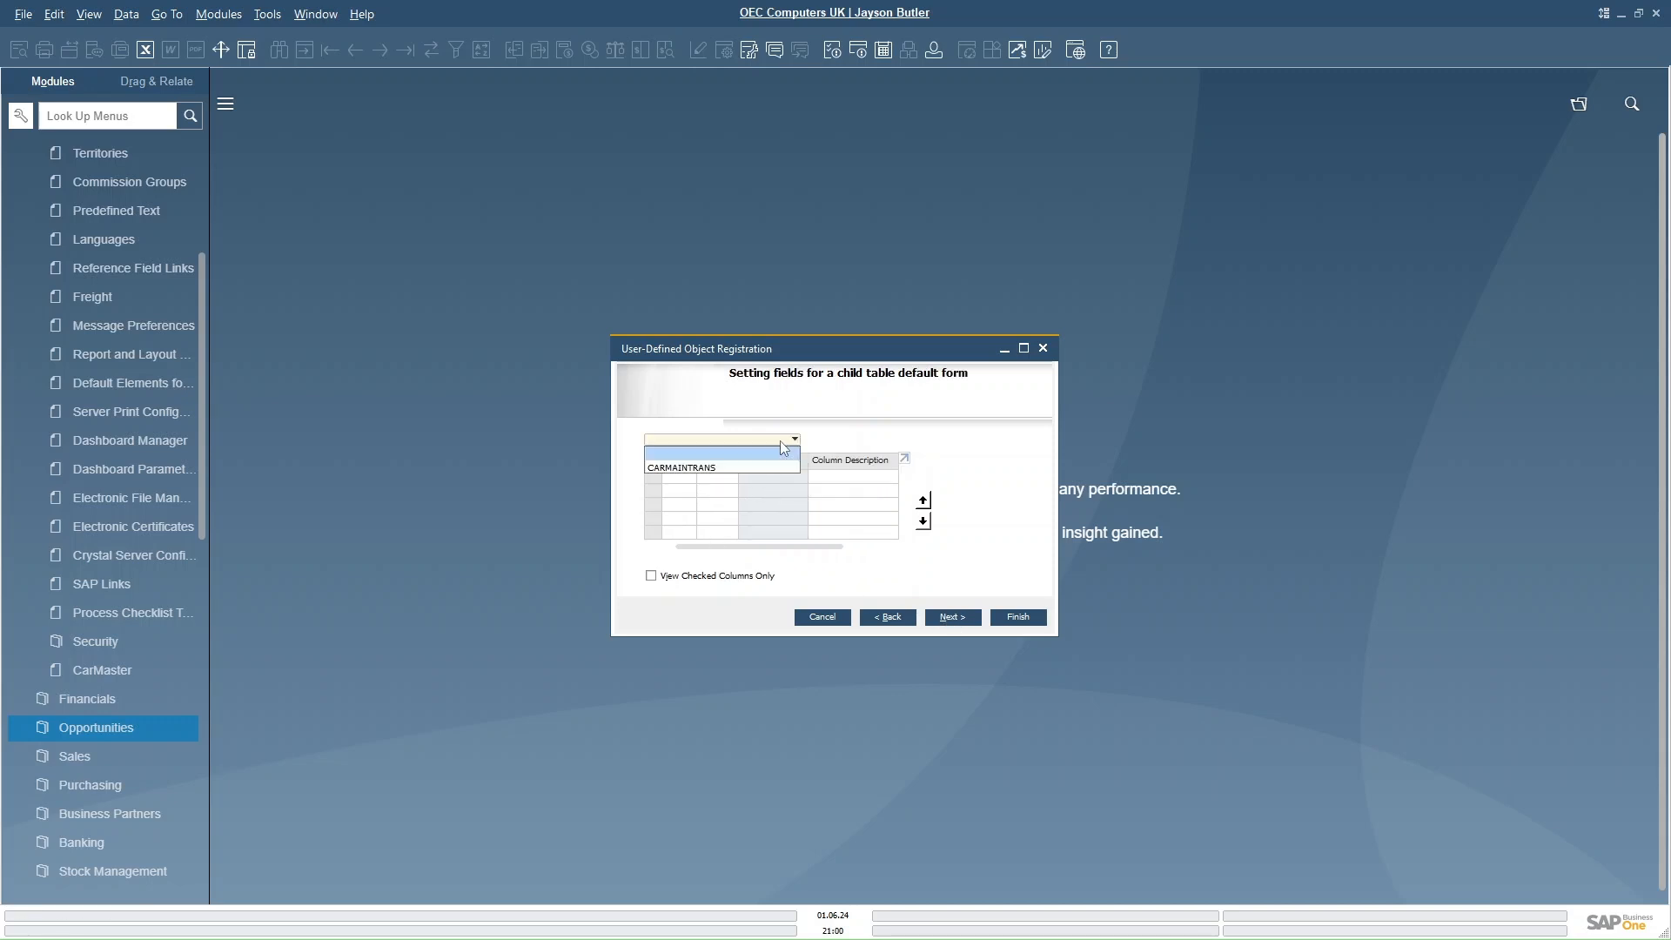
{"action": "left_click", "coordinate": [681, 468]}
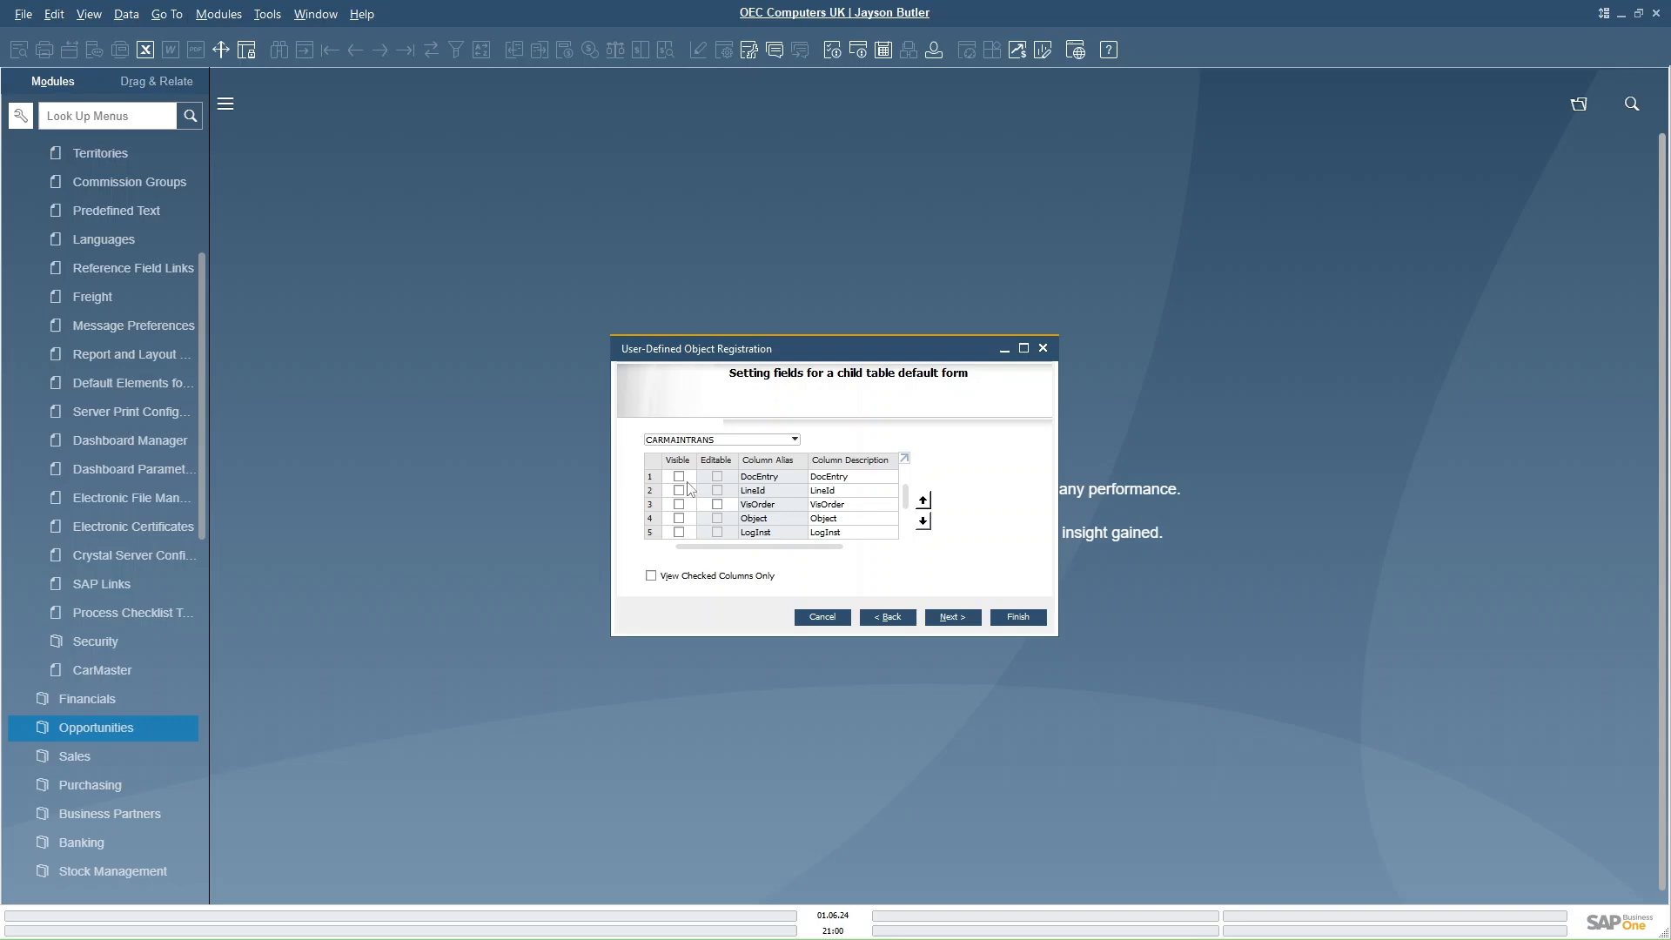
- Show DocEntry and Object, make part number, quantity and unit price visible and editable, then finish the registration
{"action": "left_click", "coordinate": [678, 476]}
{"action": "left_click", "coordinate": [680, 518]}
{"action": "scroll", "coordinate": [904, 539], "scroll_direction": "down", "scroll_amount": 3}
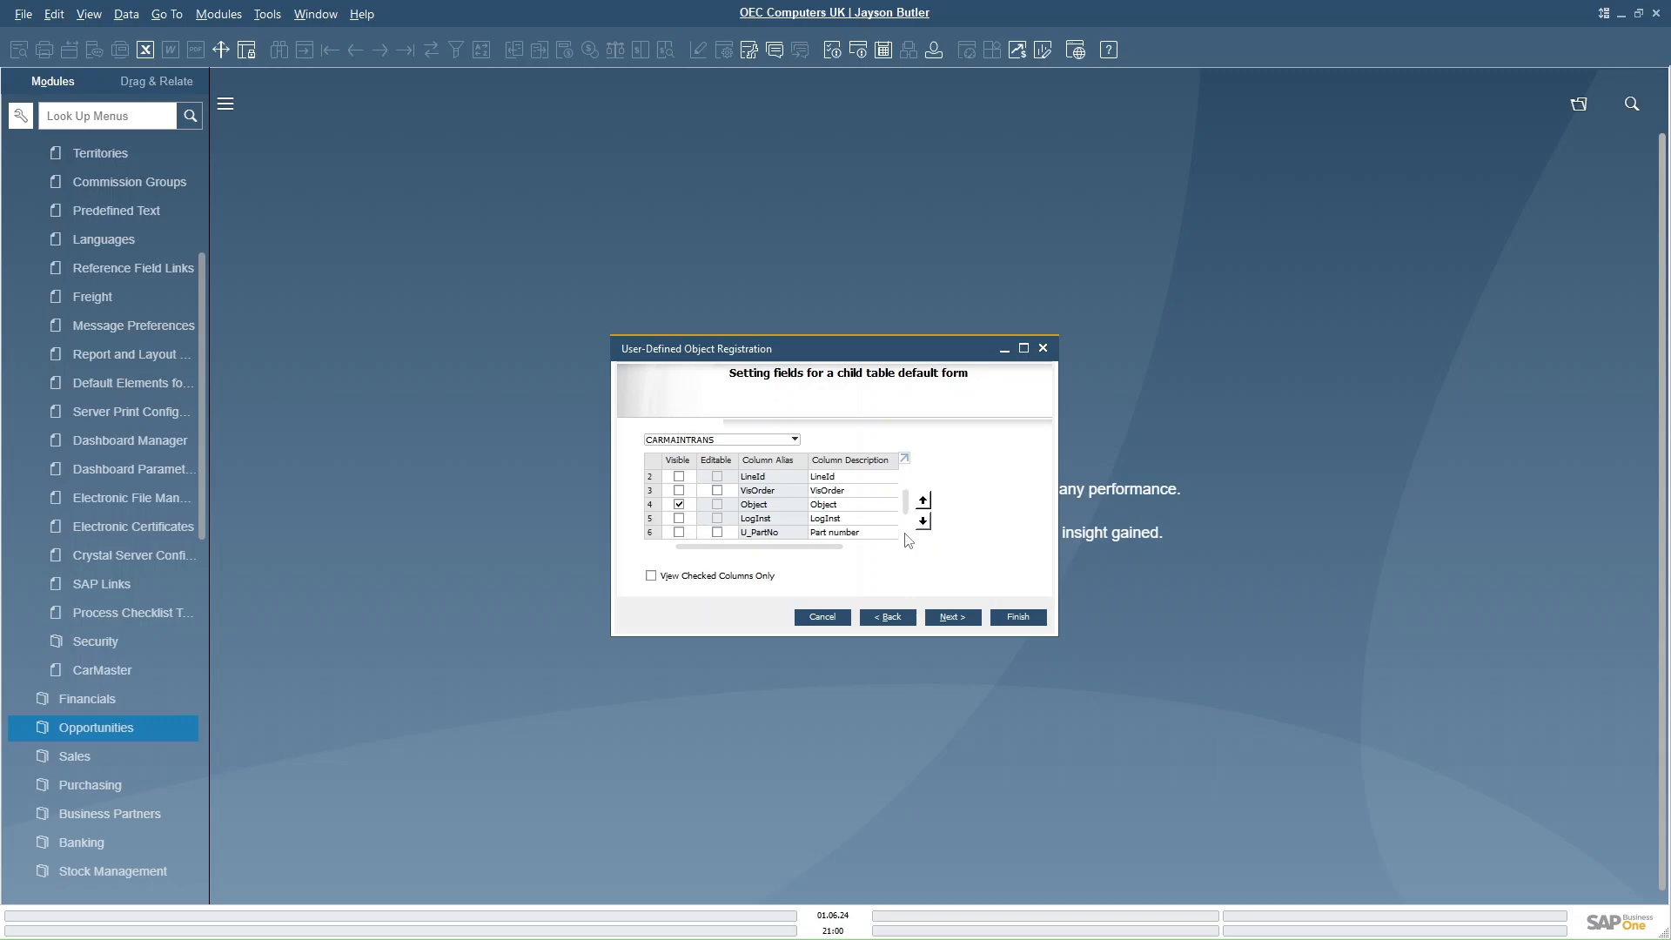
{"action": "left_click", "coordinate": [679, 503]}
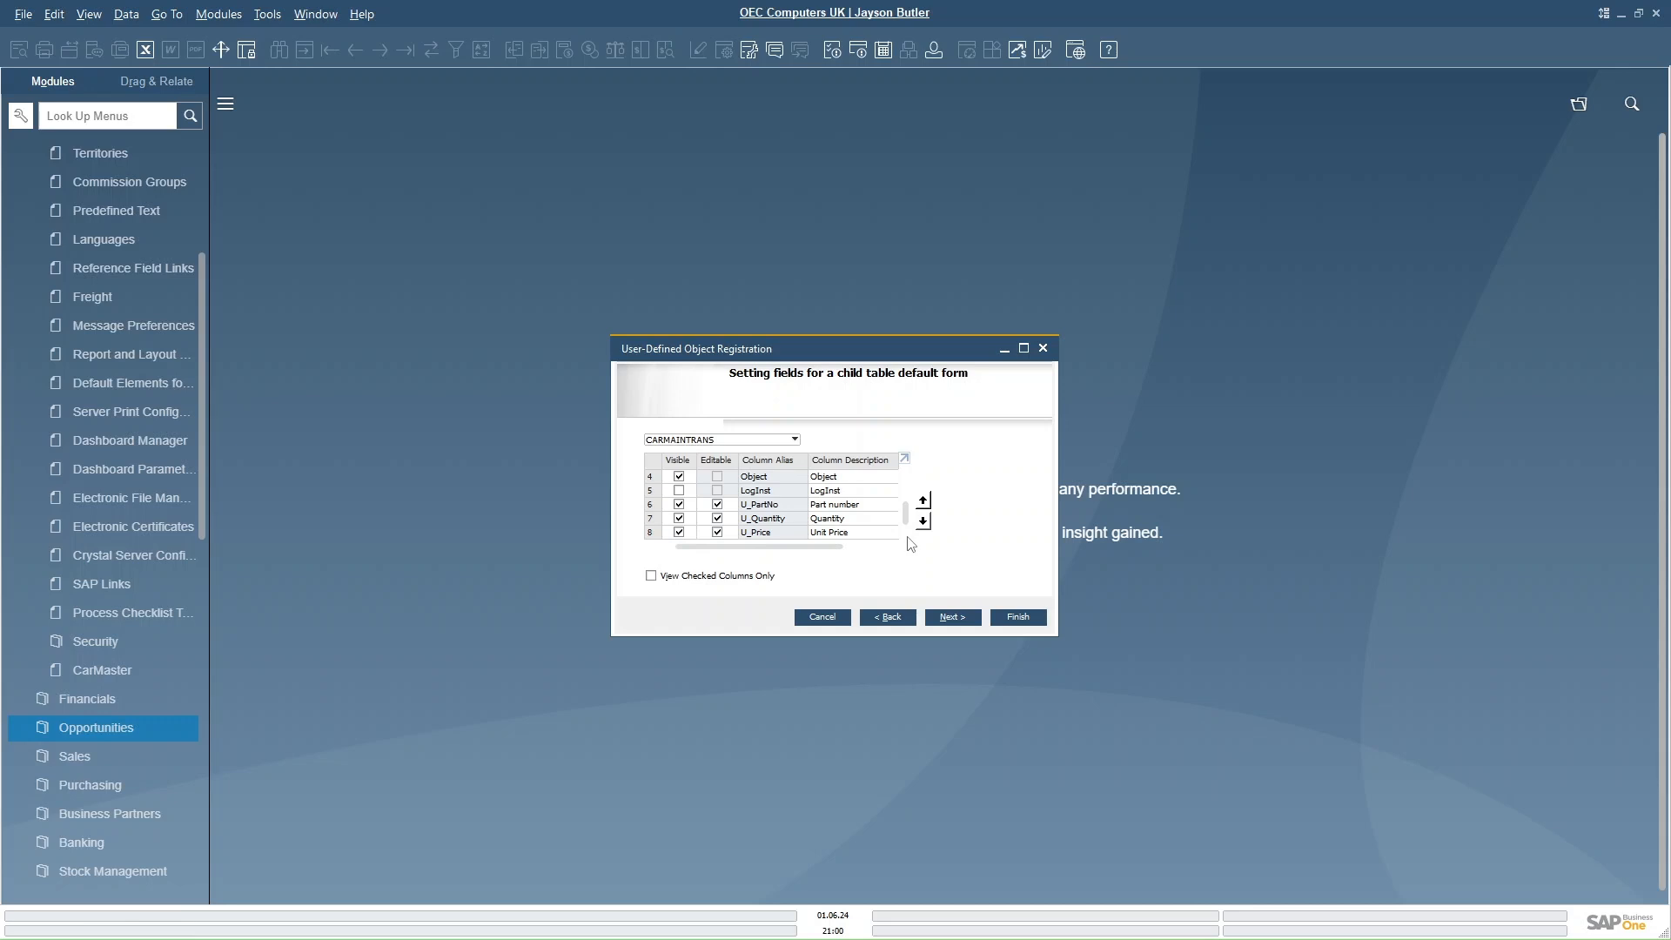
{"action": "left_click", "coordinate": [952, 617]}
{"action": "left_click", "coordinate": [1024, 616]}
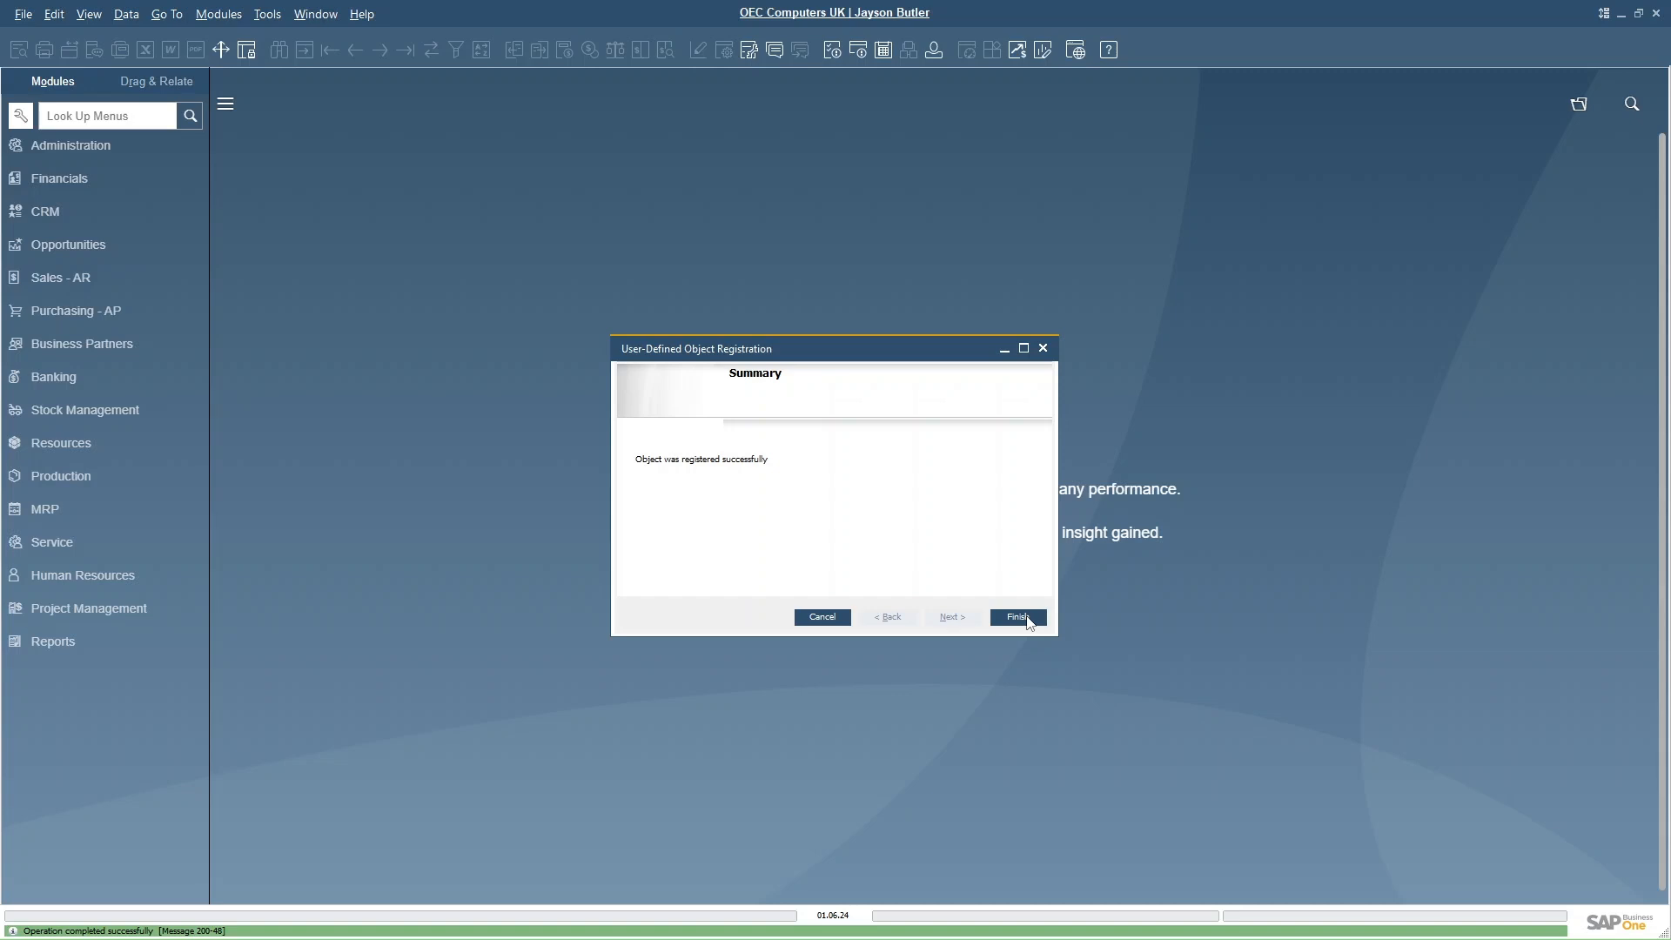
{"action": "left_click", "coordinate": [1025, 617]}
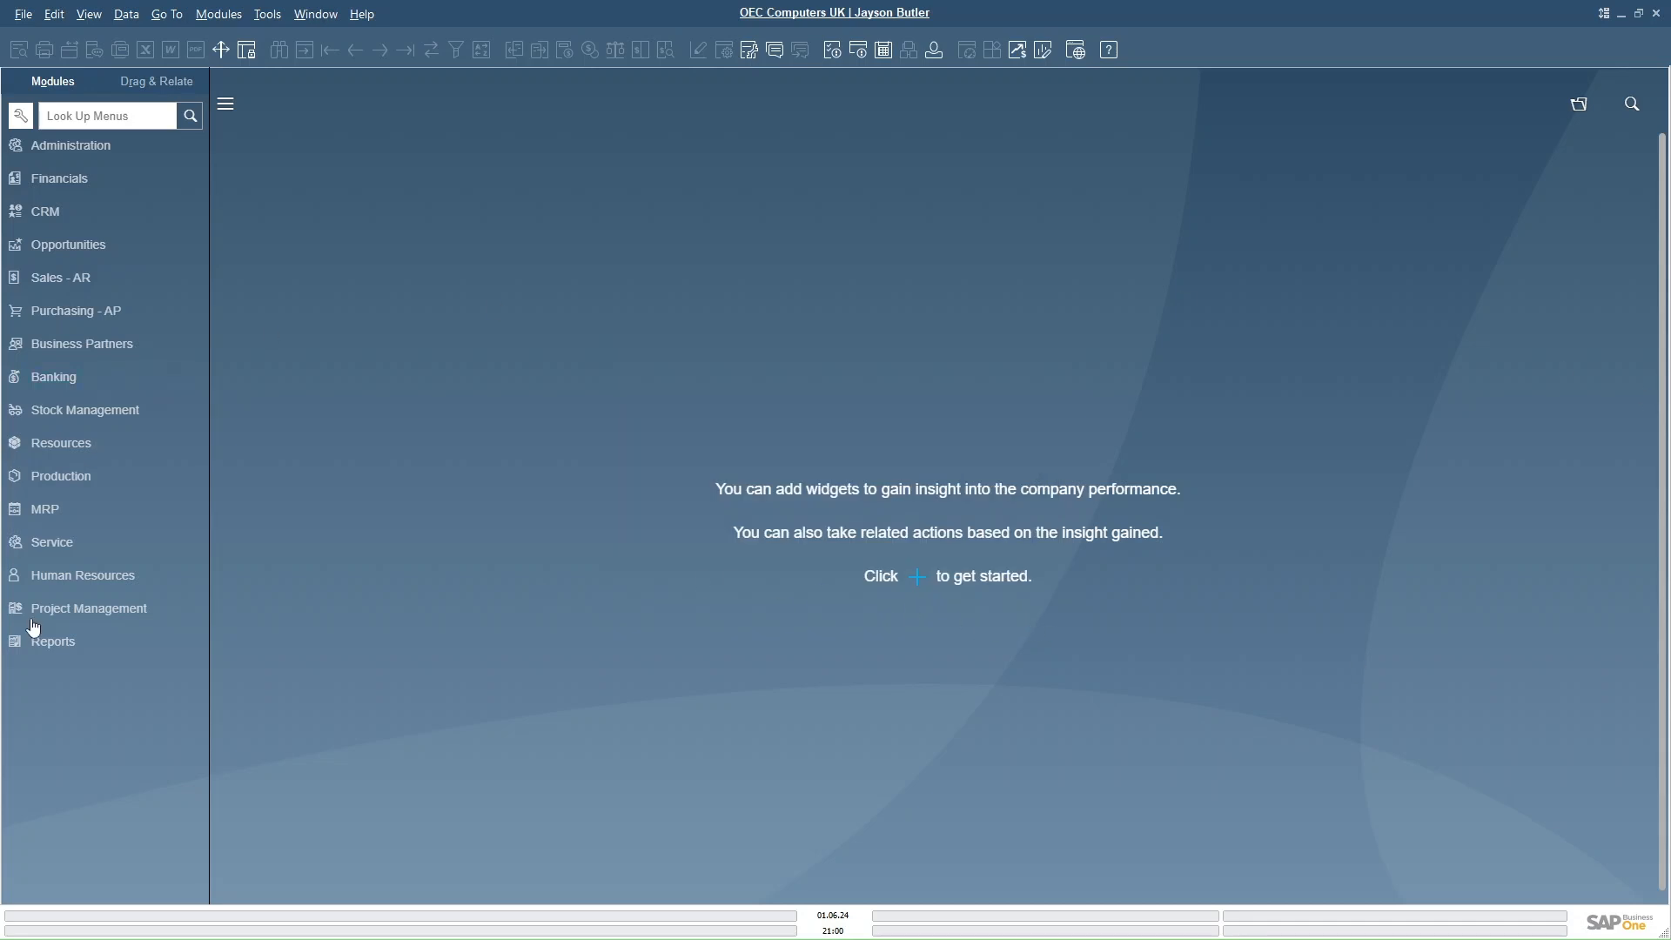
- Open Car Maintenance from the Service module and enlarge its form window
{"action": "left_click", "coordinate": [57, 541]}
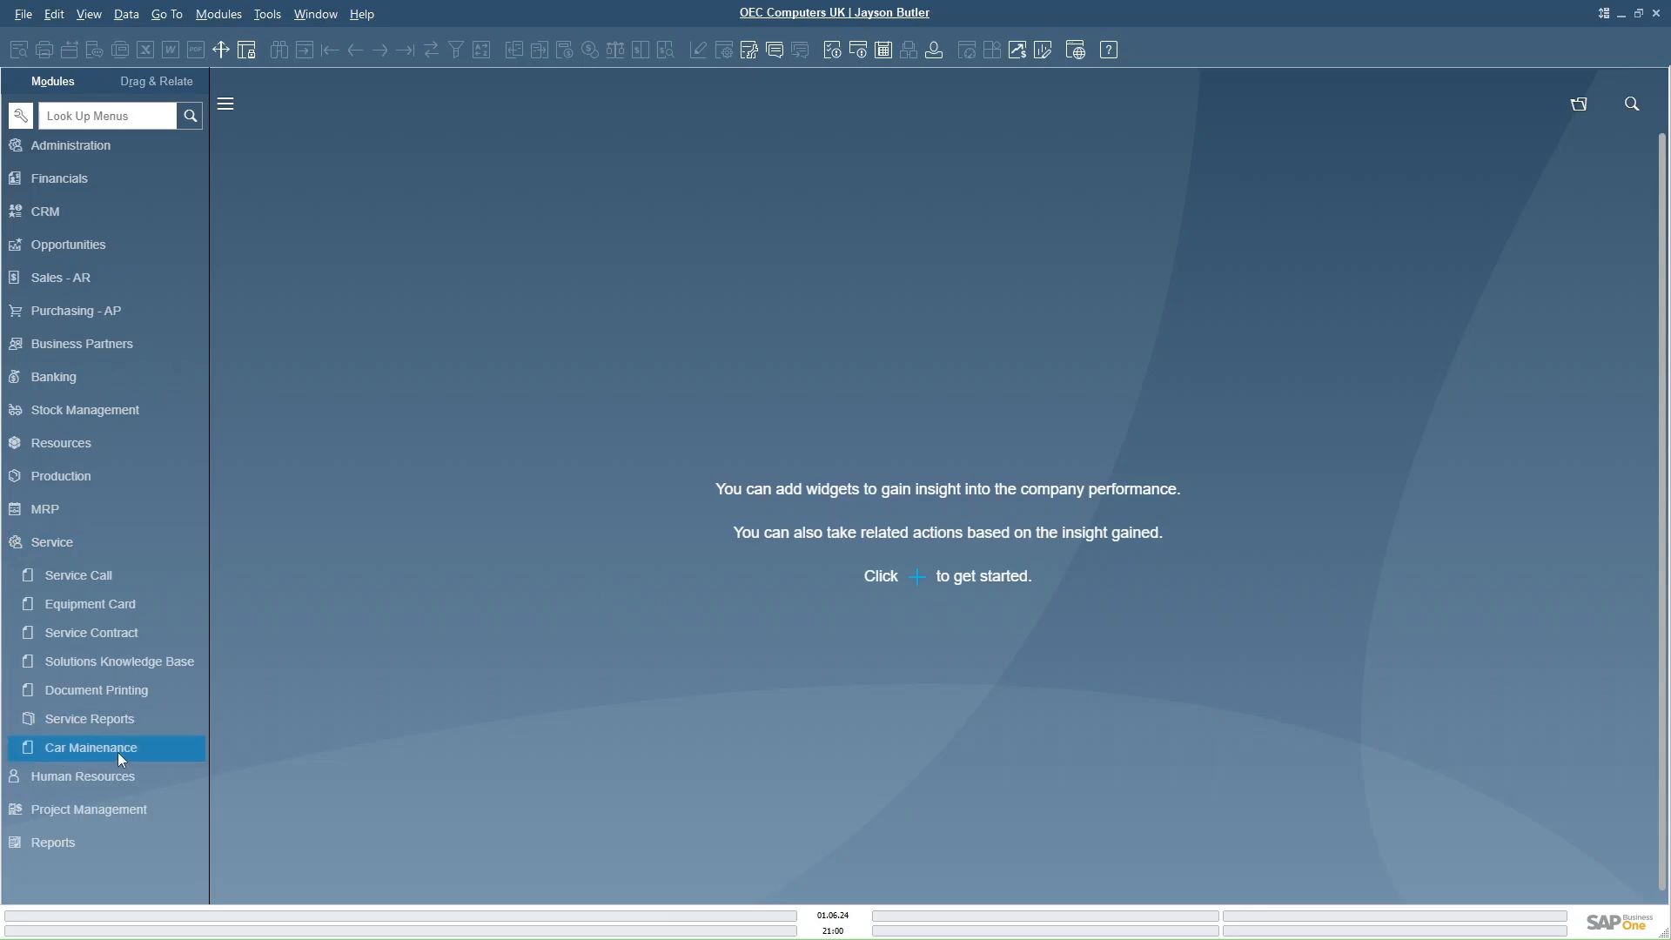
{"action": "left_click", "coordinate": [85, 750]}
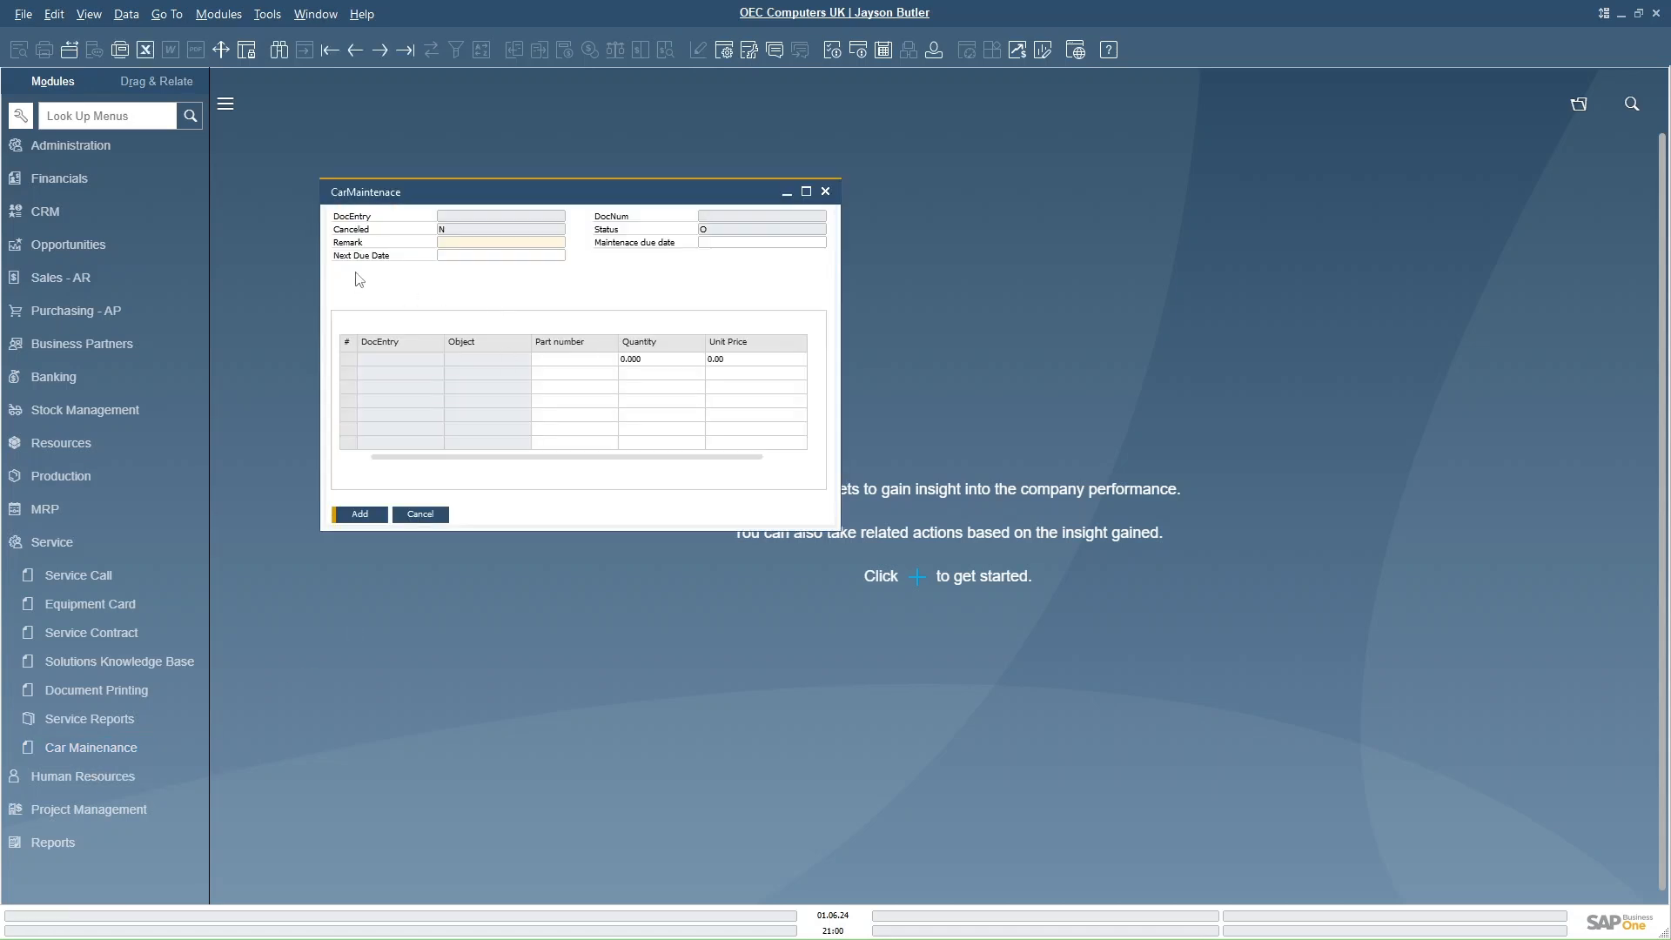
{"action": "left_click_drag", "start_coordinate": [441, 203], "coordinate": [613, 220]}
{"action": "left_click_drag", "start_coordinate": [1012, 547], "coordinate": [1393, 681]}
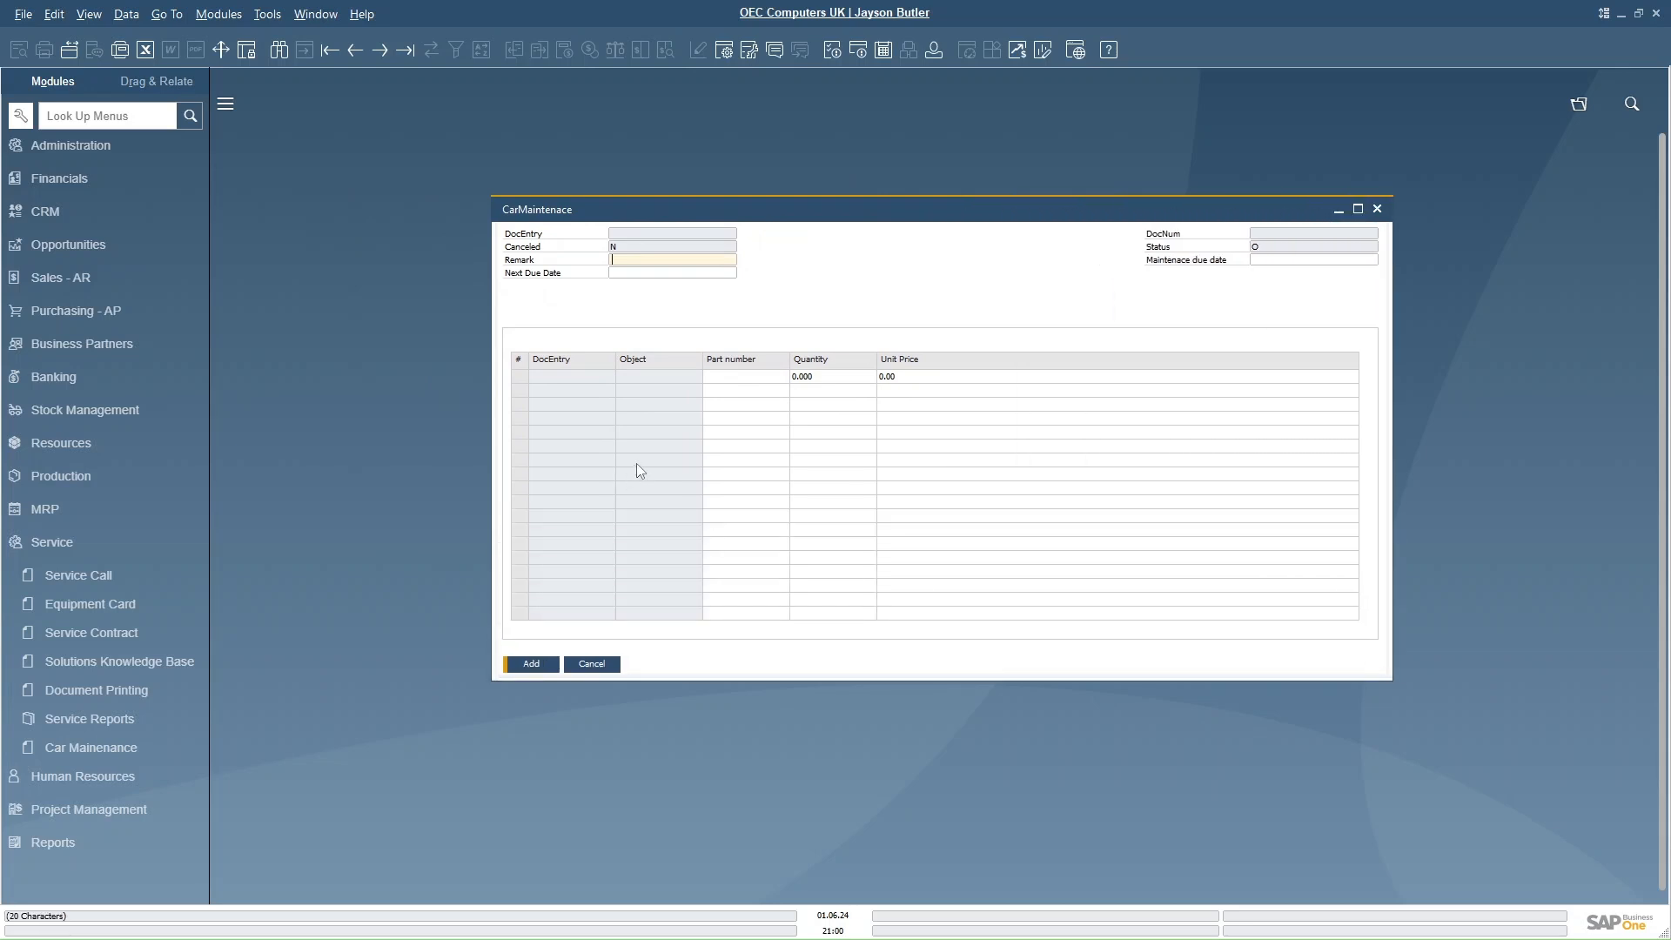
- Enter Test service as the remark
{"action": "left_click", "coordinate": [596, 381]}
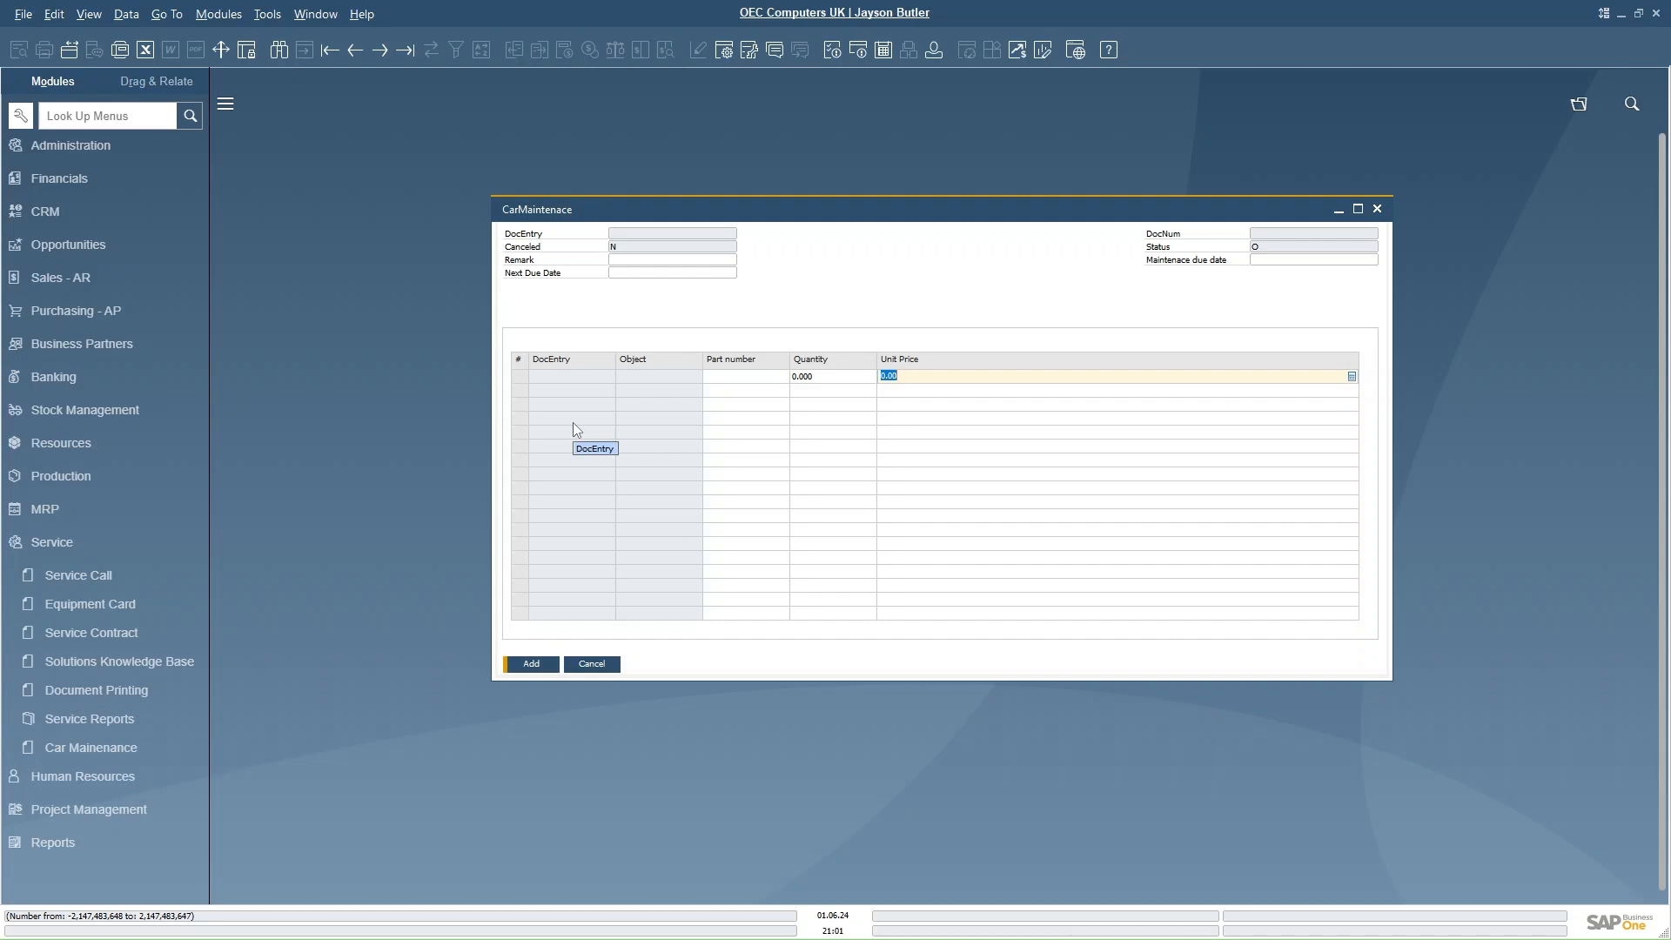
{"action": "left_click", "coordinate": [624, 261]}
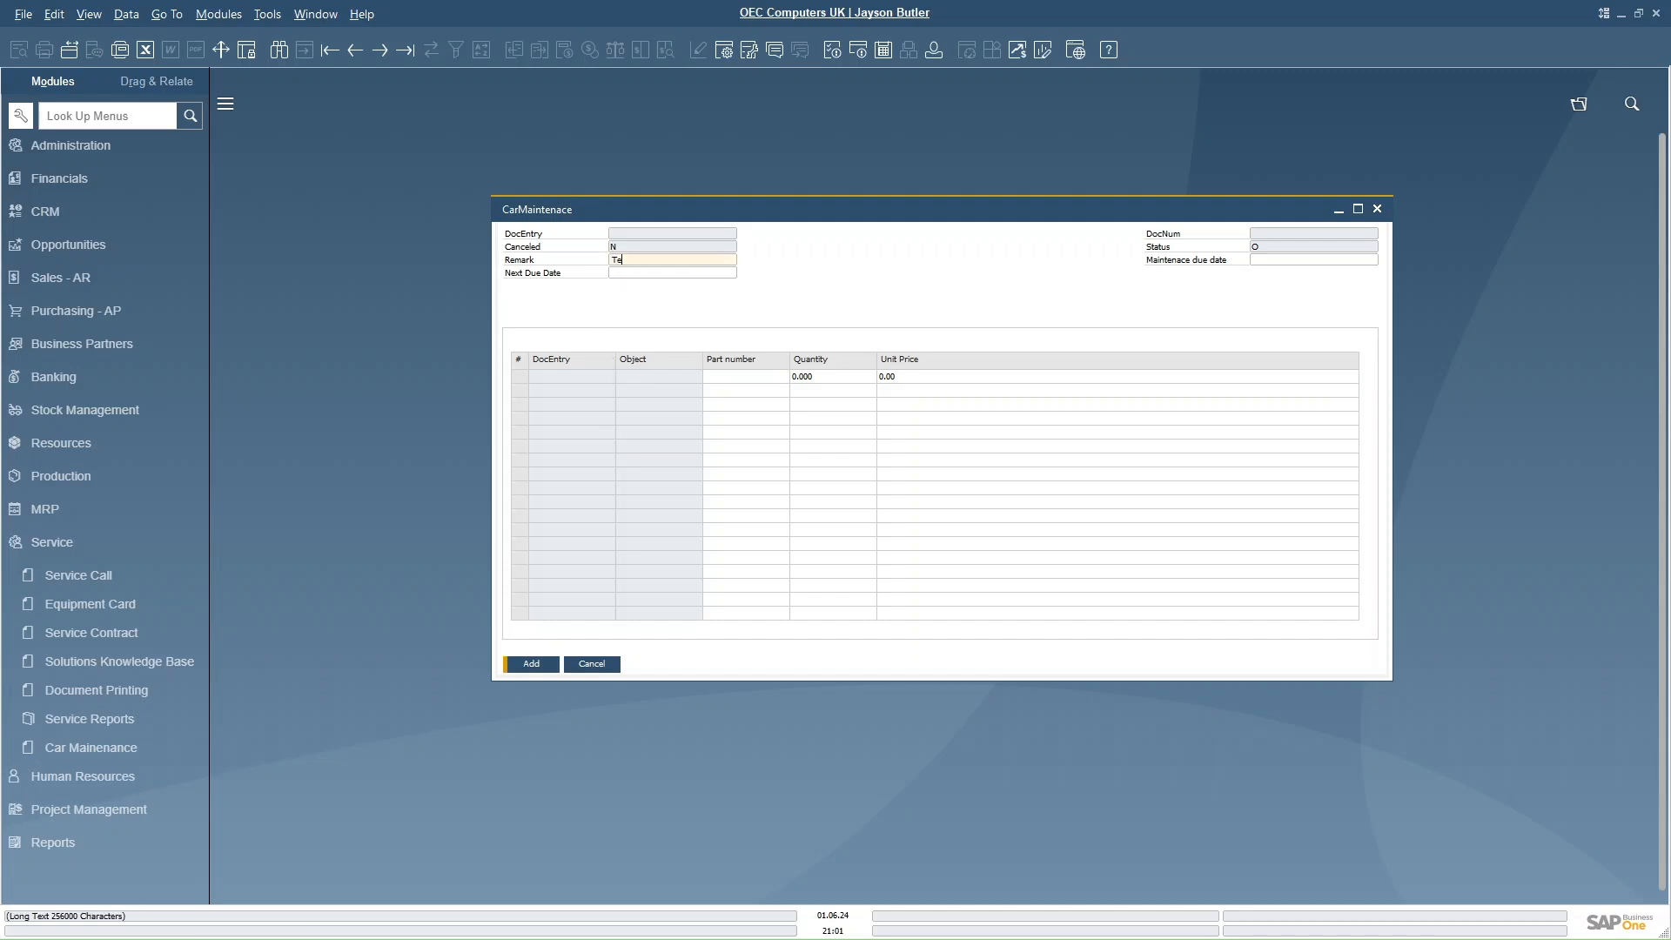
{"action": "type", "text": "Test service"}
- Set the maintenance due date to 1 June 2024 using the calendar
{"action": "left_click", "coordinate": [1270, 260]}
{"action": "left_click", "coordinate": [1373, 259]}
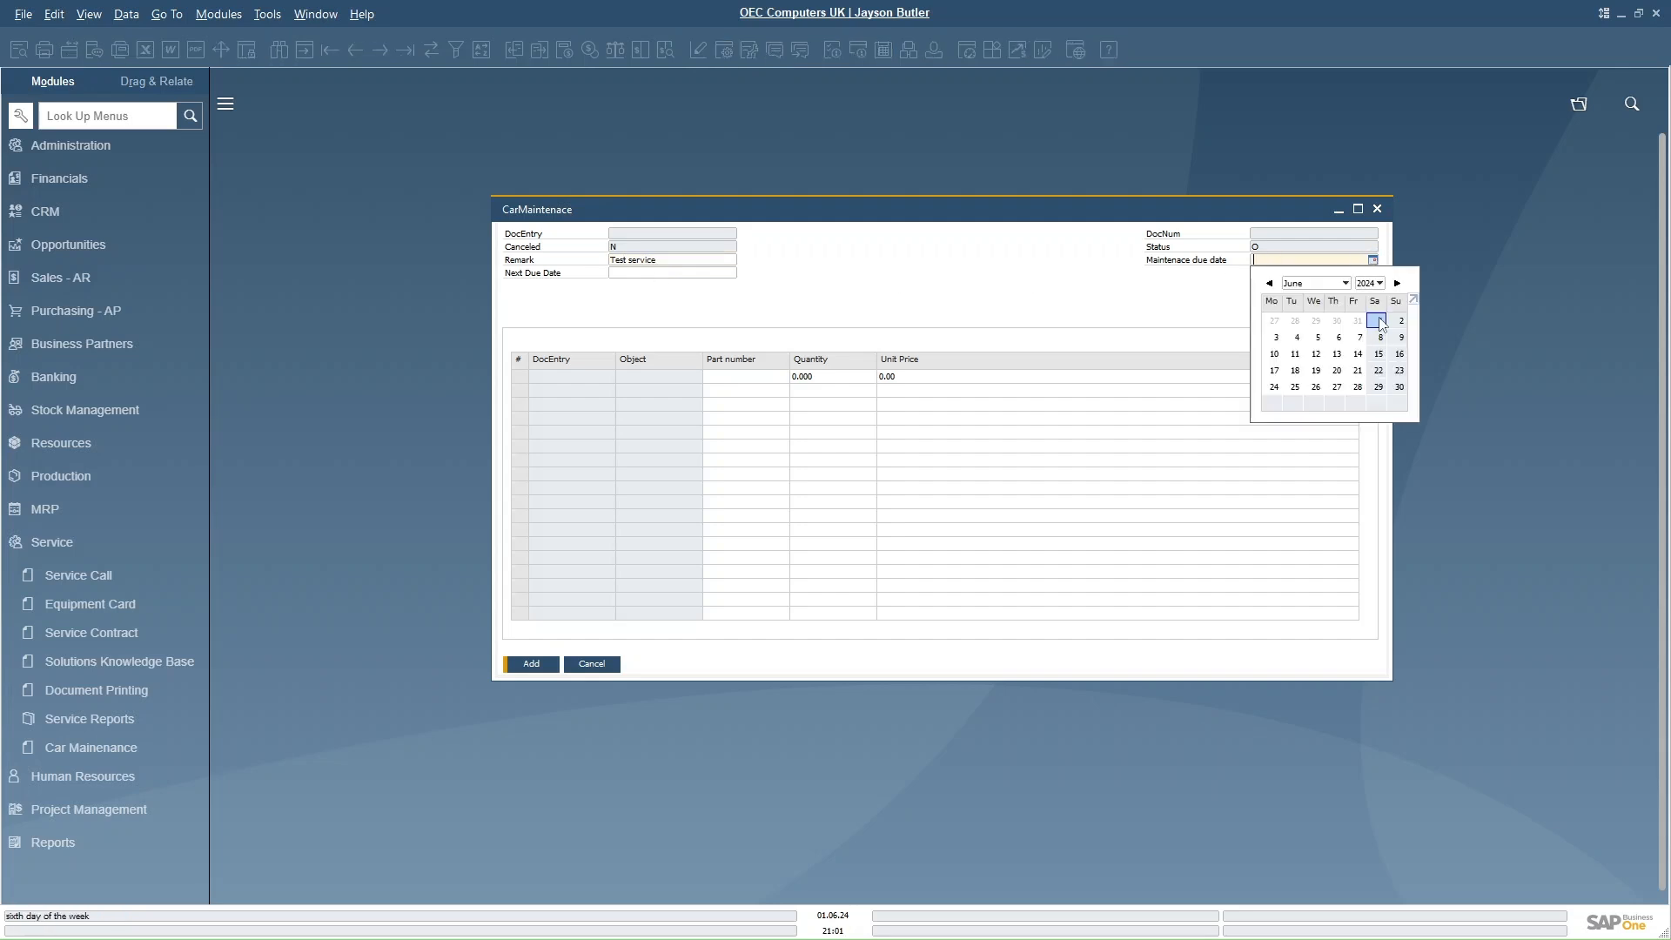
{"action": "left_click", "coordinate": [1380, 321]}
- Try to set the Next Due Date to 1 August 2024 using the calendar
{"action": "left_click", "coordinate": [671, 273]}
{"action": "left_click", "coordinate": [731, 274]}
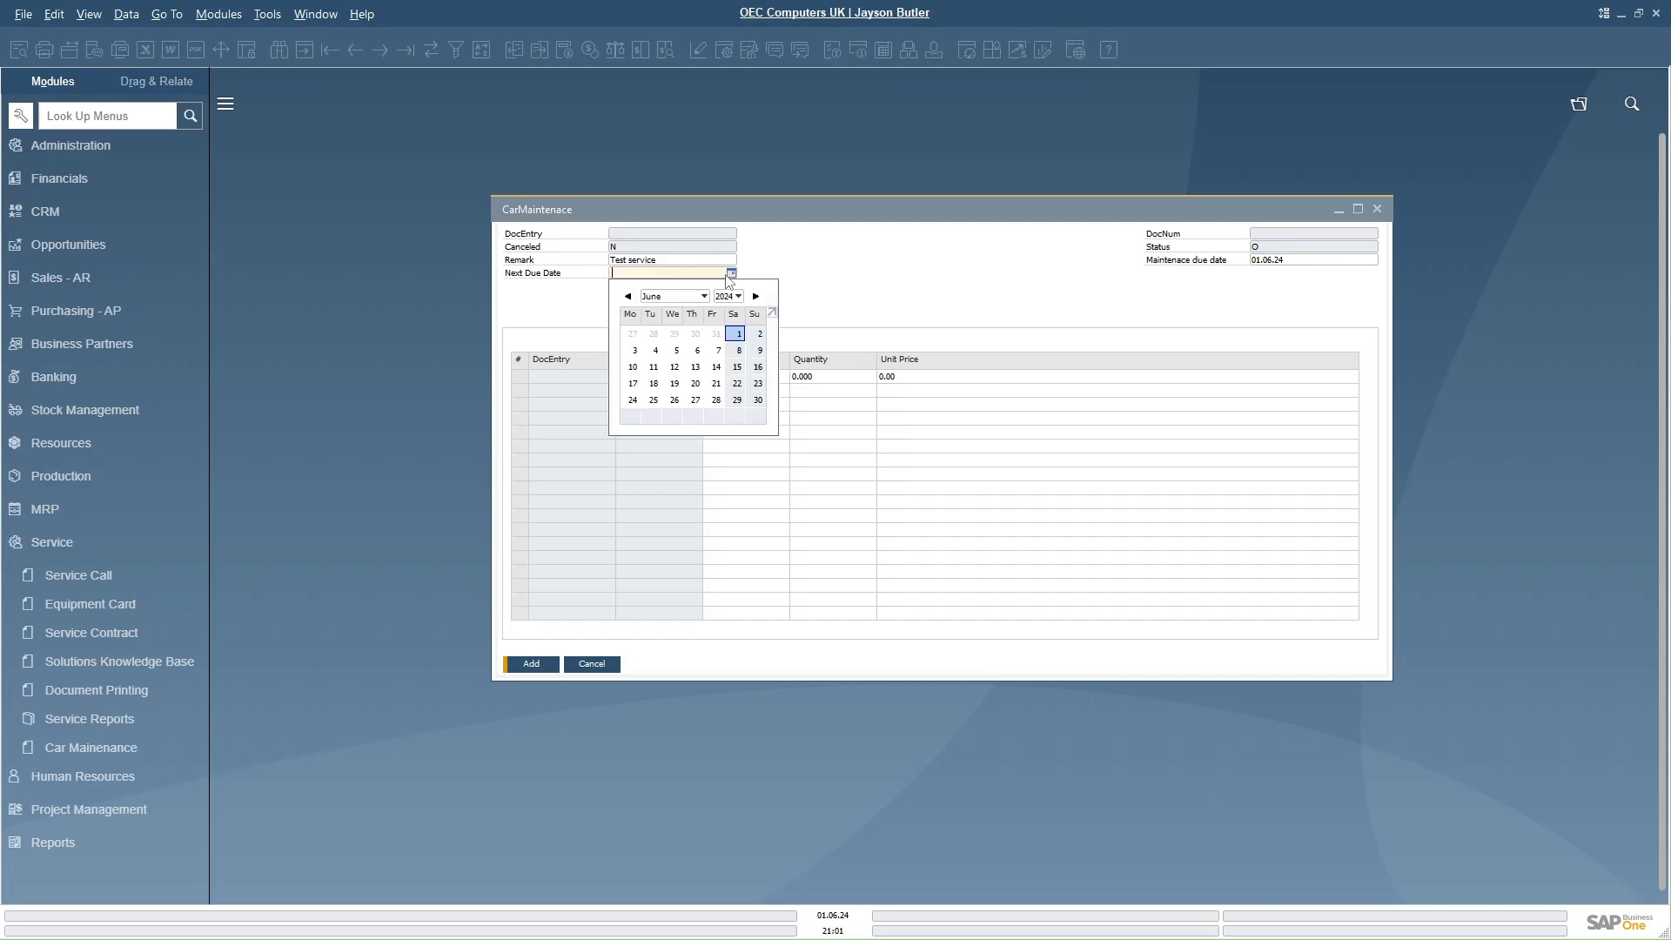
{"action": "left_click", "coordinate": [704, 297]}
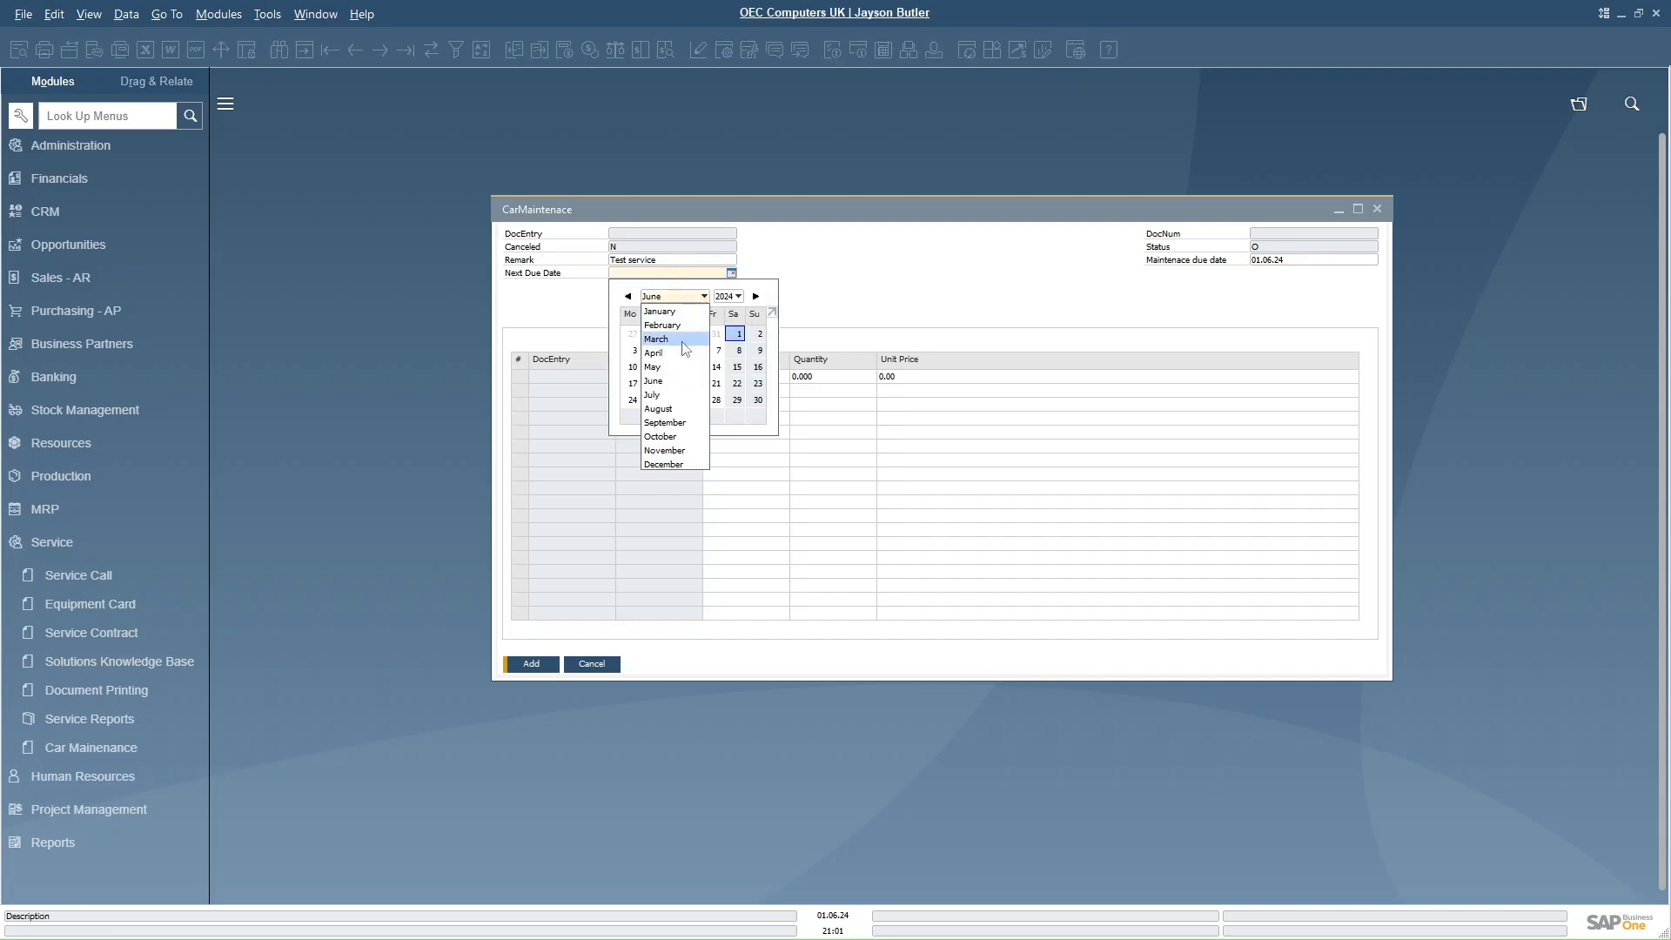
{"action": "left_click", "coordinate": [677, 411]}
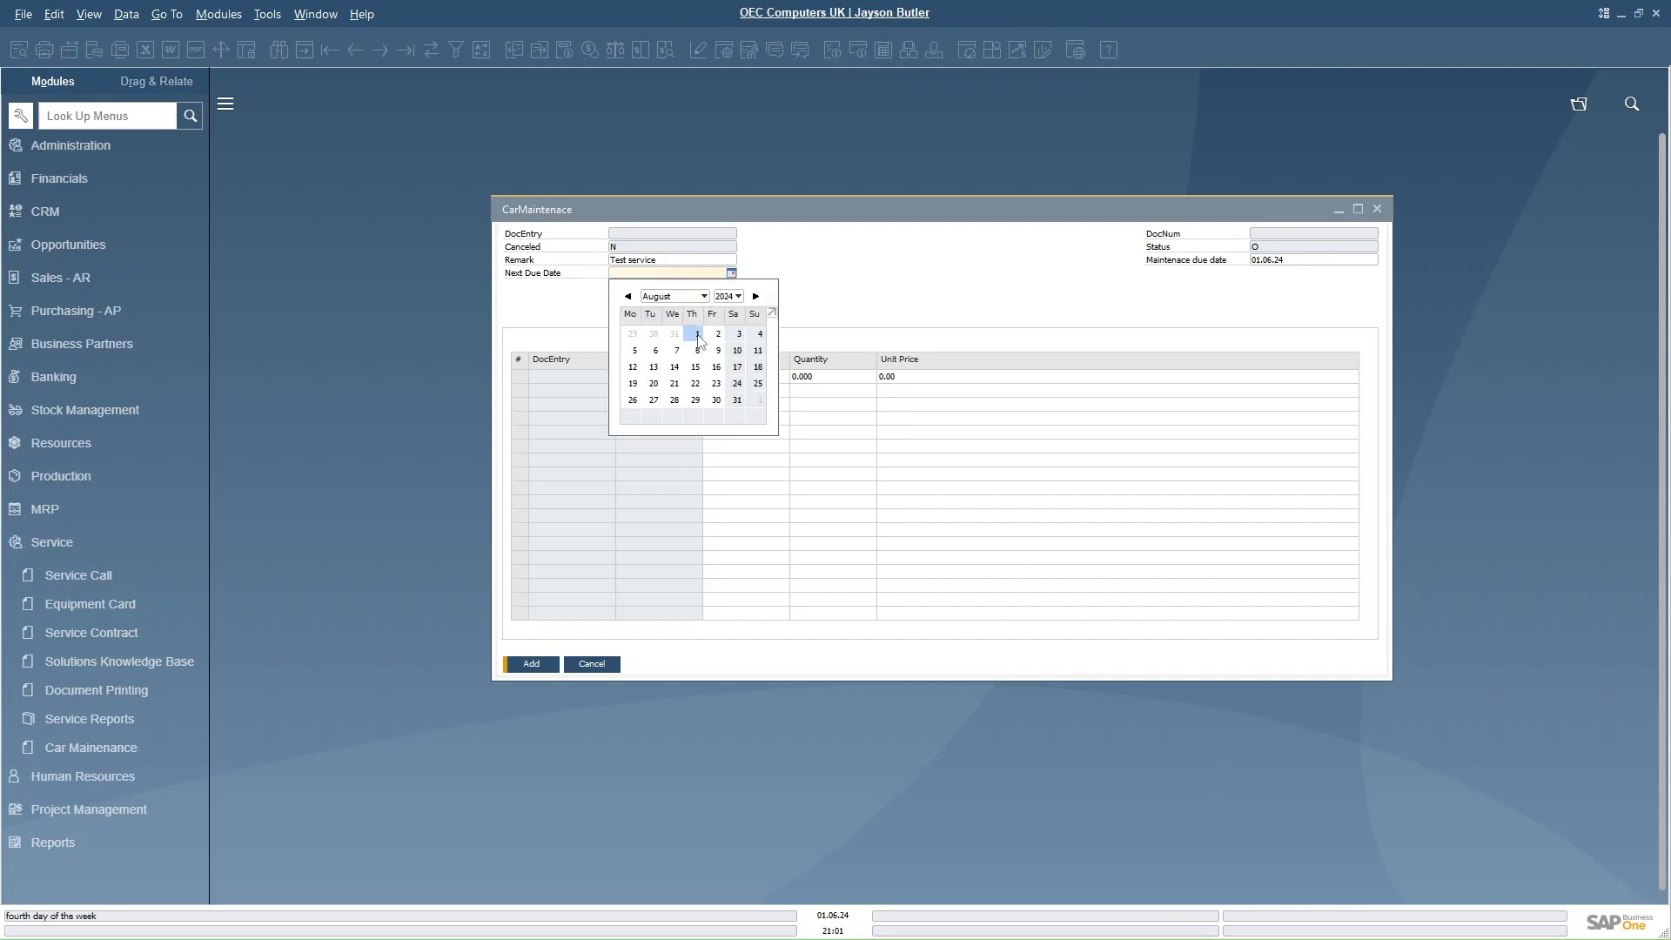
{"action": "left_click", "coordinate": [697, 333]}
- Add a line with part number part1, quantity 20 and unit price 25, then add the document
{"action": "left_click", "coordinate": [748, 377]}
{"action": "type", "text": "part"}
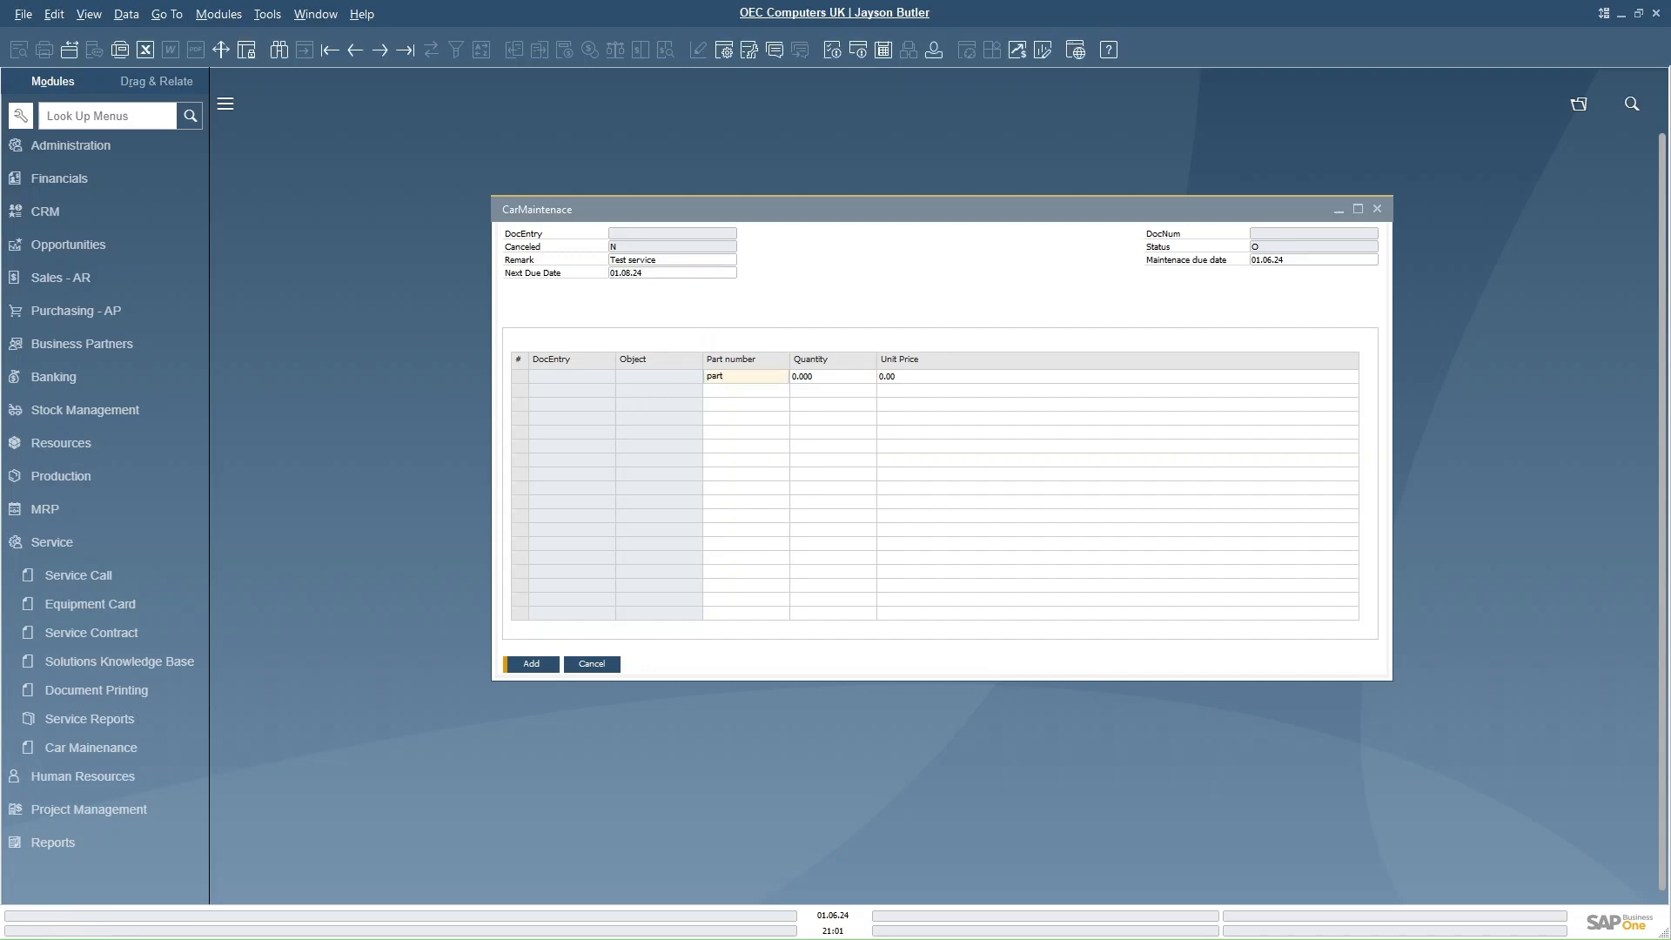
{"action": "type", "text": "1"}
{"action": "key", "text": "Tab"}
{"action": "type", "text": "20"}
{"action": "key", "text": "Tab"}
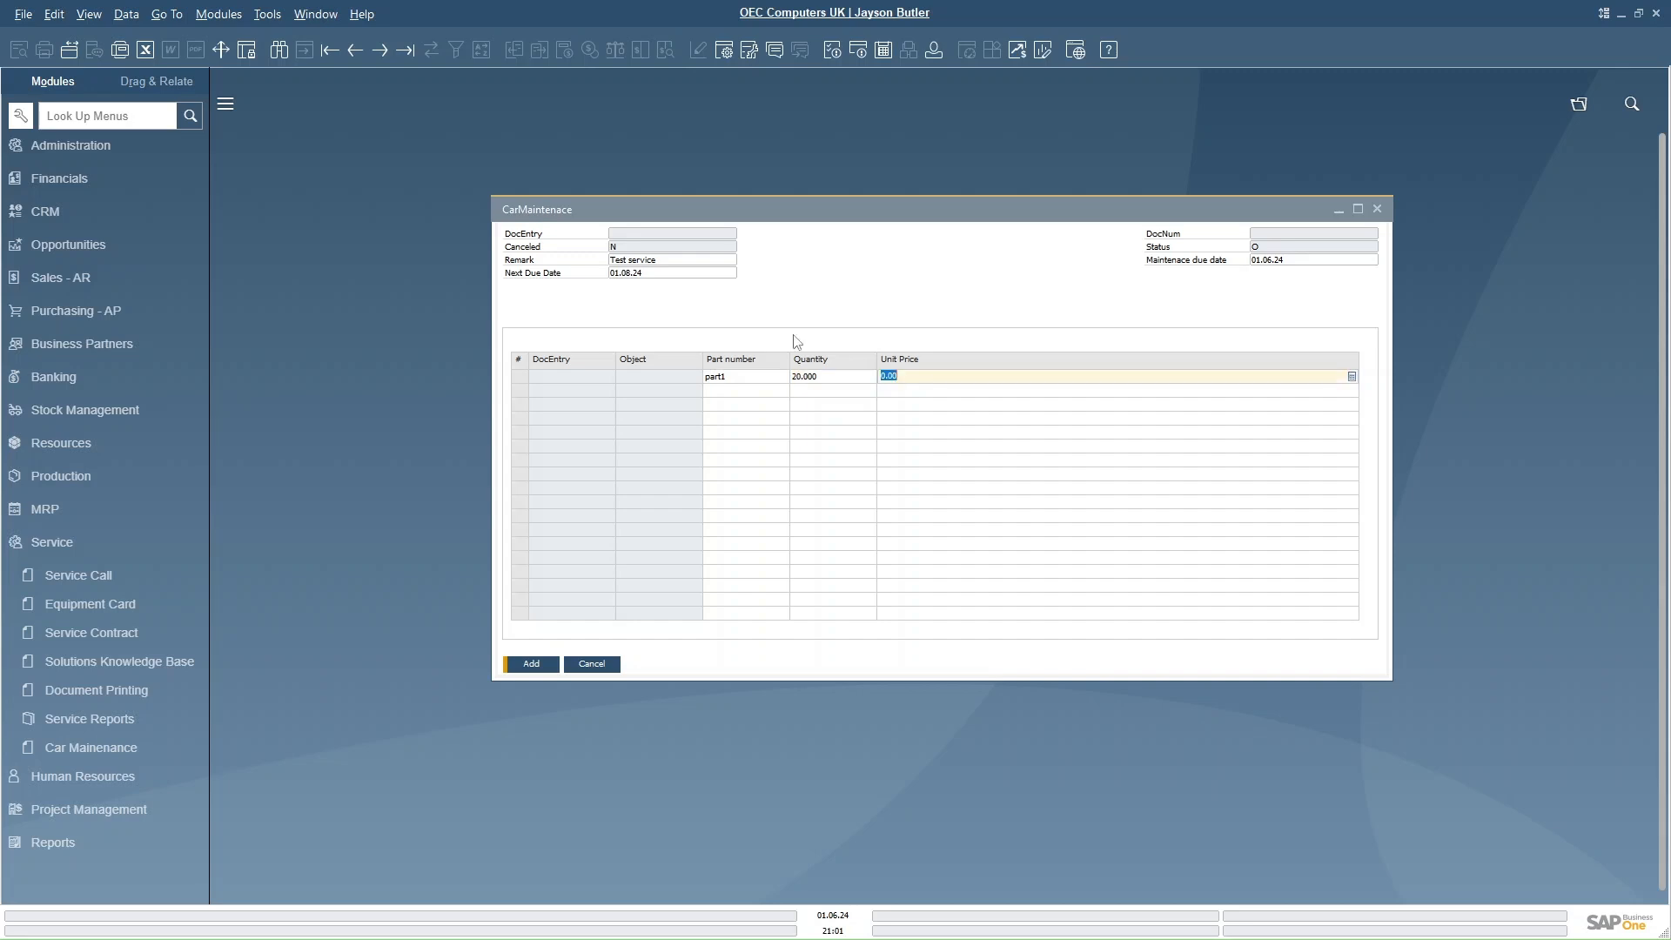
{"action": "type", "text": "25"}
{"action": "key", "text": "Tab"}
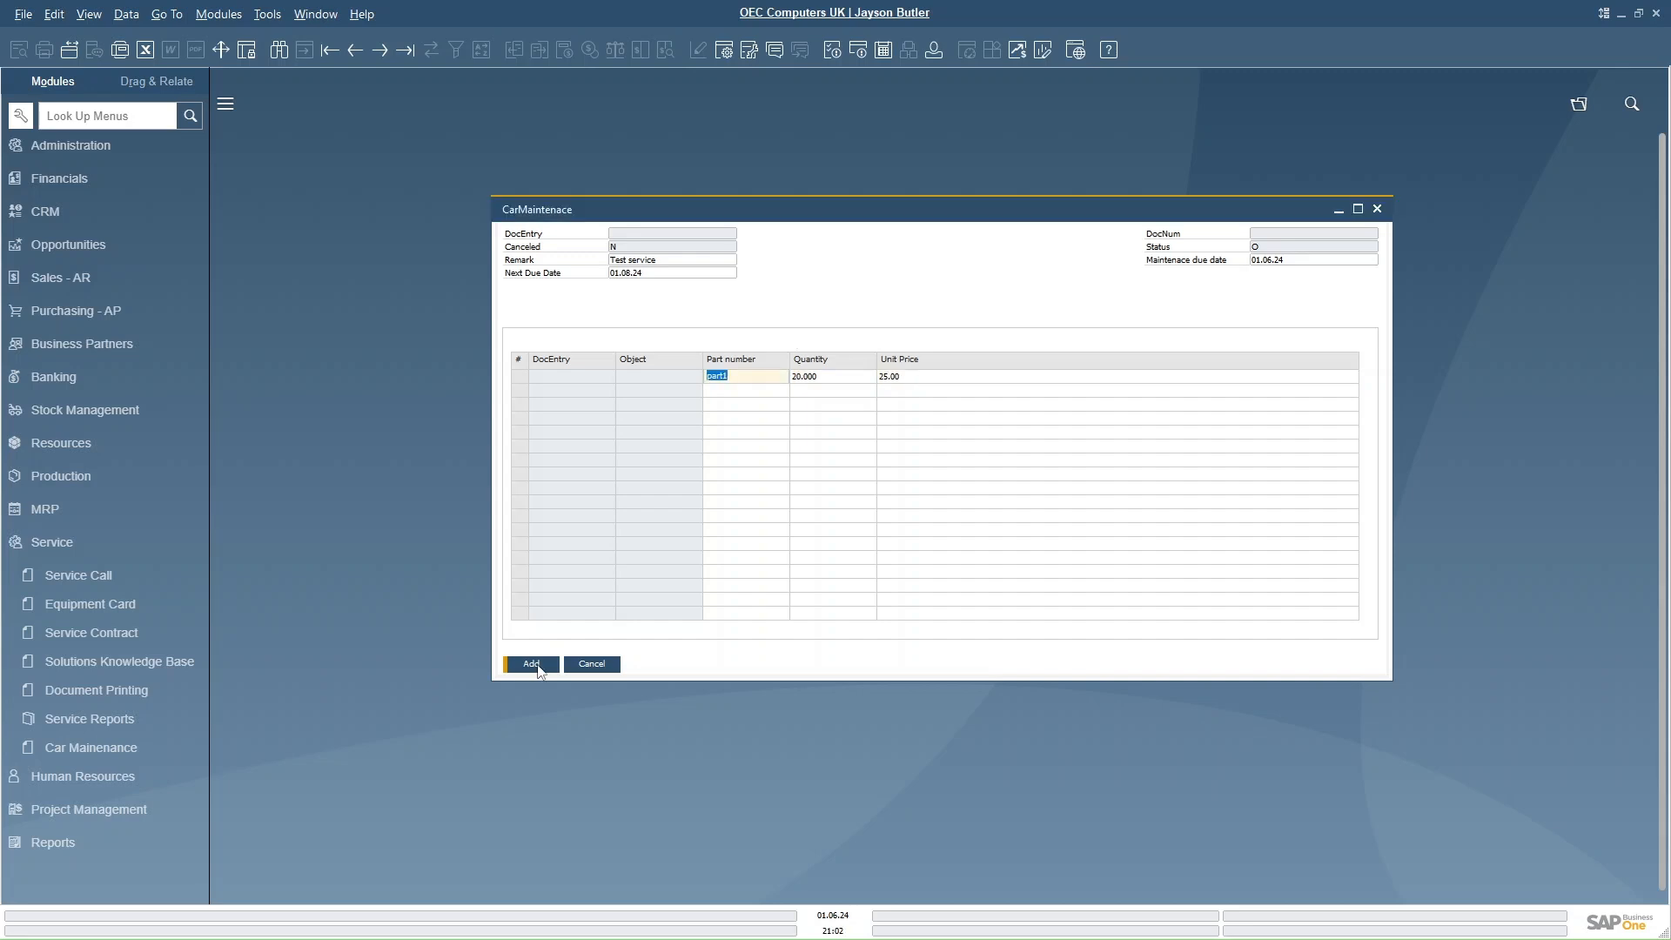
{"action": "left_click", "coordinate": [532, 665]}
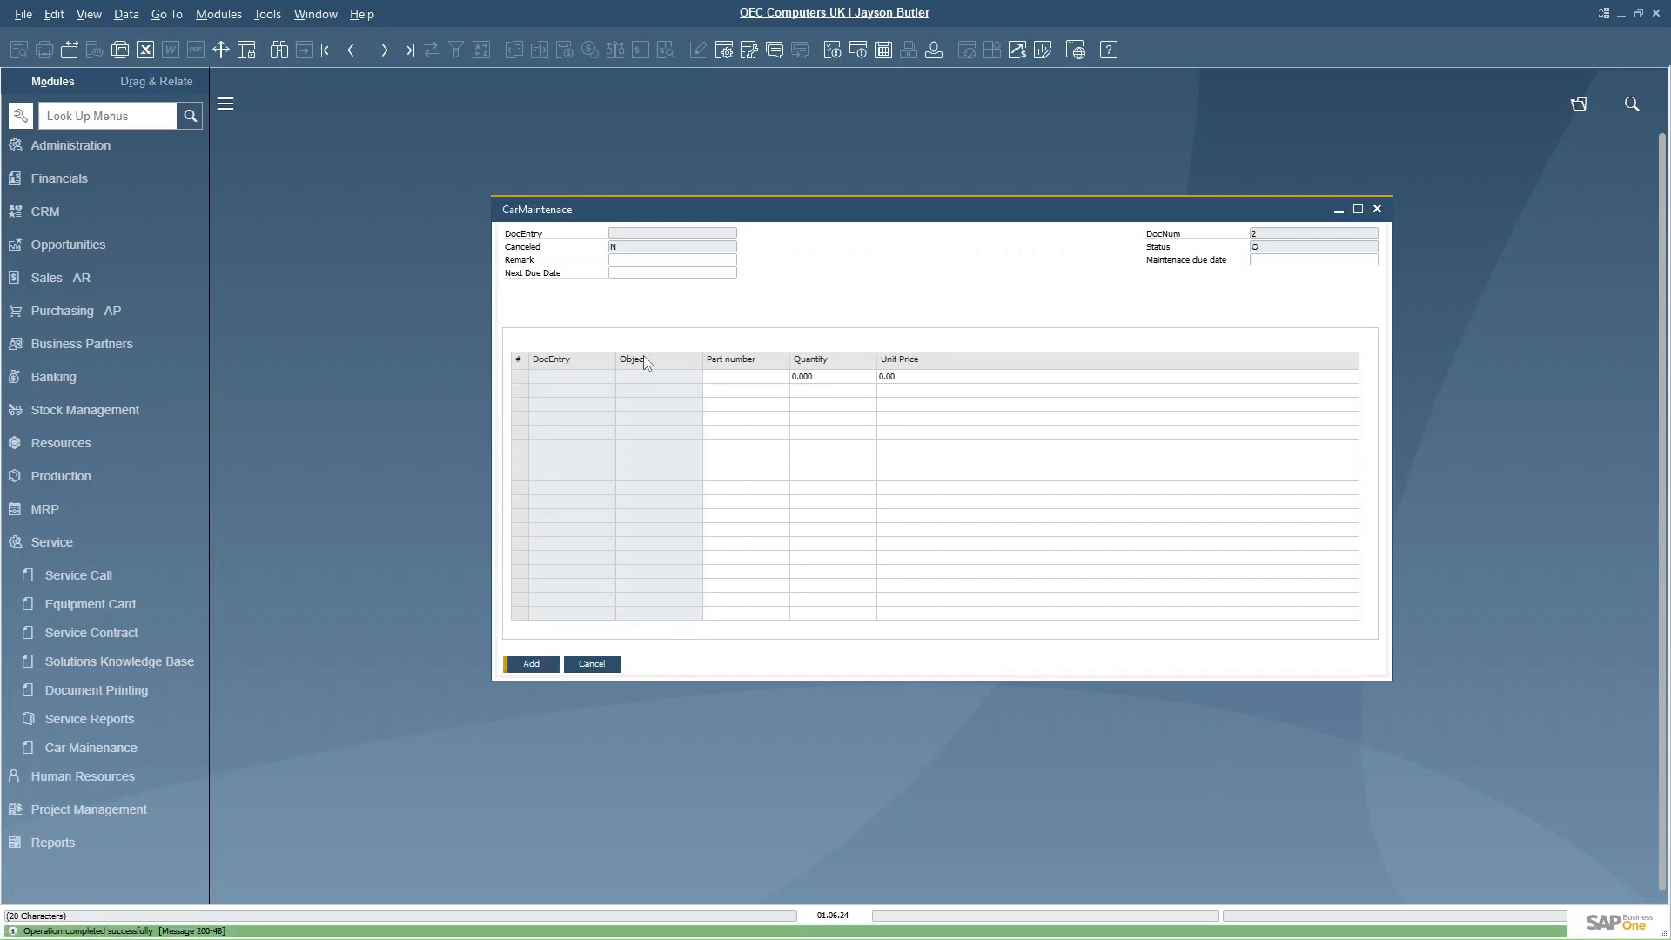
- Browse back to the previously added maintenance record
{"action": "left_click", "coordinate": [355, 49]}
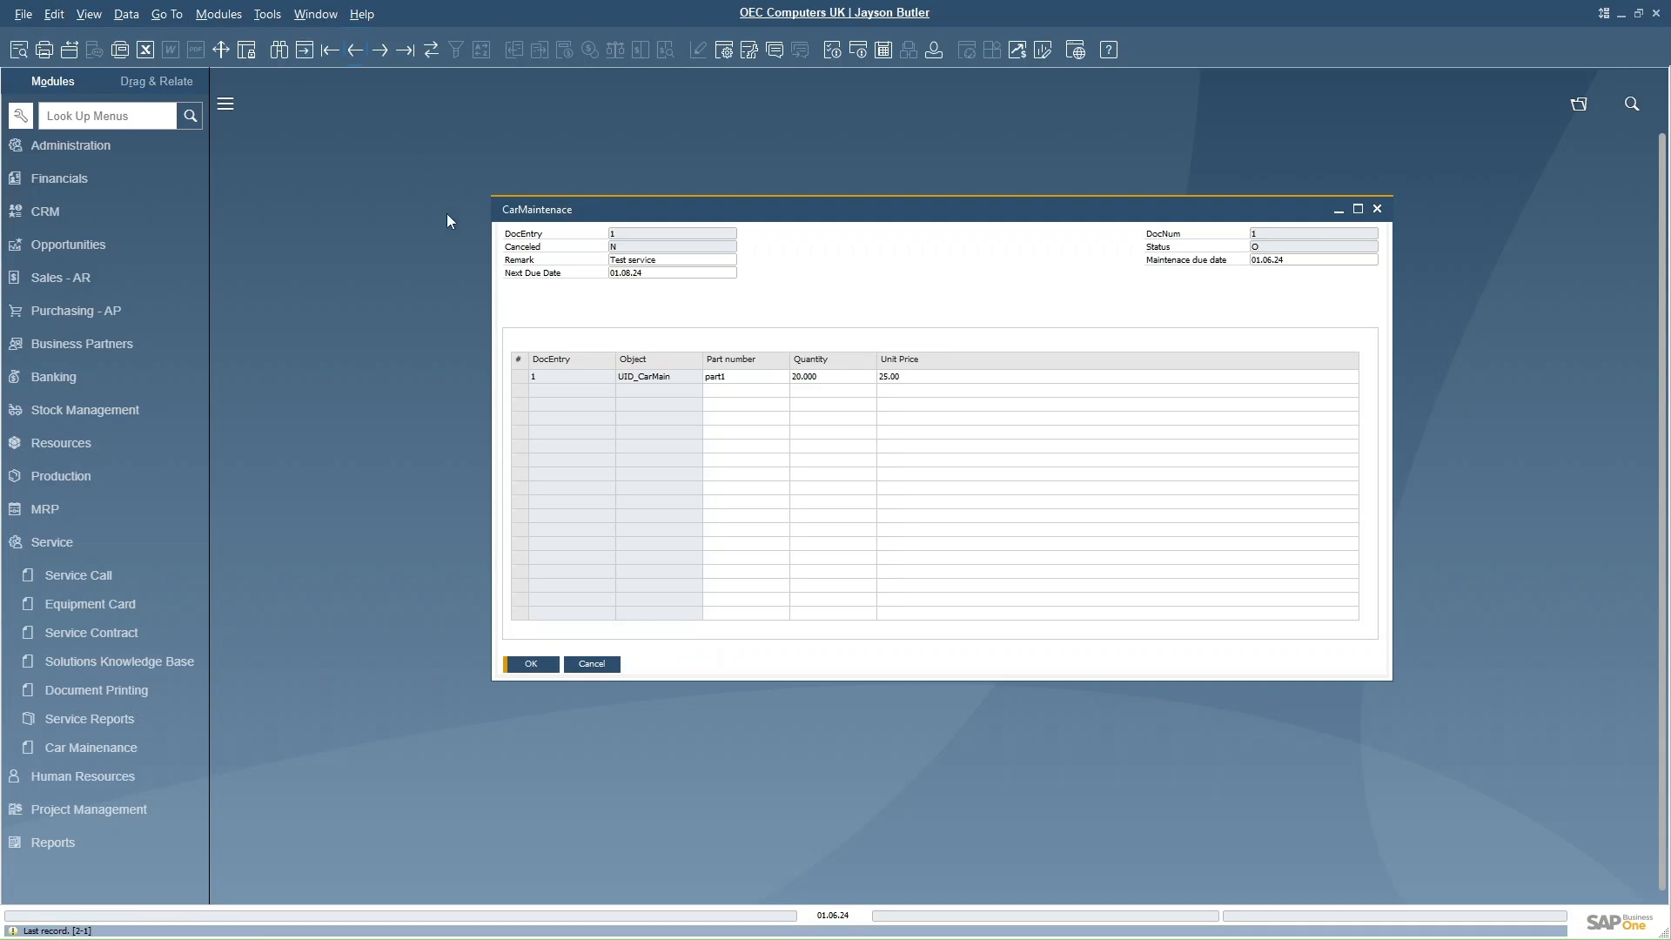